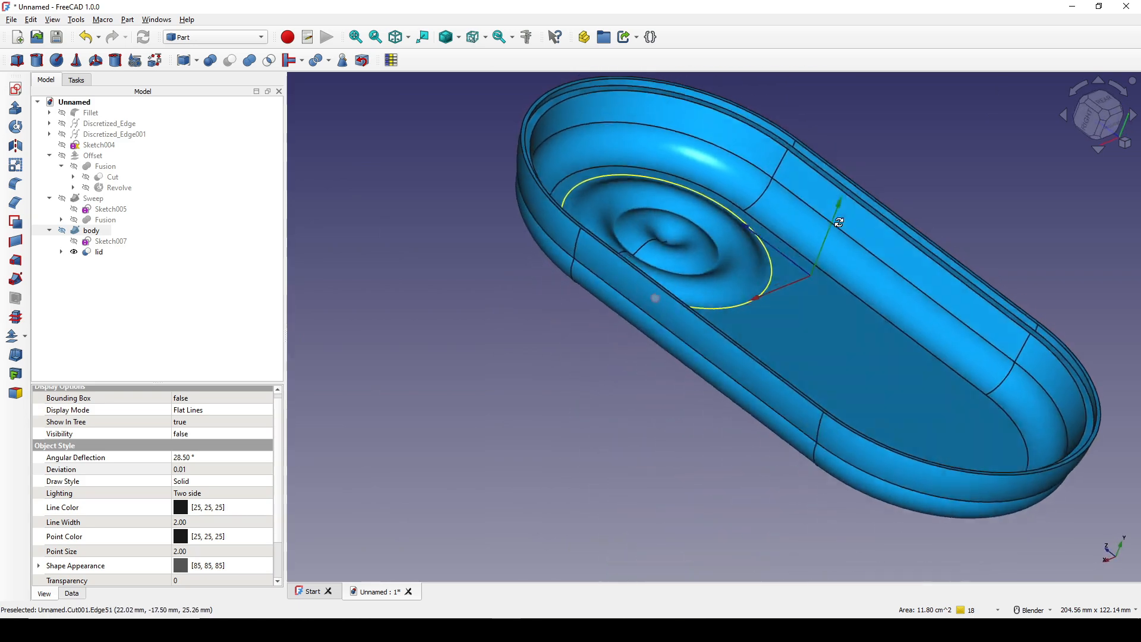
- Toggle the visibility of the body in the finished box model
{"action": "scroll", "coordinate": [501, 349], "scroll_direction": "down", "scroll_amount": 3}
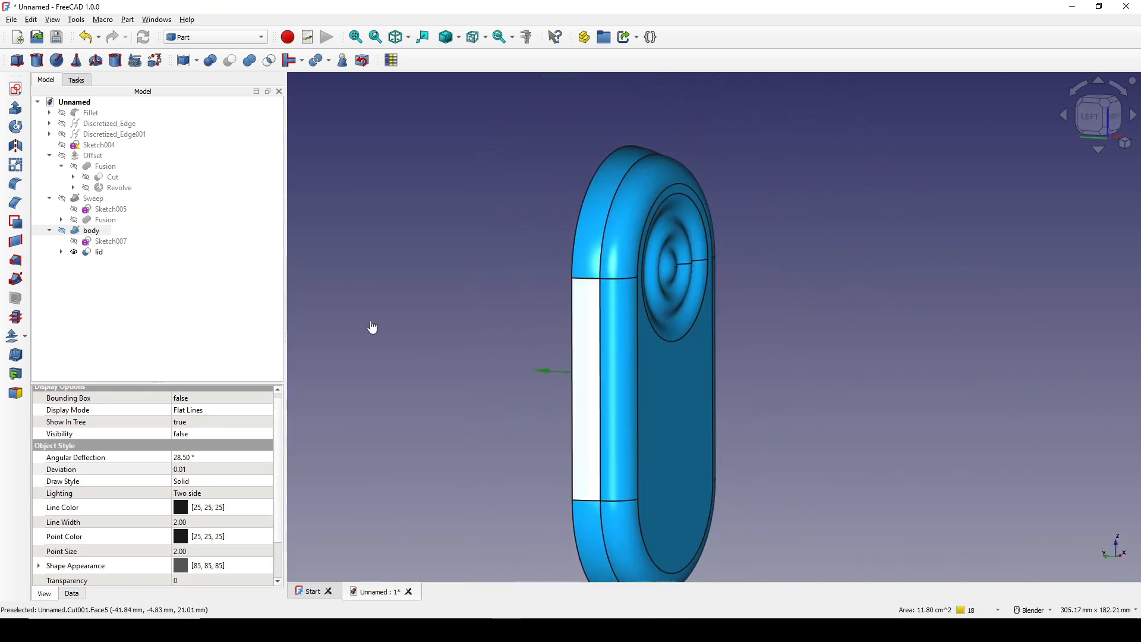
{"action": "left_click", "coordinate": [90, 231]}
{"action": "key", "text": "space"}
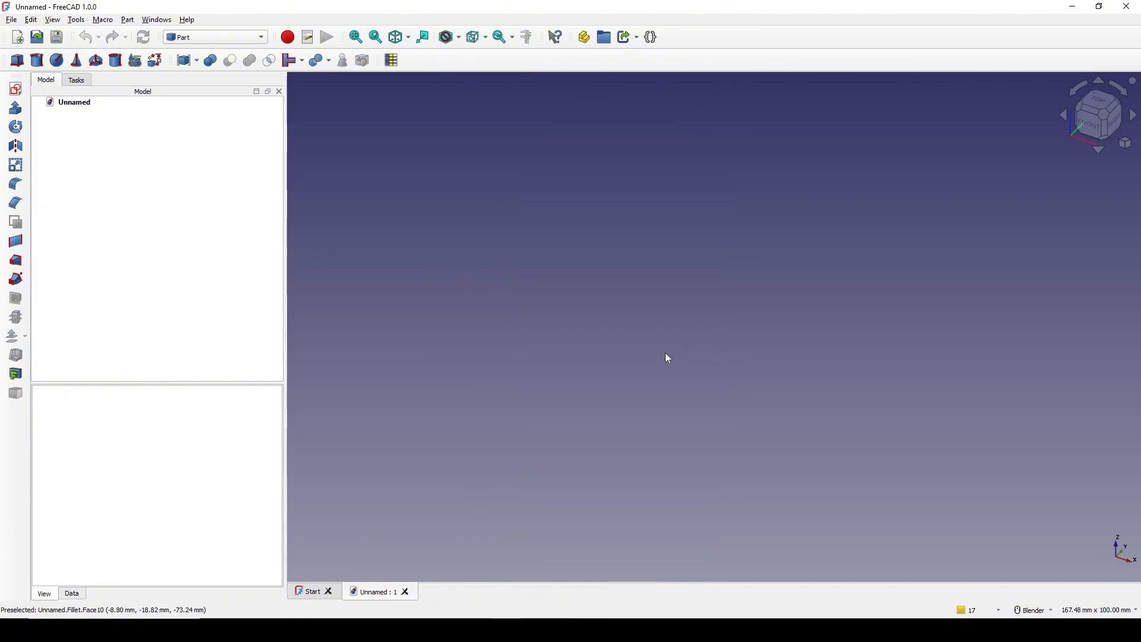
- Create a new sketch on the XZ plane in the empty document
{"action": "left_click", "coordinate": [209, 38]}
{"action": "left_click", "coordinate": [209, 37]}
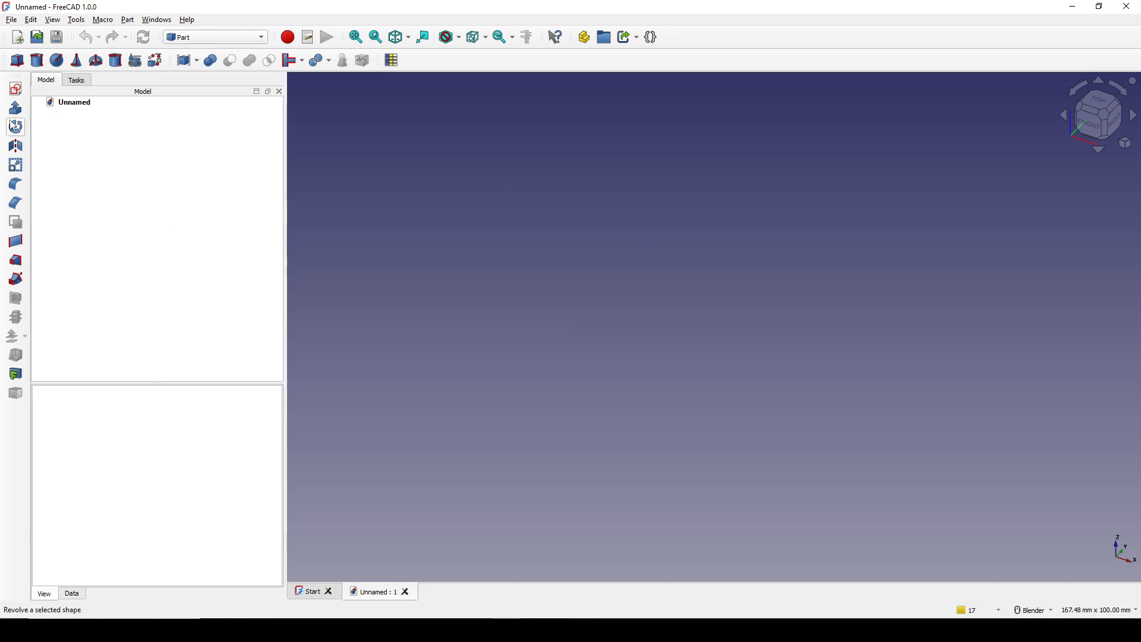
{"action": "left_click", "coordinate": [16, 90]}
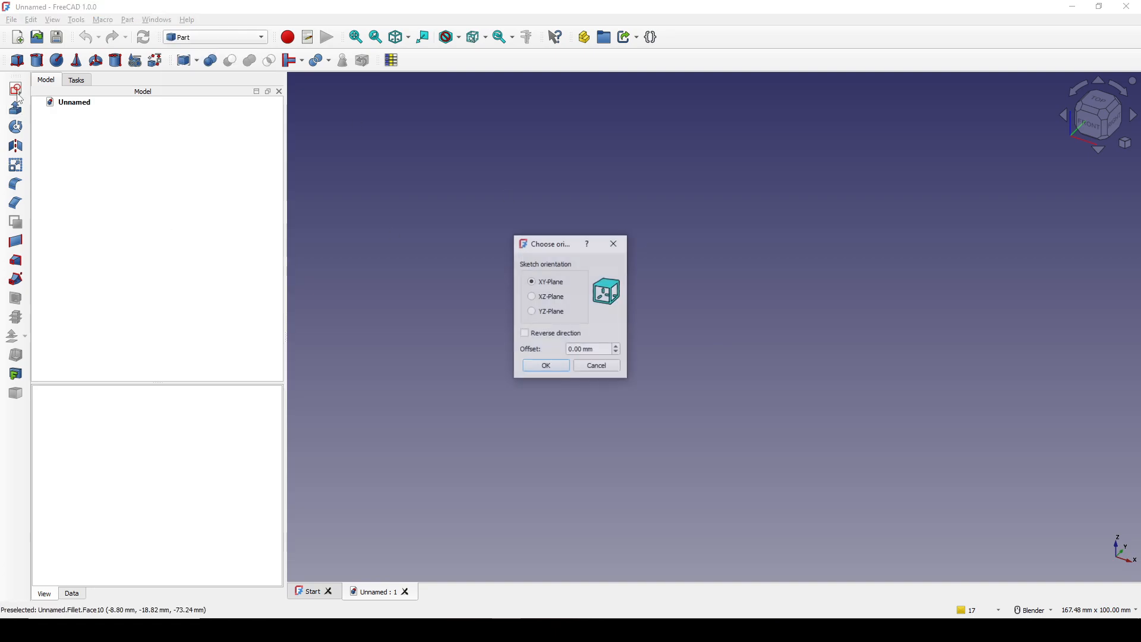
{"action": "left_click", "coordinate": [550, 297]}
{"action": "left_click", "coordinate": [561, 370]}
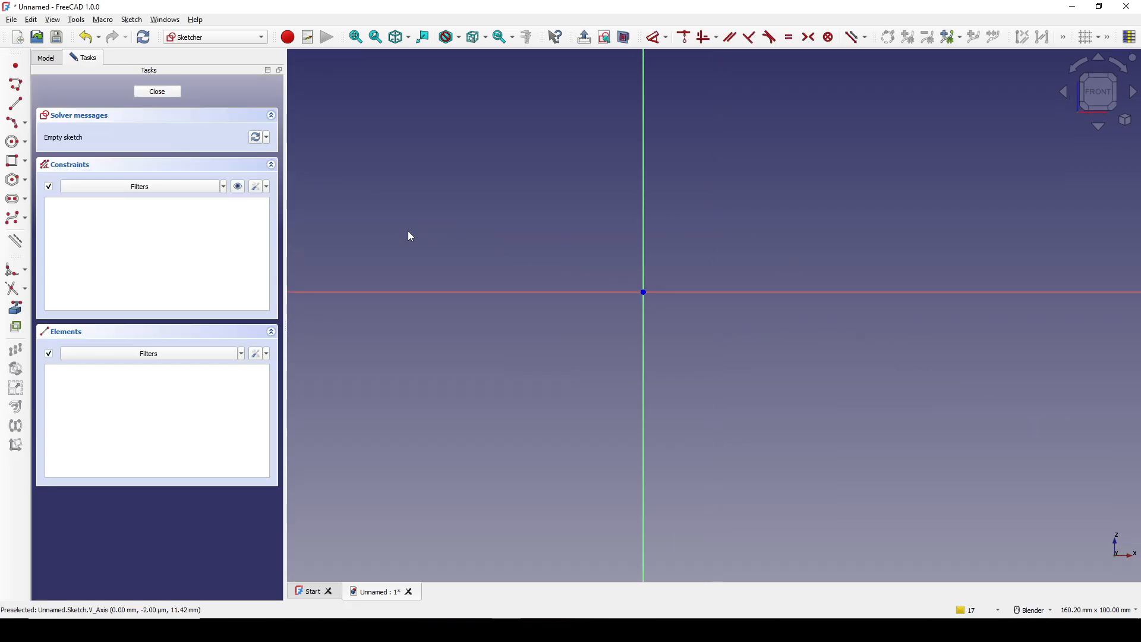
- Sketch a vertical slot with both arc centres on the vertical axis and an end radius of about 15 mm
{"action": "left_click", "coordinate": [14, 200]}
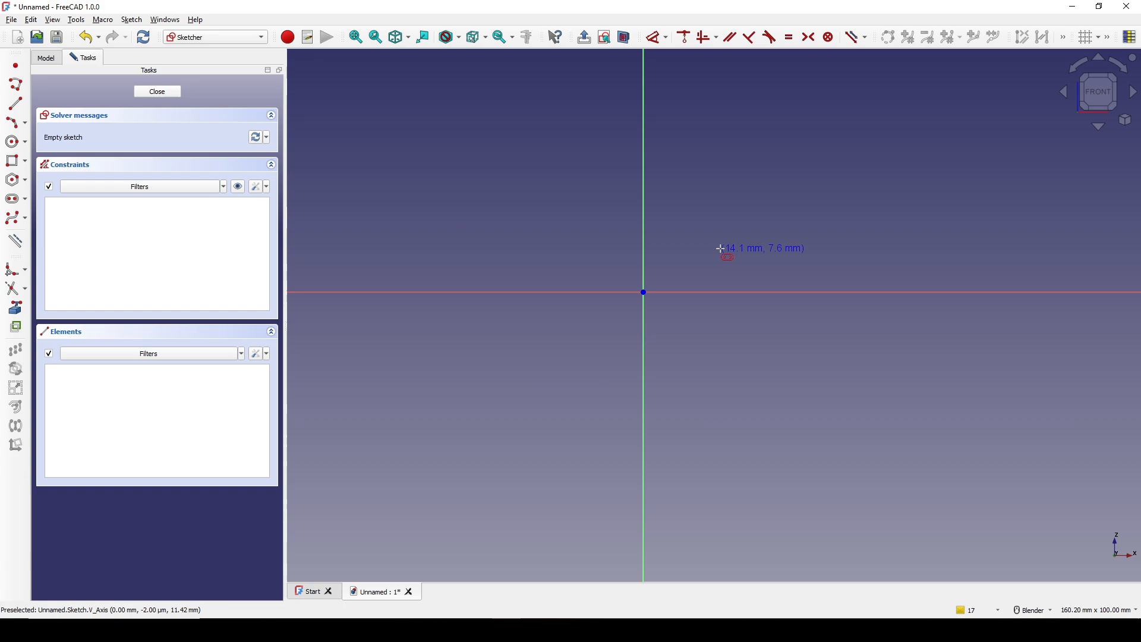
{"action": "left_click", "coordinate": [646, 189]}
{"action": "left_click", "coordinate": [643, 368]}
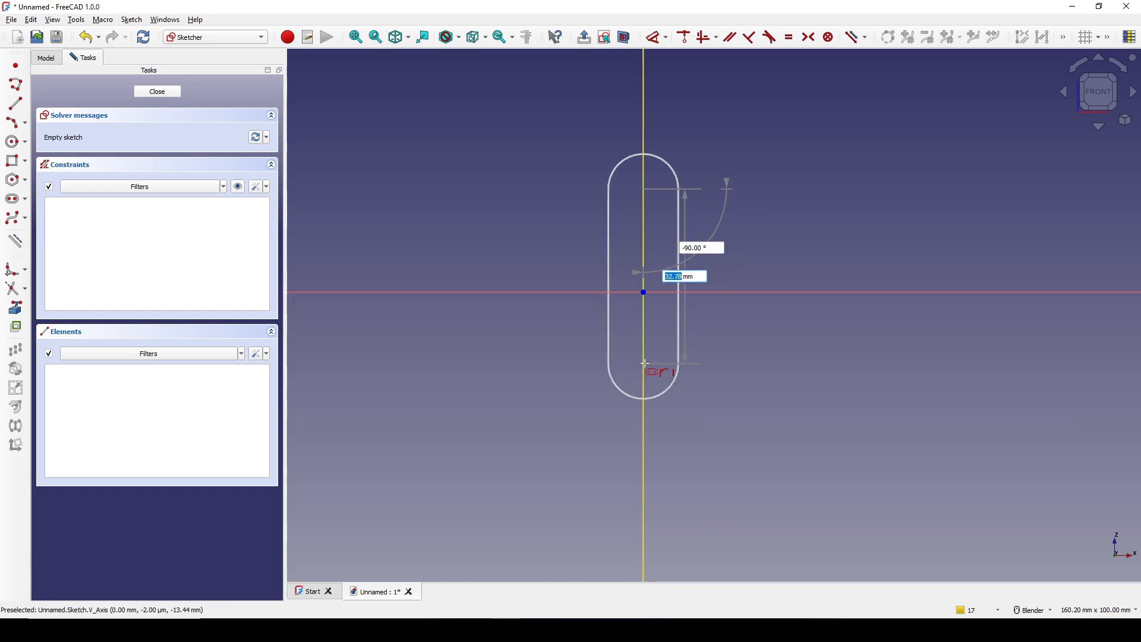
{"action": "left_click", "coordinate": [721, 340]}
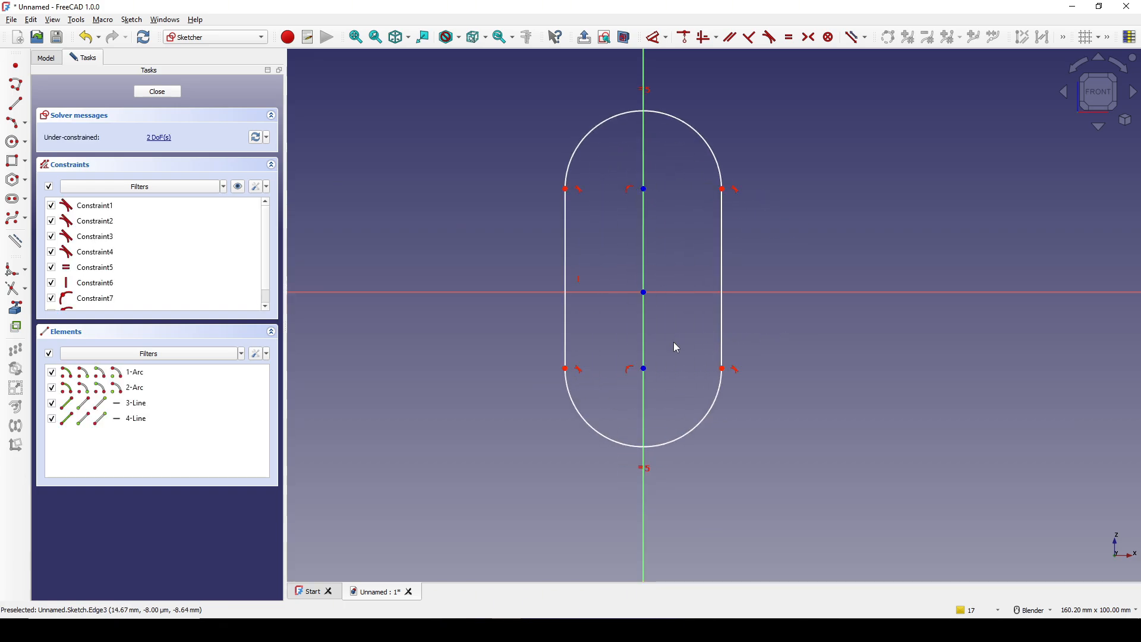
- Constrain the slot's two arc centres symmetrically about the origin and delete the redundant vertical constraint
{"action": "left_click", "coordinate": [639, 221]}
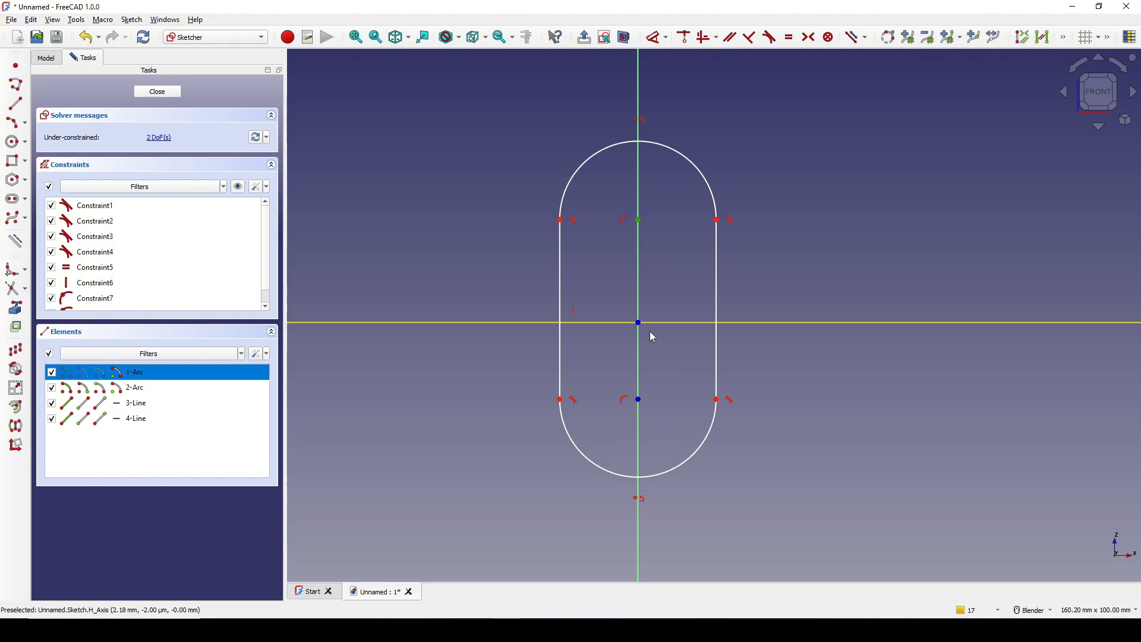
{"action": "left_click", "coordinate": [640, 400]}
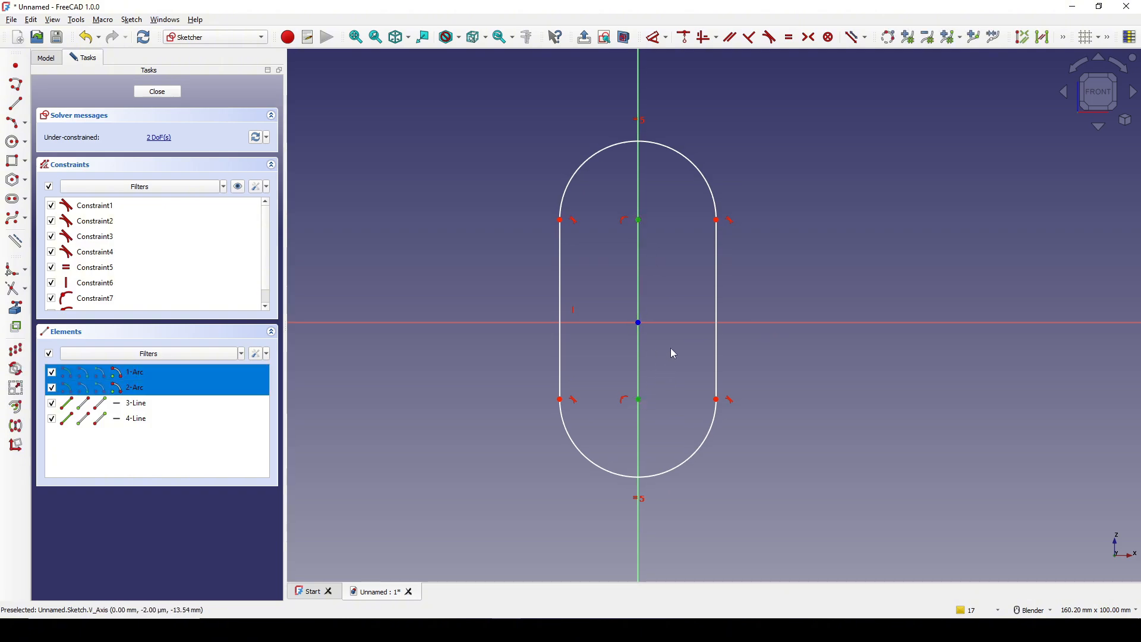
{"action": "key", "text": "s"}
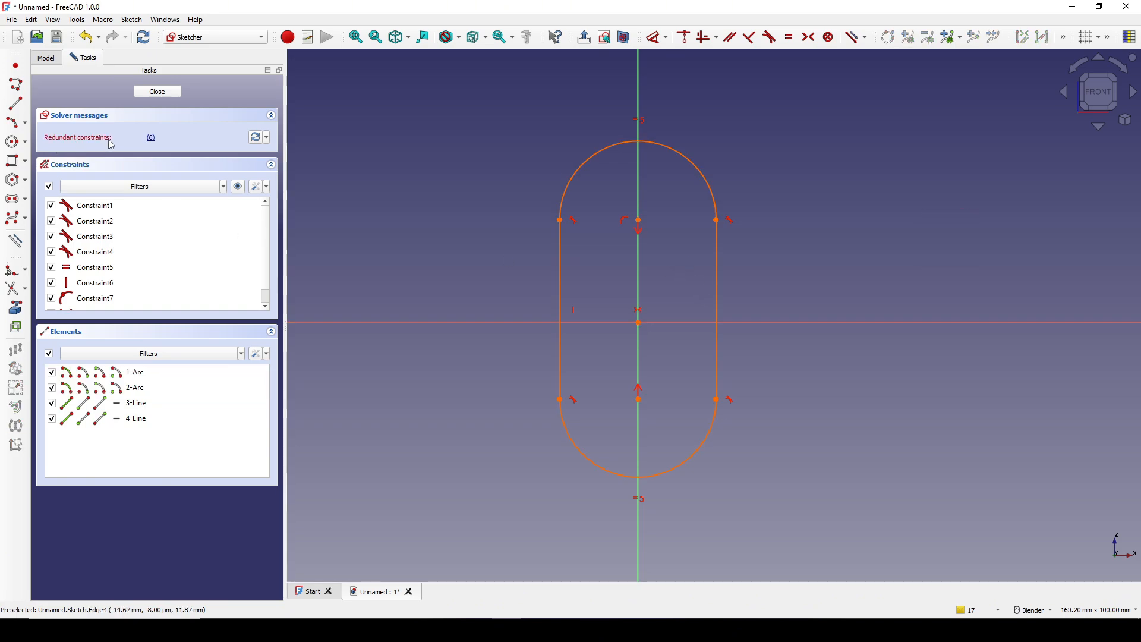
{"action": "left_click", "coordinate": [152, 141]}
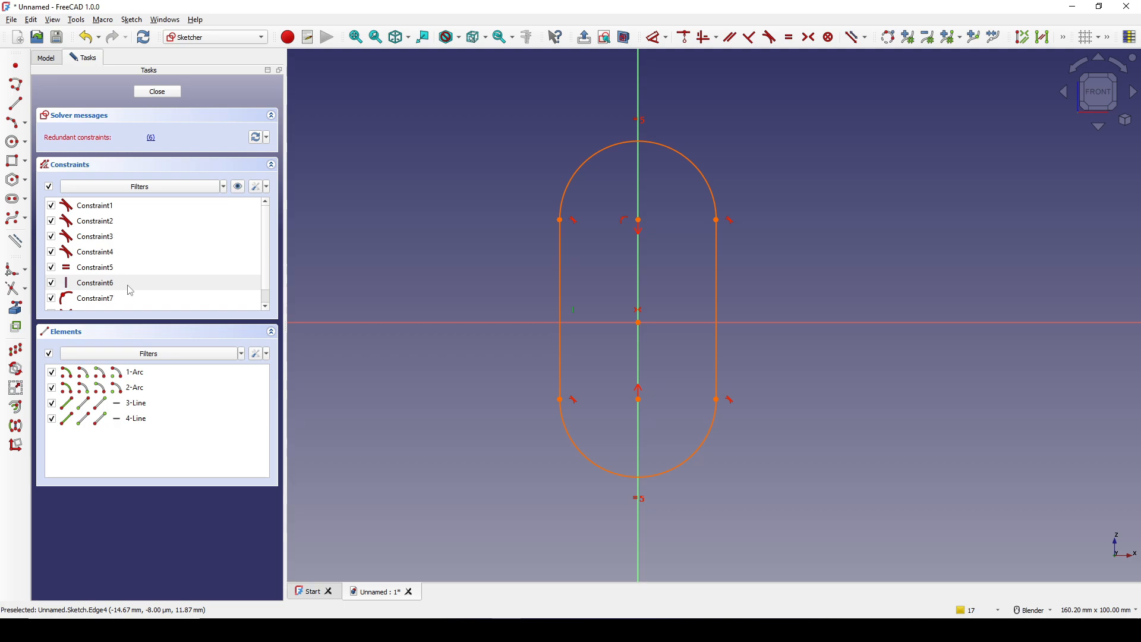
{"action": "key", "text": "Delete"}
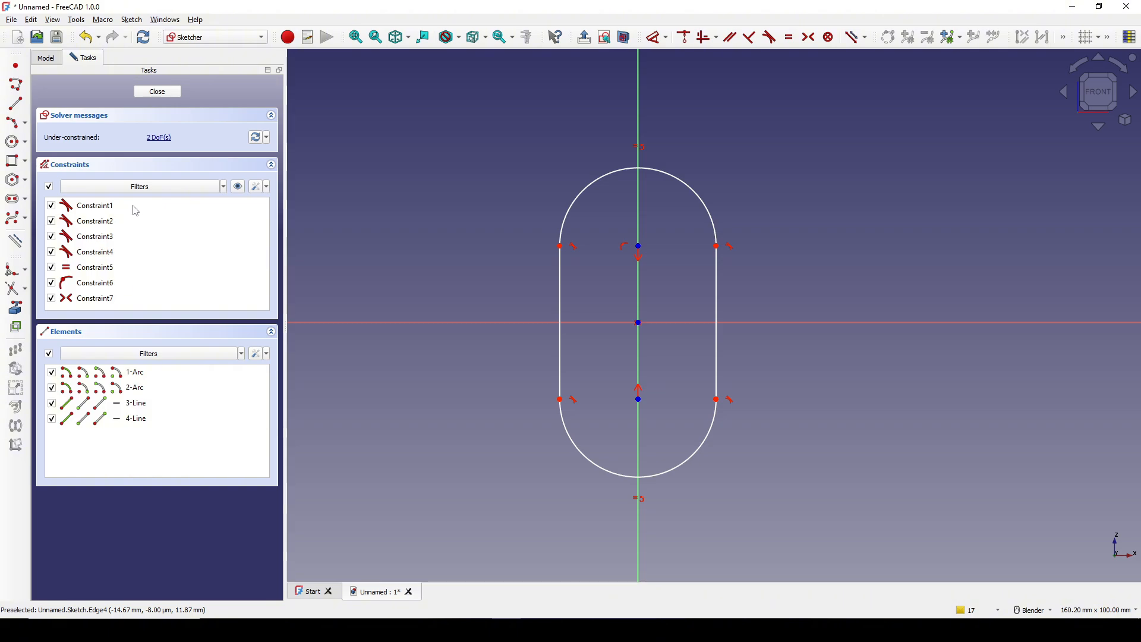
- Check the slot's under-constrained elements and constrain its upper arc to a radius of 40 mm
{"action": "left_click", "coordinate": [159, 139]}
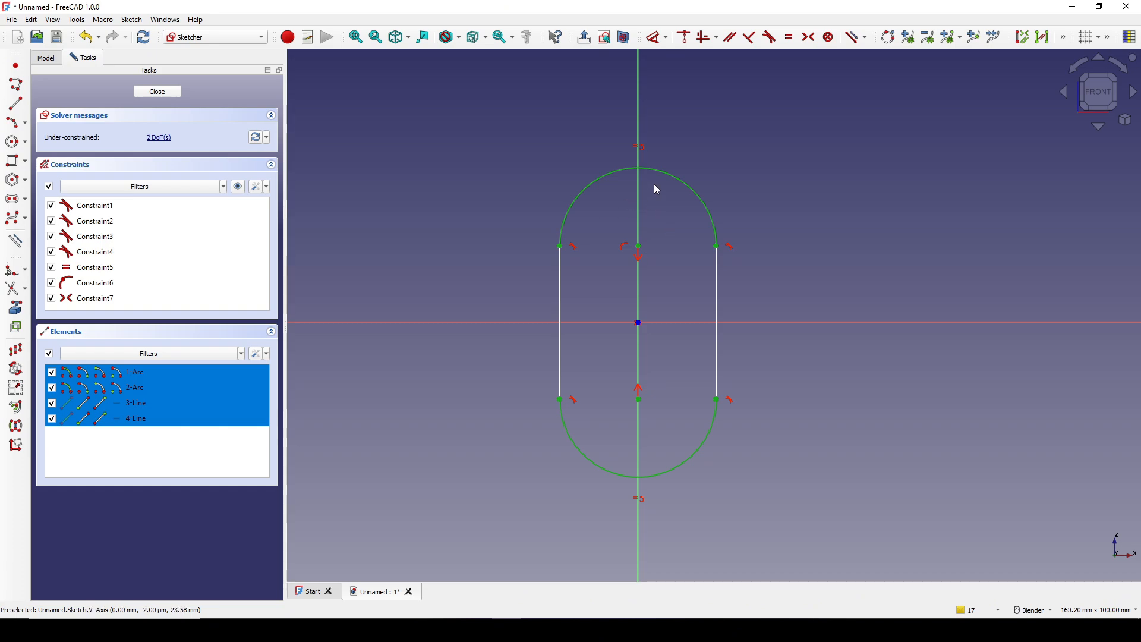
{"action": "left_click", "coordinate": [818, 185]}
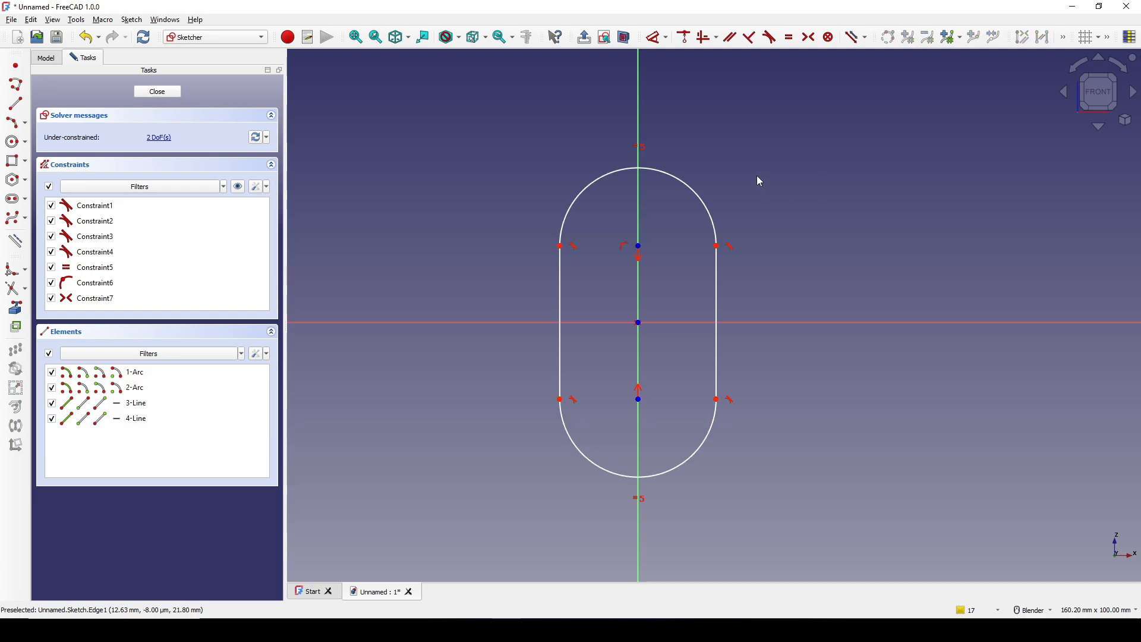
{"action": "left_click", "coordinate": [701, 188]}
{"action": "key", "text": "d"}
{"action": "left_click", "coordinate": [726, 149]}
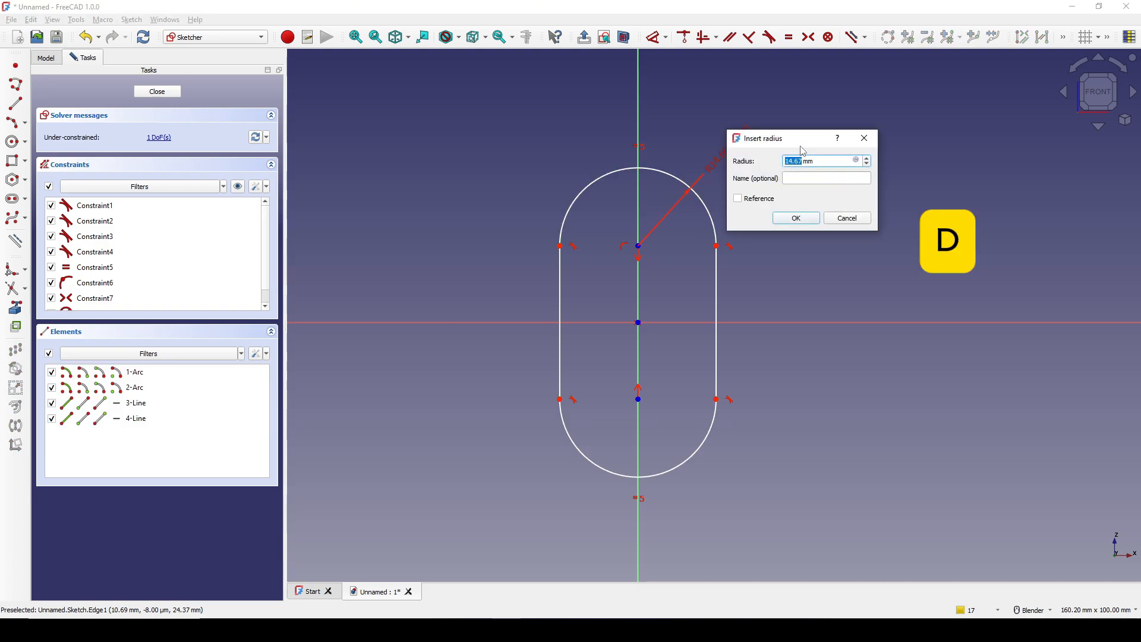
{"action": "type", "text": "40"}
{"action": "left_click", "coordinate": [783, 219]}
- Constrain the slot's straight side to a length of 80 mm
{"action": "scroll", "coordinate": [766, 238], "scroll_direction": "down", "scroll_amount": 4}
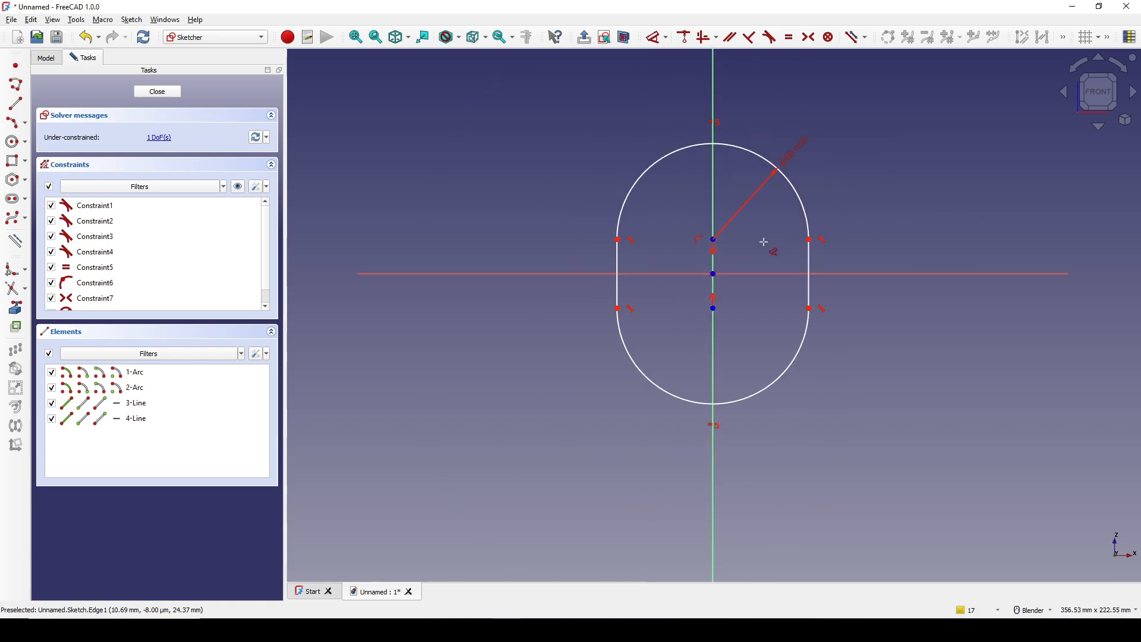
{"action": "left_click", "coordinate": [807, 265]}
{"action": "left_click", "coordinate": [869, 265]}
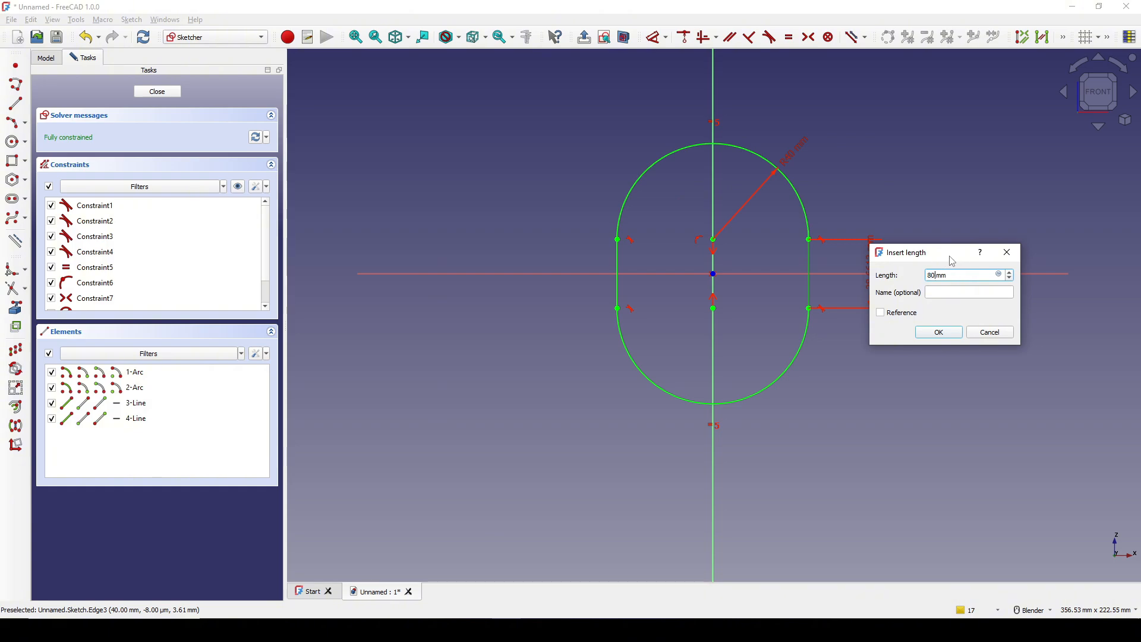
{"action": "key", "text": "Return"}
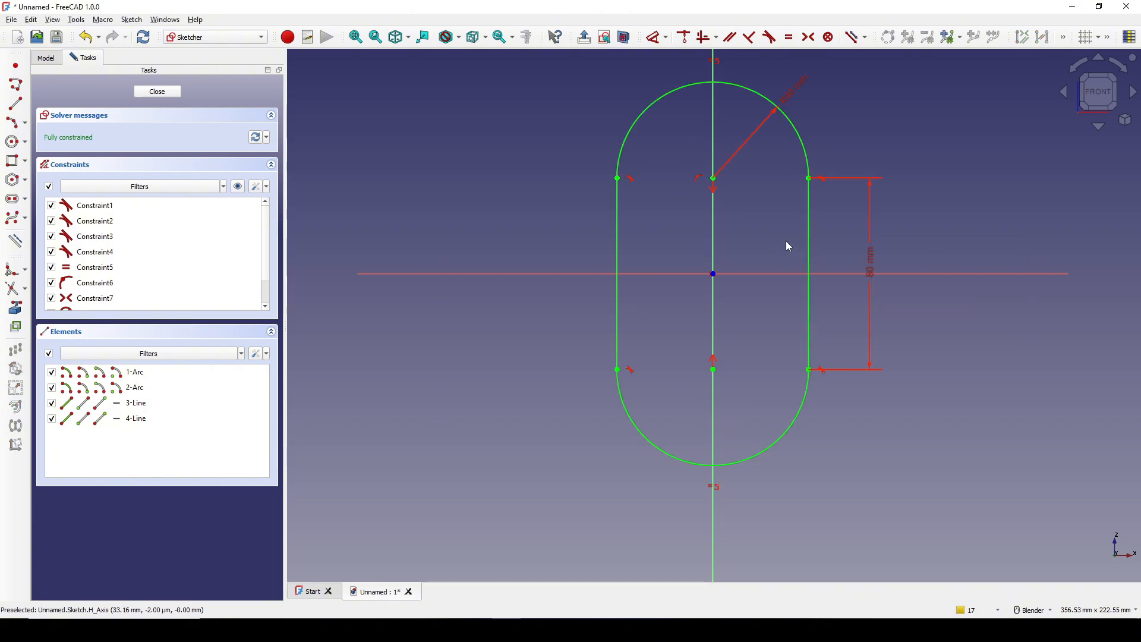
{"action": "middle_click_drag", "start_coordinate": [787, 244], "coordinate": [736, 267], "text": "shift"}
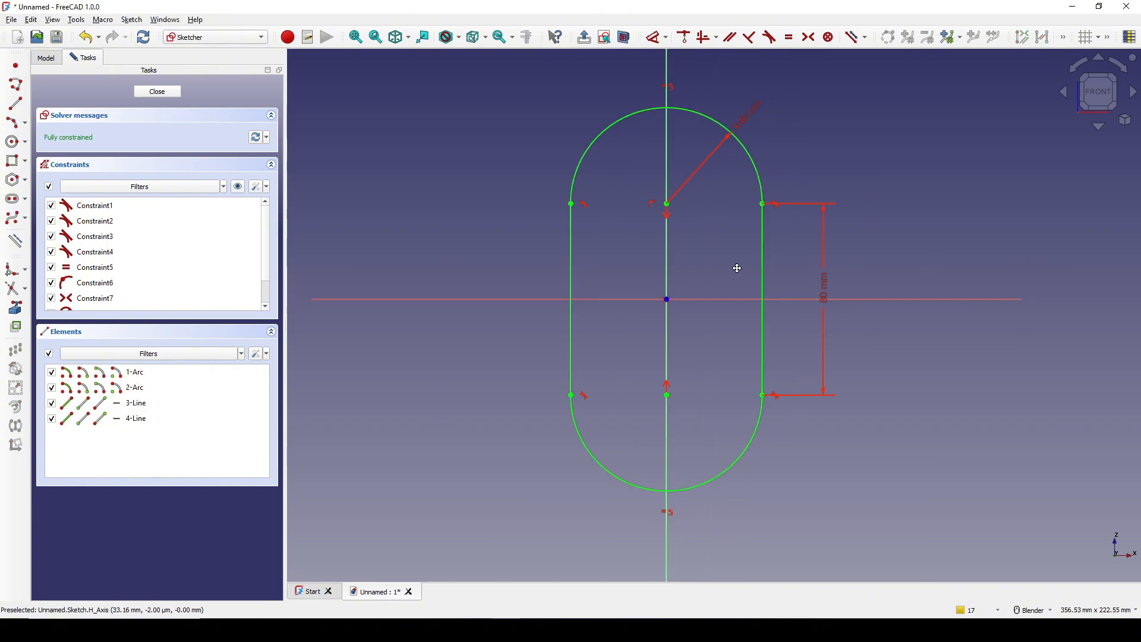
- Close the slot sketch and turn on the axis cross at the origin
{"action": "left_click", "coordinate": [157, 92]}
{"action": "scroll", "coordinate": [732, 345], "scroll_direction": "down", "scroll_amount": 5}
{"action": "mouse_move", "coordinate": [748, 421]}
{"action": "middle_mouse_down"}
{"action": "mouse_move", "coordinate": [909, 395]}
{"action": "mouse_move", "coordinate": [875, 339]}
{"action": "middle_mouse_up"}
{"action": "left_click", "coordinate": [874, 333]}
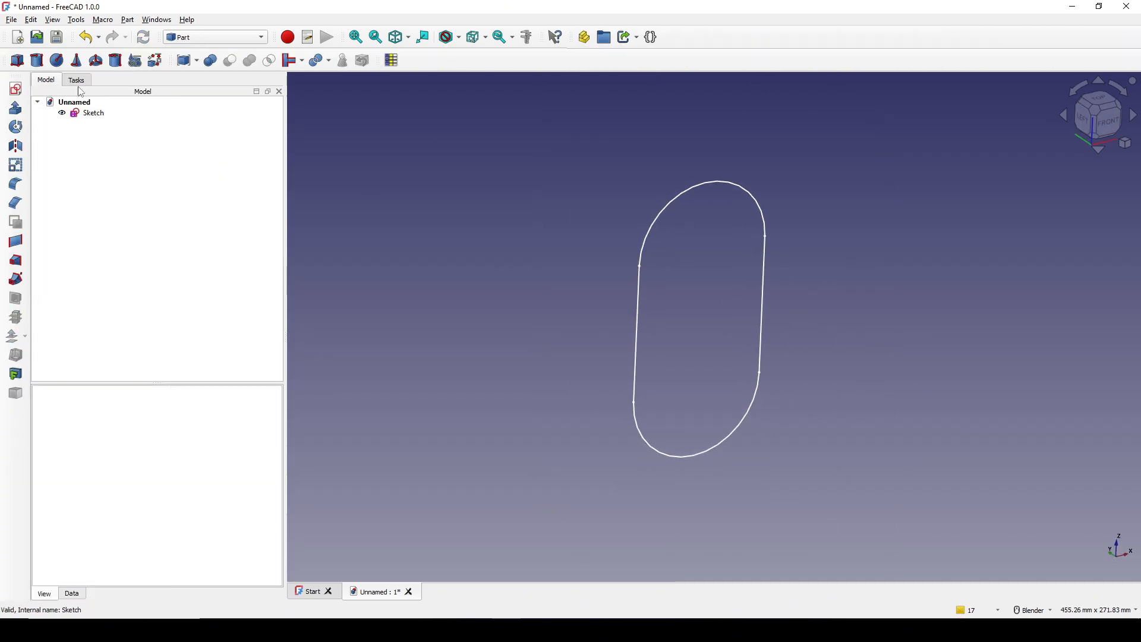
{"action": "left_click", "coordinate": [53, 21]}
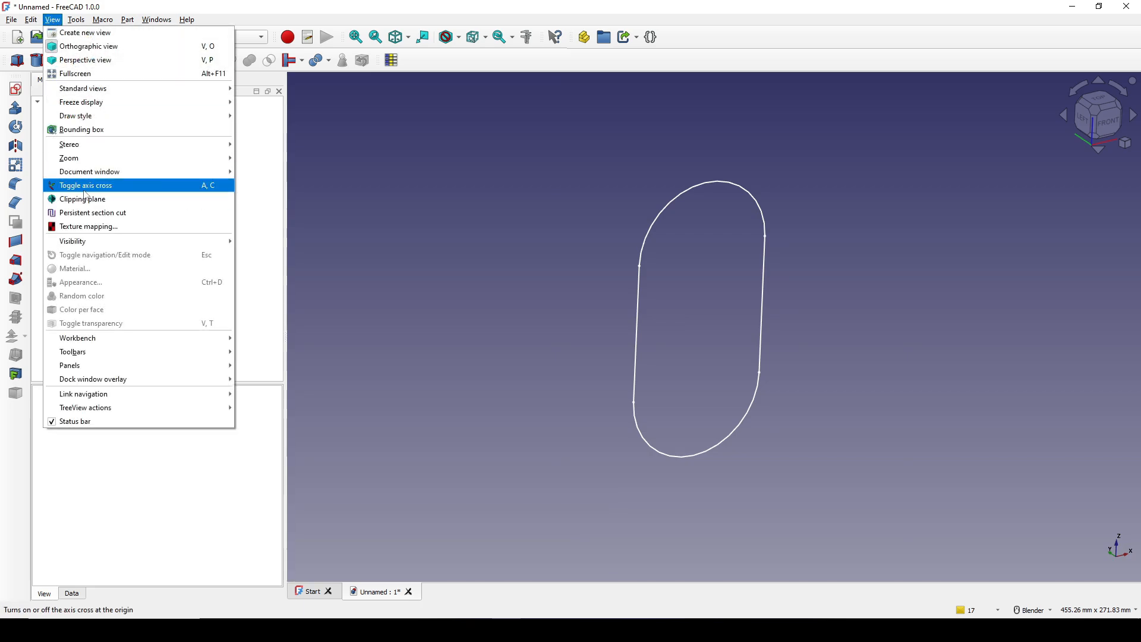
{"action": "left_click", "coordinate": [87, 187]}
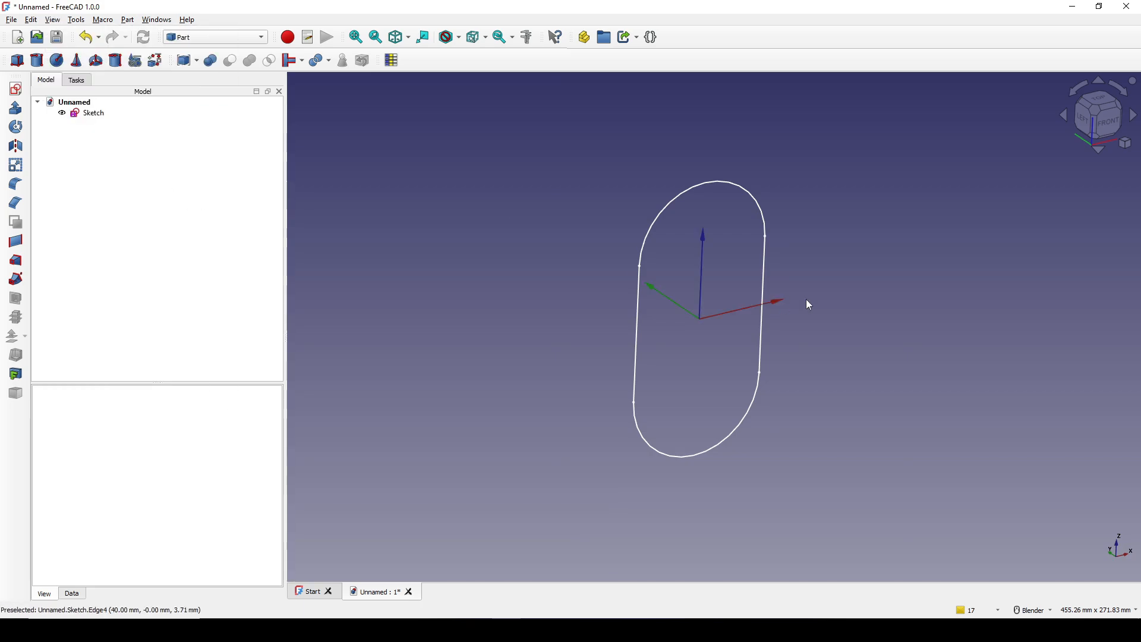
{"action": "middle_click_drag", "start_coordinate": [807, 301], "coordinate": [799, 302]}
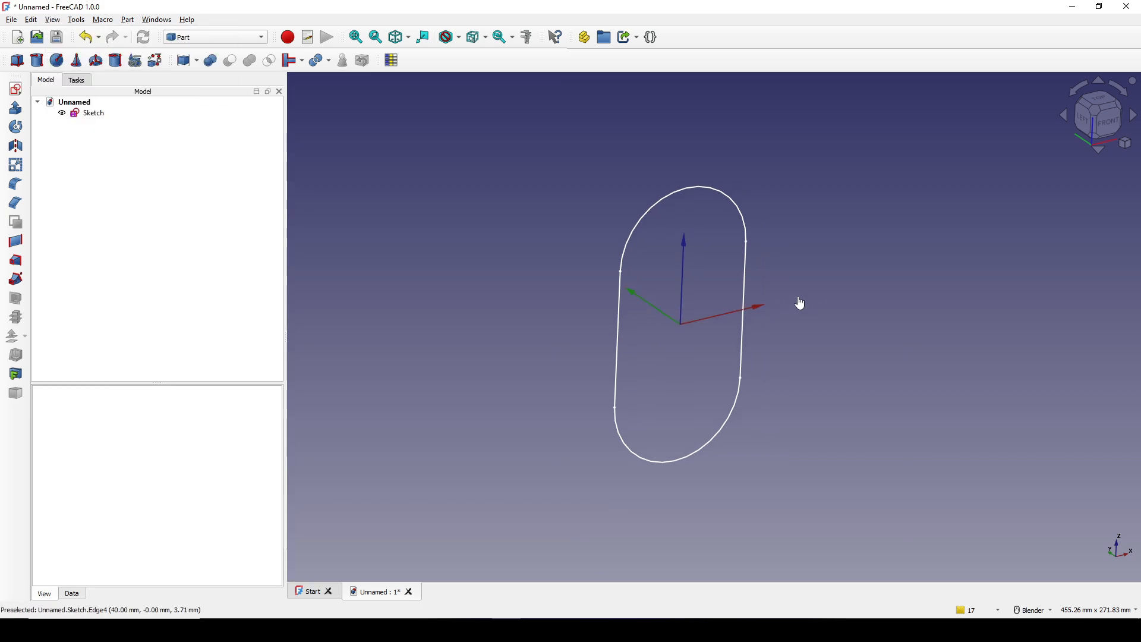
- Extrude the slot sketch 20 mm along its normal as a solid
{"action": "left_click", "coordinate": [85, 114]}
{"action": "left_click", "coordinate": [16, 108]}
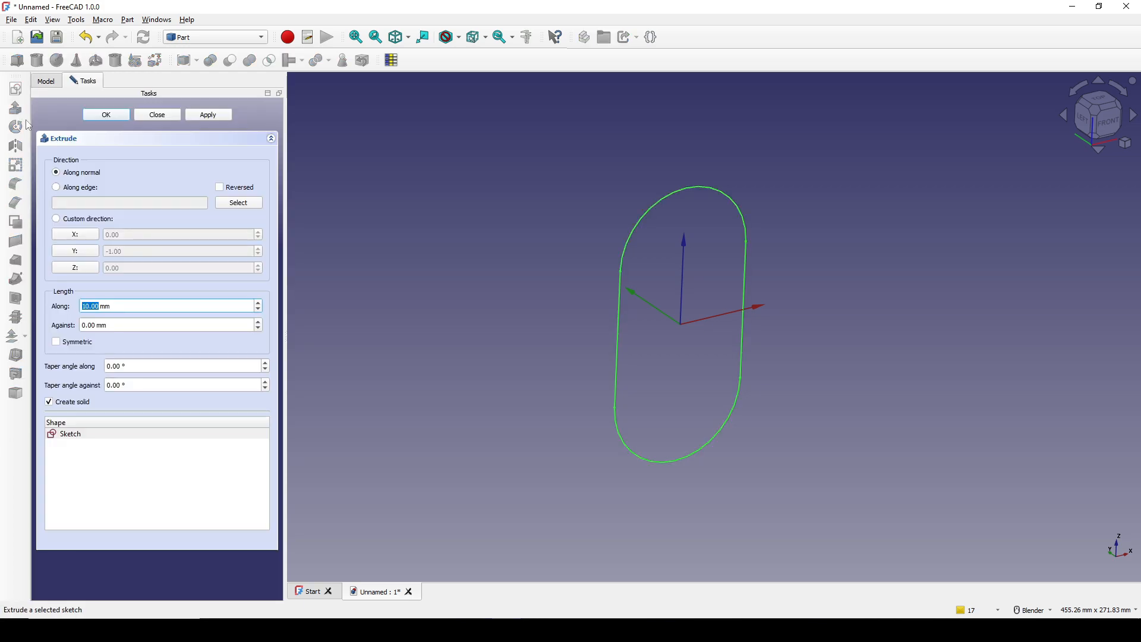
{"action": "type", "text": "20"}
{"action": "left_click", "coordinate": [107, 115]}
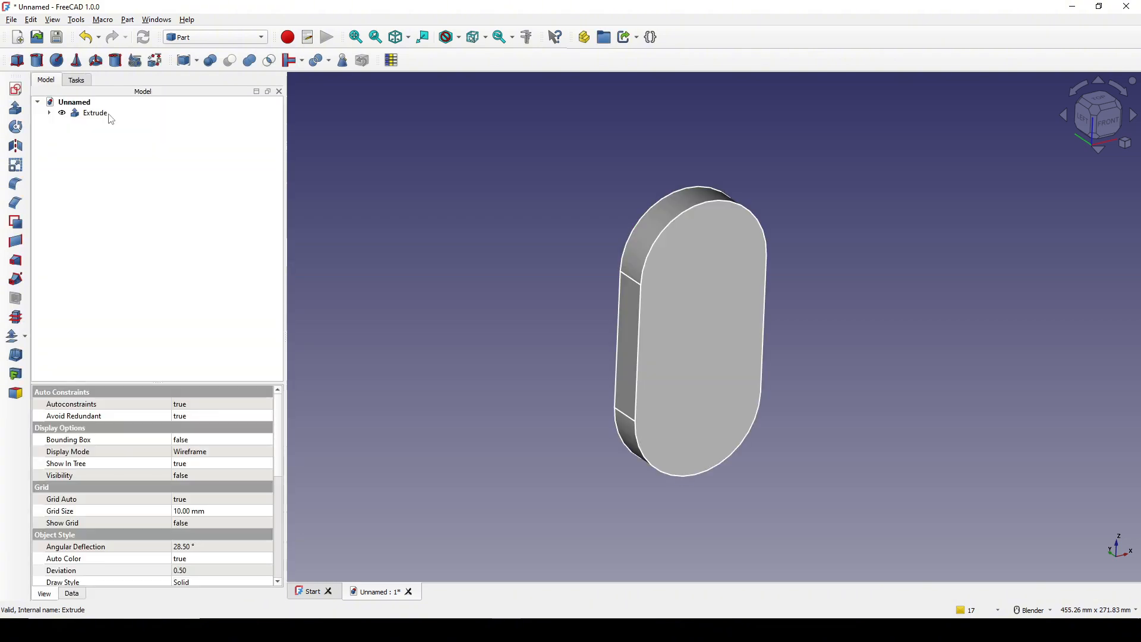
- Fillet the outline edge of the extrusion's front face with a constant radius of 10 mm
{"action": "middle_click_drag", "start_coordinate": [731, 295], "coordinate": [759, 331]}
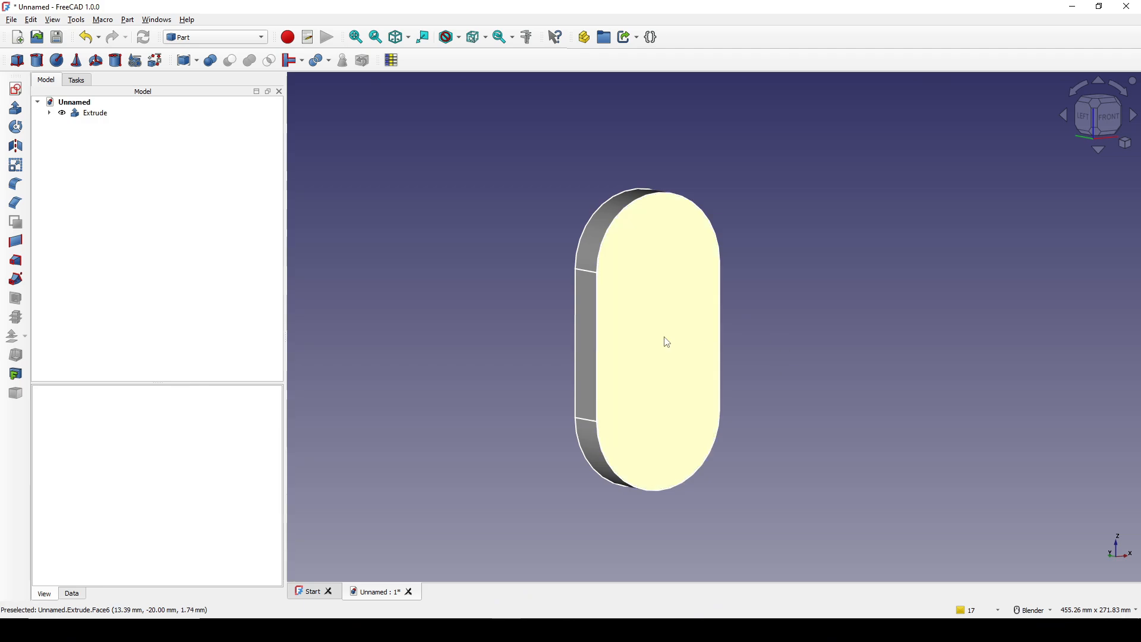
{"action": "left_click", "coordinate": [595, 342]}
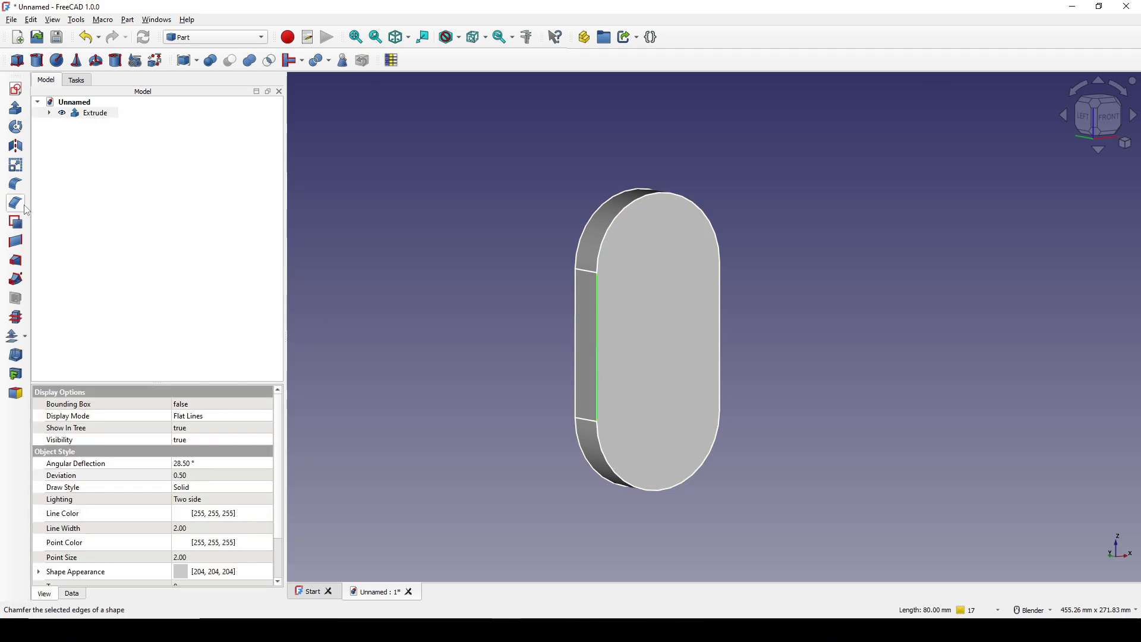
{"action": "left_click", "coordinate": [16, 183]}
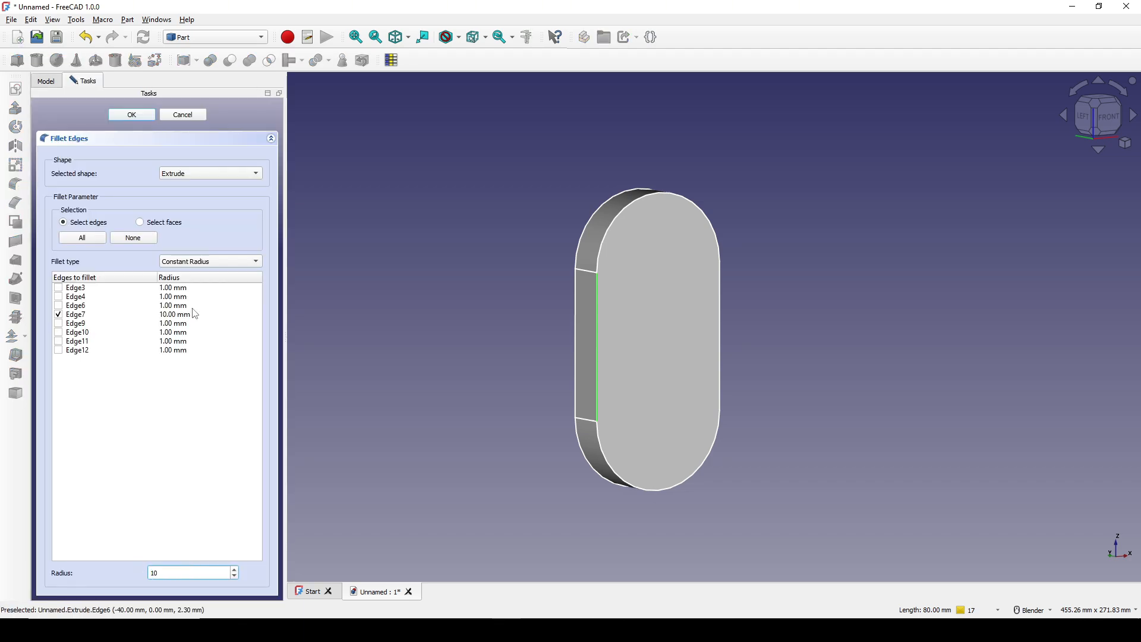
{"action": "left_click", "coordinate": [132, 116]}
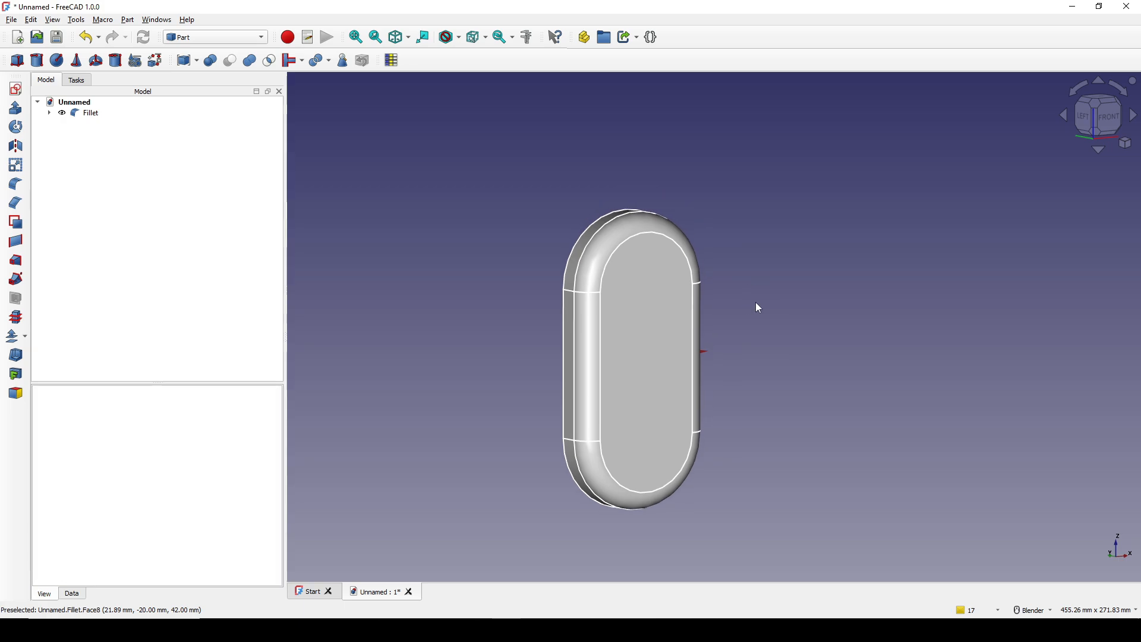
- Examine the reference image fingerTipBox.png for the ring relief and hollow interior, and return to the model
{"action": "left_click", "coordinate": [564, 629]}
{"action": "scroll", "coordinate": [628, 248], "scroll_direction": "up", "scroll_amount": 3}
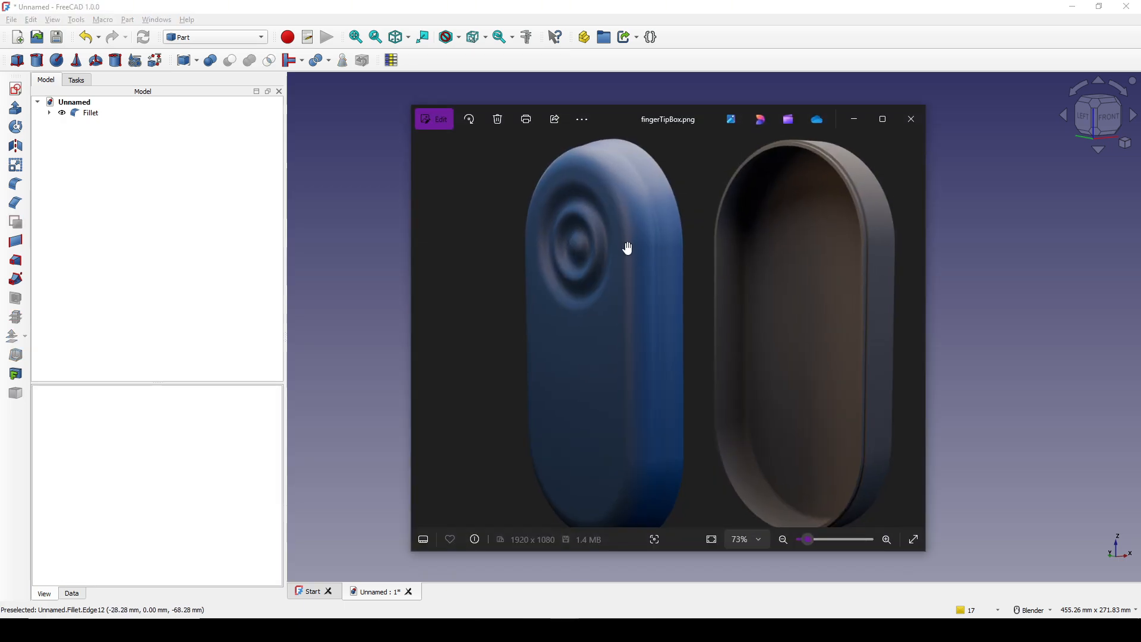
{"action": "scroll", "coordinate": [636, 312], "scroll_direction": "down", "scroll_amount": 2}
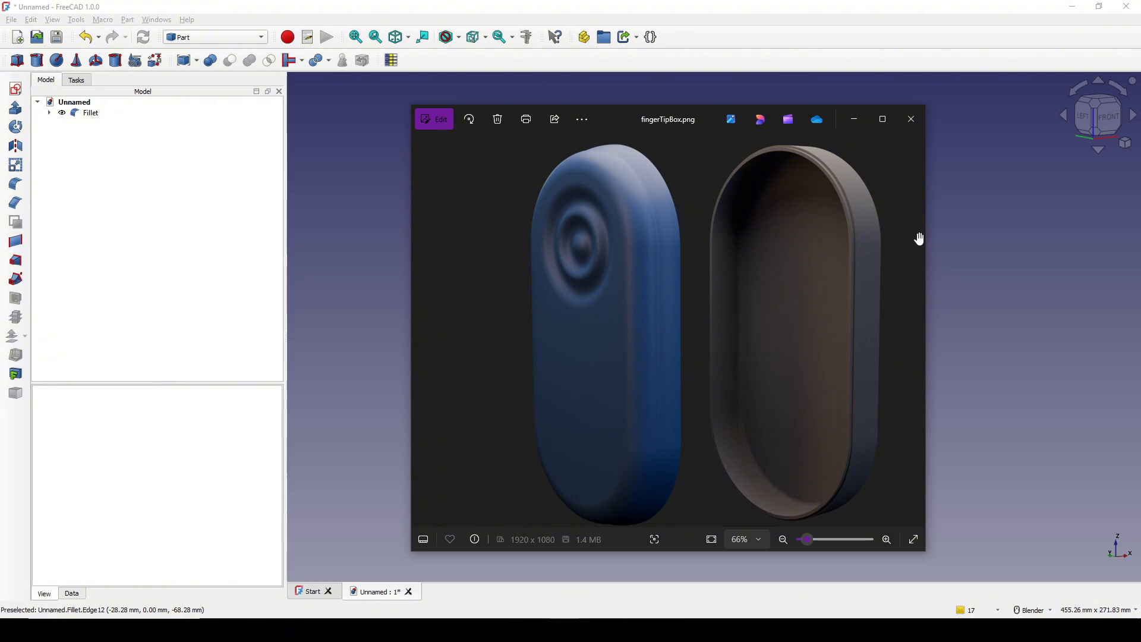
{"action": "left_click", "coordinate": [853, 119]}
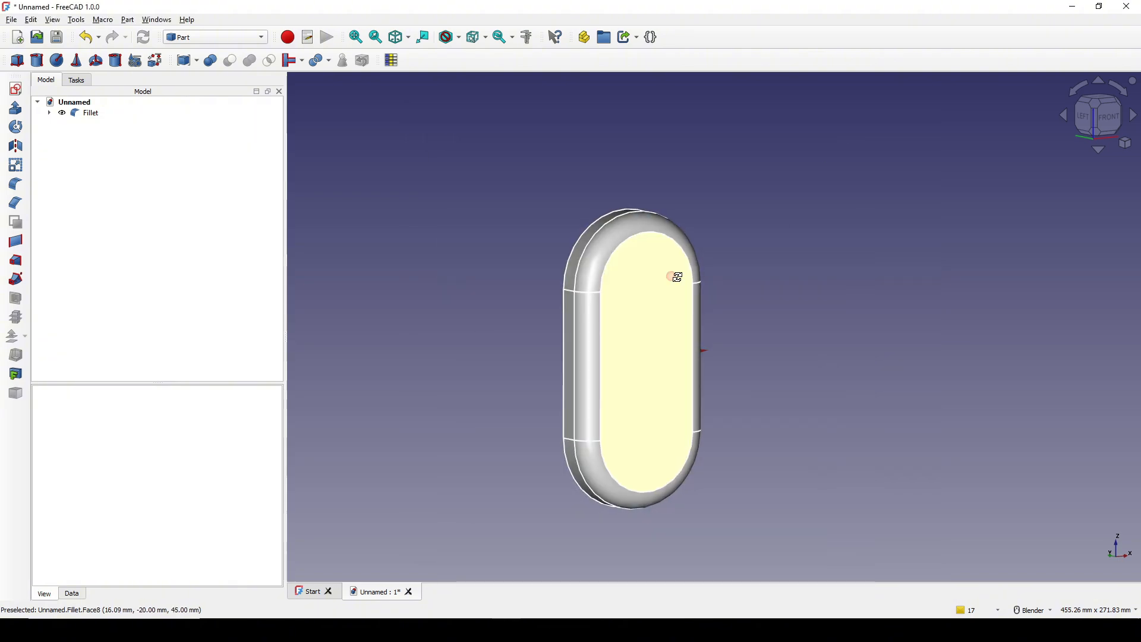
- Switch to the Curves workbench with the filleted body's front face in view
{"action": "middle_click_drag", "start_coordinate": [676, 277], "coordinate": [551, 325]}
{"action": "middle_click_drag", "start_coordinate": [546, 270], "coordinate": [829, 301]}
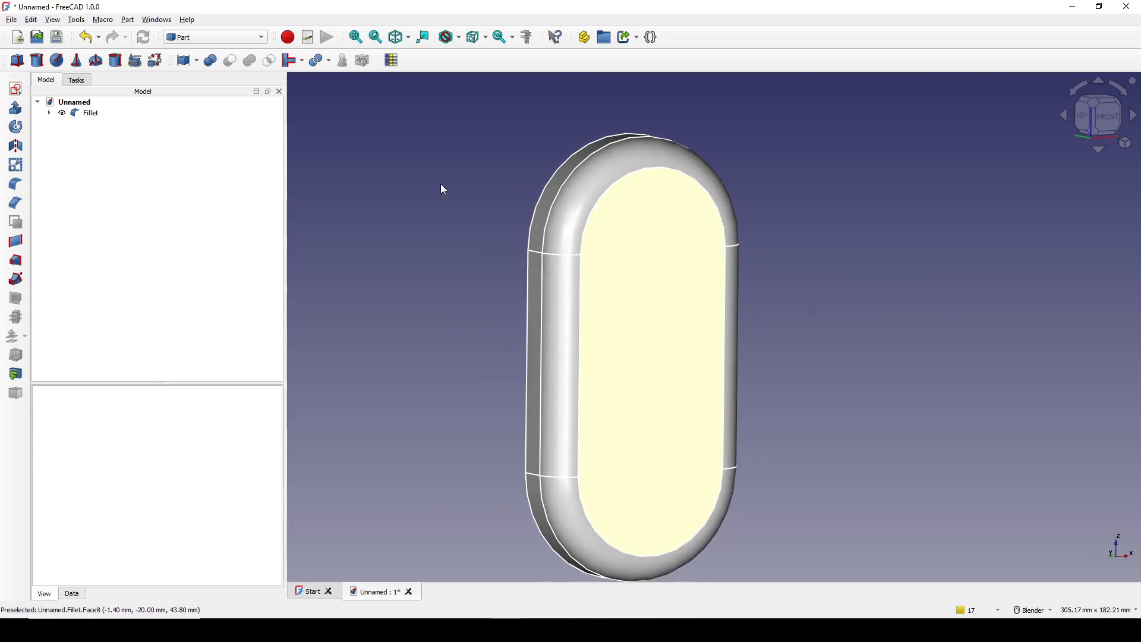
{"action": "left_click", "coordinate": [206, 38]}
{"action": "left_click", "coordinate": [202, 49]}
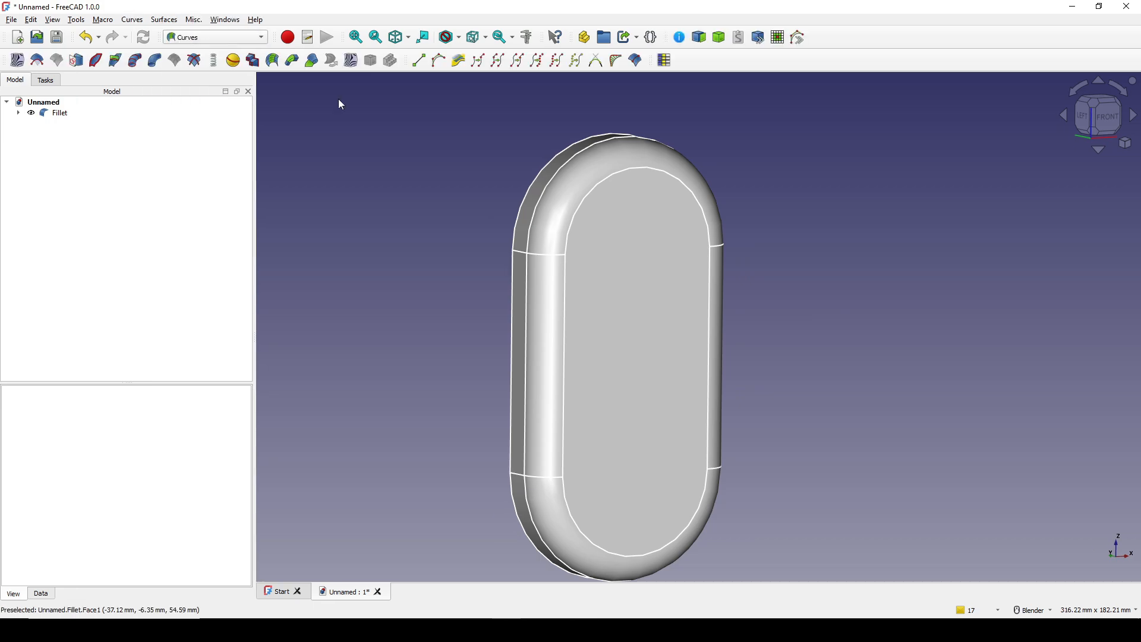
- Create a separate shape from the flat front face and its four surrounding fillet faces, and hide the original filleted body
{"action": "left_click", "coordinate": [654, 369]}
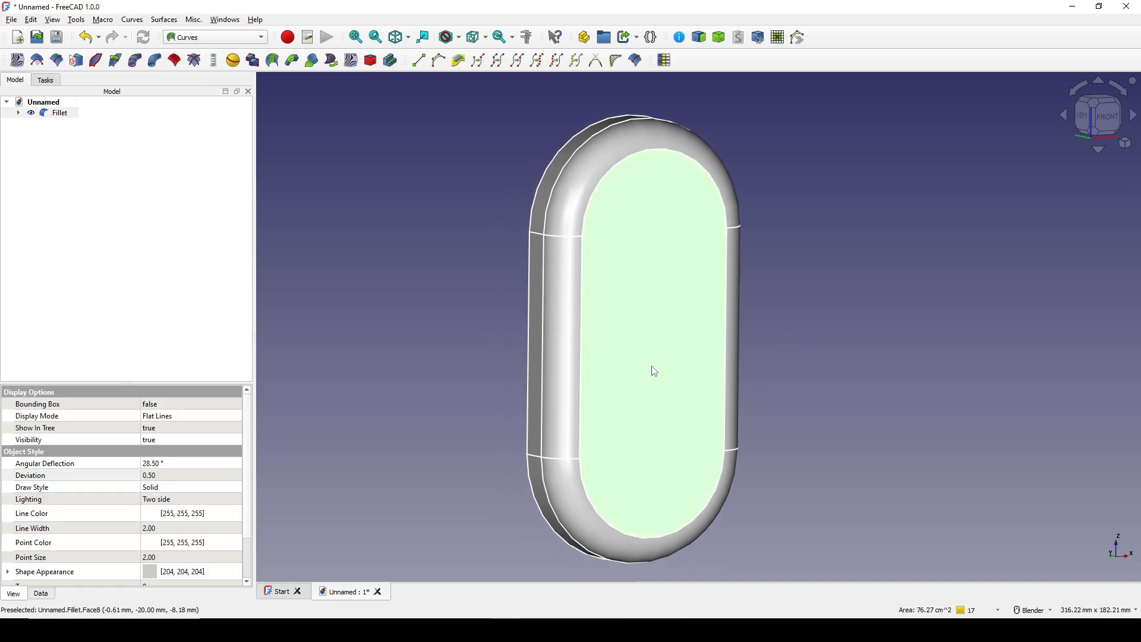
{"action": "left_click", "coordinate": [561, 284], "text": "ctrl"}
{"action": "left_click", "coordinate": [571, 218], "text": "ctrl"}
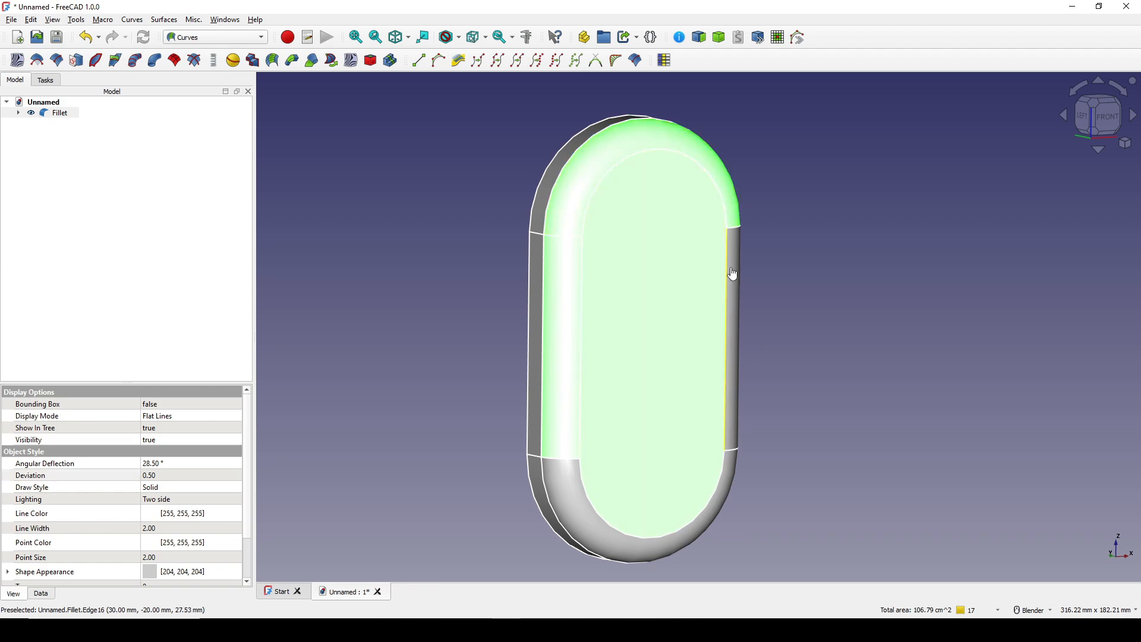
{"action": "left_click", "coordinate": [733, 275], "text": "ctrl"}
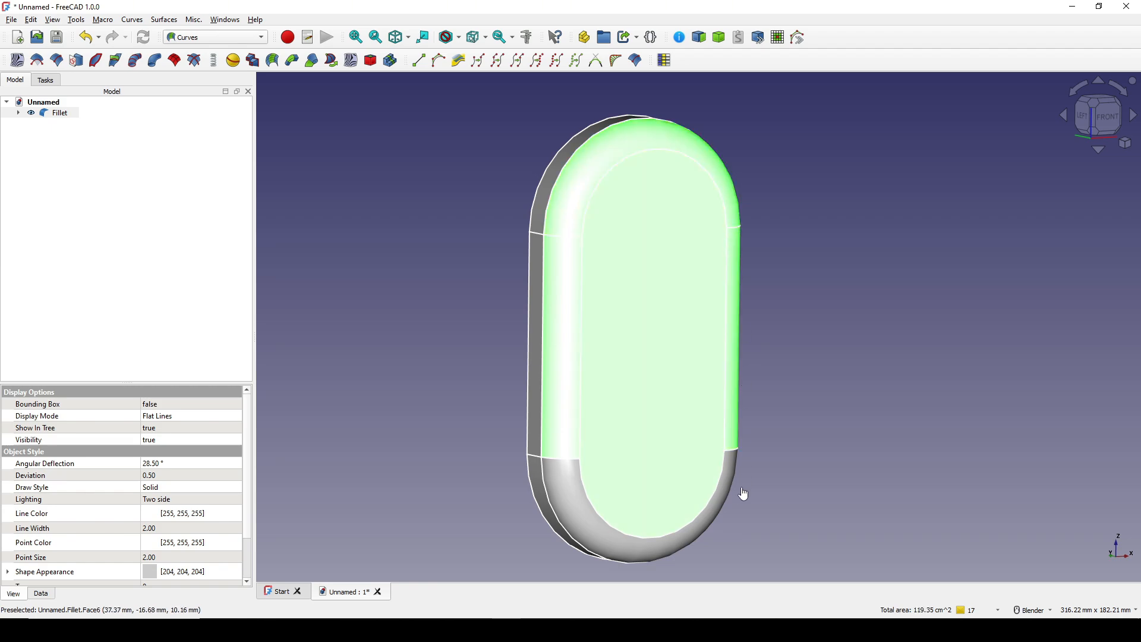
{"action": "left_click", "coordinate": [726, 514], "text": "ctrl"}
{"action": "mouse_move", "coordinate": [630, 364]}
{"action": "middle_mouse_down"}
{"action": "mouse_move", "coordinate": [517, 357]}
{"action": "mouse_move", "coordinate": [652, 366]}
{"action": "middle_mouse_up"}
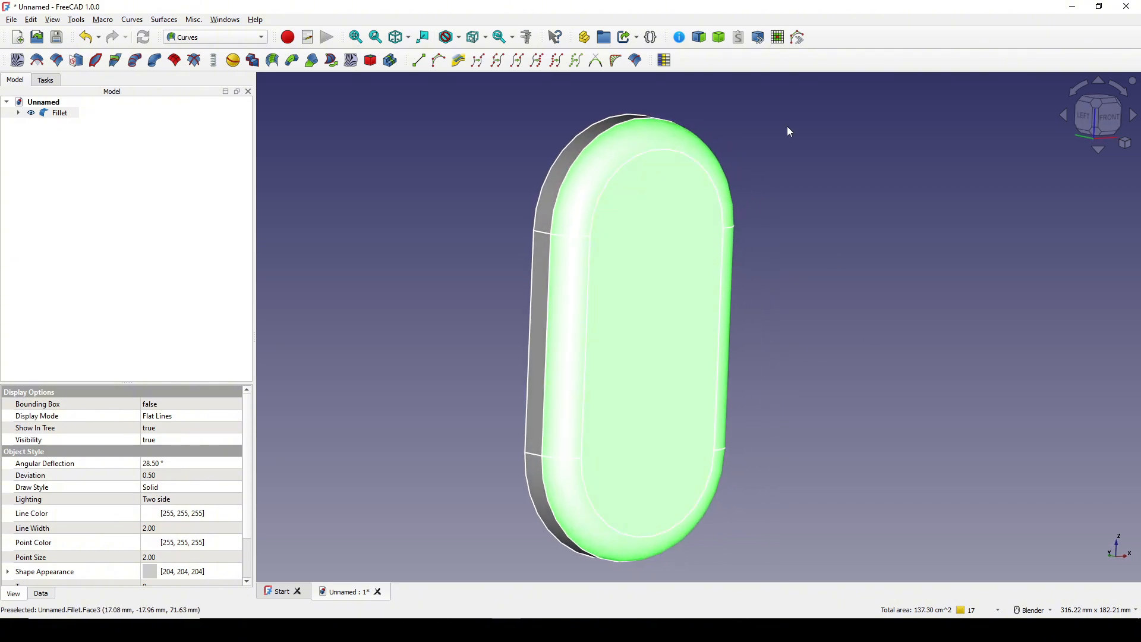
{"action": "left_click", "coordinate": [720, 39]}
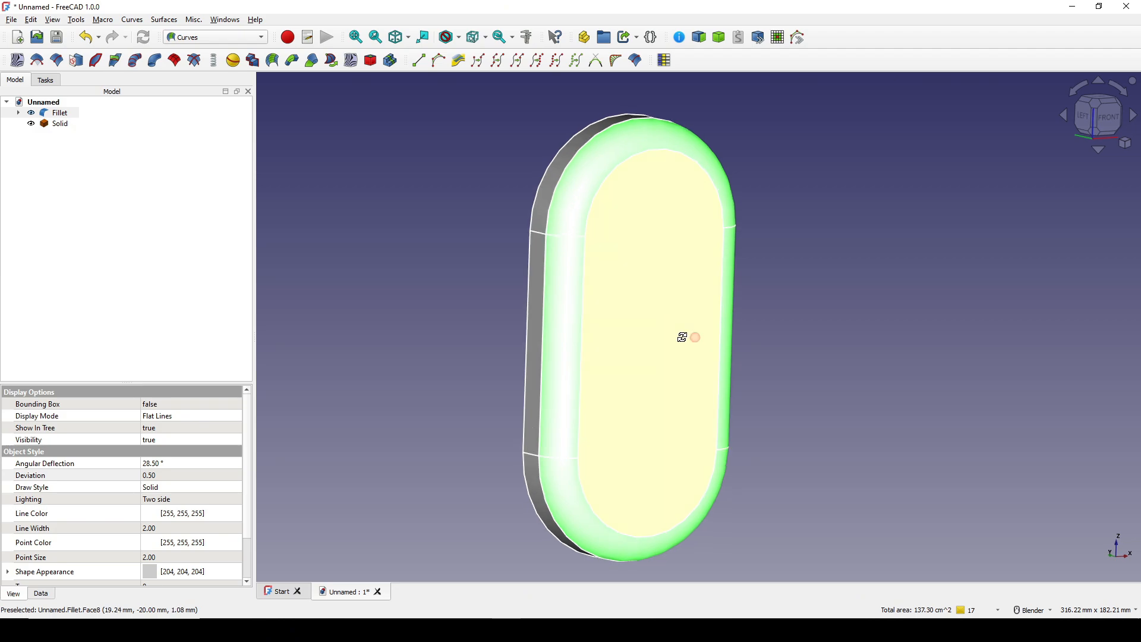
{"action": "key", "text": "space"}
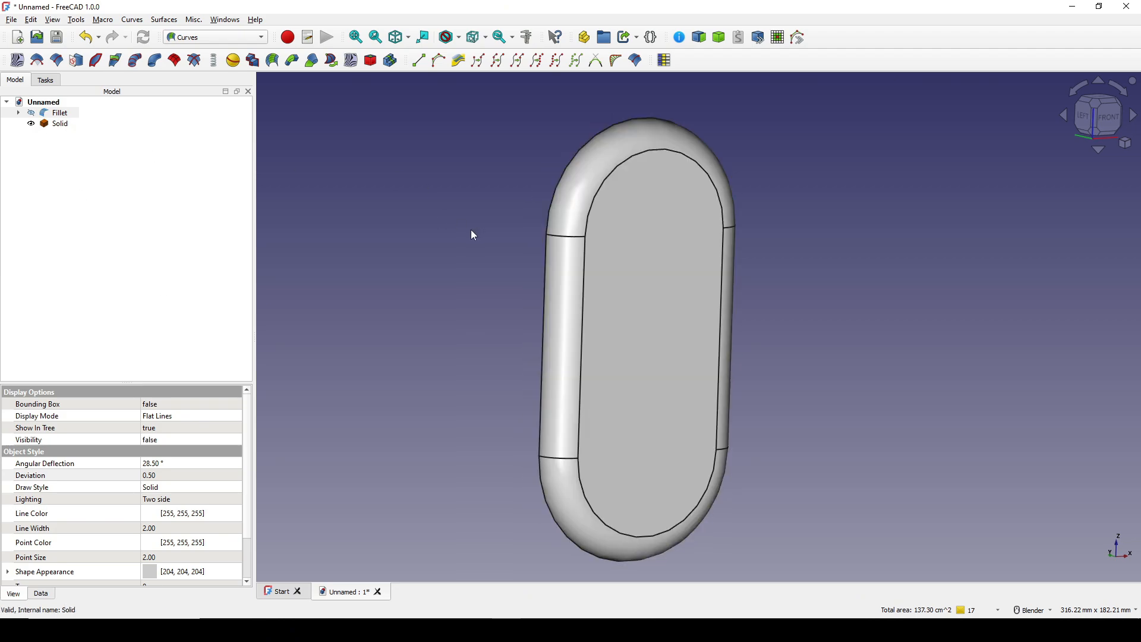
{"action": "middle_click_drag", "start_coordinate": [704, 365], "coordinate": [669, 394]}
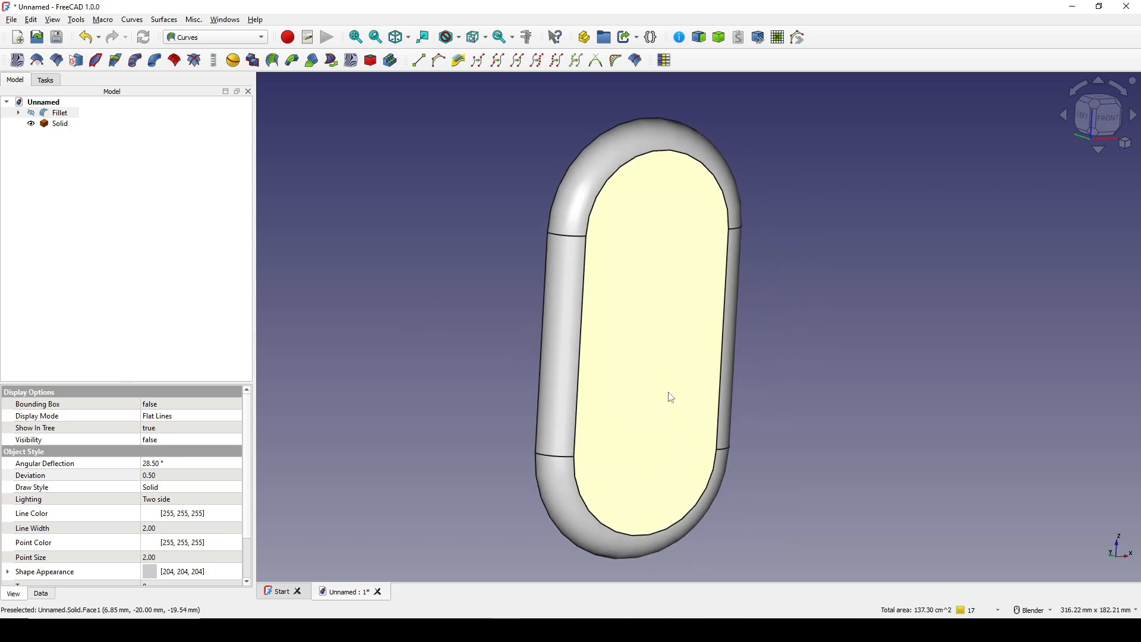
{"action": "left_click", "coordinate": [828, 294]}
{"action": "middle_click_drag", "start_coordinate": [828, 294], "coordinate": [700, 316]}
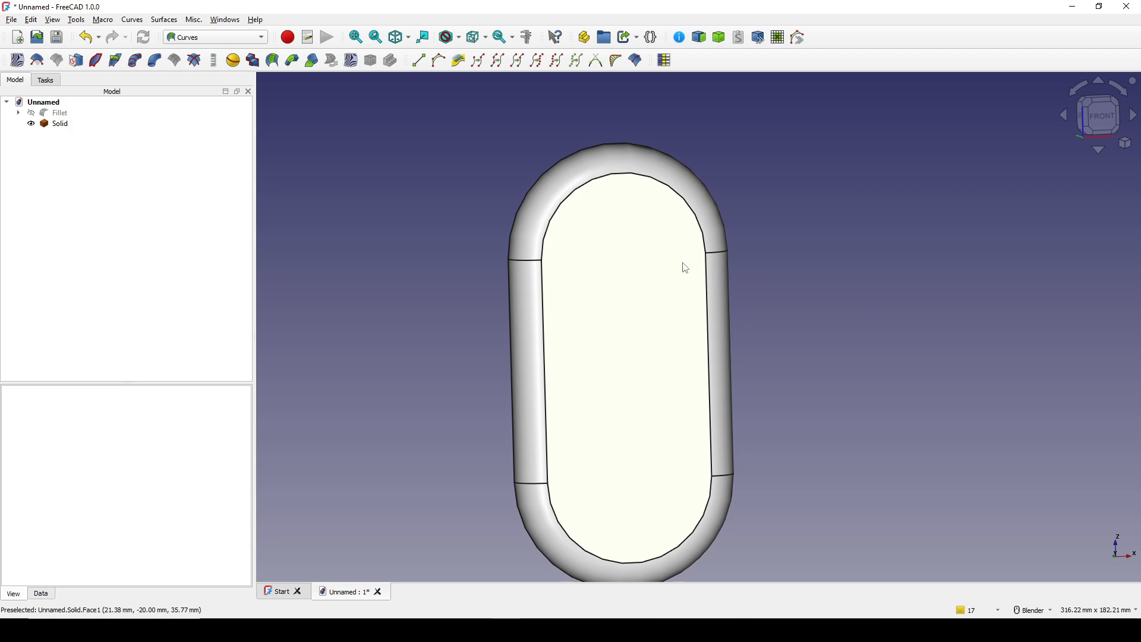
- Switch to the Part workbench in front view and start a new sketch on the XZ plane with zero offset
{"action": "left_click", "coordinate": [1103, 121]}
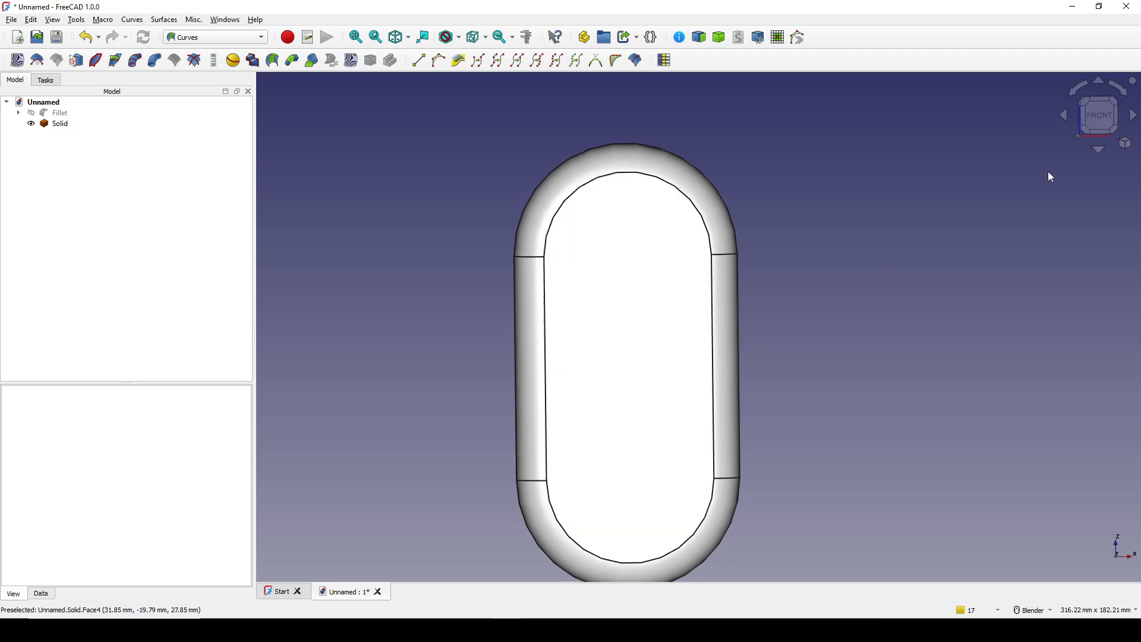
{"action": "left_click", "coordinate": [216, 37]}
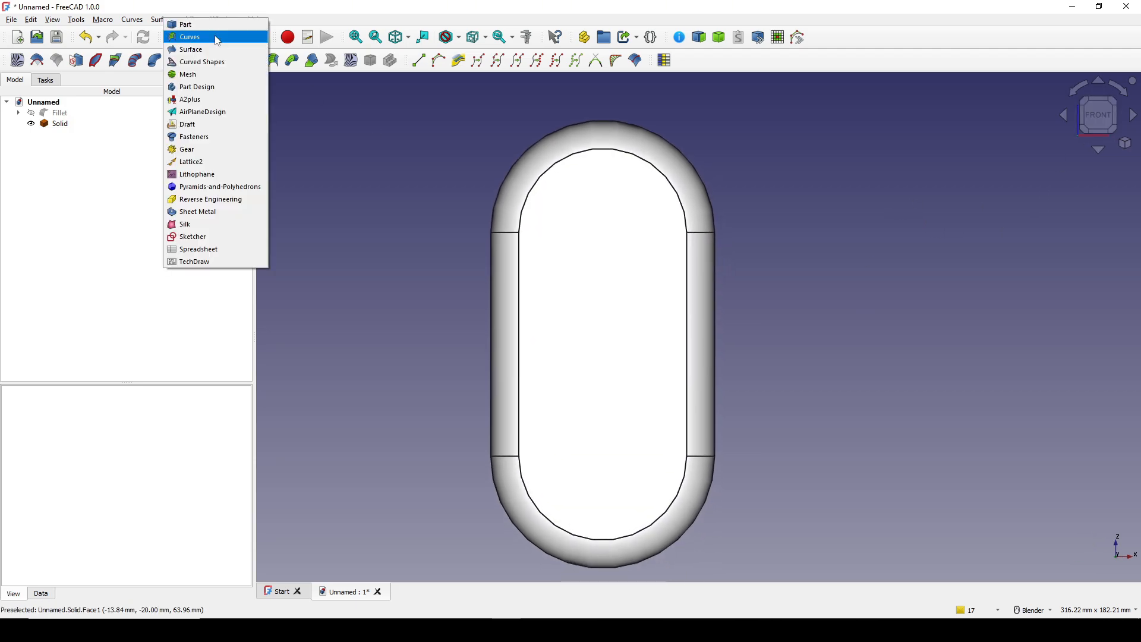
{"action": "left_click", "coordinate": [206, 27]}
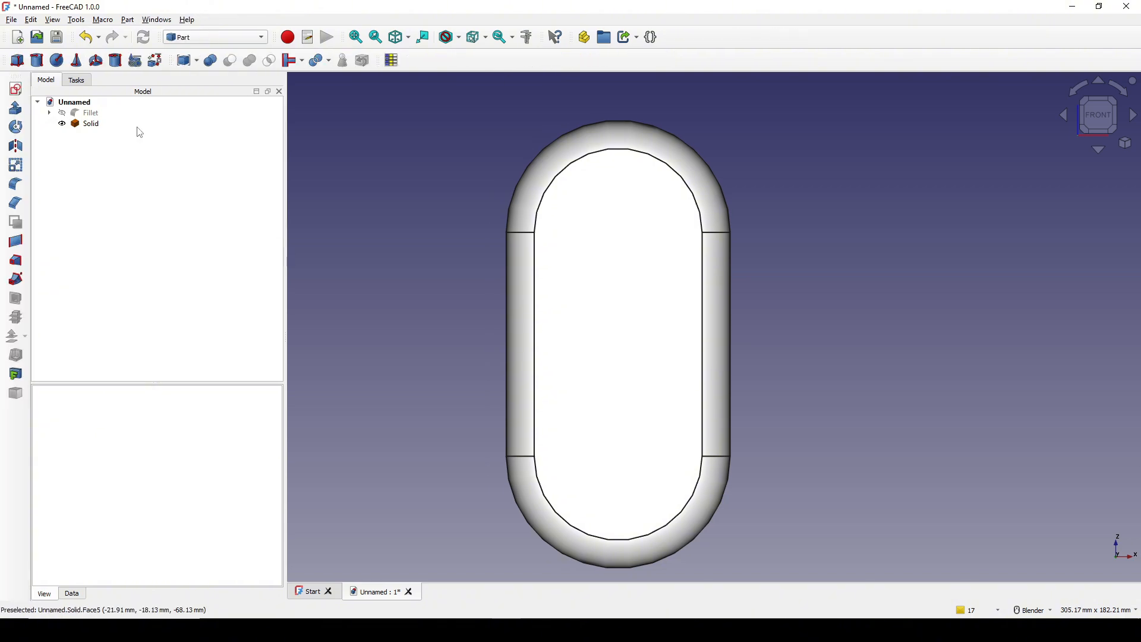
{"action": "left_click", "coordinate": [18, 92]}
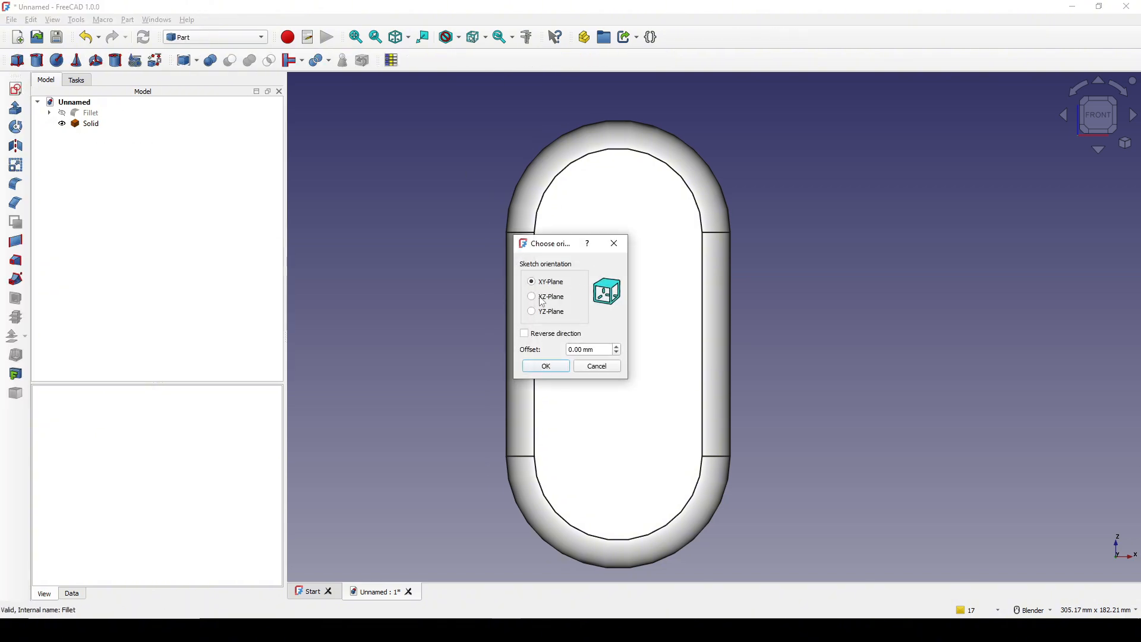
{"action": "left_click", "coordinate": [542, 301]}
{"action": "left_click", "coordinate": [545, 365]}
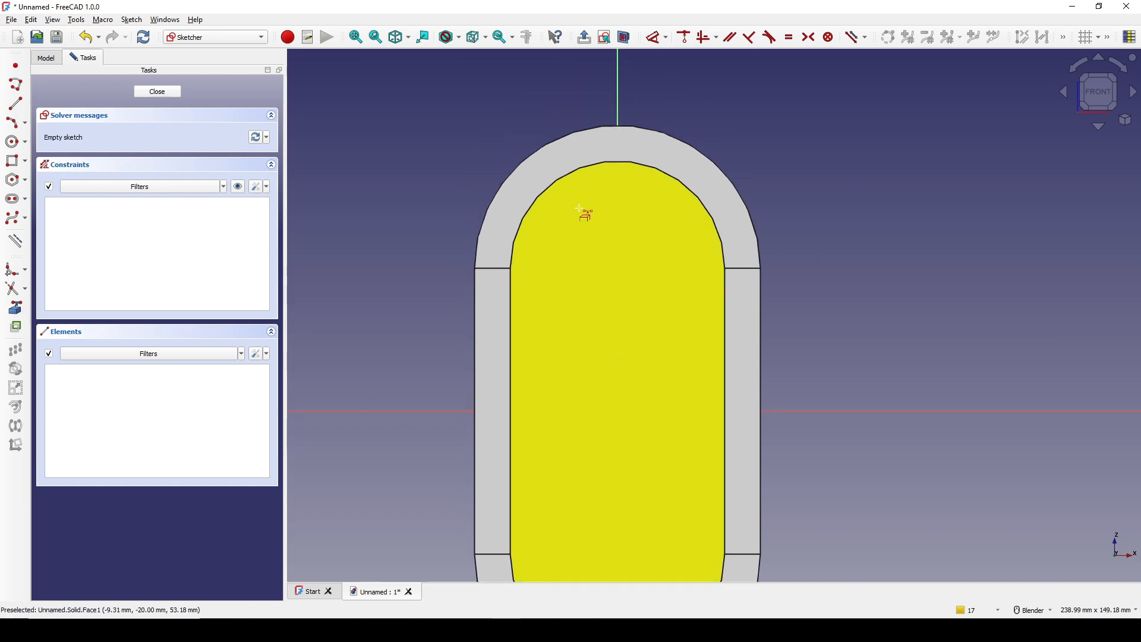
- Project the front face's upper arc as external geometry and sketch a circle about 44 mm in diameter around its centre
{"action": "left_click", "coordinate": [575, 177]}
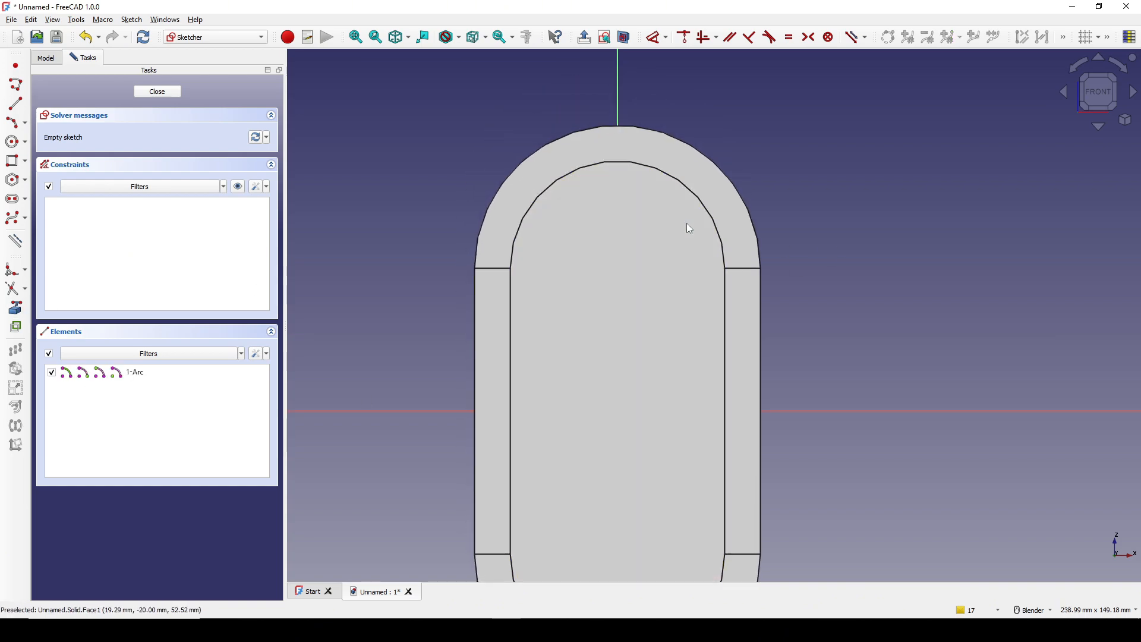
{"action": "left_click", "coordinate": [625, 38]}
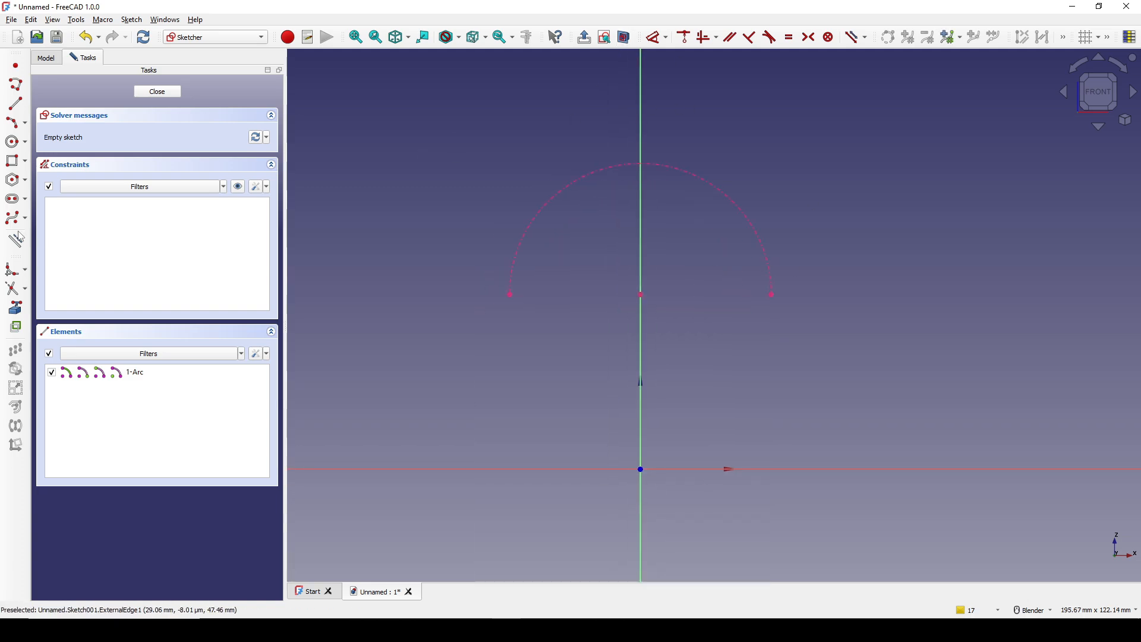
{"action": "left_click", "coordinate": [13, 141]}
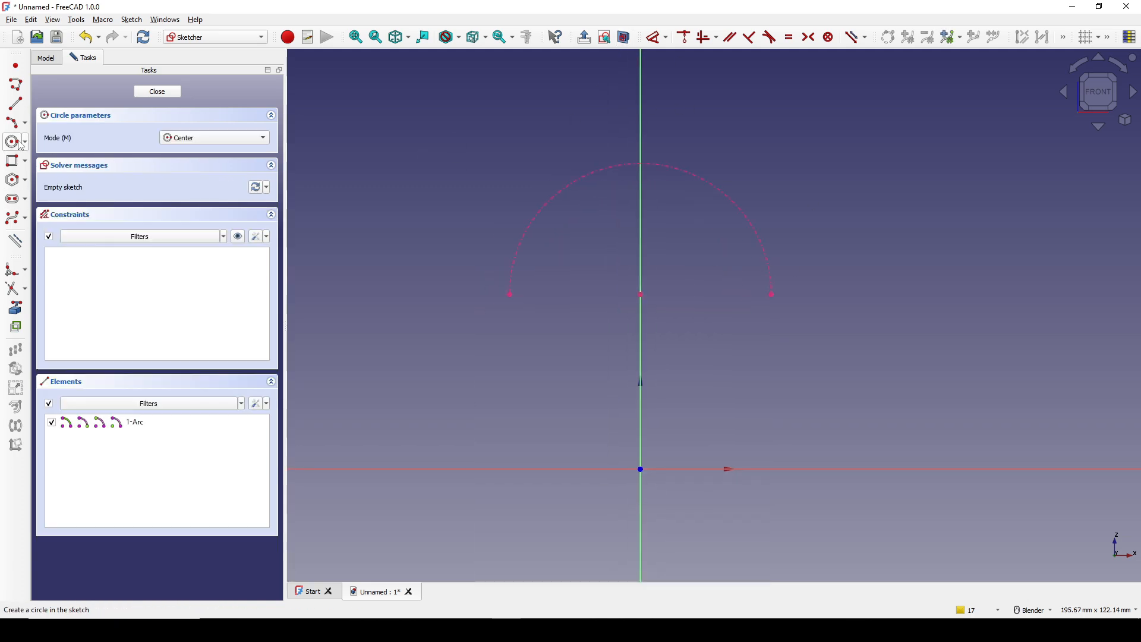
{"action": "left_click", "coordinate": [640, 294]}
{"action": "left_click", "coordinate": [709, 226]}
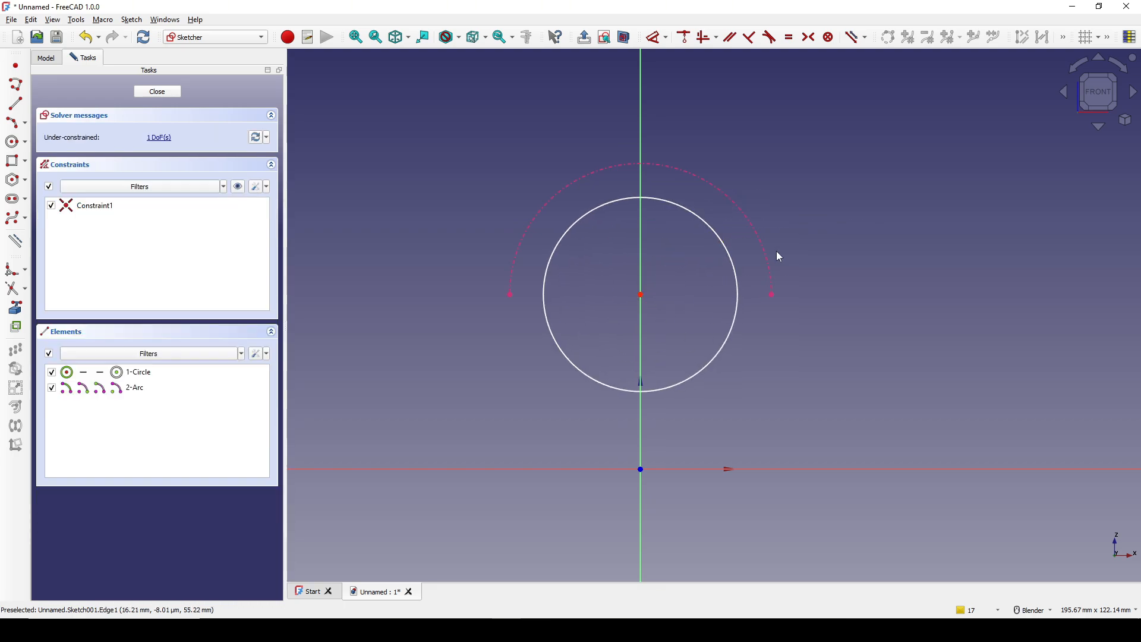
- Constrain the circle's diameter to 53 mm and close the sketch
{"action": "left_click", "coordinate": [746, 241]}
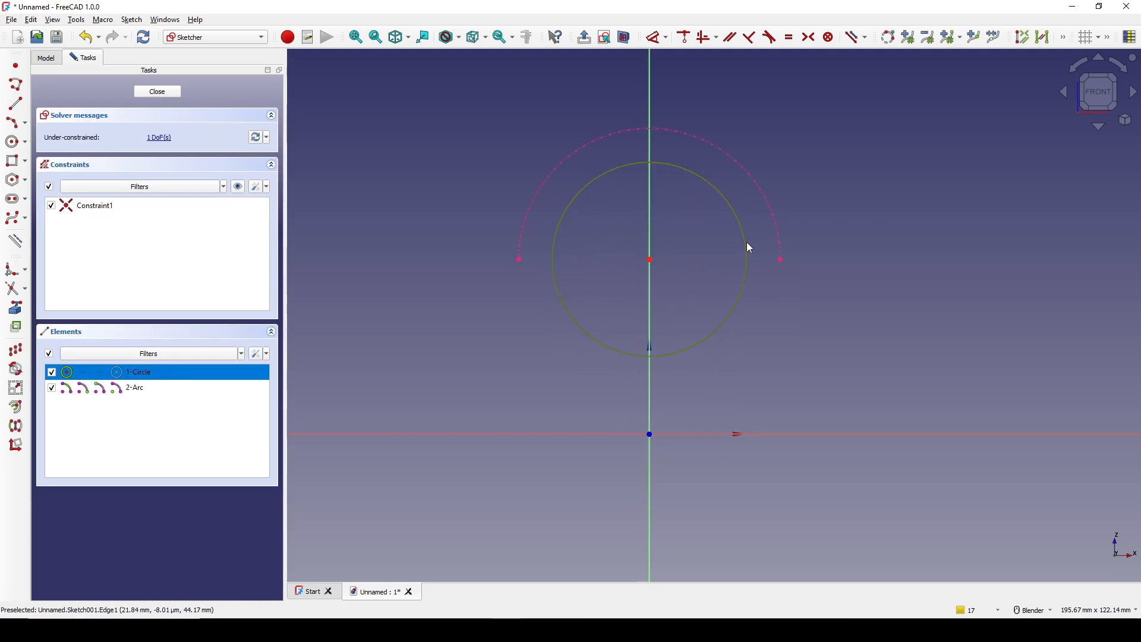
{"action": "key", "text": "k"}
{"action": "key", "text": "o"}
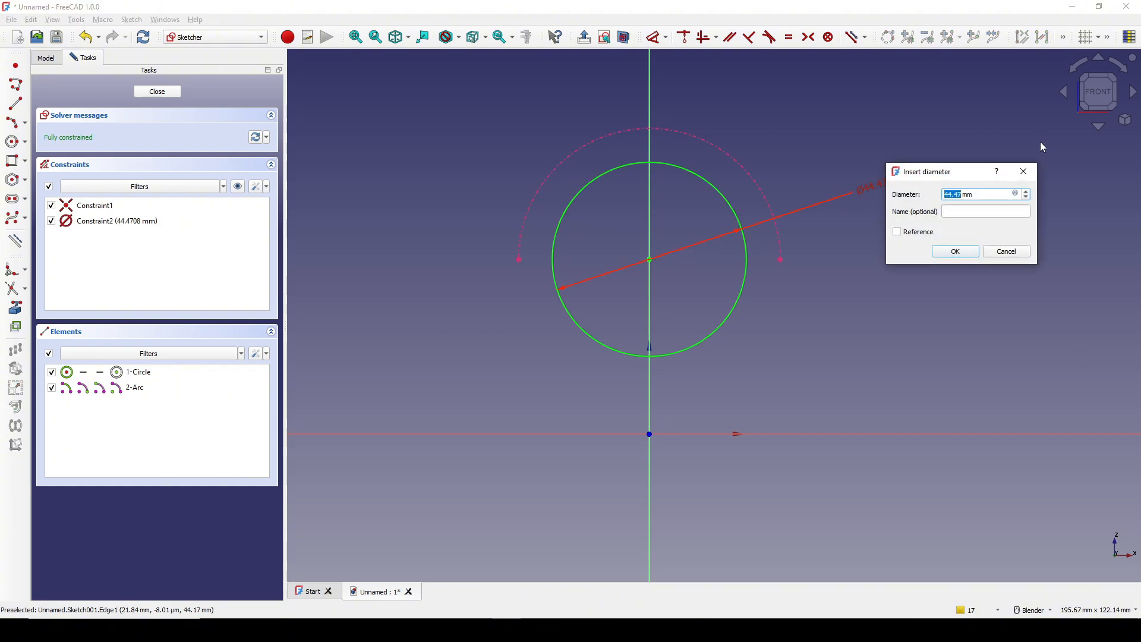
{"action": "type", "text": "53"}
{"action": "key", "text": "Return"}
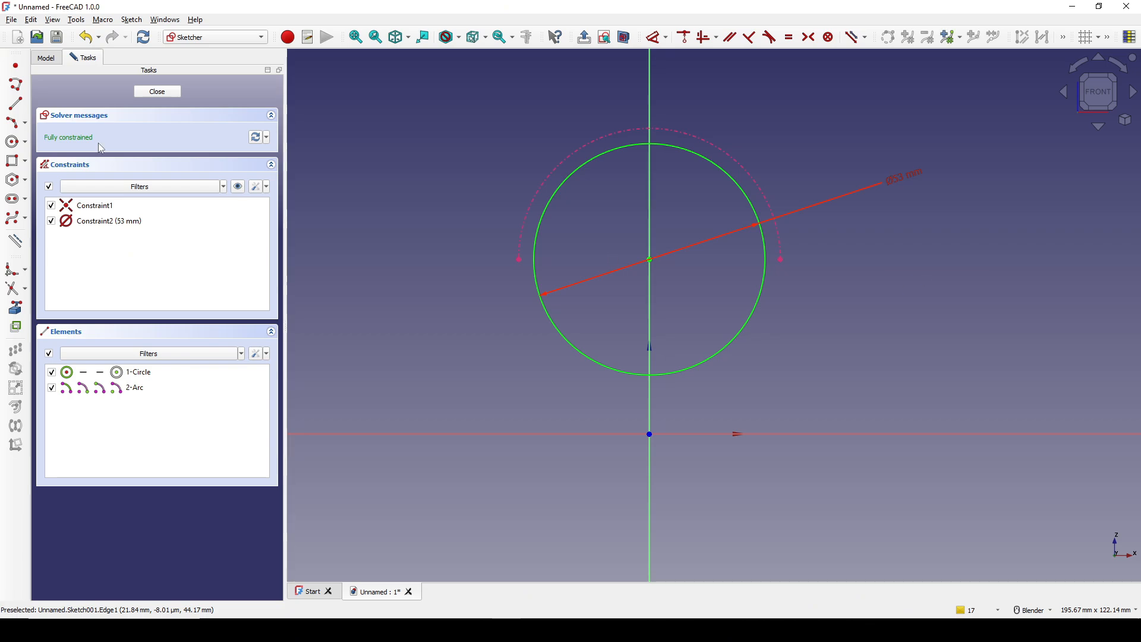
{"action": "left_click", "coordinate": [166, 94]}
- Extrude the circle sketch along its normal as a solid cylinder passing through the front face
{"action": "scroll", "coordinate": [629, 336], "scroll_direction": "down", "scroll_amount": 3}
{"action": "mouse_move", "coordinate": [629, 337]}
{"action": "middle_mouse_down"}
{"action": "mouse_move", "coordinate": [752, 388]}
{"action": "mouse_move", "coordinate": [440, 249]}
{"action": "middle_mouse_up"}
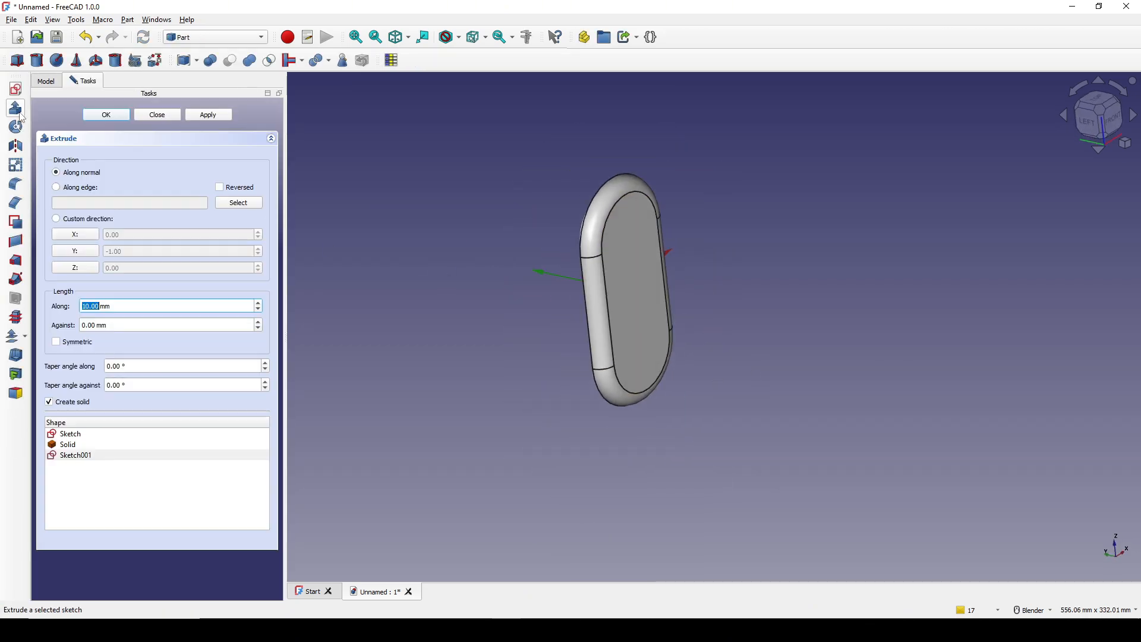
{"action": "left_click", "coordinate": [15, 107]}
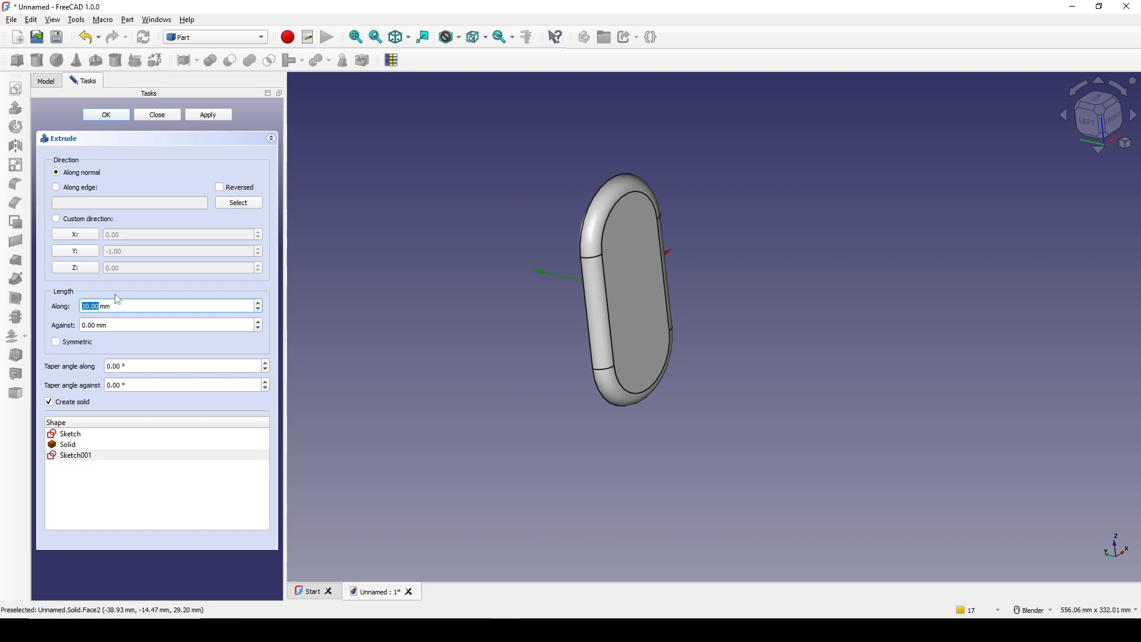
{"action": "left_click", "coordinate": [121, 117]}
- Cut the extruded cylinder from the front shell to make a round opening near its upper end
{"action": "middle_click_drag", "start_coordinate": [667, 438], "coordinate": [682, 377]}
{"action": "left_click", "coordinate": [633, 380]}
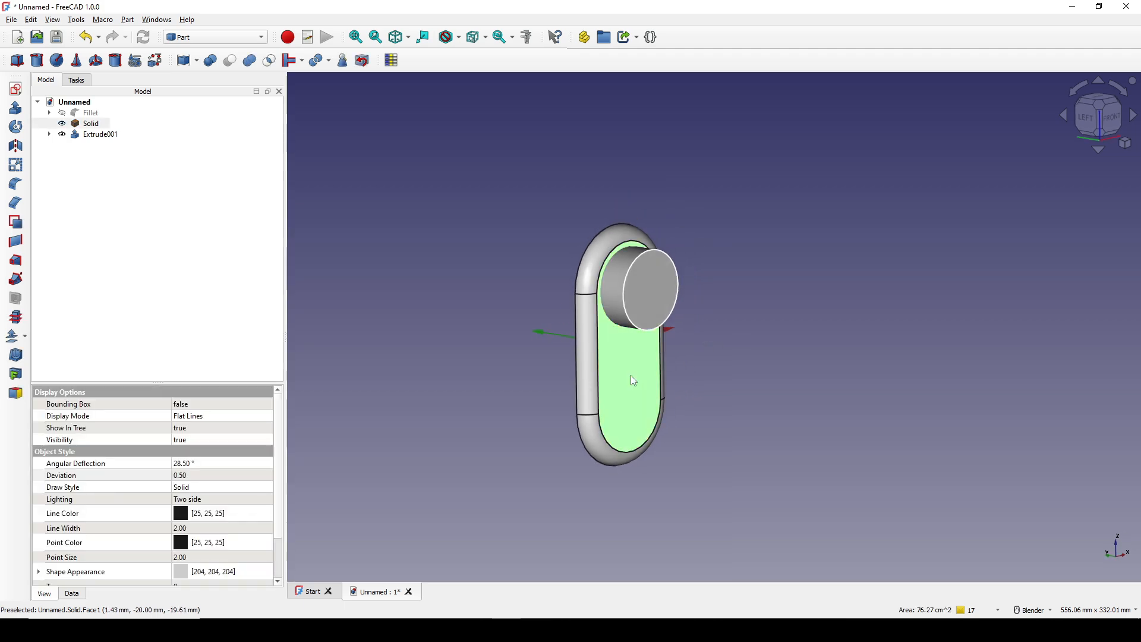
{"action": "scroll", "coordinate": [634, 380], "scroll_direction": "up", "scroll_amount": 1}
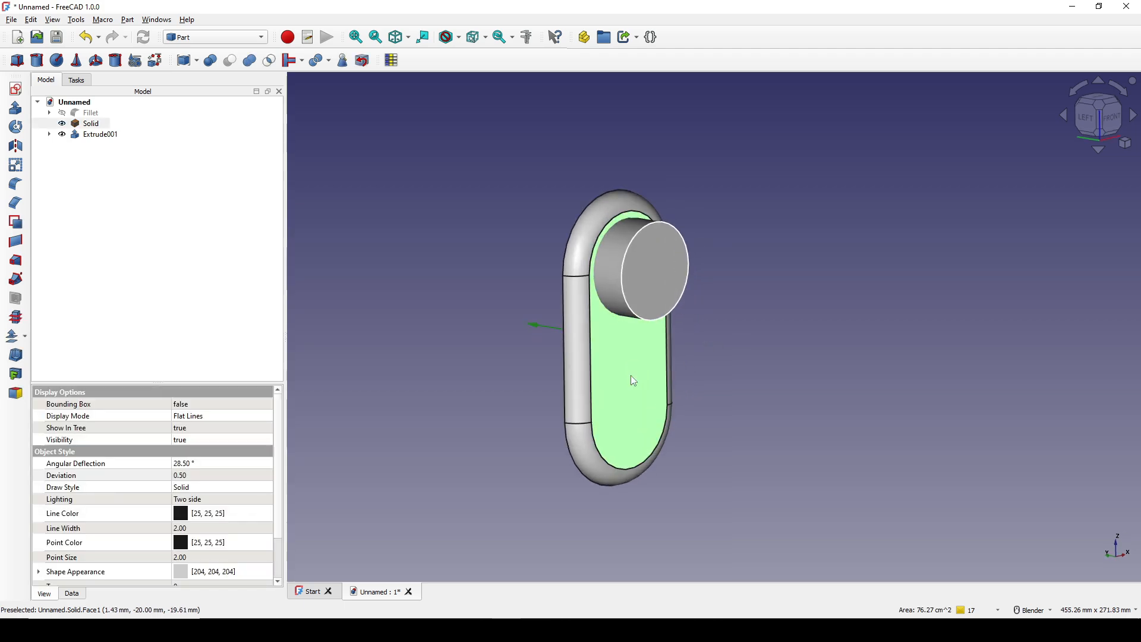
{"action": "left_click", "coordinate": [635, 289], "text": "ctrl"}
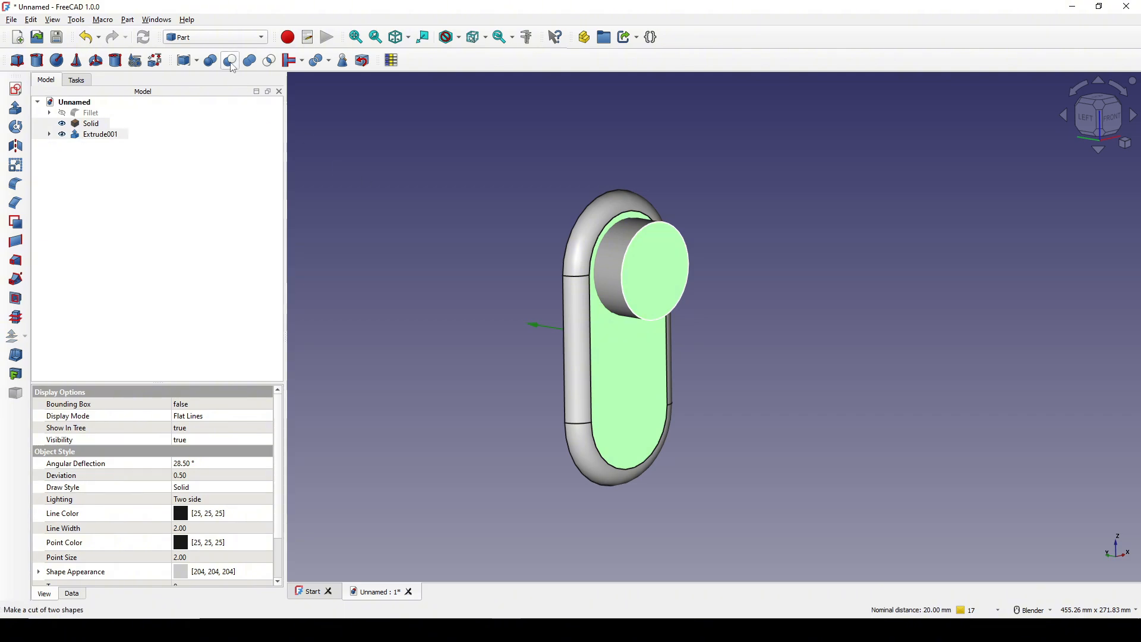
{"action": "left_click", "coordinate": [231, 61]}
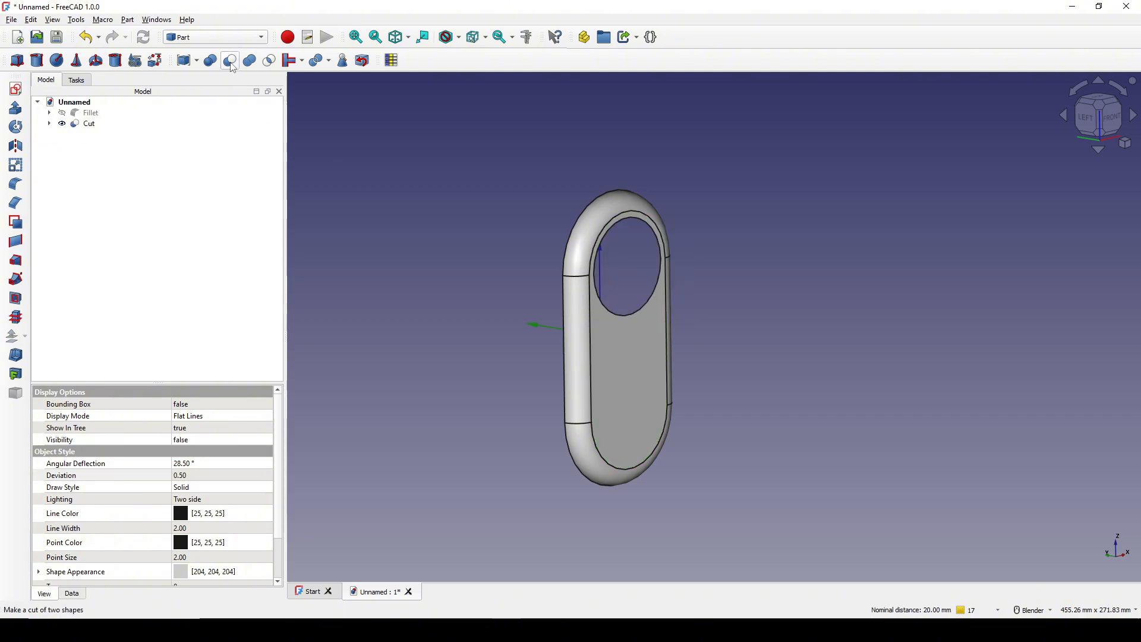
{"action": "left_click", "coordinate": [740, 276]}
{"action": "middle_click_drag", "start_coordinate": [716, 275], "coordinate": [605, 363]}
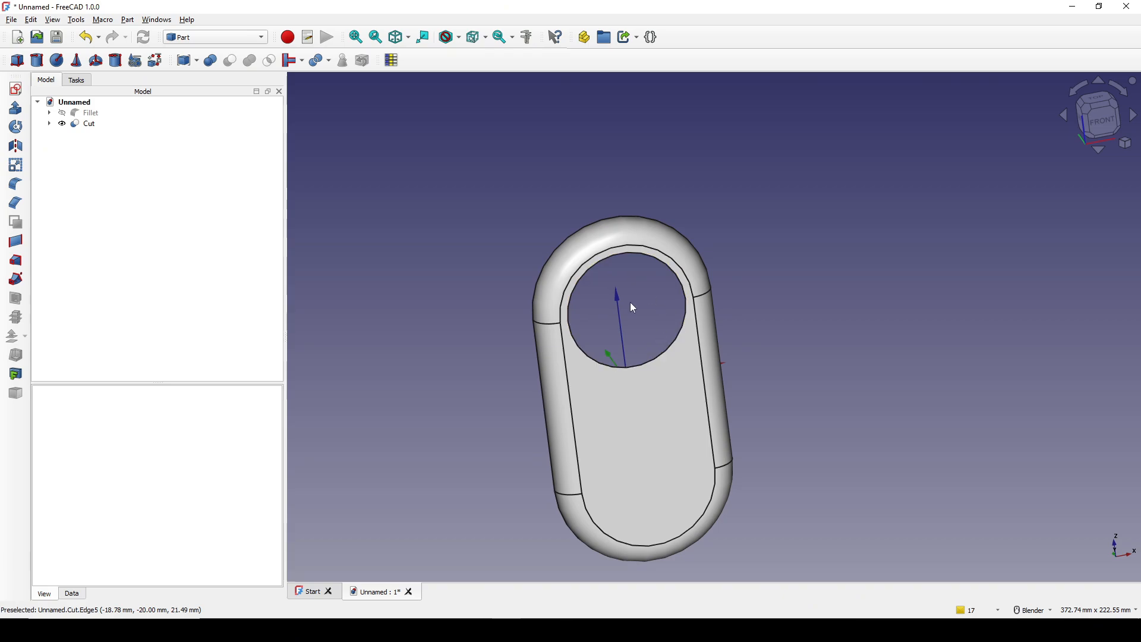
{"action": "middle_click_drag", "start_coordinate": [631, 305], "coordinate": [641, 277]}
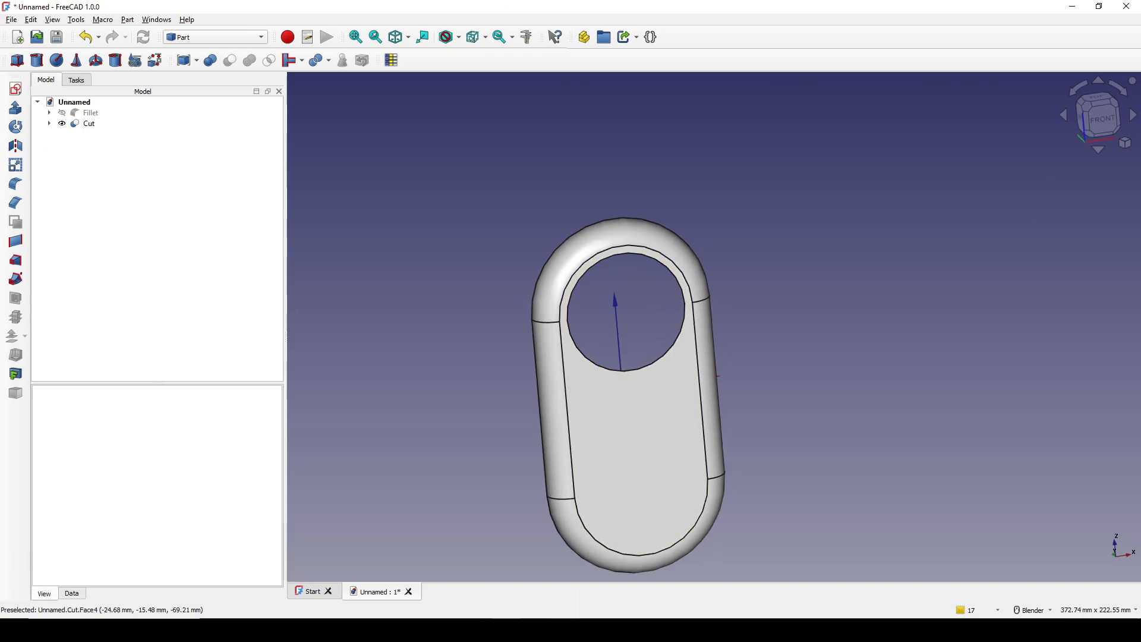
- Switch to the reference image fingerTipBox.png and examine the ring relief on the blue box close up
{"action": "left_click", "coordinate": [573, 630]}
{"action": "scroll", "coordinate": [644, 260], "scroll_direction": "up", "scroll_amount": 2}
{"action": "left_click", "coordinate": [882, 118]}
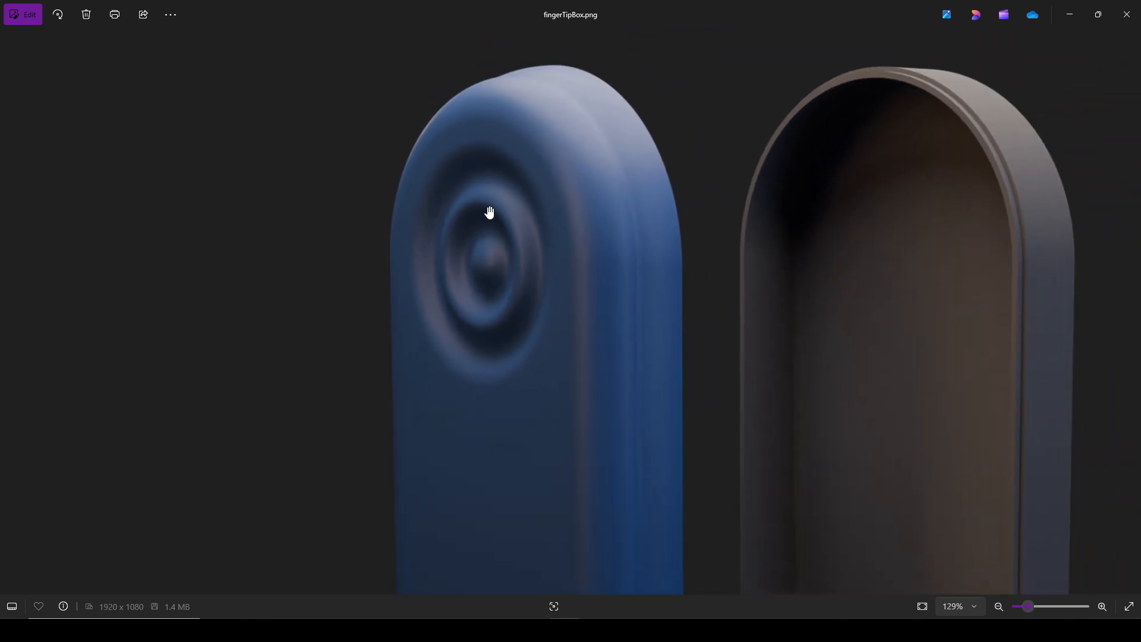
{"action": "scroll", "coordinate": [546, 248], "scroll_direction": "up", "scroll_amount": 2}
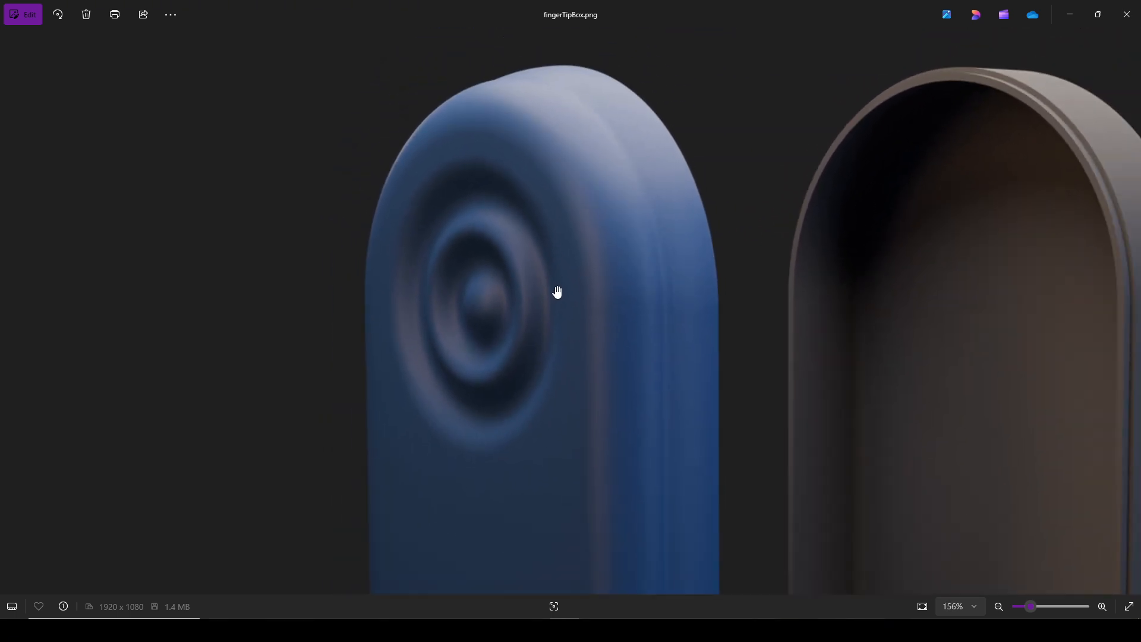
- Mark the relief's ring outlines on a screen capture with five arcs numbered 1 to 5, then discard it and return to the model
{"action": "key", "text": "super+shift+s"}
{"action": "left_click_drag", "start_coordinate": [832, 512], "coordinate": [830, 532]}
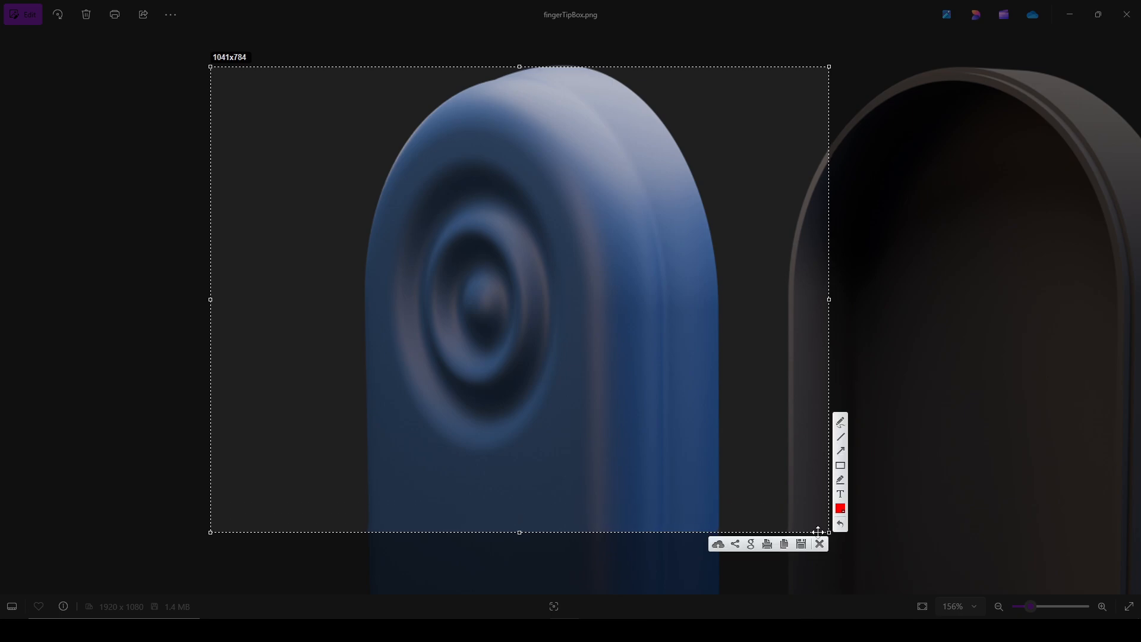
{"action": "left_click", "coordinate": [559, 349]}
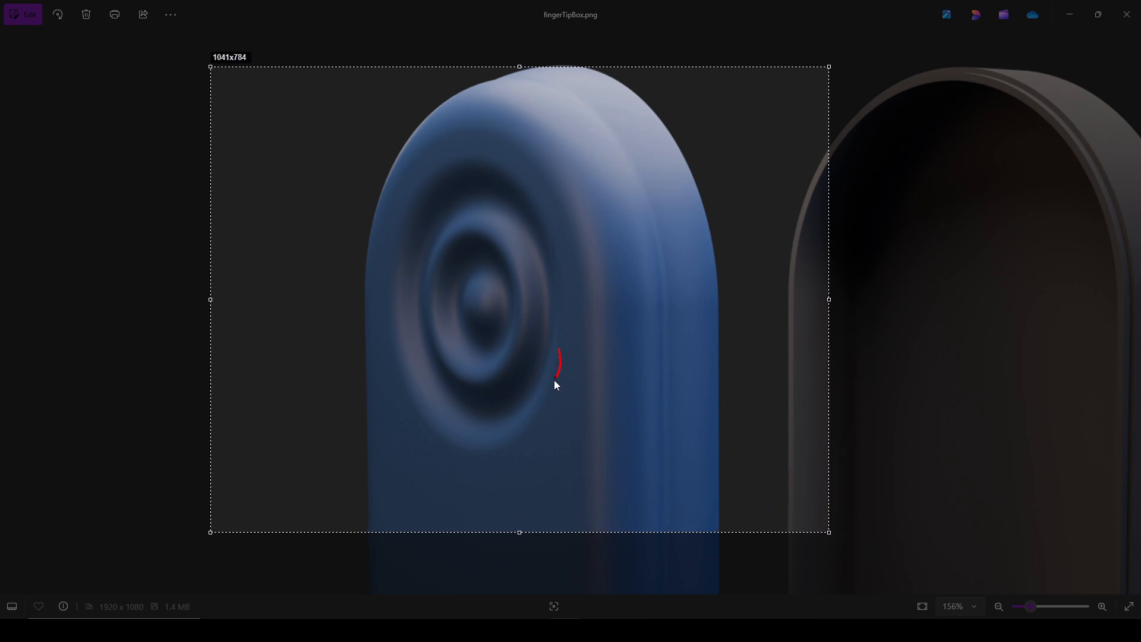
{"action": "left_click_drag", "start_coordinate": [458, 438], "coordinate": [459, 438]}
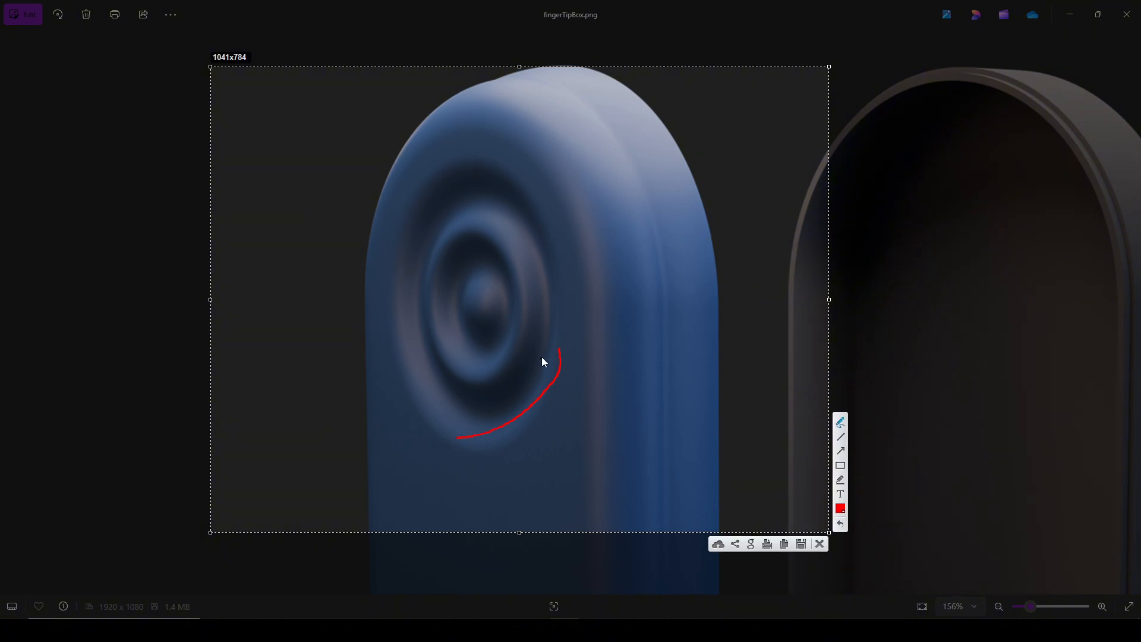
{"action": "left_click_drag", "start_coordinate": [545, 350], "coordinate": [531, 378]}
{"action": "left_click_drag", "start_coordinate": [474, 408], "coordinate": [474, 407]}
{"action": "mouse_move", "coordinate": [521, 345]}
{"action": "left_mouse_down"}
{"action": "mouse_move", "coordinate": [503, 374]}
{"action": "mouse_move", "coordinate": [473, 380]}
{"action": "left_mouse_up"}
{"action": "left_click_drag", "start_coordinate": [511, 324], "coordinate": [478, 352]}
{"action": "left_click_drag", "start_coordinate": [473, 298], "coordinate": [467, 319]}
{"action": "mouse_move", "coordinate": [483, 278]}
{"action": "left_mouse_down"}
{"action": "mouse_move", "coordinate": [530, 337]}
{"action": "mouse_move", "coordinate": [557, 334]}
{"action": "mouse_move", "coordinate": [546, 351]}
{"action": "mouse_move", "coordinate": [578, 354]}
{"action": "mouse_move", "coordinate": [595, 333]}
{"action": "left_mouse_up"}
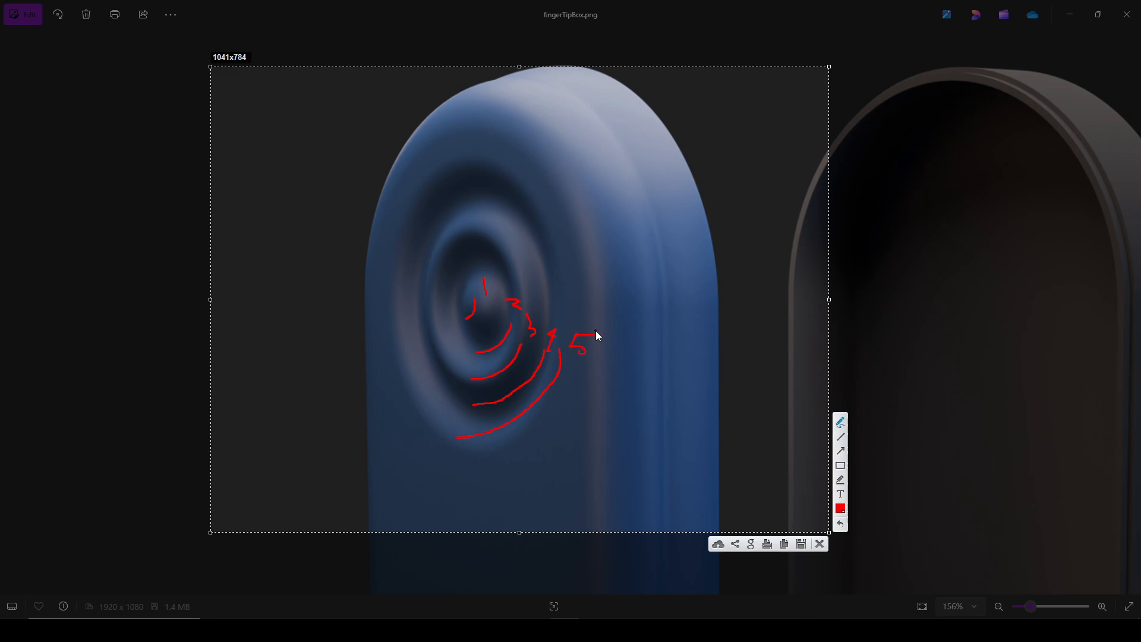
{"action": "left_click", "coordinate": [819, 544]}
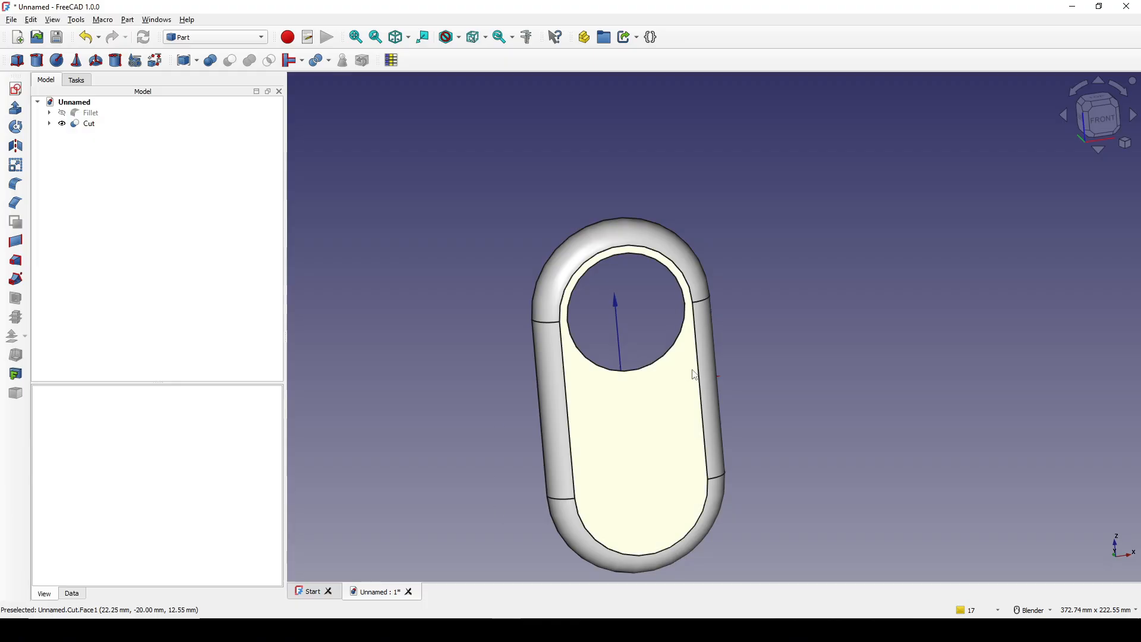
- View the box from the top, capture the screen and draw a guide line from mid-width outward along the front face
{"action": "middle_click_drag", "start_coordinate": [707, 356], "coordinate": [721, 344]}
{"action": "scroll", "coordinate": [731, 327], "scroll_direction": "up", "scroll_amount": 3}
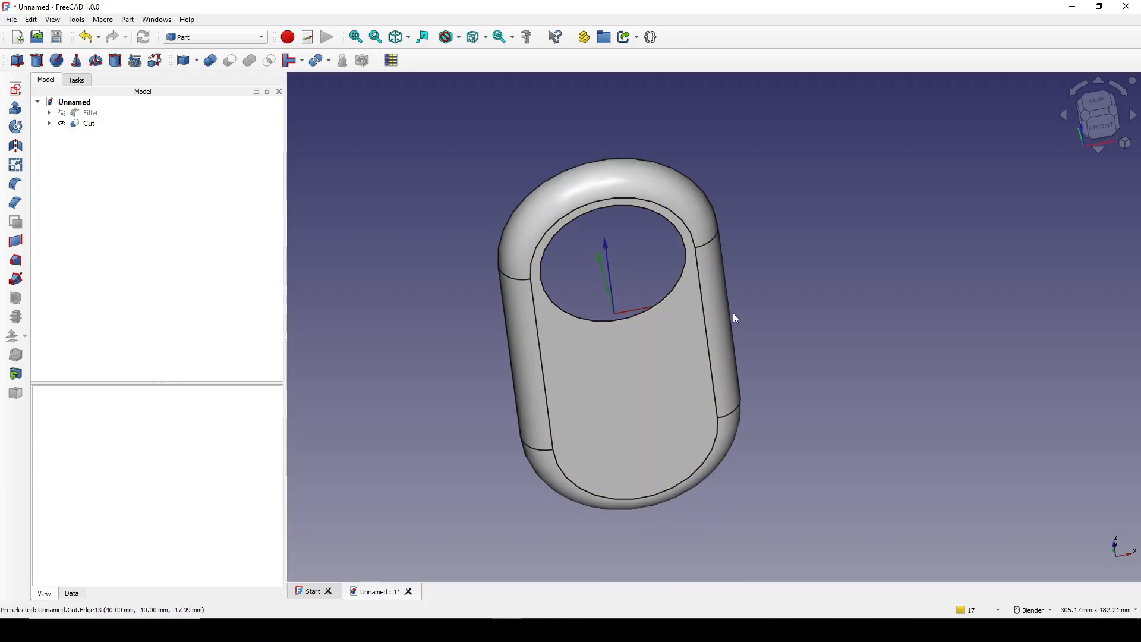
{"action": "left_click", "coordinate": [1098, 102]}
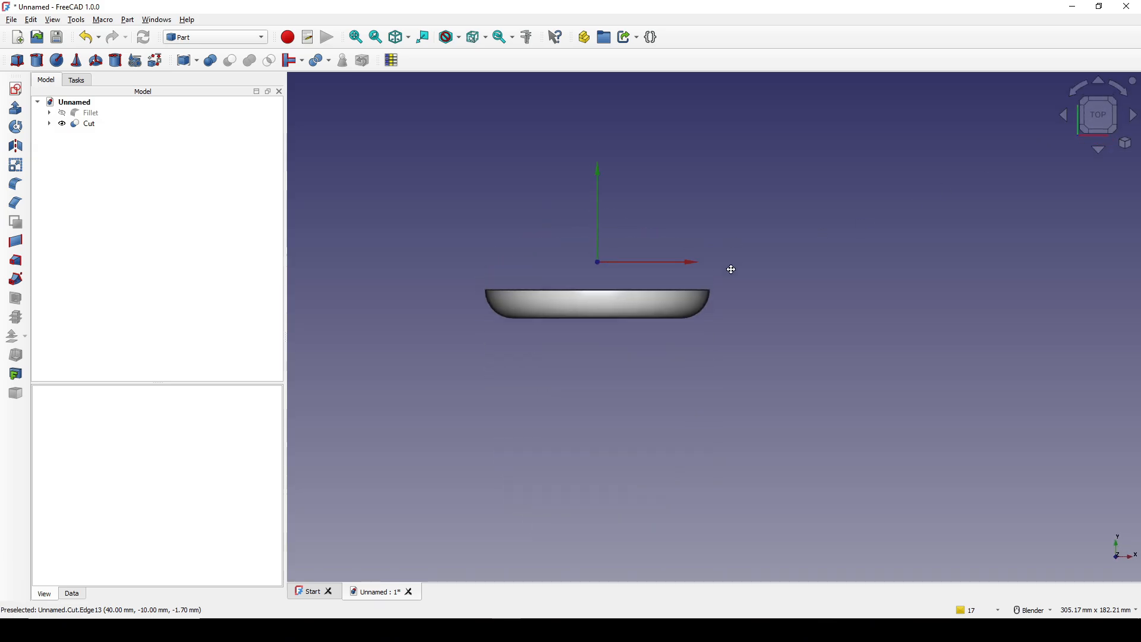
{"action": "middle_click_drag", "start_coordinate": [731, 269], "coordinate": [728, 295], "text": "shift"}
{"action": "key", "text": "Print"}
{"action": "left_click_drag", "start_coordinate": [373, 195], "coordinate": [836, 500]}
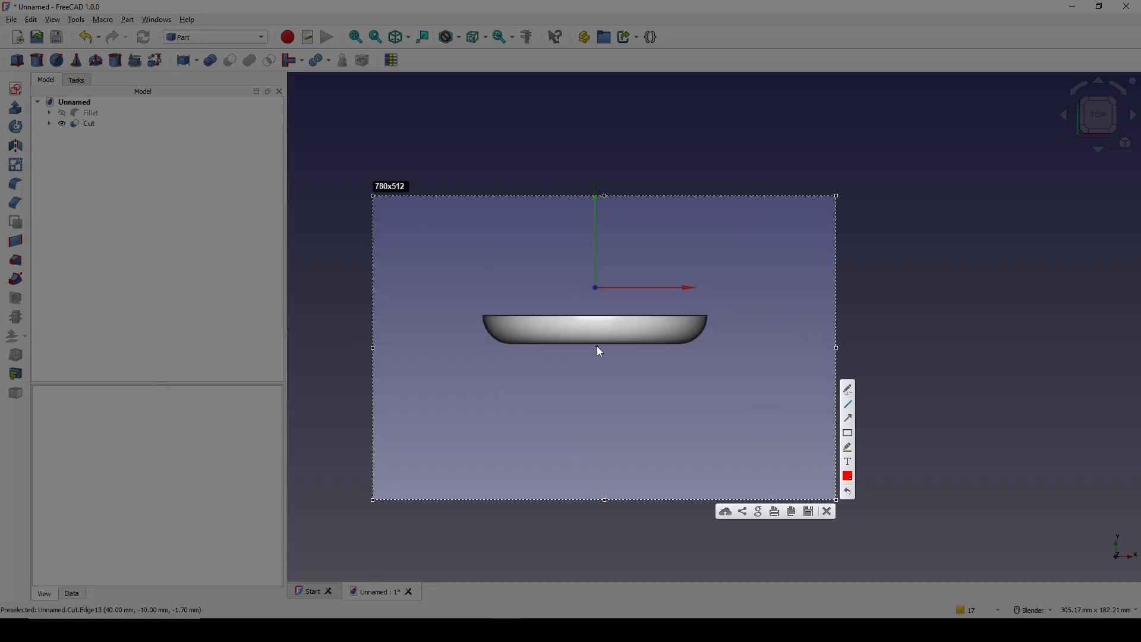
{"action": "left_click_drag", "start_coordinate": [593, 345], "coordinate": [597, 347]}
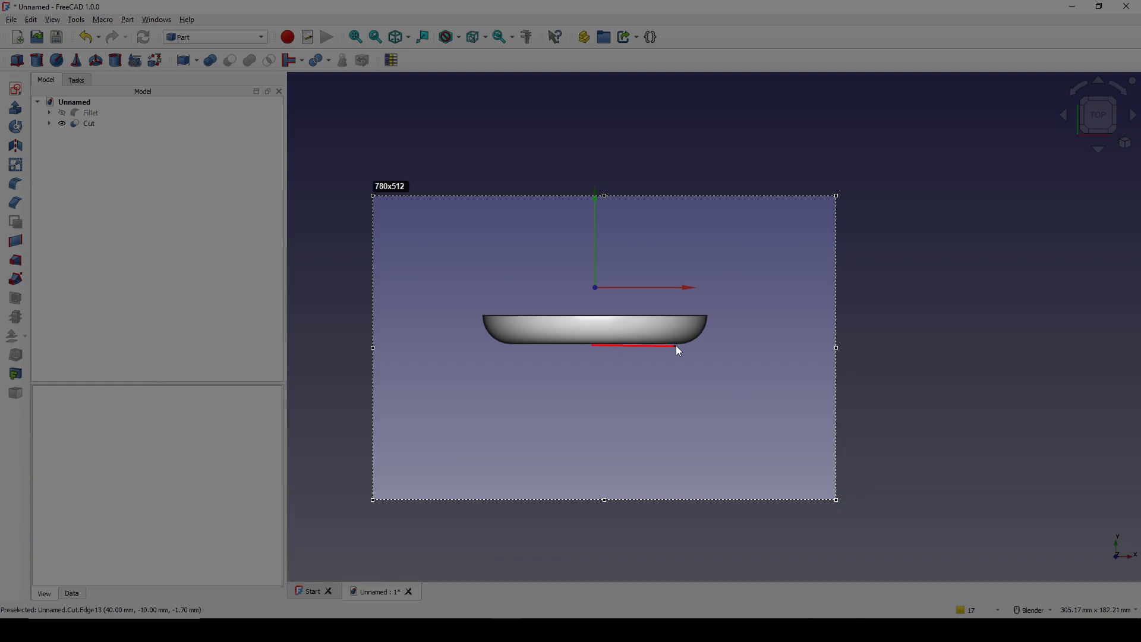
{"action": "left_click_drag", "start_coordinate": [676, 345], "coordinate": [676, 345]}
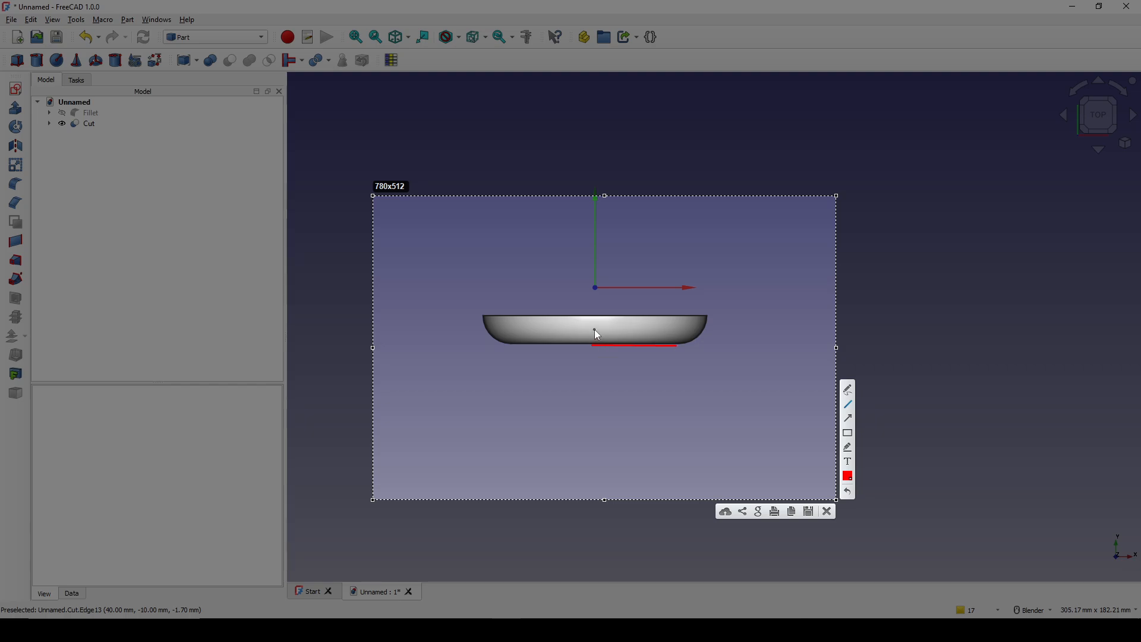
- Mark a parallel inner guide line labelled 10, division ticks and a highlighted wave on the capture, then discard it
{"action": "left_click_drag", "start_coordinate": [594, 328], "coordinate": [680, 331]}
{"action": "left_click_drag", "start_coordinate": [595, 327], "coordinate": [634, 330]}
{"action": "mouse_move", "coordinate": [653, 323]}
{"action": "left_mouse_down"}
{"action": "mouse_move", "coordinate": [753, 330]}
{"action": "mouse_move", "coordinate": [703, 328]}
{"action": "mouse_move", "coordinate": [683, 358]}
{"action": "mouse_move", "coordinate": [693, 359]}
{"action": "left_mouse_up"}
{"action": "mouse_move", "coordinate": [601, 341]}
{"action": "left_mouse_down"}
{"action": "mouse_move", "coordinate": [616, 357]}
{"action": "mouse_move", "coordinate": [646, 356]}
{"action": "left_mouse_up"}
{"action": "left_click_drag", "start_coordinate": [673, 340], "coordinate": [674, 359]}
{"action": "left_click", "coordinate": [846, 448]}
{"action": "mouse_move", "coordinate": [592, 350]}
{"action": "left_mouse_down"}
{"action": "mouse_move", "coordinate": [624, 329]}
{"action": "mouse_move", "coordinate": [638, 347]}
{"action": "mouse_move", "coordinate": [654, 328]}
{"action": "mouse_move", "coordinate": [681, 351]}
{"action": "left_mouse_up"}
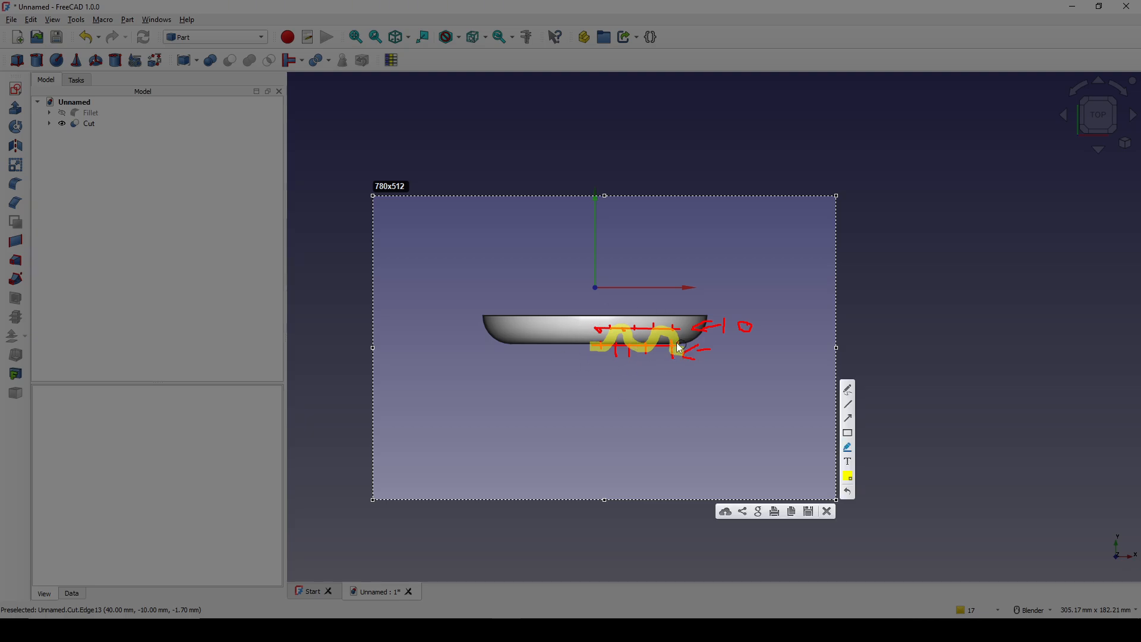
{"action": "left_click", "coordinate": [827, 511]}
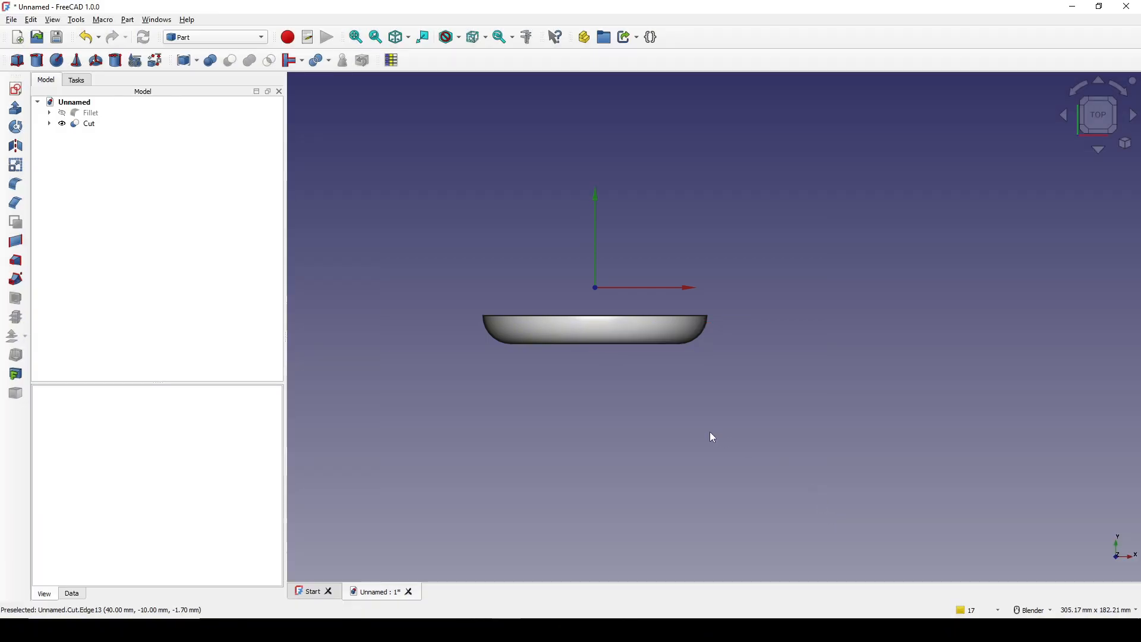
- Create a new sketch on the XZ plane with zero offset
{"action": "middle_click_drag", "start_coordinate": [711, 435], "coordinate": [619, 223]}
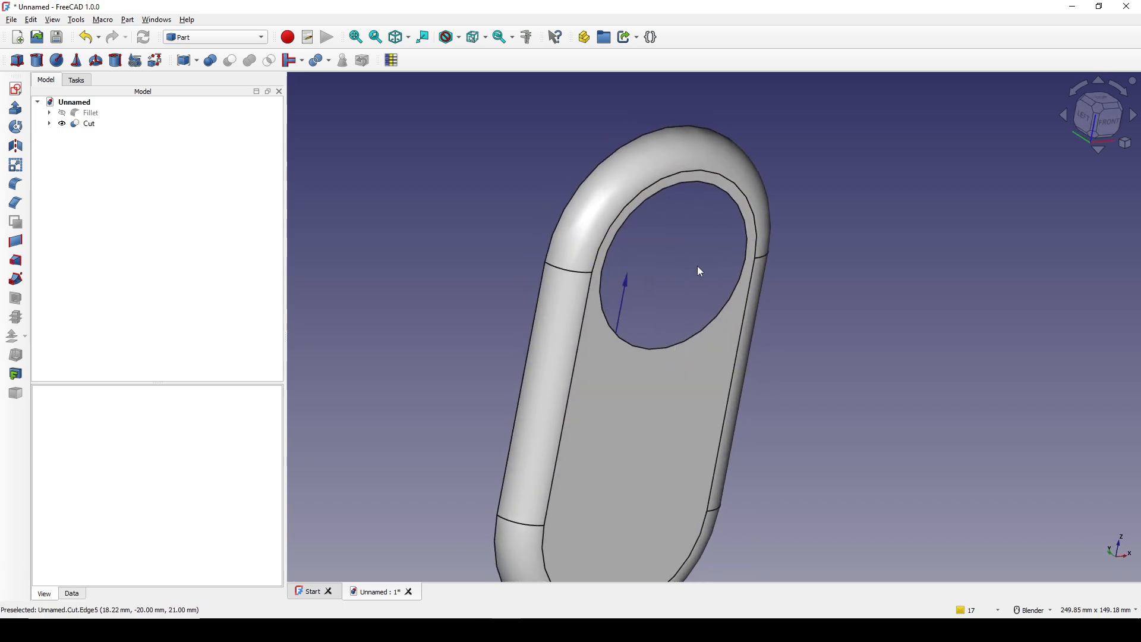
{"action": "middle_click_drag", "start_coordinate": [712, 273], "coordinate": [865, 289]}
{"action": "scroll", "coordinate": [832, 317], "scroll_direction": "down", "scroll_amount": 4}
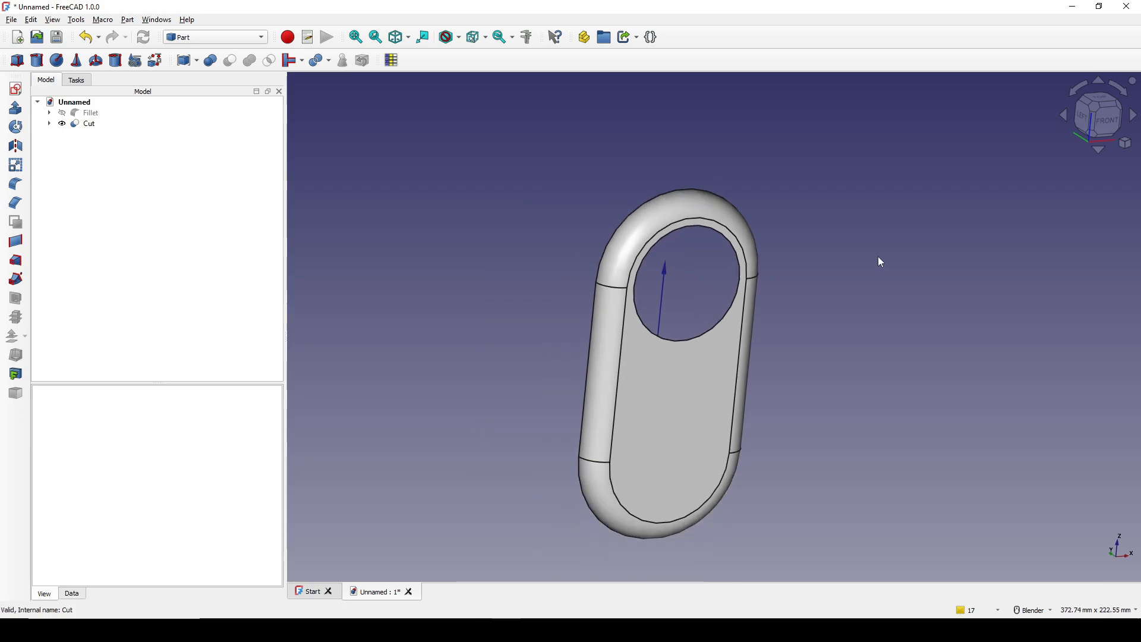
{"action": "left_click", "coordinate": [15, 89]}
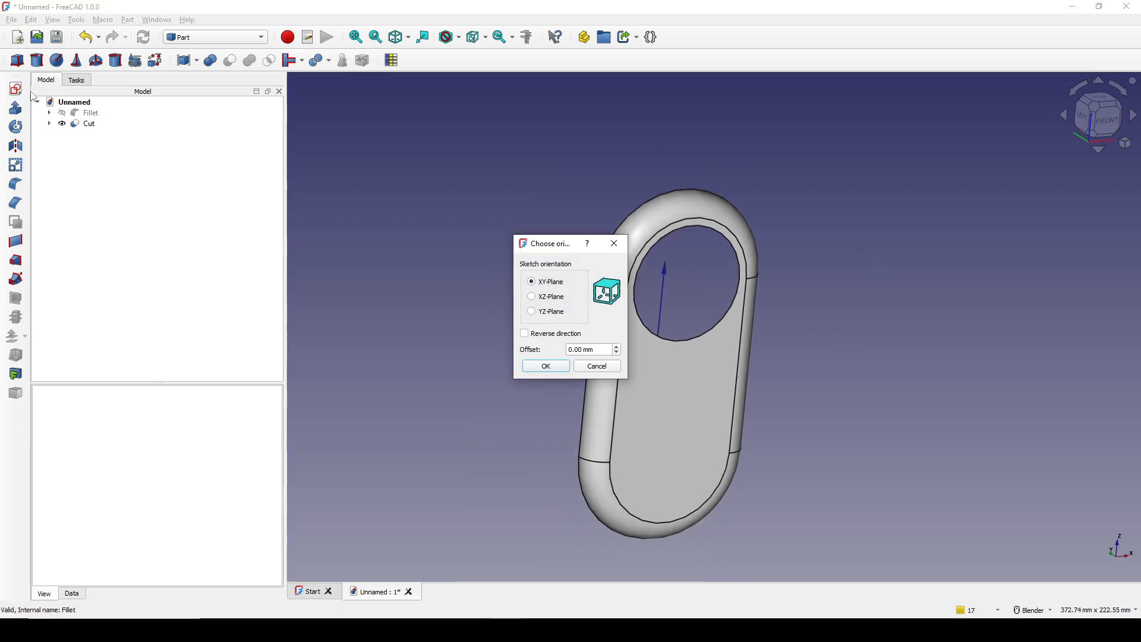
{"action": "left_click", "coordinate": [542, 297]}
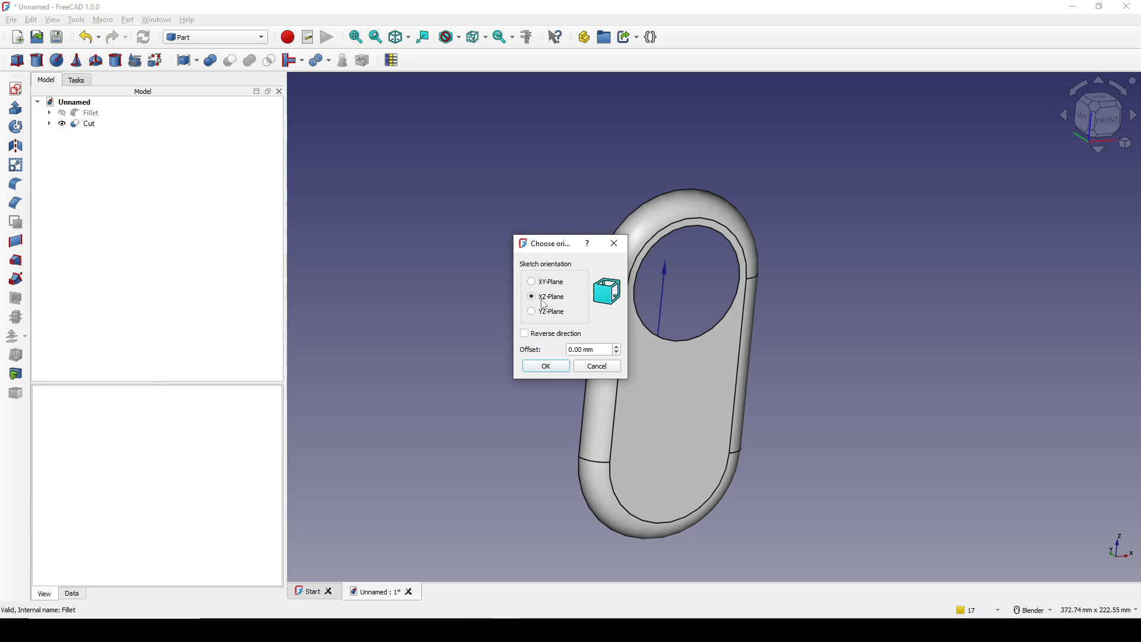
{"action": "left_click", "coordinate": [559, 365]}
- Reference the round opening's edge as external geometry in the sketch and turn on the section view
{"action": "scroll", "coordinate": [743, 229], "scroll_direction": "up", "scroll_amount": 5}
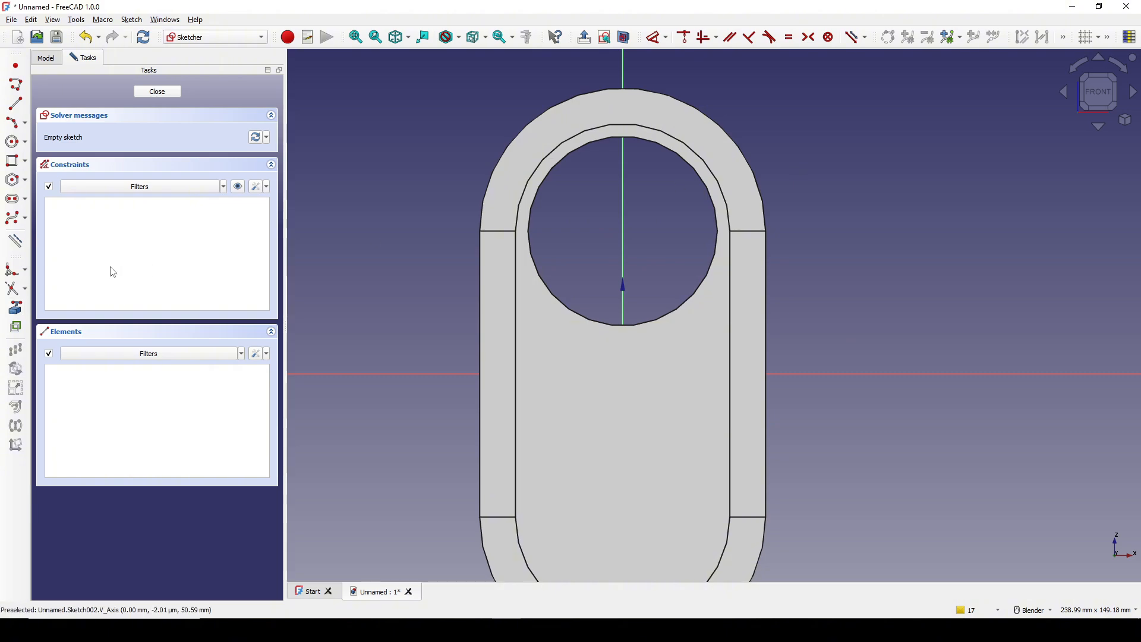
{"action": "left_click", "coordinate": [676, 308]}
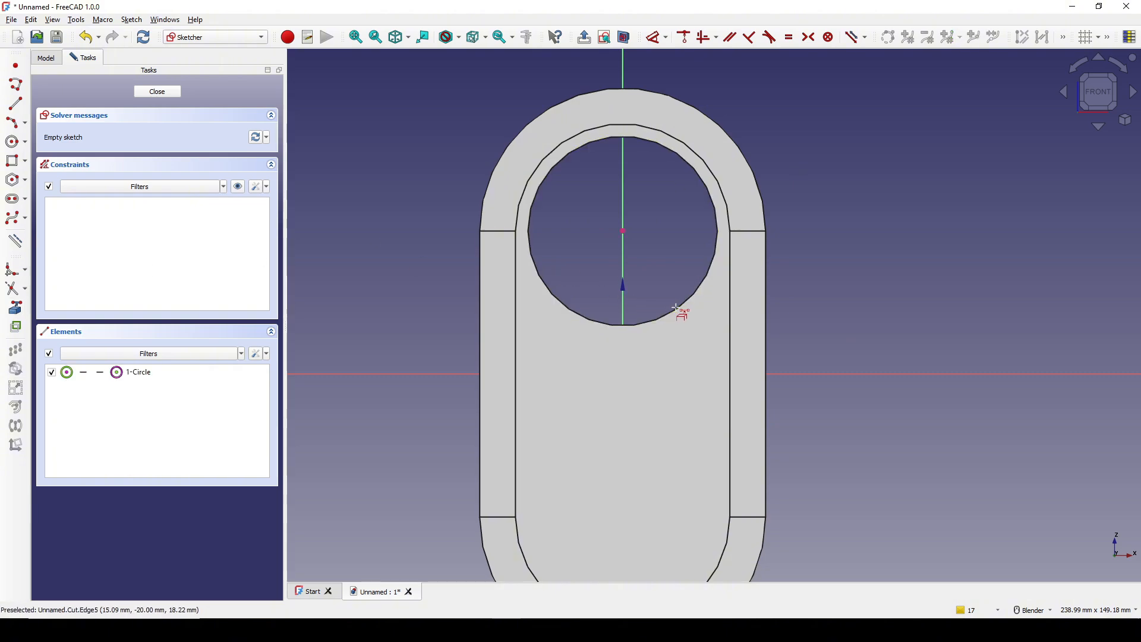
{"action": "right_click", "coordinate": [688, 237]}
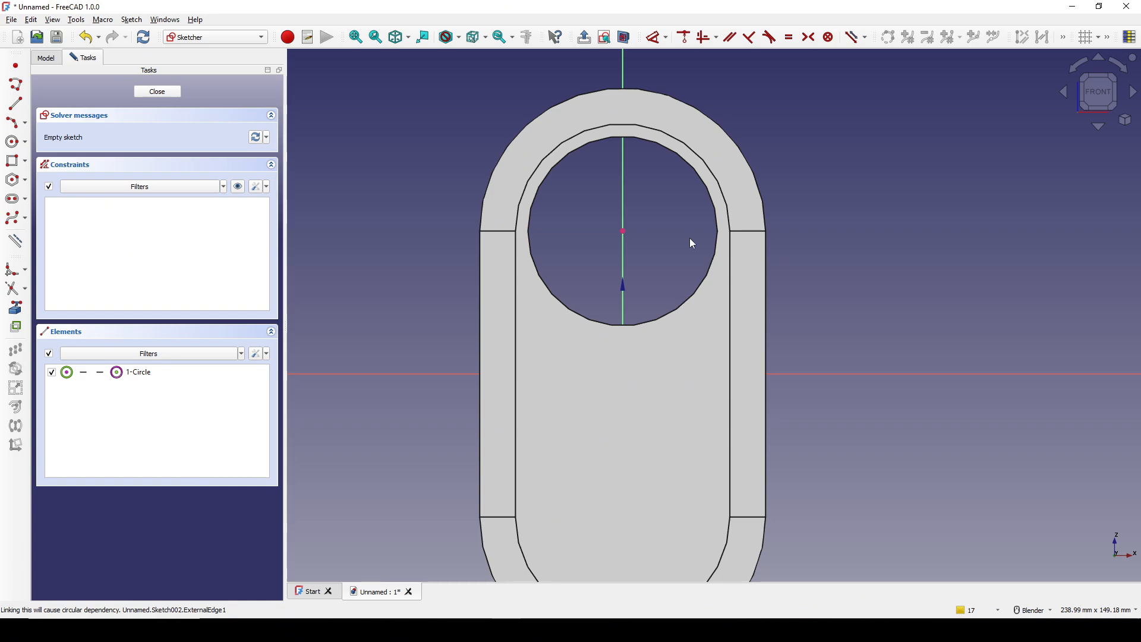
{"action": "middle_click_drag", "start_coordinate": [683, 232], "coordinate": [676, 247], "text": "shift"}
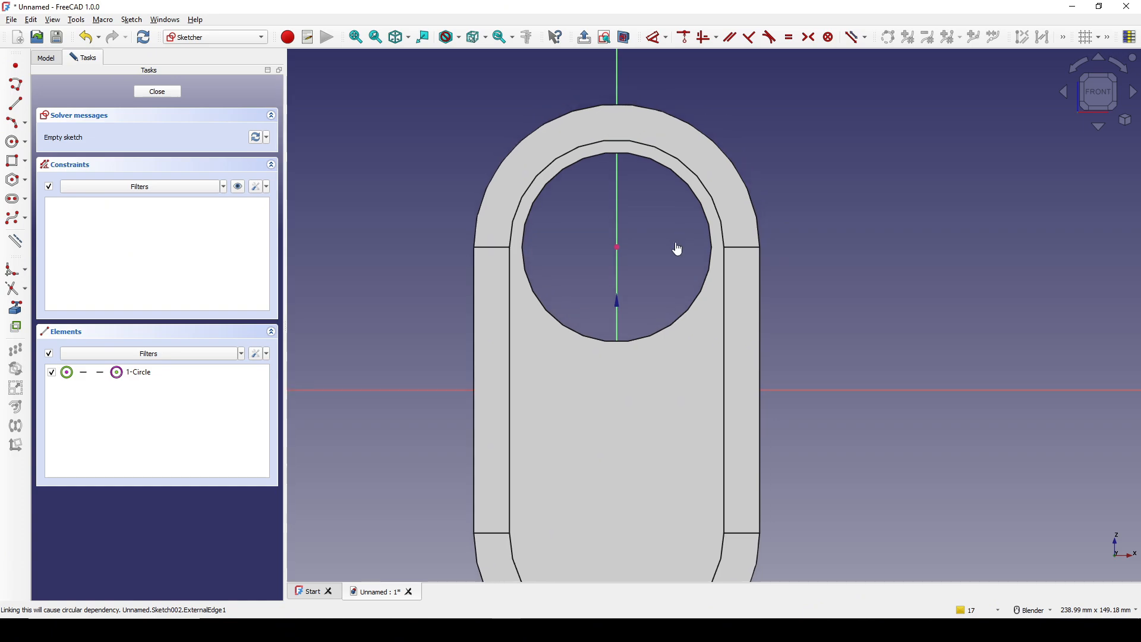
{"action": "left_click", "coordinate": [627, 42]}
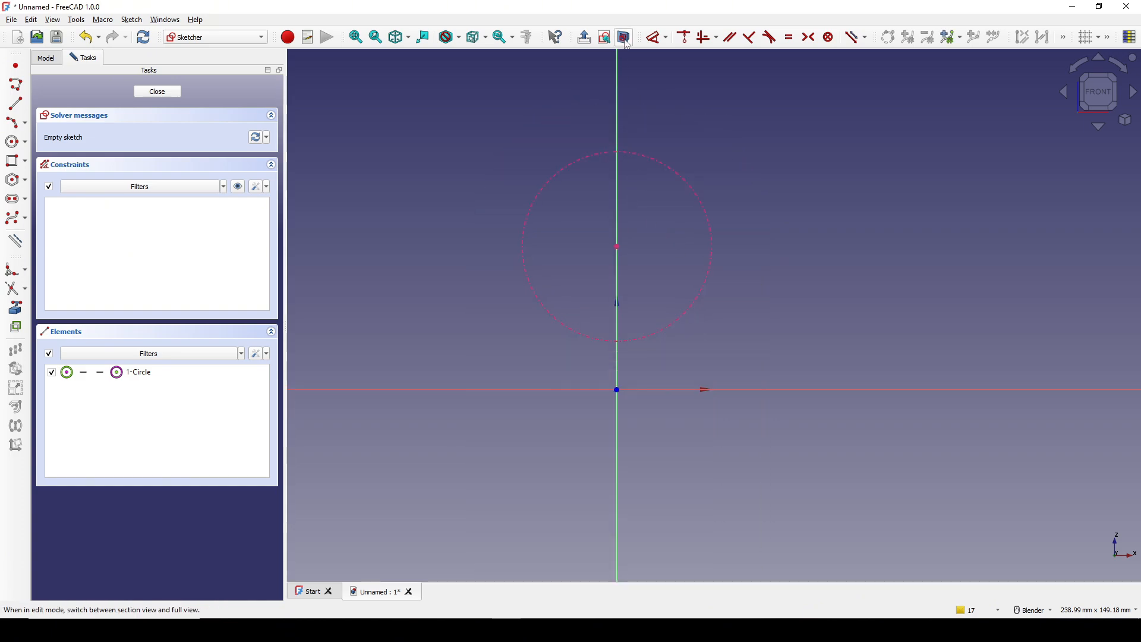
- Draw a line about 22 mm long from the referenced circle's centre toward its right side and constrain it horizontal
{"action": "left_click", "coordinate": [16, 105]}
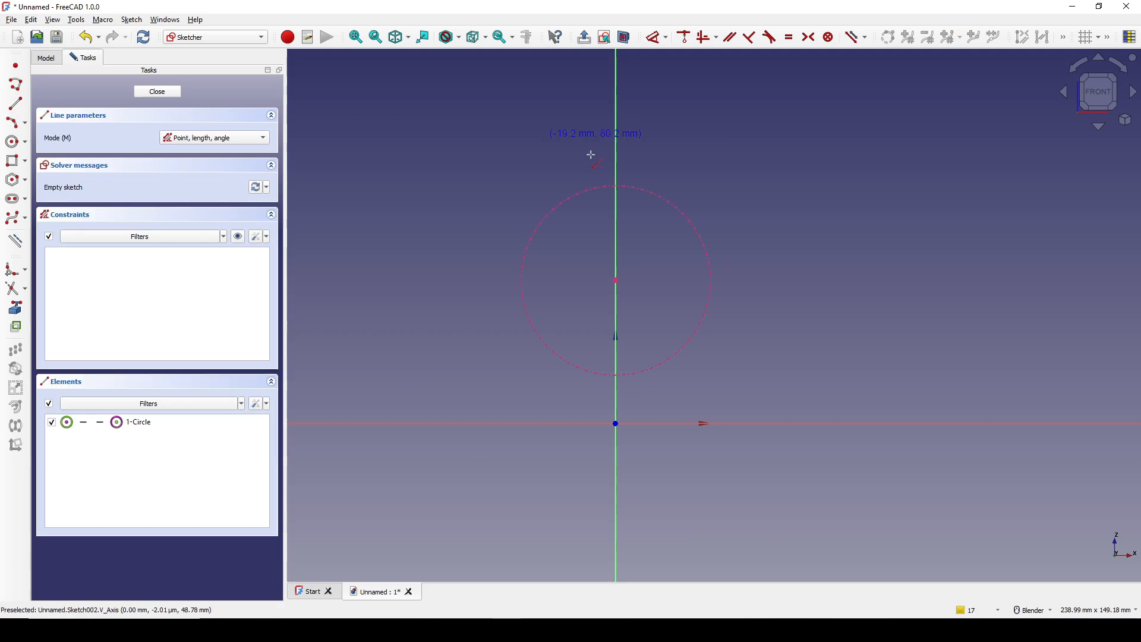
{"action": "left_click", "coordinate": [616, 280]}
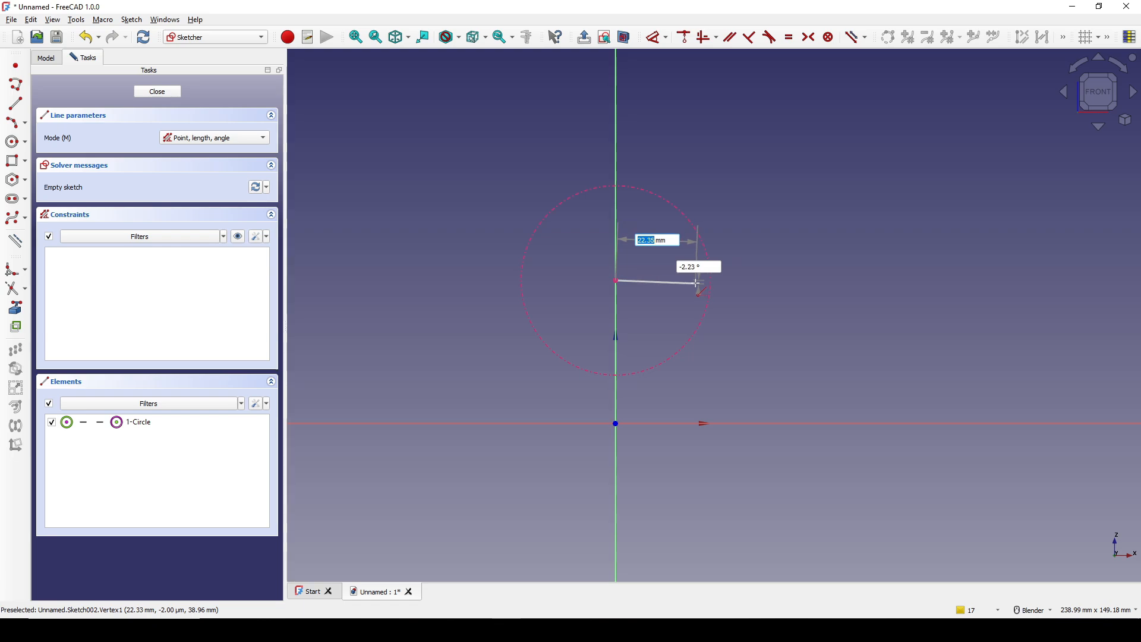
{"action": "left_click", "coordinate": [696, 283]}
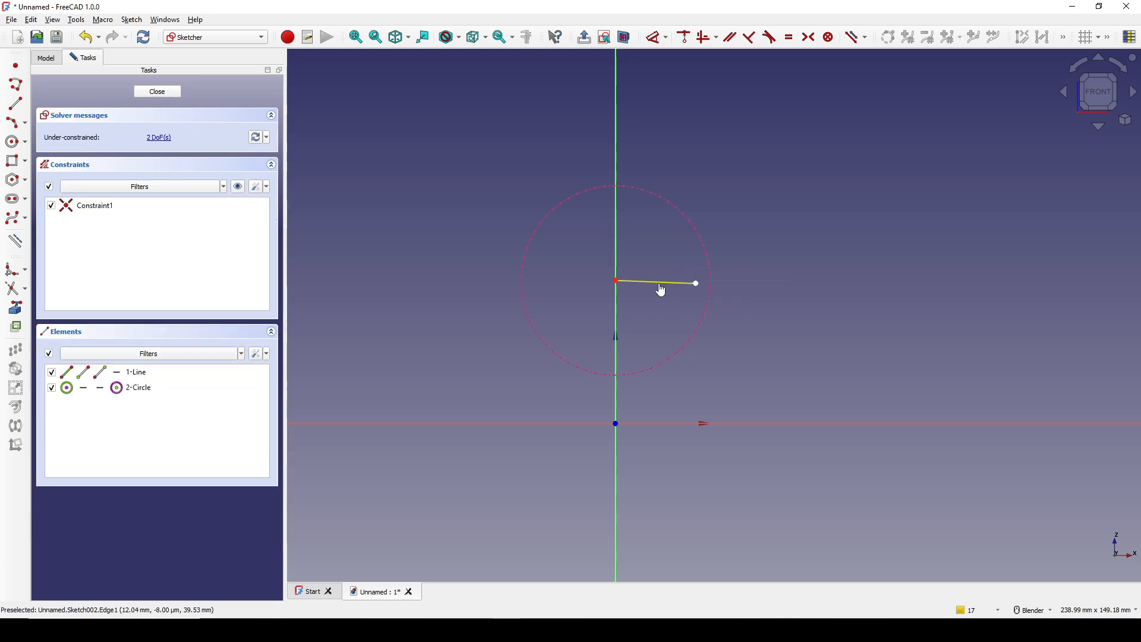
{"action": "left_click", "coordinate": [659, 284]}
{"action": "key", "text": "h"}
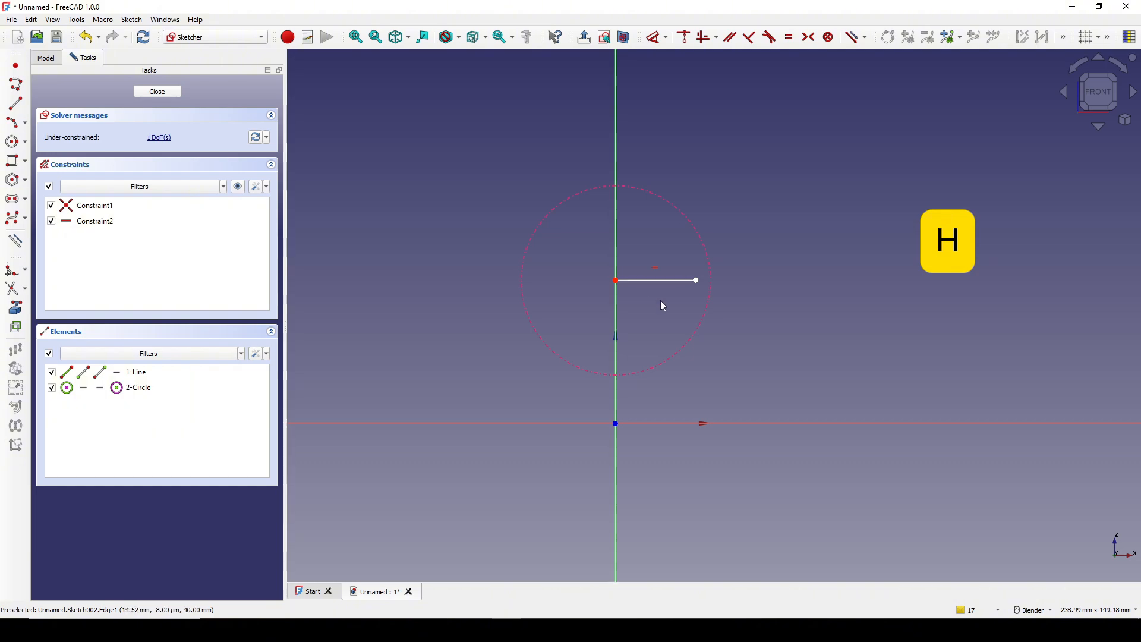
- Constrain the line's free end onto the referenced circle and close the sketch
{"action": "left_click", "coordinate": [696, 284]}
{"action": "left_click", "coordinate": [712, 292]}
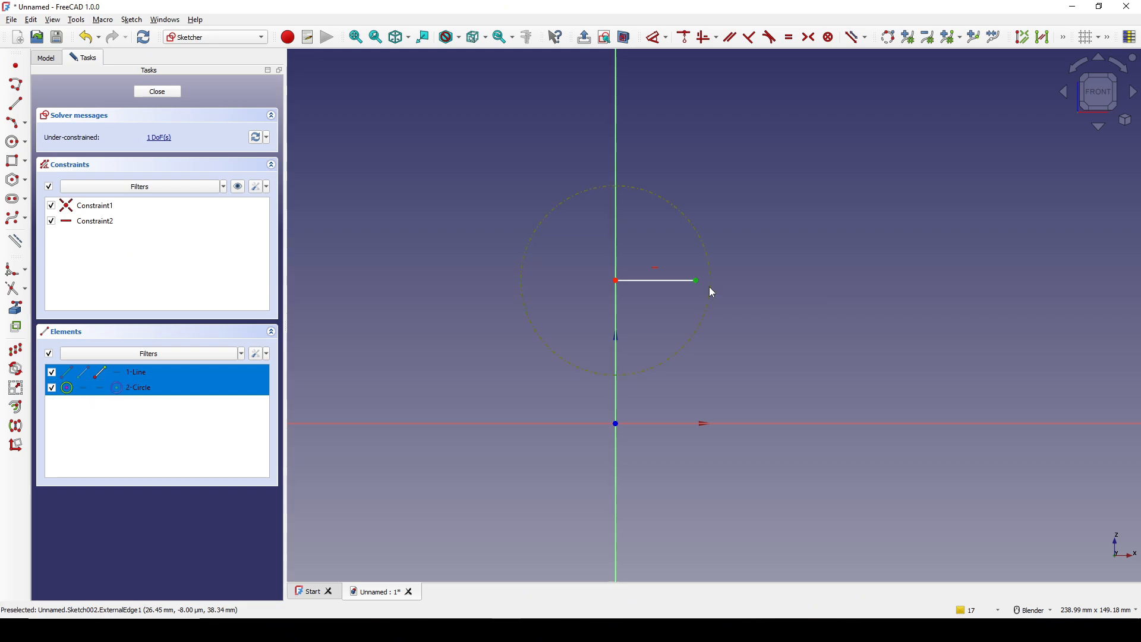
{"action": "key", "text": "c"}
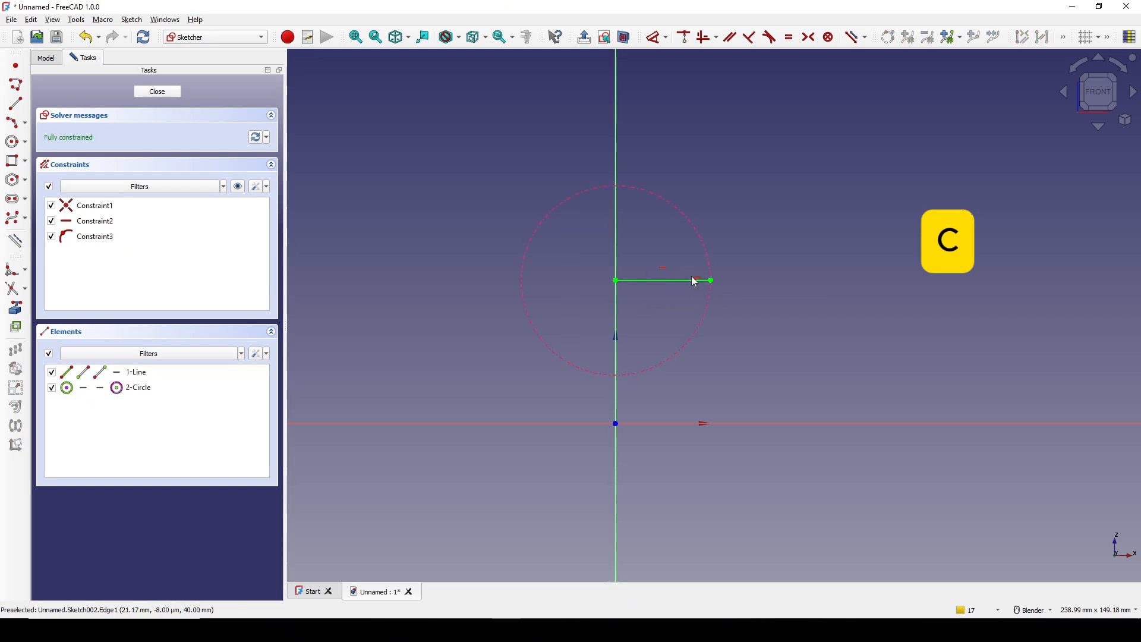
{"action": "left_click", "coordinate": [157, 92]}
- Draw an arrow on a screen capture from the line's inner end toward the front of the box, then discard the capture
{"action": "middle_click_drag", "start_coordinate": [657, 376], "coordinate": [798, 401]}
{"action": "key", "text": "Print"}
{"action": "left_click_drag", "start_coordinate": [445, 130], "coordinate": [999, 552]}
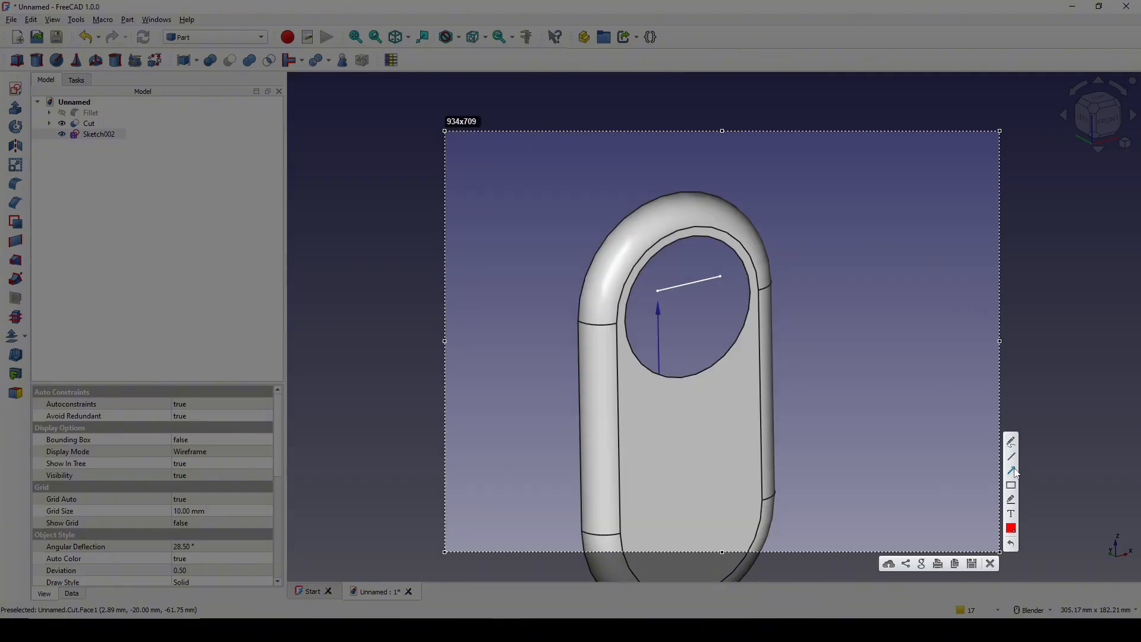
{"action": "left_click_drag", "start_coordinate": [653, 290], "coordinate": [654, 290]}
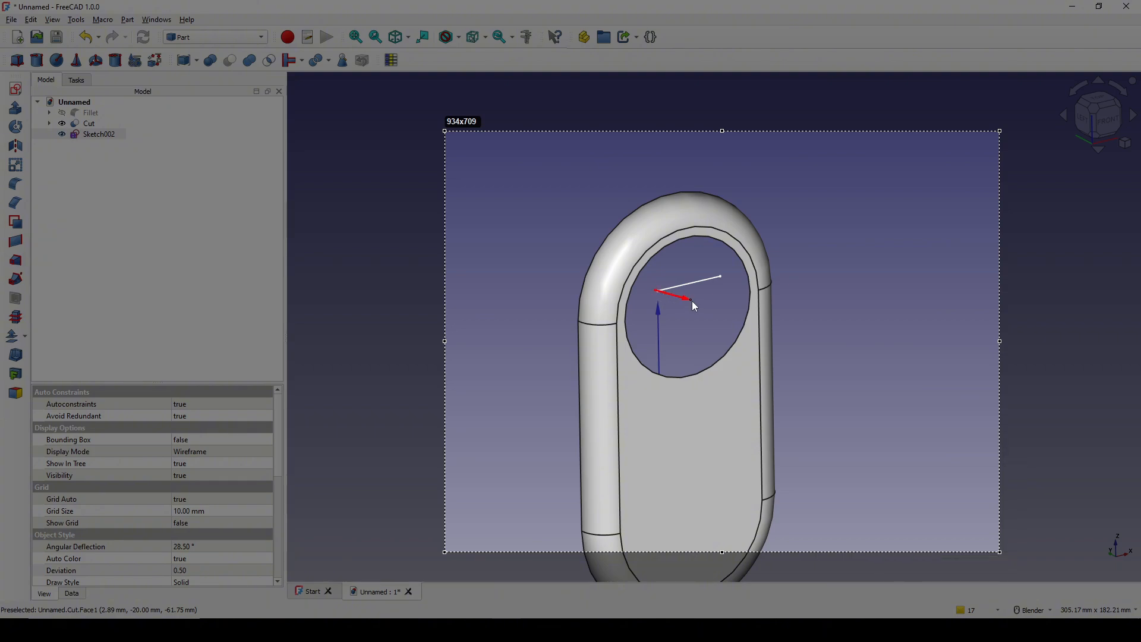
{"action": "left_click_drag", "start_coordinate": [715, 313], "coordinate": [715, 314]}
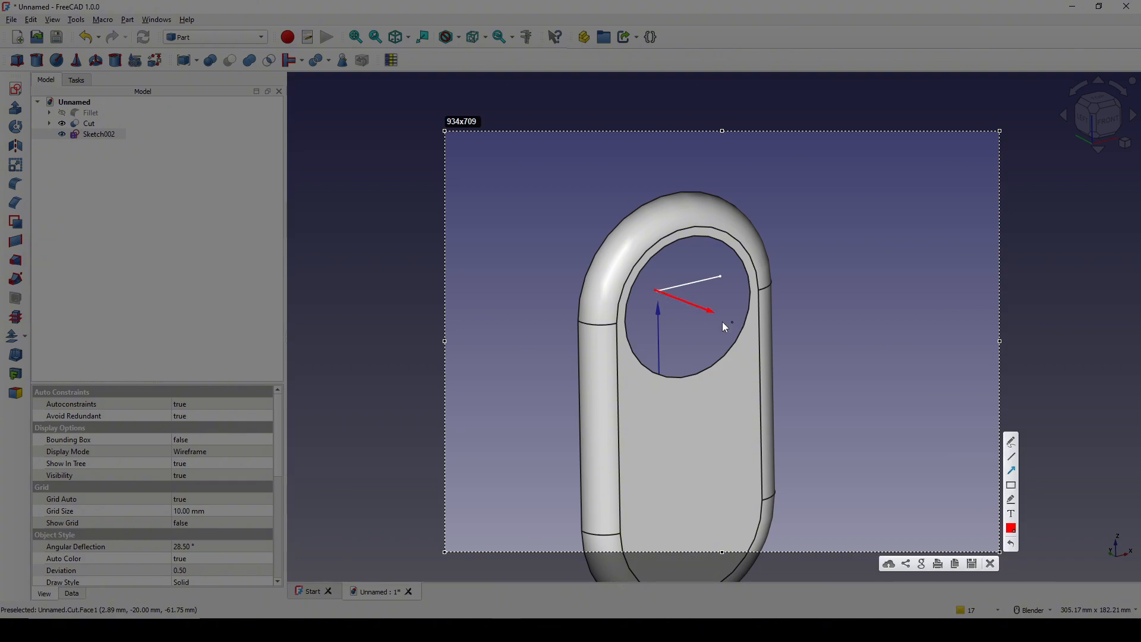
{"action": "left_click", "coordinate": [989, 563]}
- Attach the line sketch to the box's flat front face in Plane face mode, keeping zero offsets
{"action": "mouse_move", "coordinate": [730, 439]}
{"action": "middle_mouse_down"}
{"action": "mouse_move", "coordinate": [822, 437]}
{"action": "mouse_move", "coordinate": [767, 434]}
{"action": "mouse_move", "coordinate": [769, 416]}
{"action": "mouse_move", "coordinate": [606, 331]}
{"action": "mouse_move", "coordinate": [586, 341]}
{"action": "middle_mouse_up"}
{"action": "left_click", "coordinate": [102, 135]}
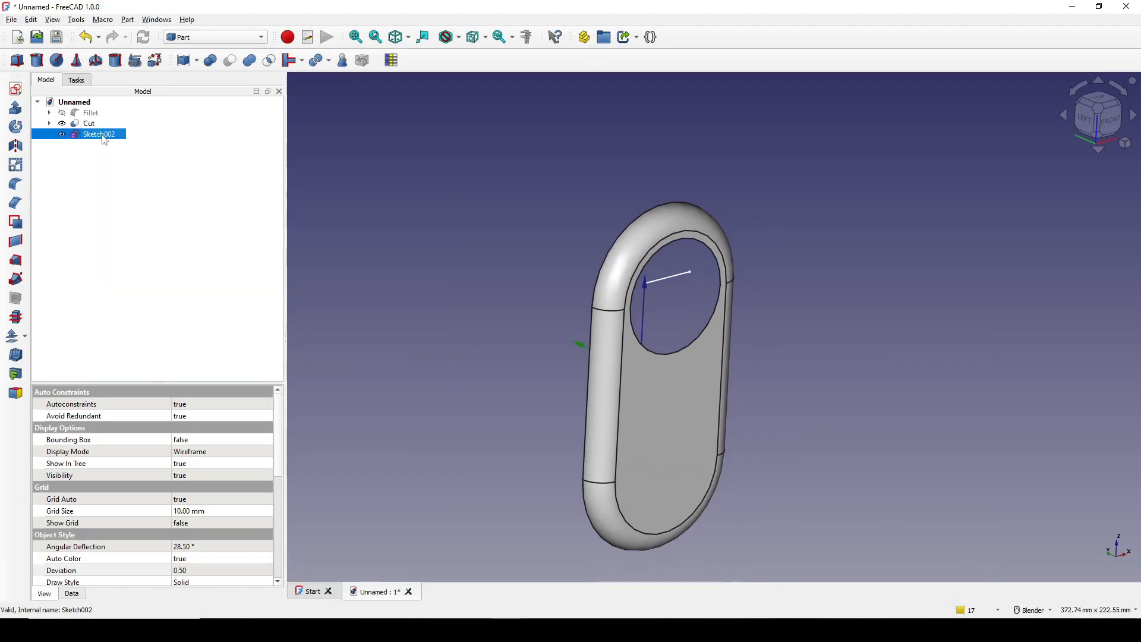
{"action": "right_click", "coordinate": [103, 136]}
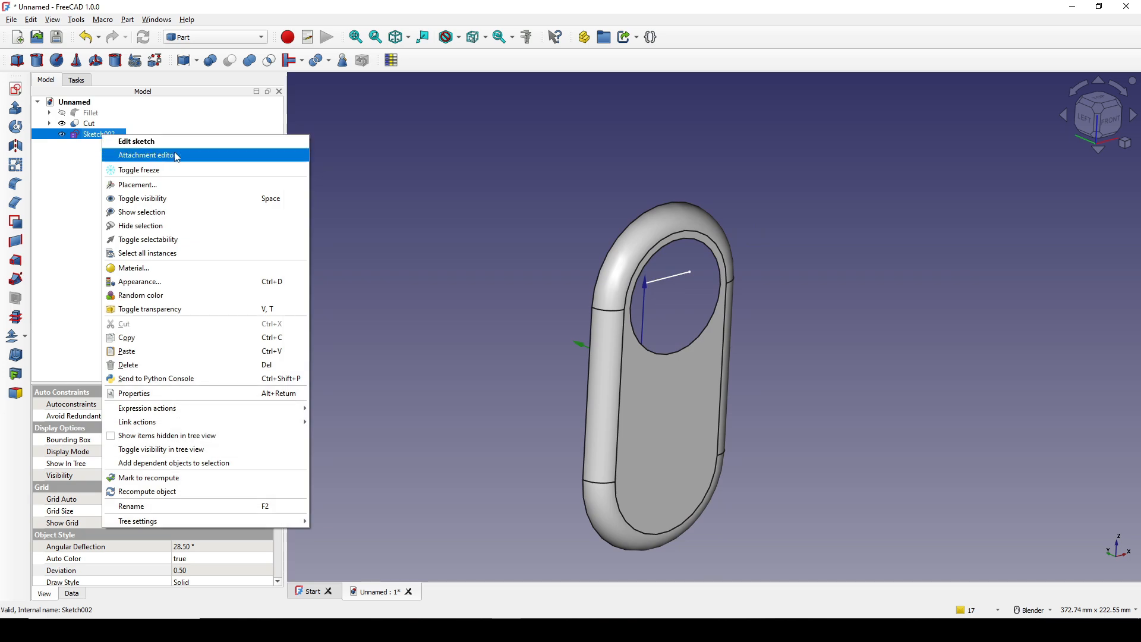
{"action": "left_click", "coordinate": [193, 157]}
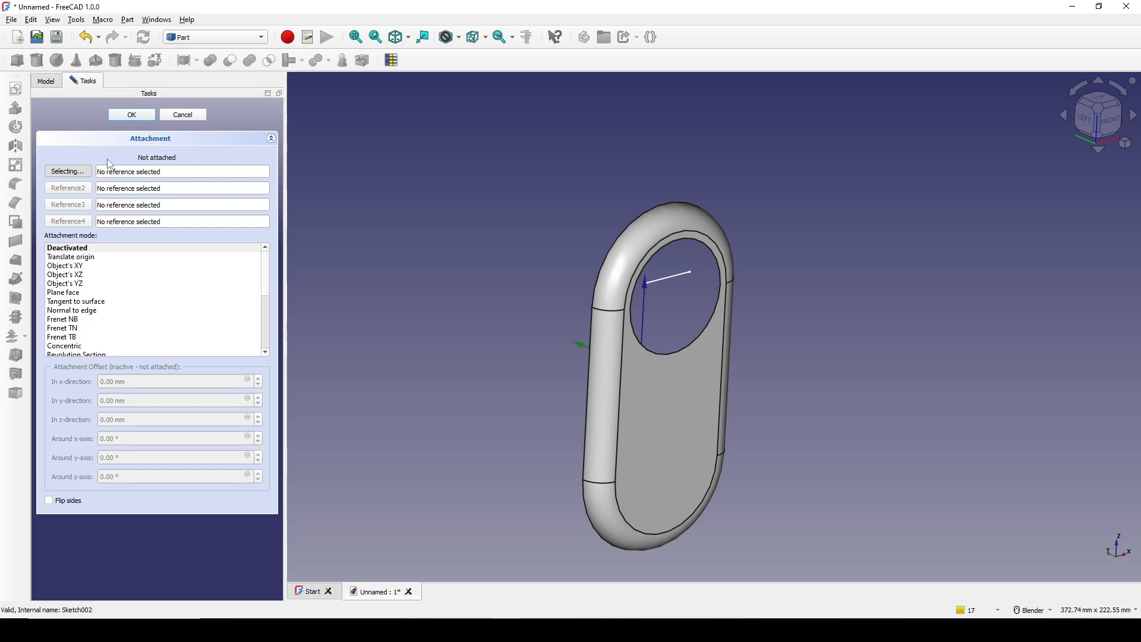
{"action": "left_click", "coordinate": [666, 411]}
{"action": "middle_click_drag", "start_coordinate": [812, 411], "coordinate": [776, 365]}
{"action": "scroll", "coordinate": [776, 365], "scroll_direction": "up", "scroll_amount": 5}
{"action": "middle_click_drag", "start_coordinate": [799, 414], "coordinate": [721, 476]}
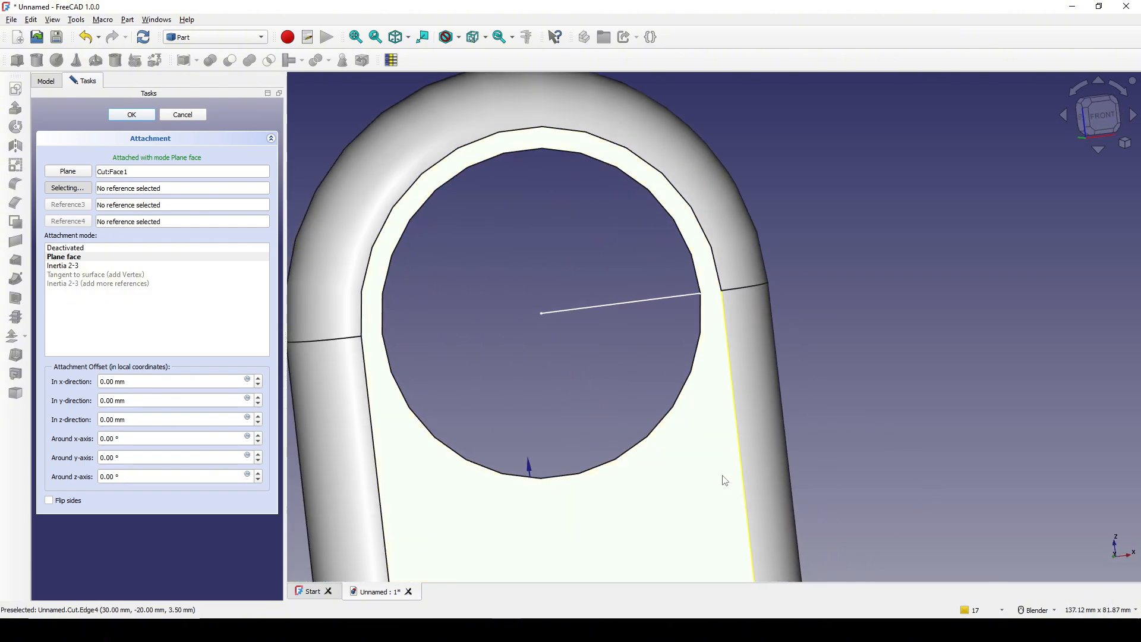
{"action": "scroll", "coordinate": [737, 466], "scroll_direction": "down", "scroll_amount": 3}
{"action": "left_click", "coordinate": [133, 119]}
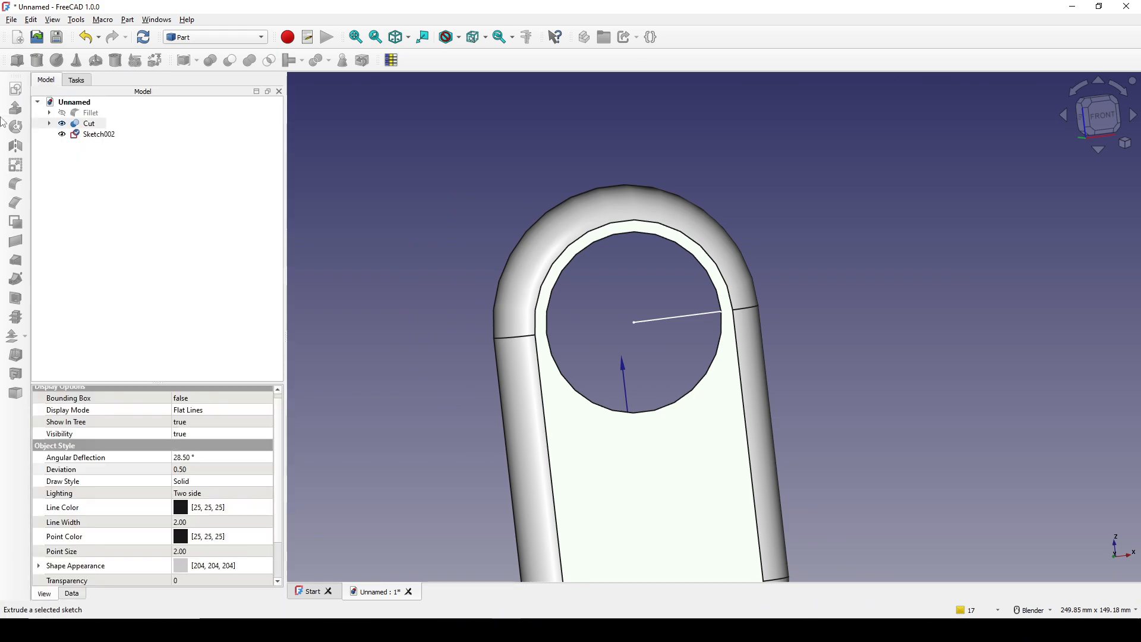
- Switch to the Curves workbench and discretize the radial line sketch into points
{"action": "middle_click_drag", "start_coordinate": [854, 297], "coordinate": [803, 417]}
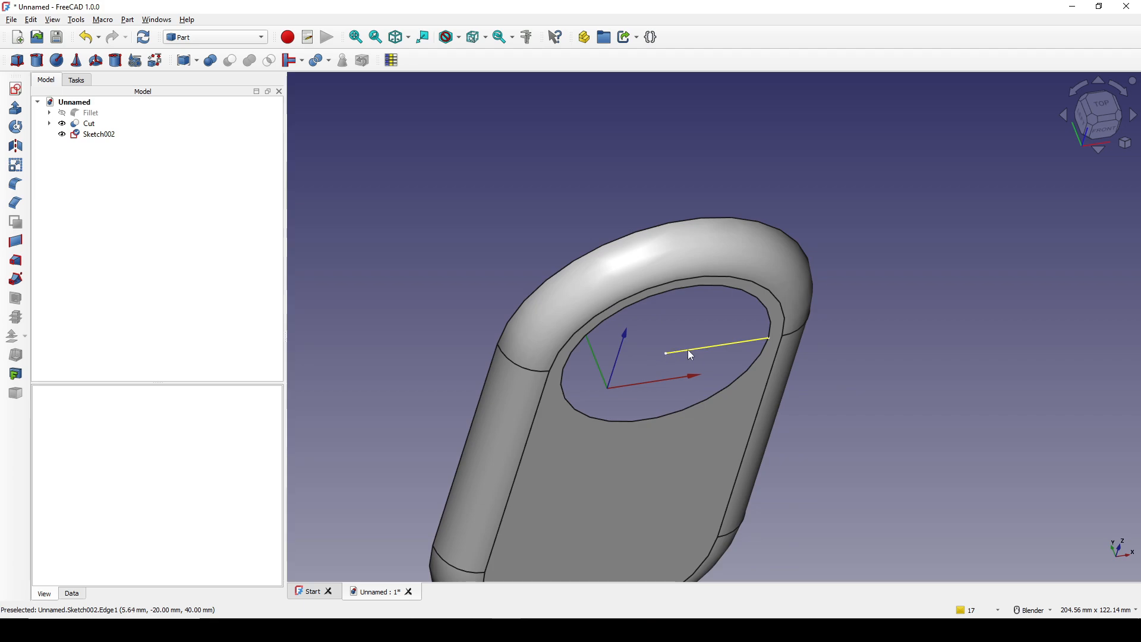
{"action": "middle_click_drag", "start_coordinate": [703, 346], "coordinate": [378, 289]}
{"action": "left_click", "coordinate": [93, 134]}
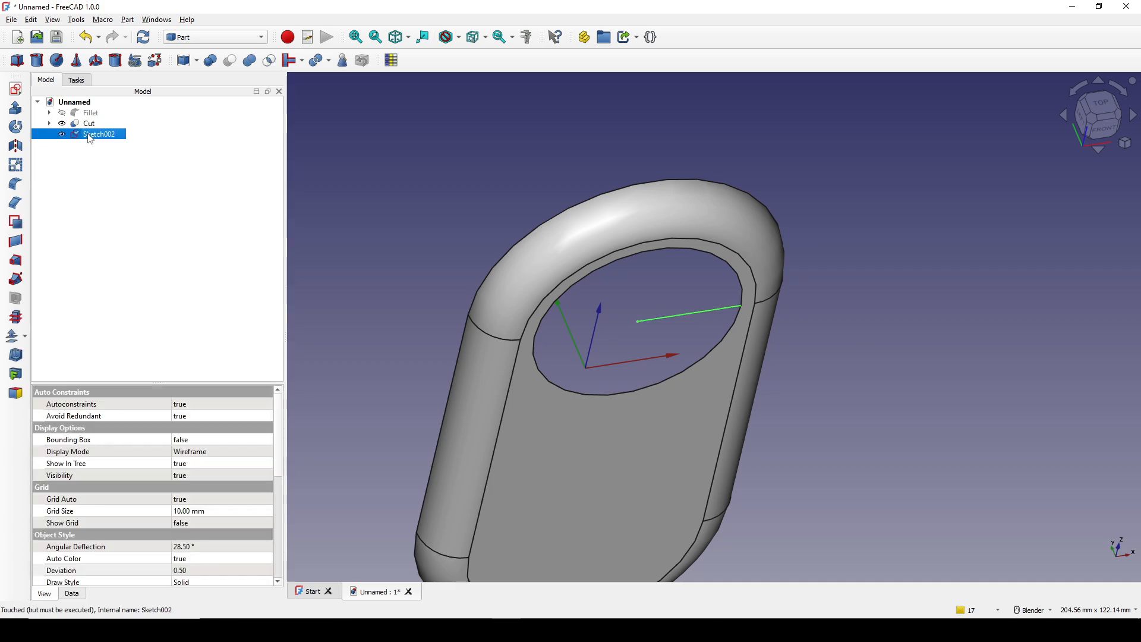
{"action": "left_click", "coordinate": [189, 39]}
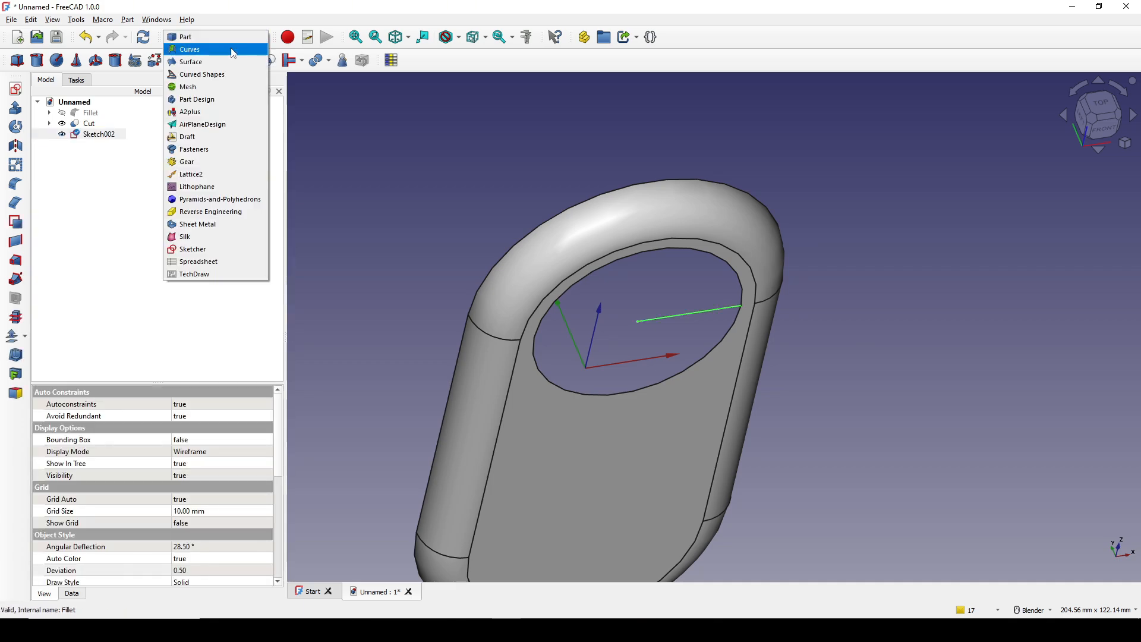
{"action": "left_click", "coordinate": [190, 49]}
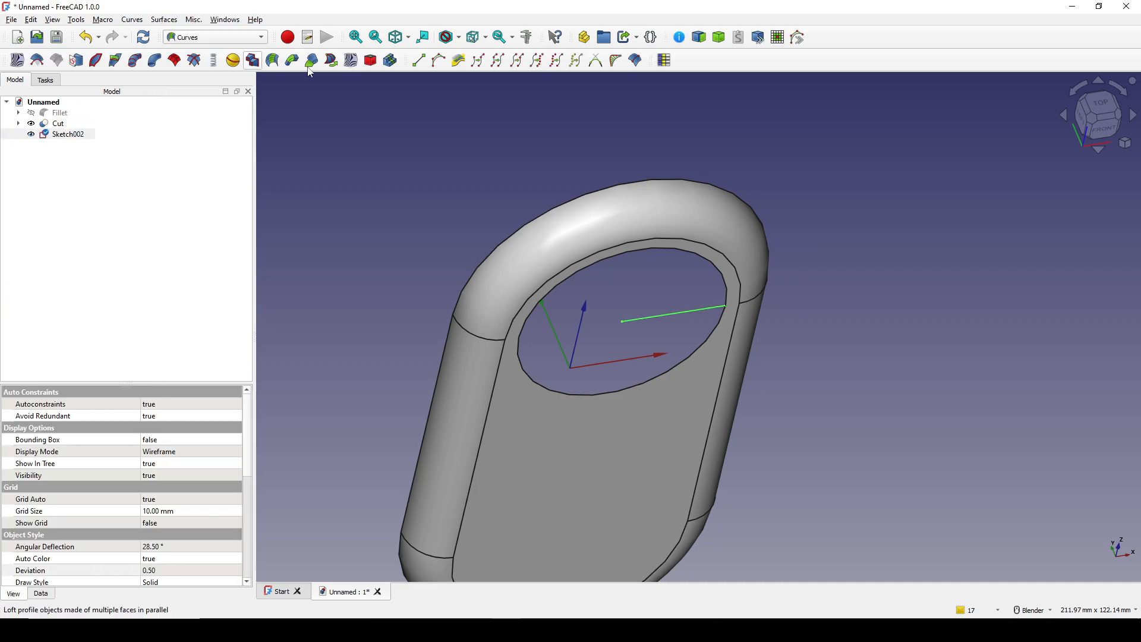
{"action": "left_click", "coordinate": [539, 67]}
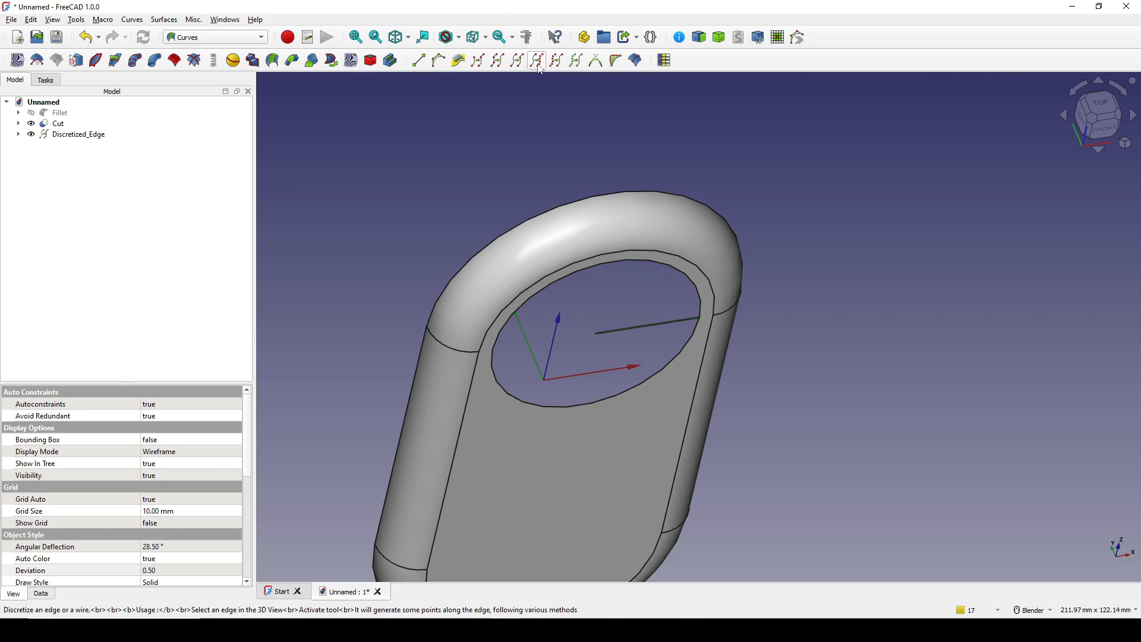
- Set the number of points on the discretized radial line to 10
{"action": "left_click", "coordinate": [79, 134]}
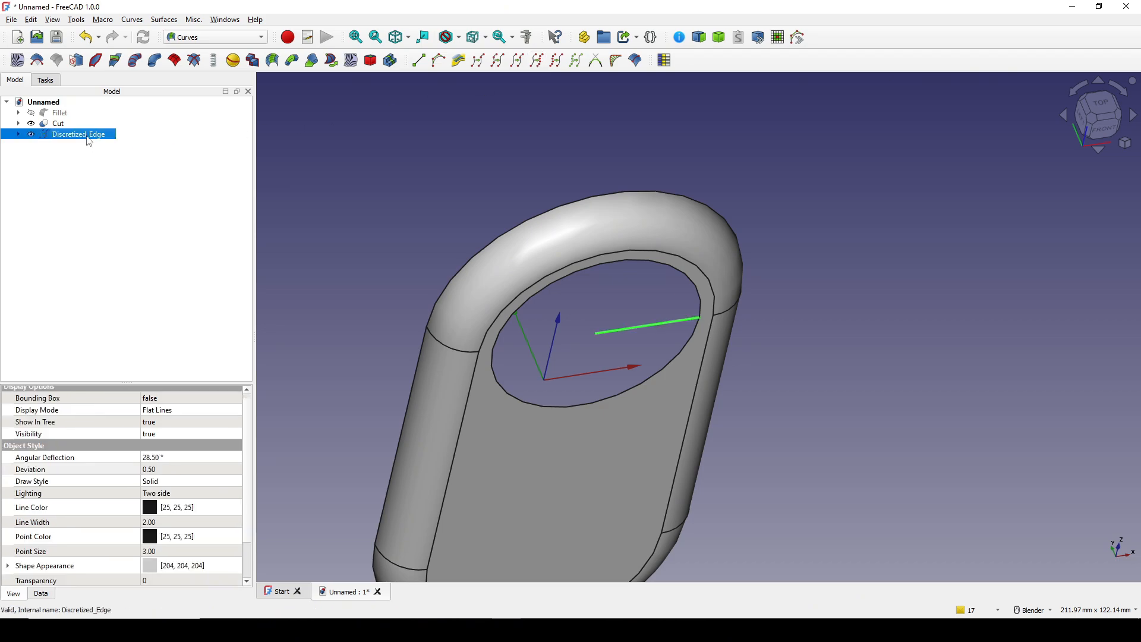
{"action": "left_click", "coordinate": [41, 593]}
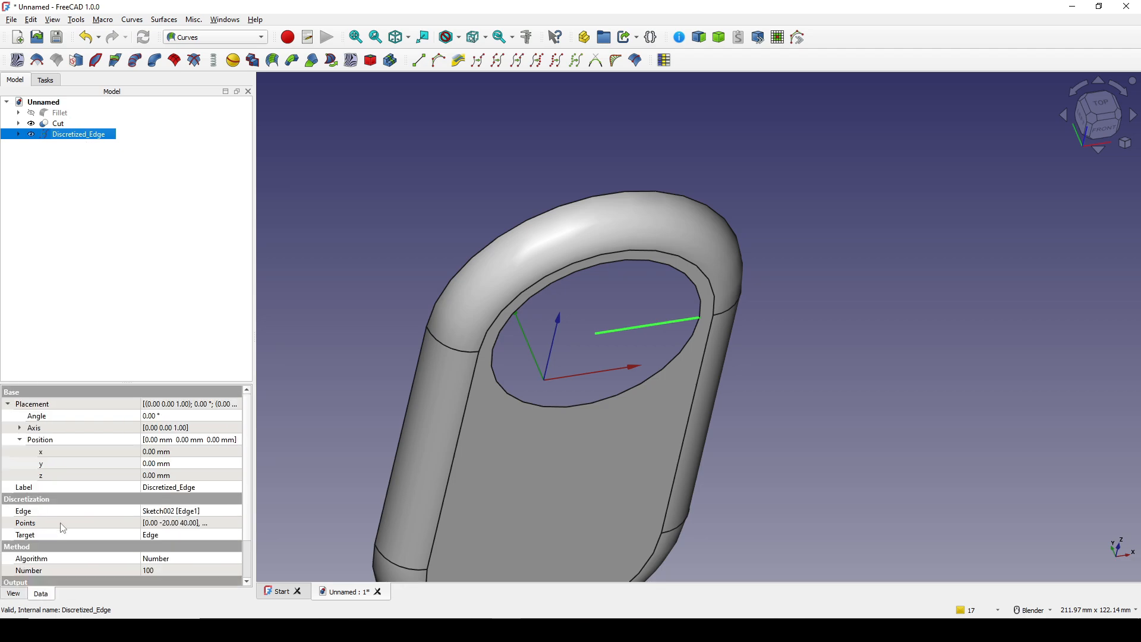
{"action": "scroll", "coordinate": [37, 493], "scroll_direction": "down", "scroll_amount": 2}
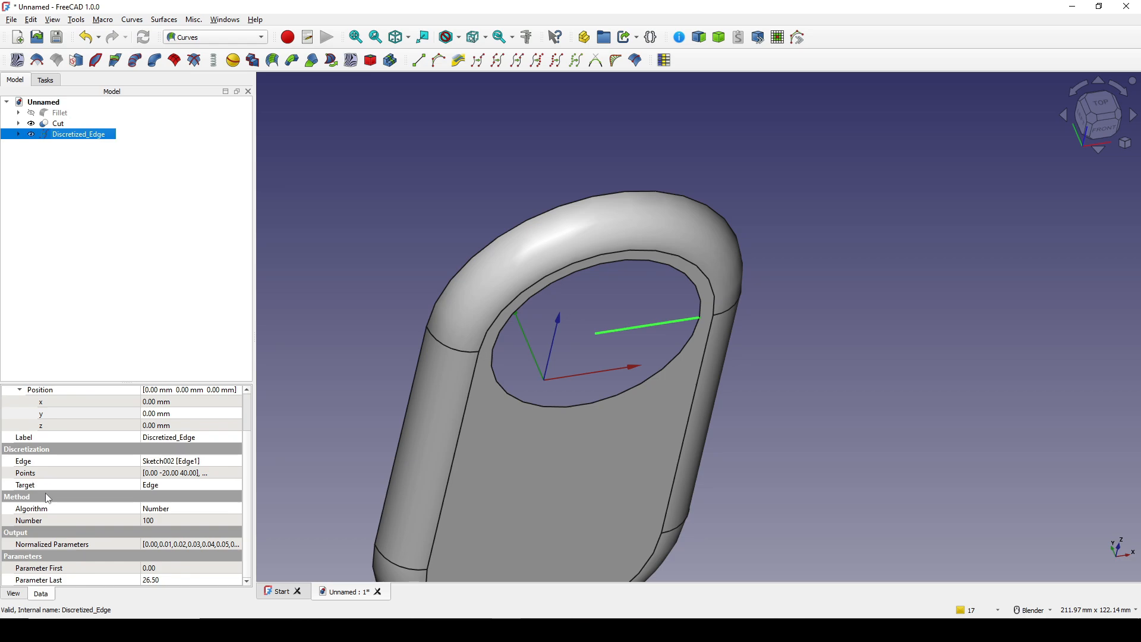
{"action": "left_click", "coordinate": [36, 520]}
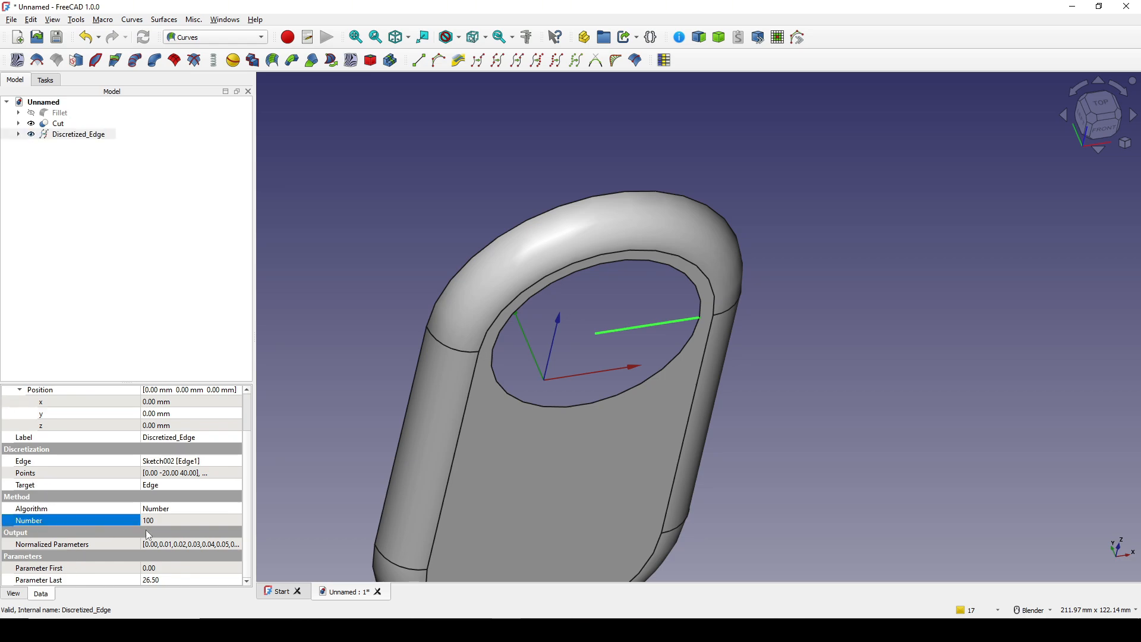
{"action": "left_click", "coordinate": [174, 520]}
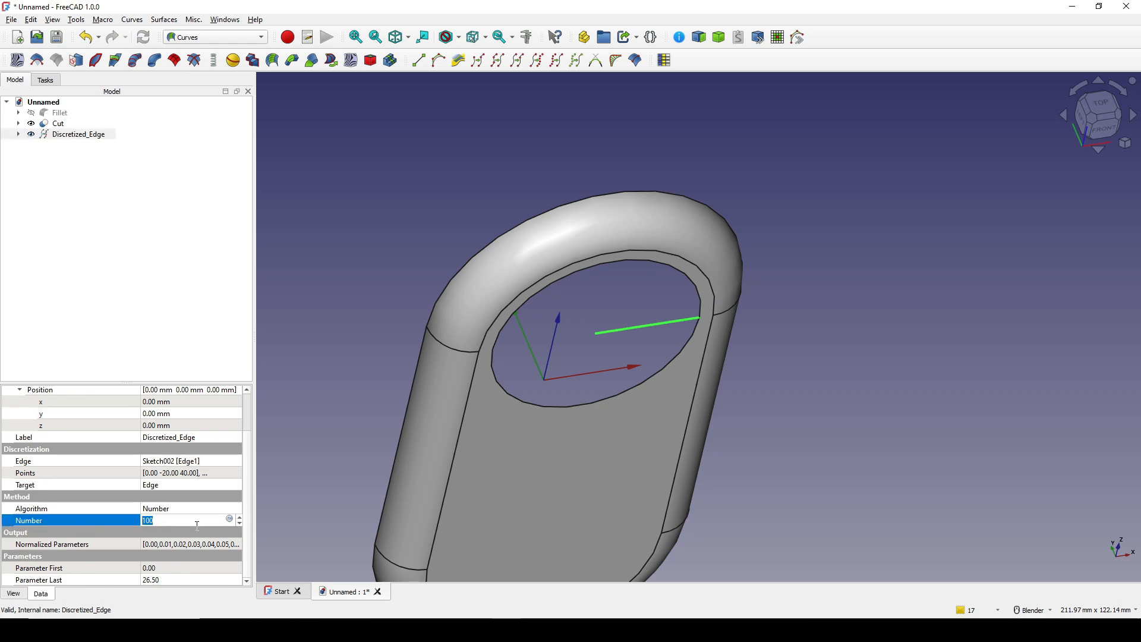
{"action": "type", "text": "10"}
{"action": "left_click", "coordinate": [116, 516]}
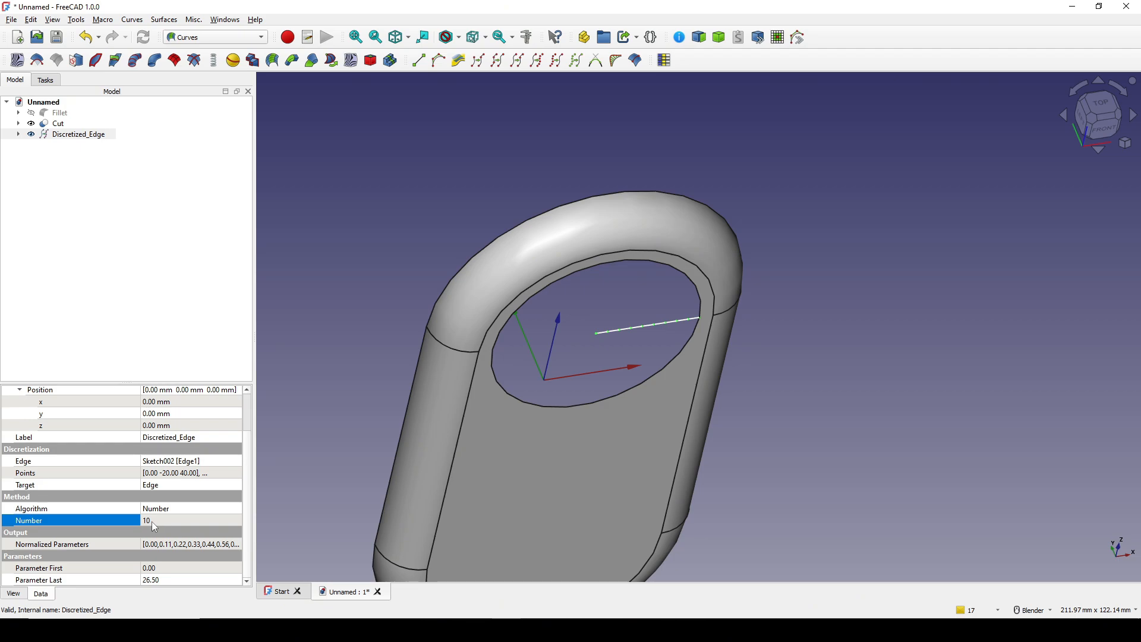
- Enlarge the display of the discretized line's points to a point size of 10
{"action": "left_click", "coordinate": [14, 594]}
{"action": "left_click", "coordinate": [42, 553]}
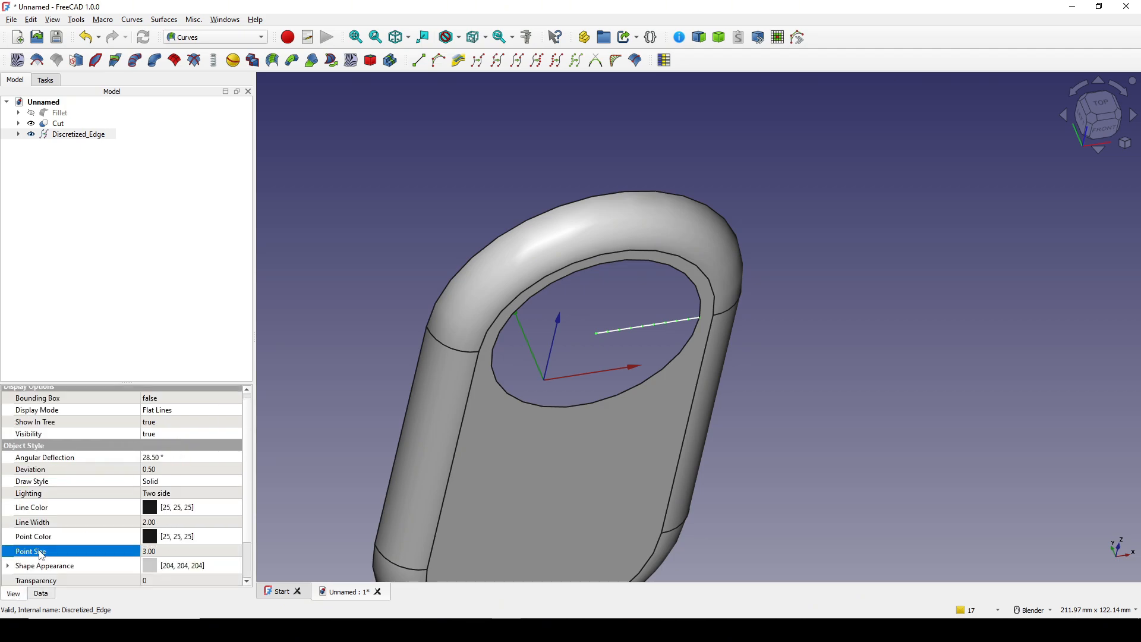
{"action": "left_click", "coordinate": [159, 552]}
{"action": "type", "text": "10"}
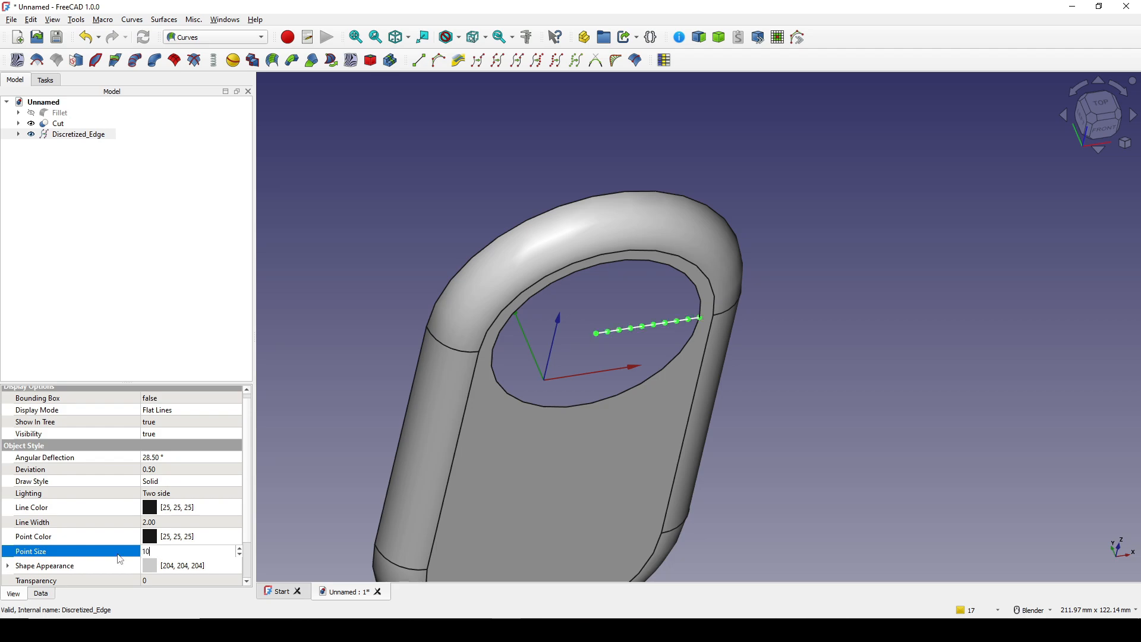
{"action": "key", "text": "Return"}
{"action": "scroll", "coordinate": [721, 393], "scroll_direction": "up", "scroll_amount": 5}
{"action": "middle_click_drag", "start_coordinate": [700, 415], "coordinate": [680, 380]}
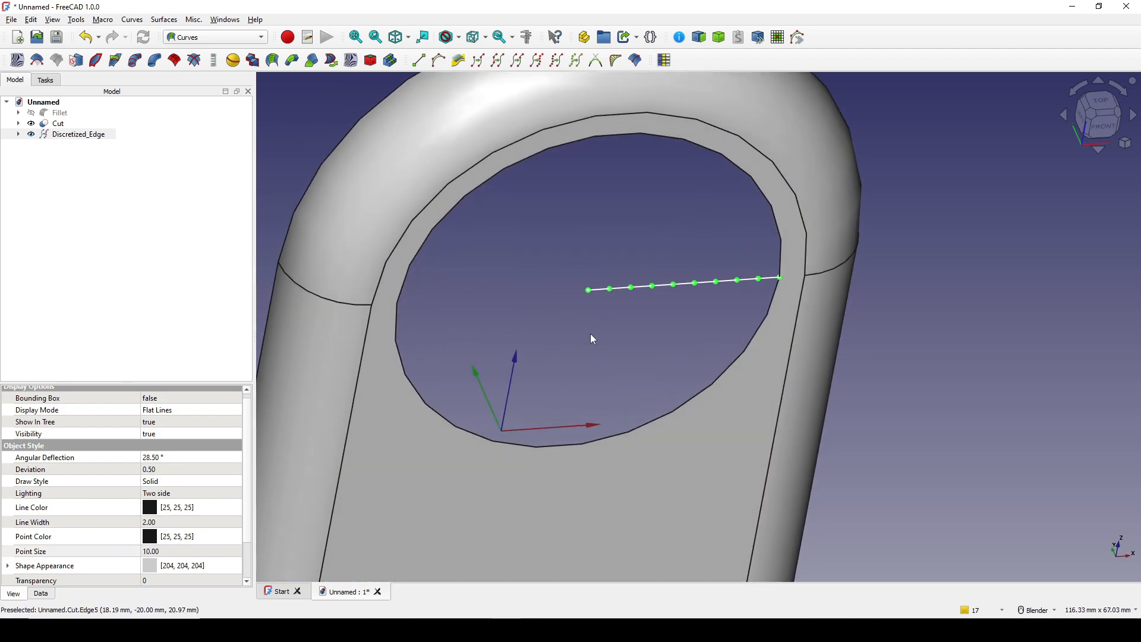
{"action": "middle_click_drag", "start_coordinate": [703, 303], "coordinate": [683, 353], "text": "shift"}
{"action": "left_click", "coordinate": [686, 364]}
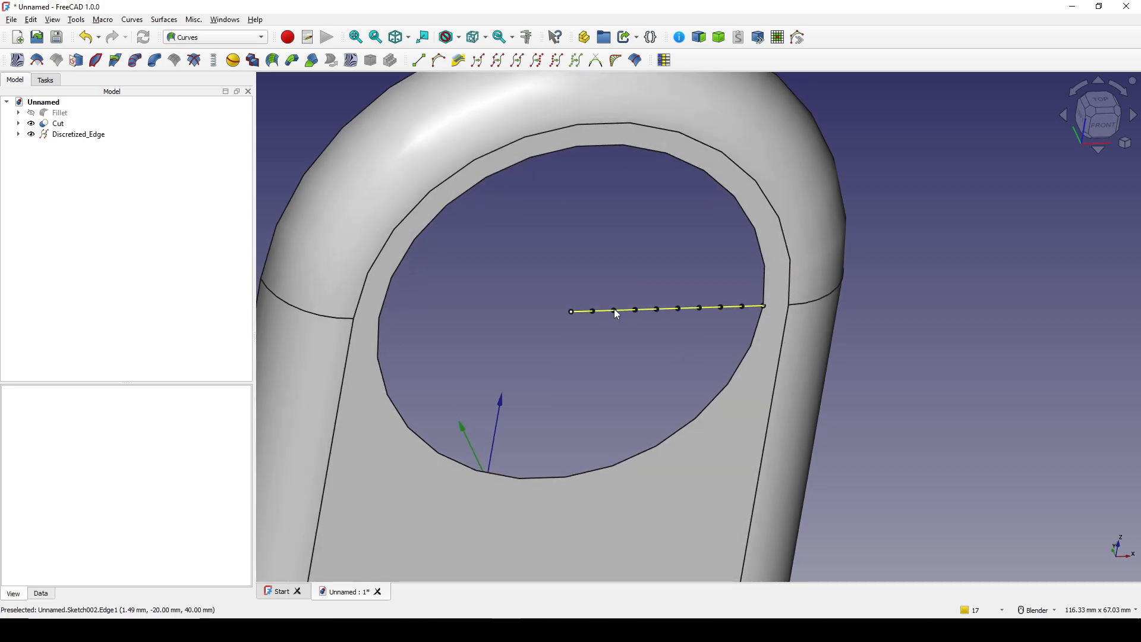
{"action": "middle_click_drag", "start_coordinate": [595, 327], "coordinate": [619, 346]}
{"action": "middle_click_drag", "start_coordinate": [704, 360], "coordinate": [593, 324]}
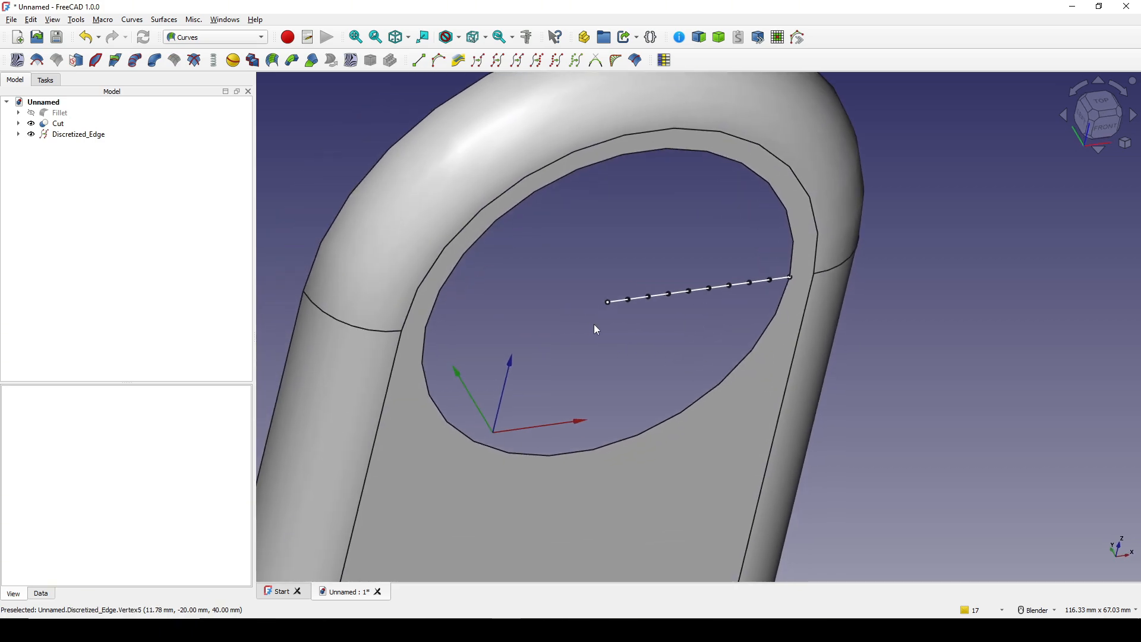
- Duplicate the discretized edge by copying only that object, without its dependencies, and pasting it into the document
{"action": "left_click", "coordinate": [75, 136]}
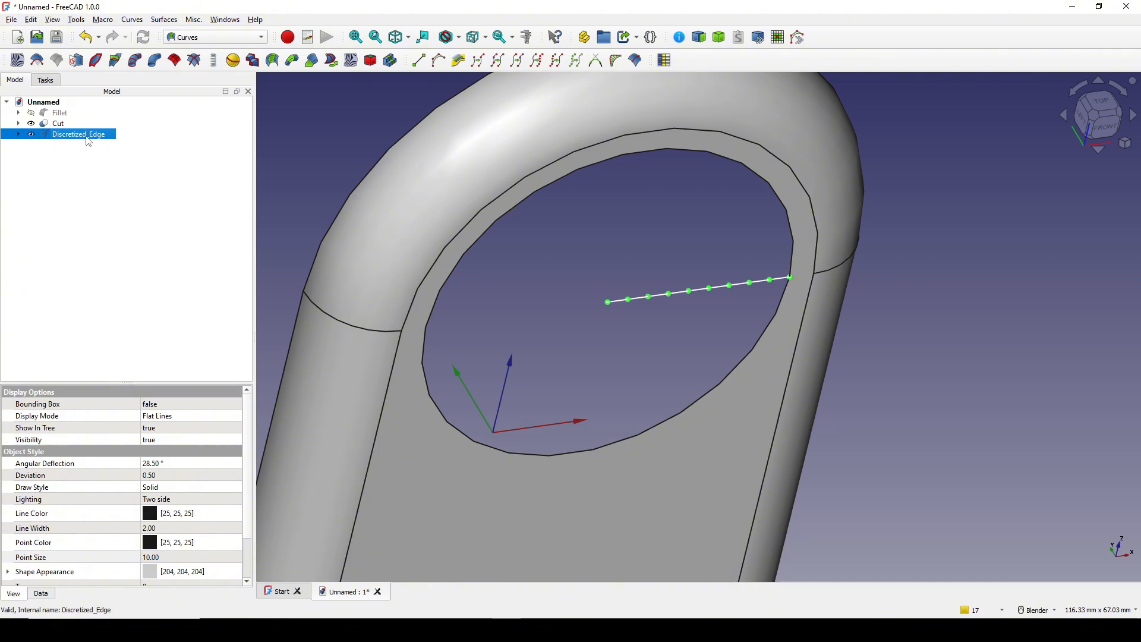
{"action": "key", "text": "ctrl+c"}
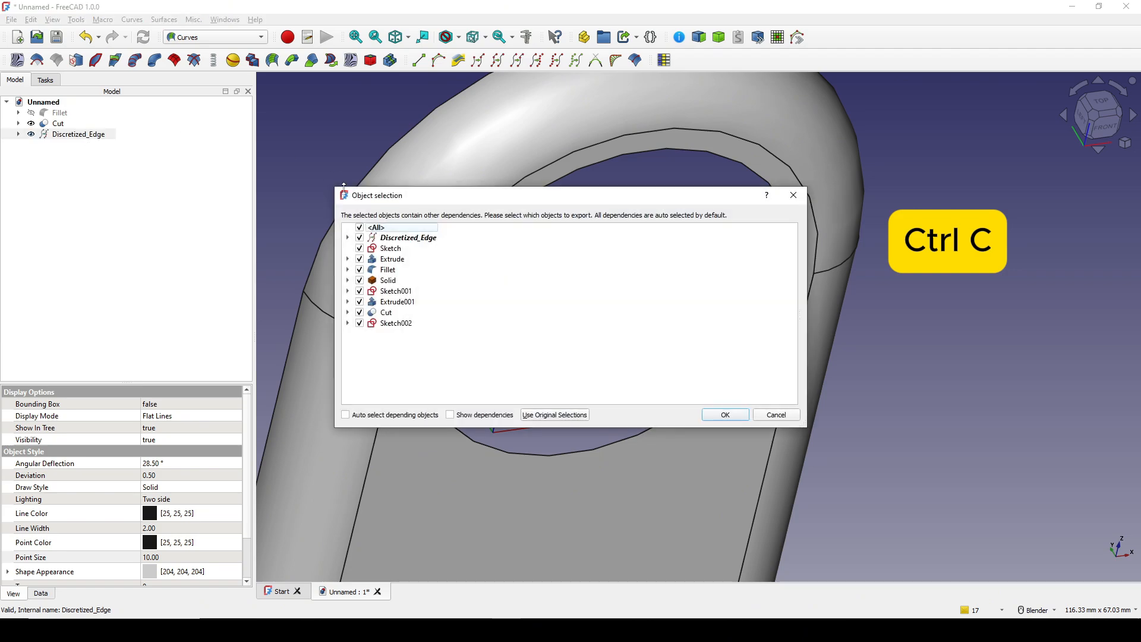
{"action": "left_click", "coordinate": [360, 238]}
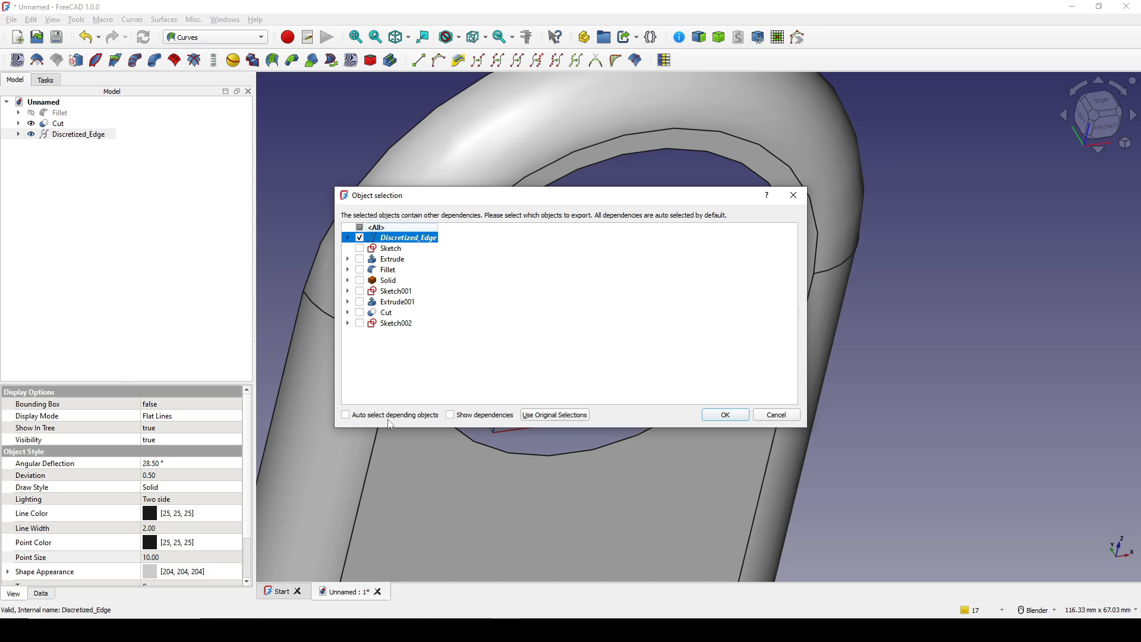
{"action": "left_click", "coordinate": [741, 420]}
{"action": "scroll", "coordinate": [739, 400], "scroll_direction": "down", "scroll_amount": 3}
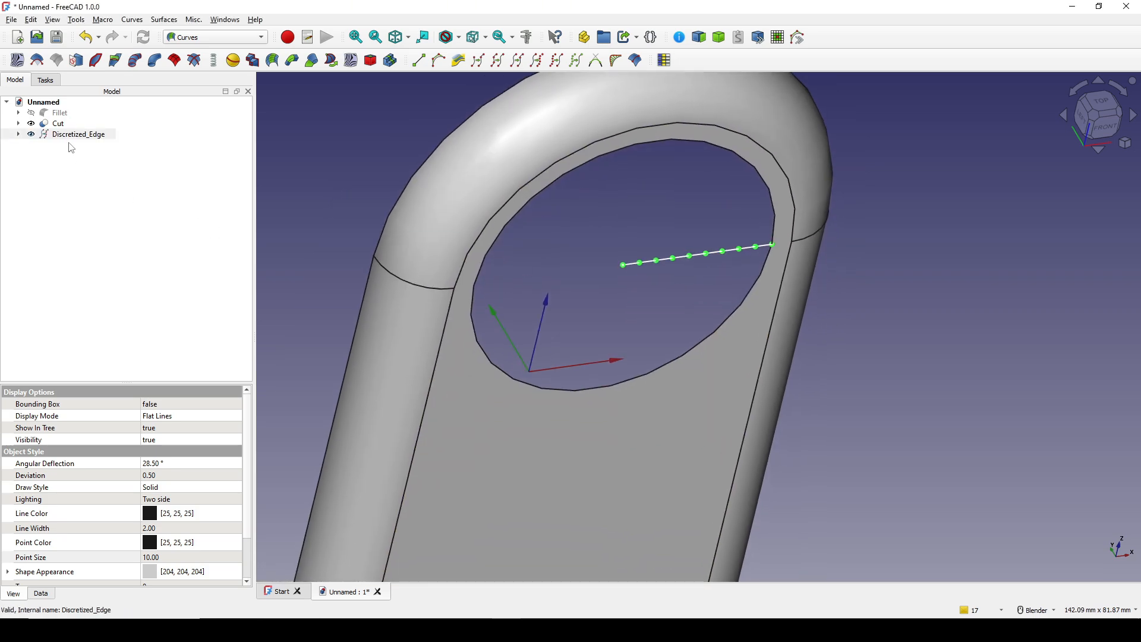
{"action": "key", "text": "ctrl+v"}
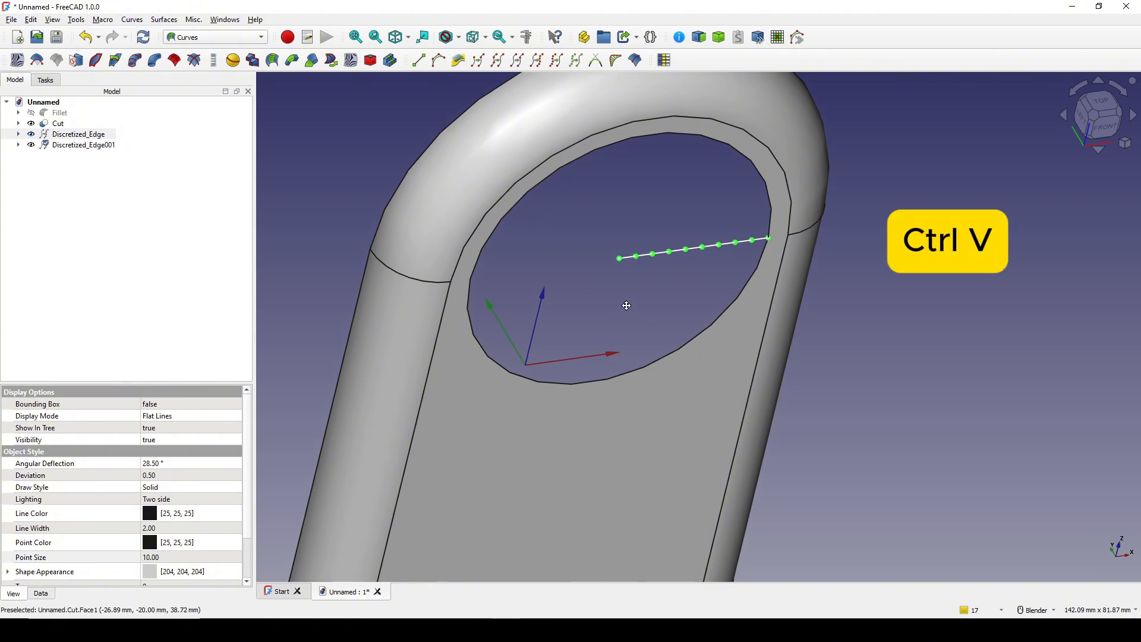
- Offset the copied discretized edge by setting its placement position to 5 mm in y
{"action": "left_click", "coordinate": [76, 145]}
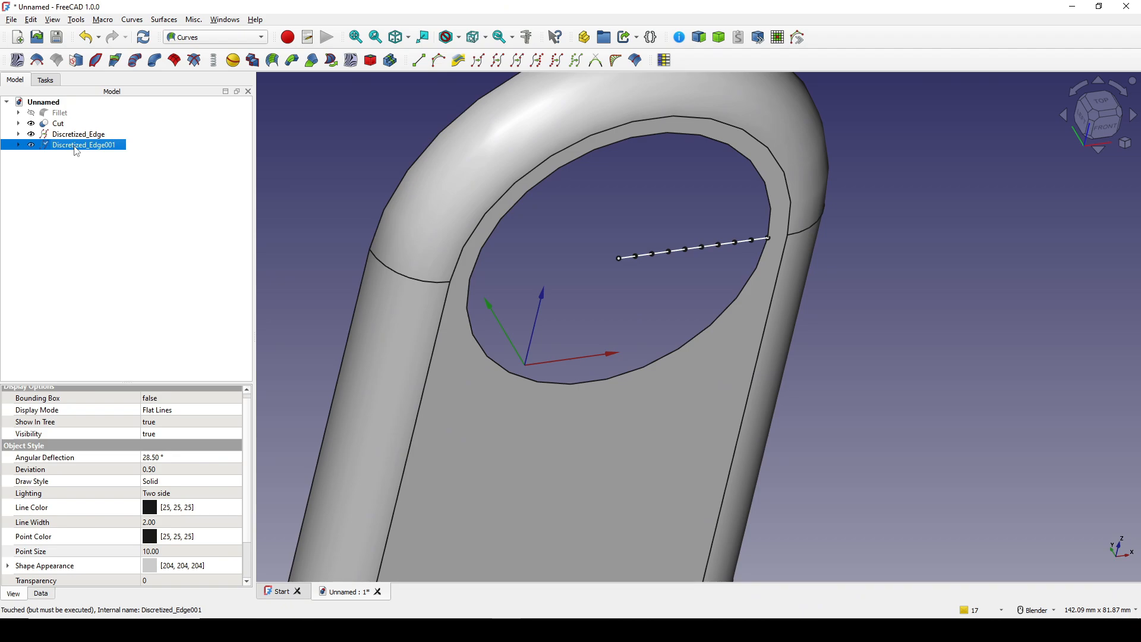
{"action": "left_click", "coordinate": [41, 593]}
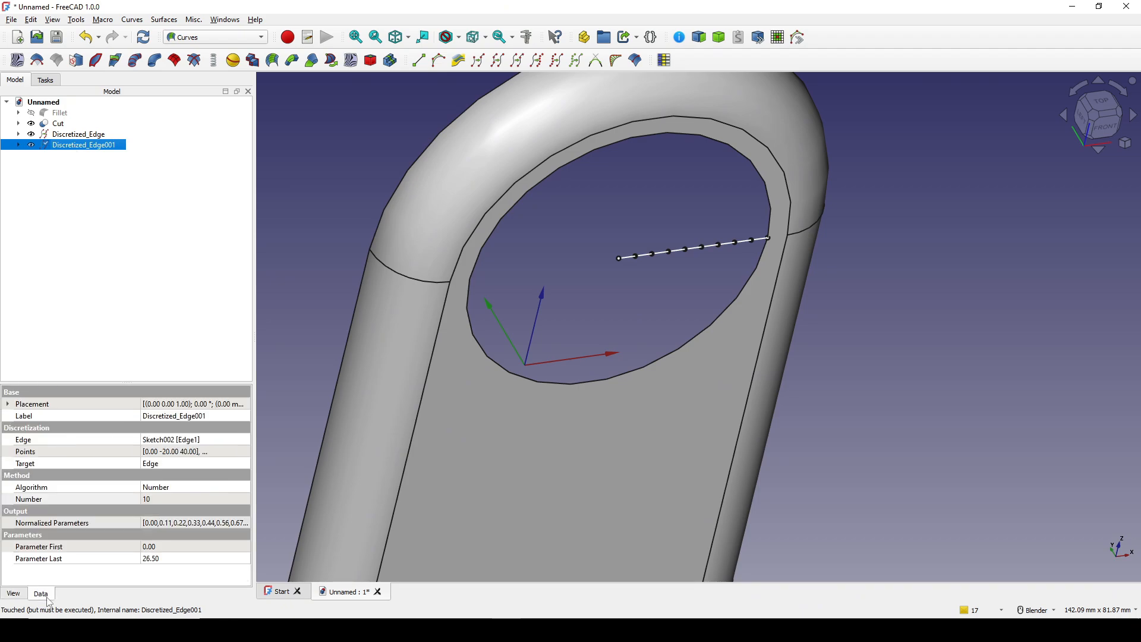
{"action": "left_click", "coordinate": [8, 404]}
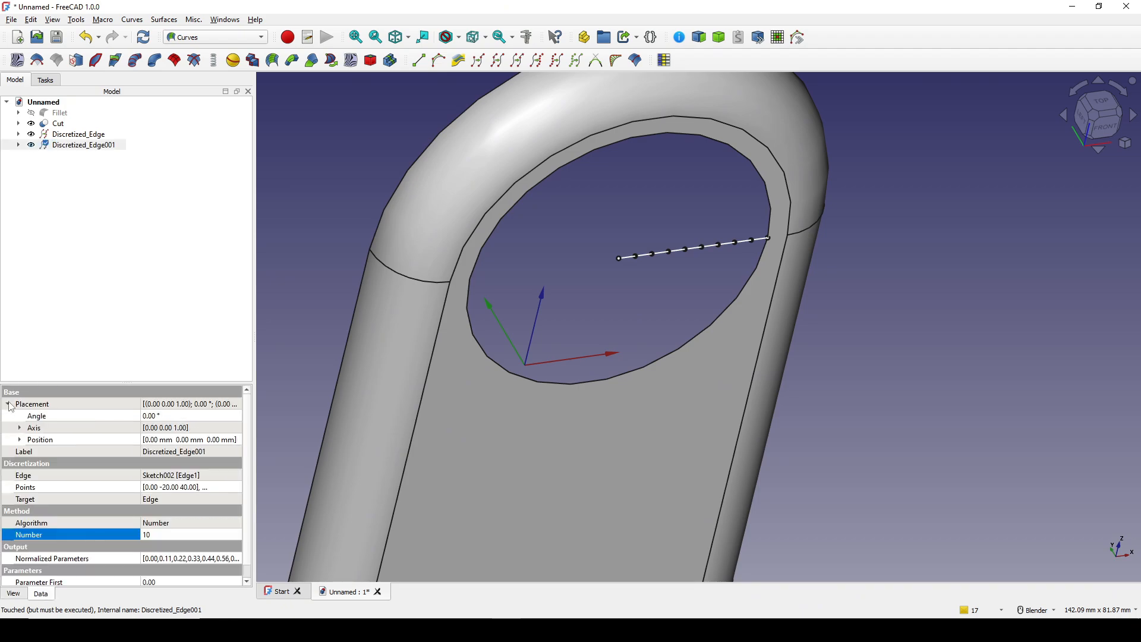
{"action": "left_click", "coordinate": [20, 440]}
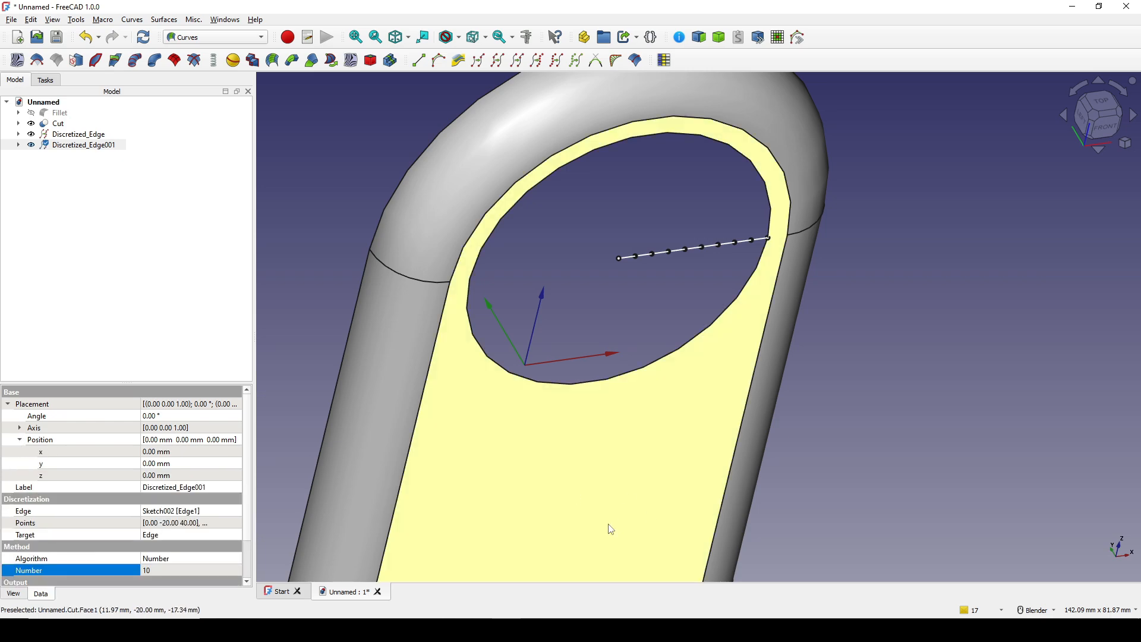
{"action": "middle_click_drag", "start_coordinate": [609, 527], "coordinate": [623, 467]}
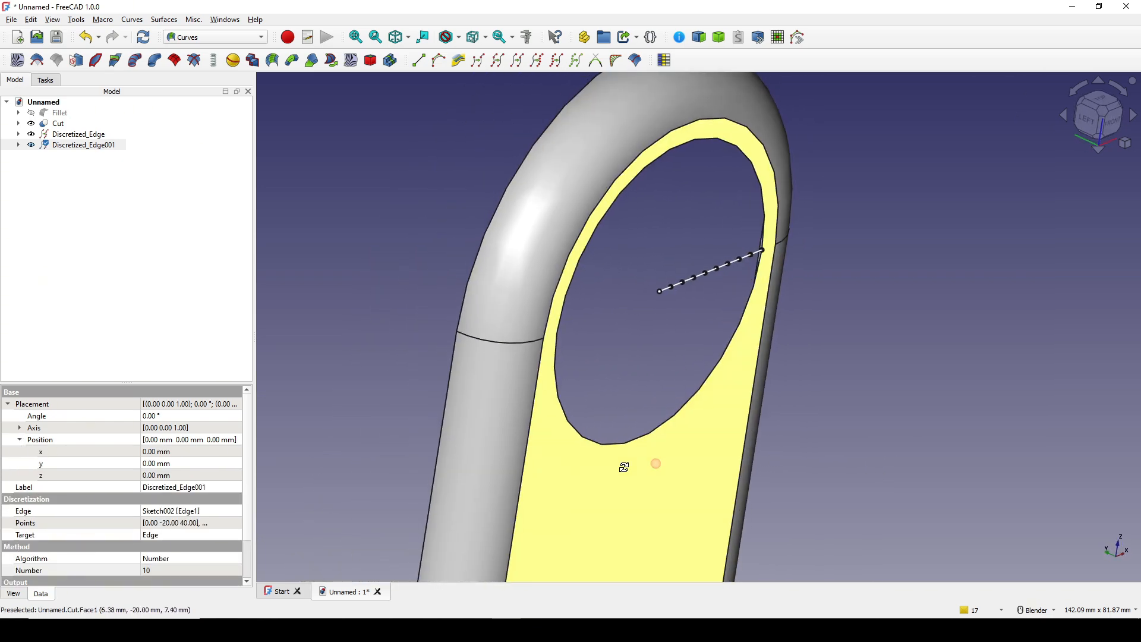
{"action": "left_click", "coordinate": [62, 465]}
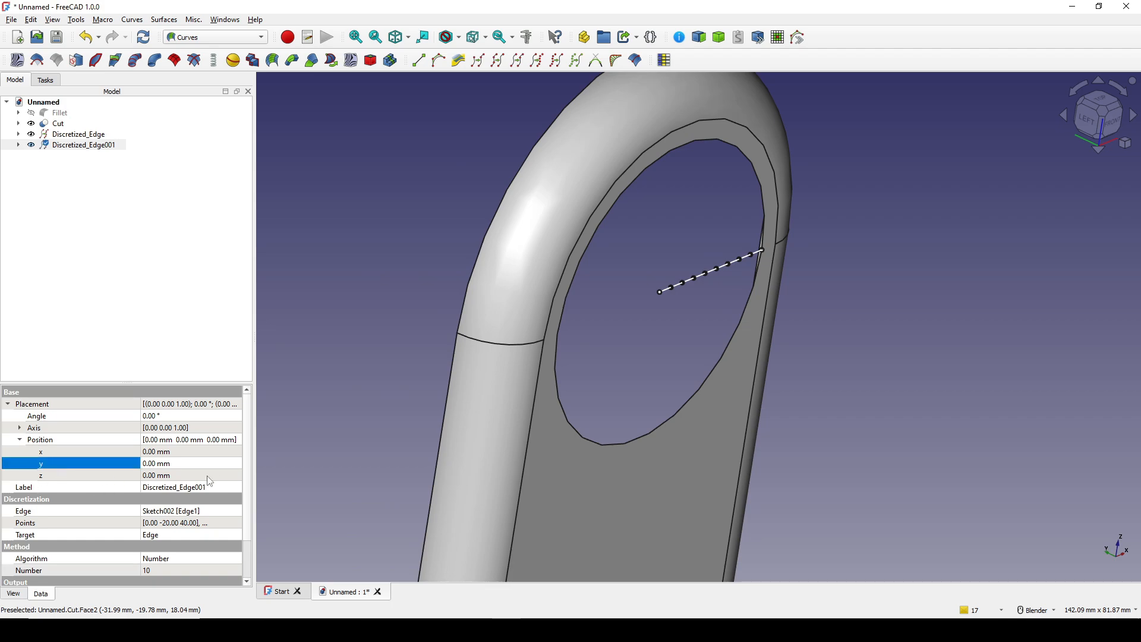
{"action": "left_click", "coordinate": [161, 465]}
{"action": "type", "text": "5"}
{"action": "key", "text": "Return"}
- Examine the spacing and position of the two rows of points inside the box's front opening
{"action": "scroll", "coordinate": [743, 398], "scroll_direction": "up", "scroll_amount": 3}
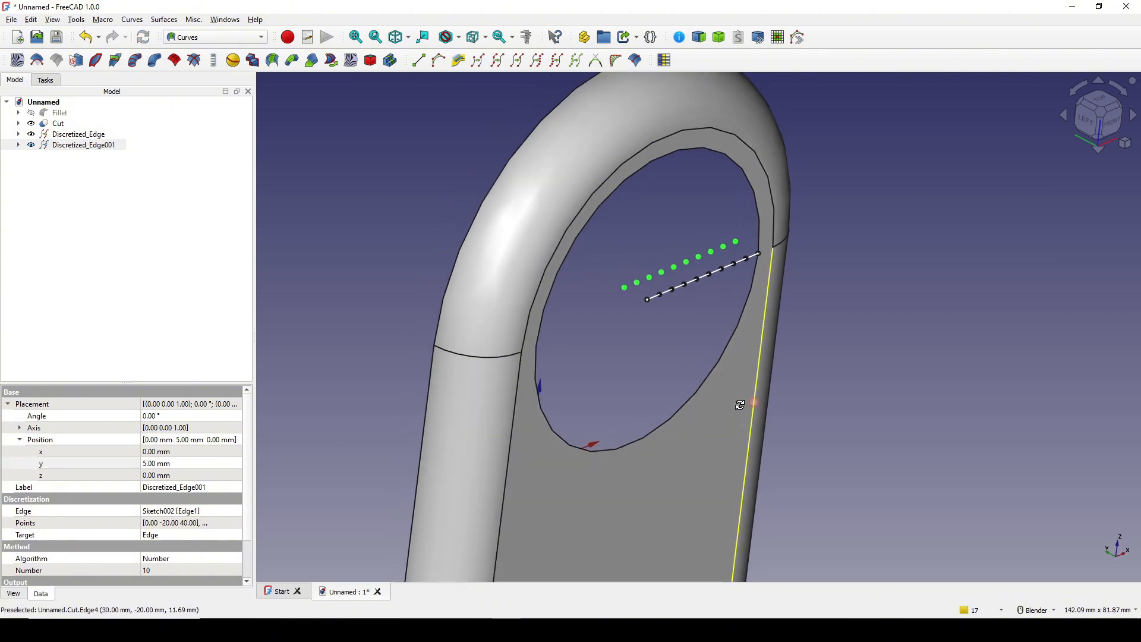
{"action": "middle_click_drag", "start_coordinate": [618, 288], "coordinate": [657, 384], "text": "shift"}
{"action": "middle_click_drag", "start_coordinate": [657, 384], "coordinate": [680, 394]}
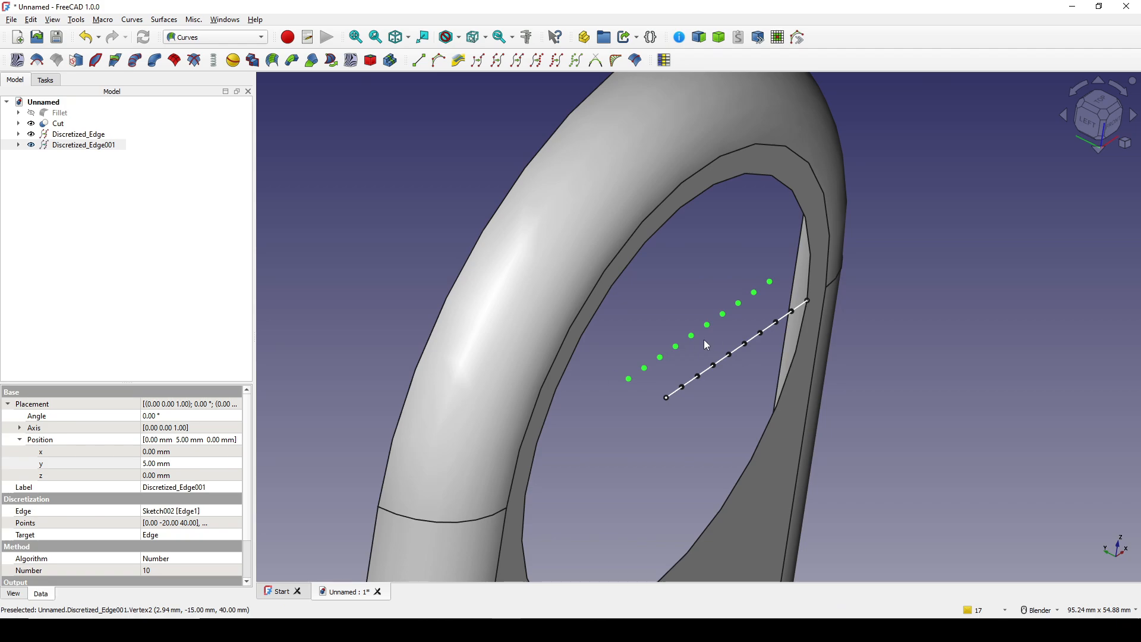
{"action": "middle_click_drag", "start_coordinate": [748, 407], "coordinate": [706, 340], "text": "shift"}
{"action": "left_click", "coordinate": [727, 435]}
{"action": "scroll", "coordinate": [679, 427], "scroll_direction": "down", "scroll_amount": 8}
{"action": "middle_click_drag", "start_coordinate": [783, 340], "coordinate": [759, 360]}
{"action": "scroll", "coordinate": [677, 372], "scroll_direction": "up", "scroll_amount": 5}
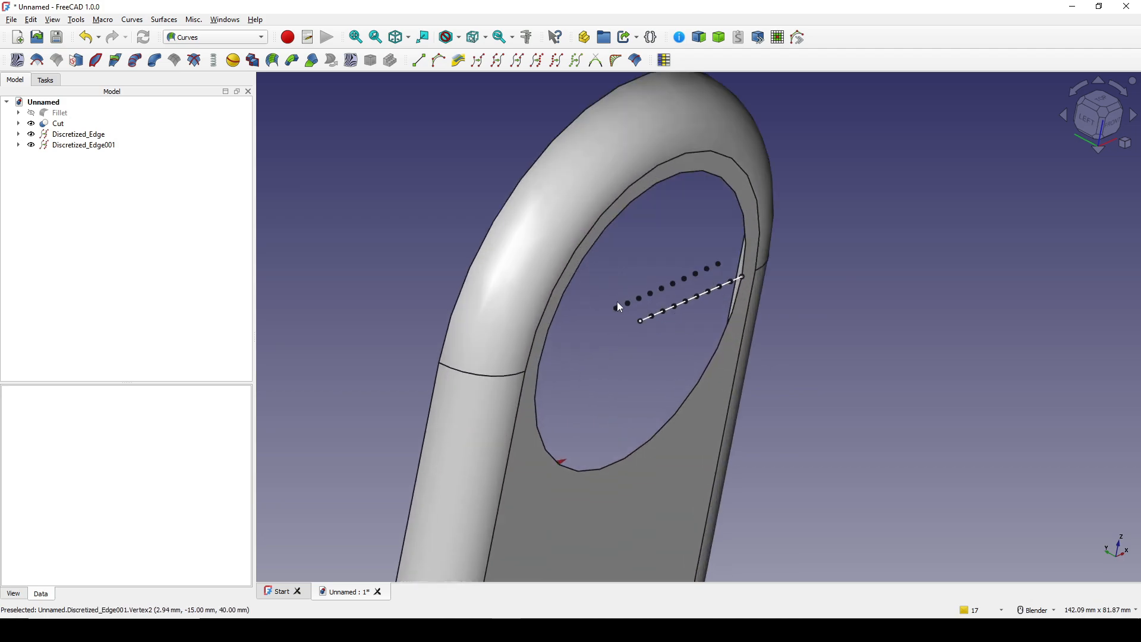
- Hide everything in the view, then show only the two discretized edges
{"action": "scroll", "coordinate": [637, 315], "scroll_direction": "down", "scroll_amount": 6}
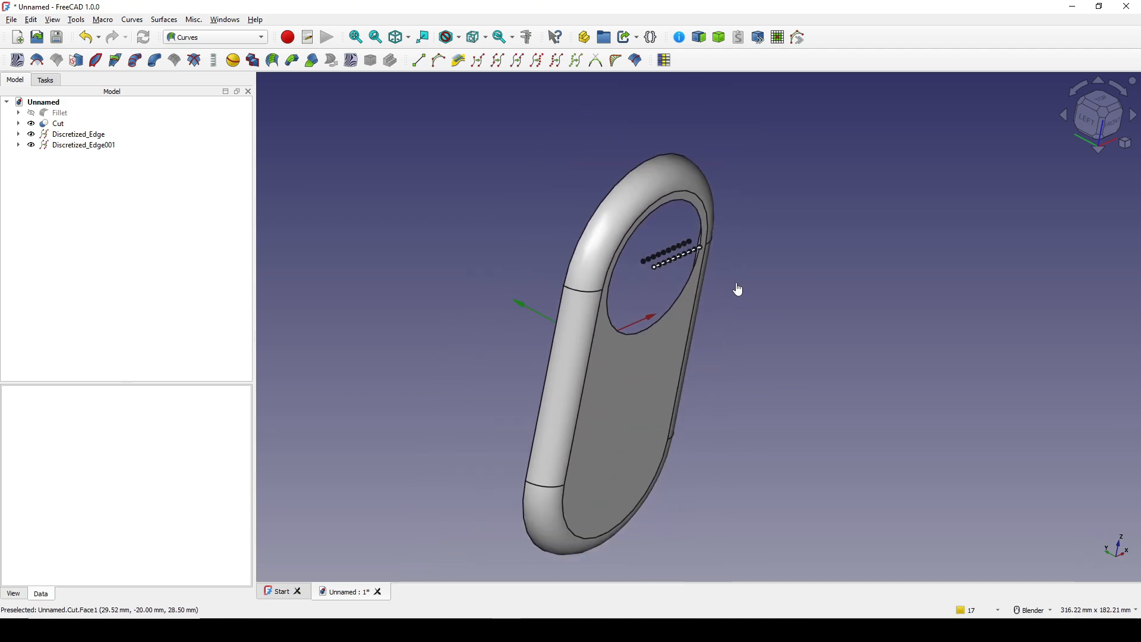
{"action": "key", "text": "shift+b"}
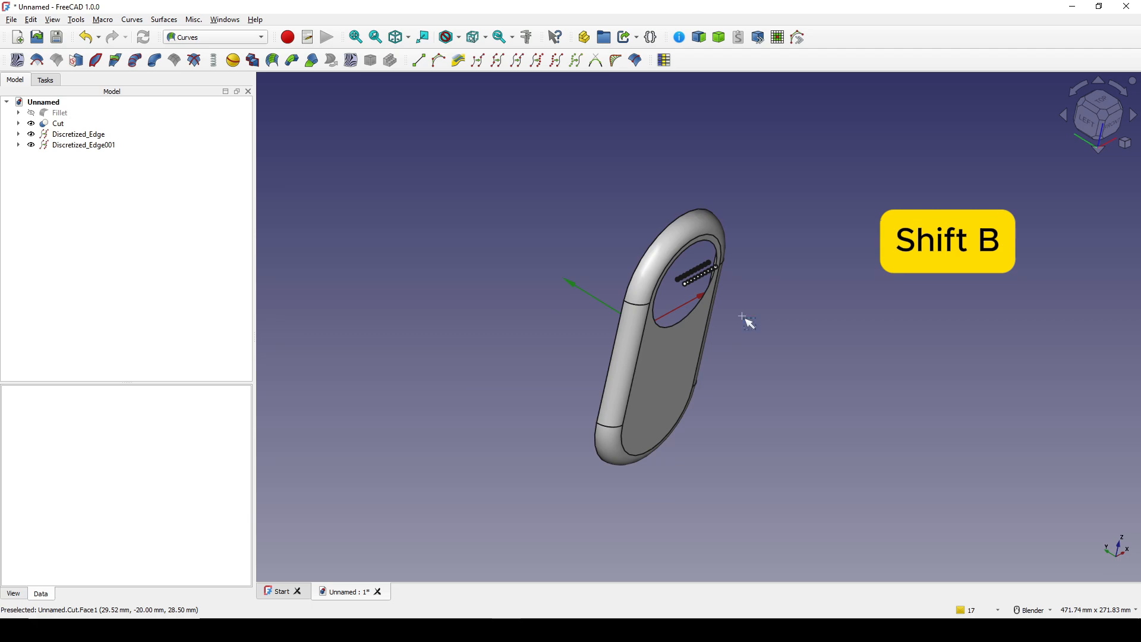
{"action": "left_click_drag", "start_coordinate": [366, 159], "coordinate": [868, 550]}
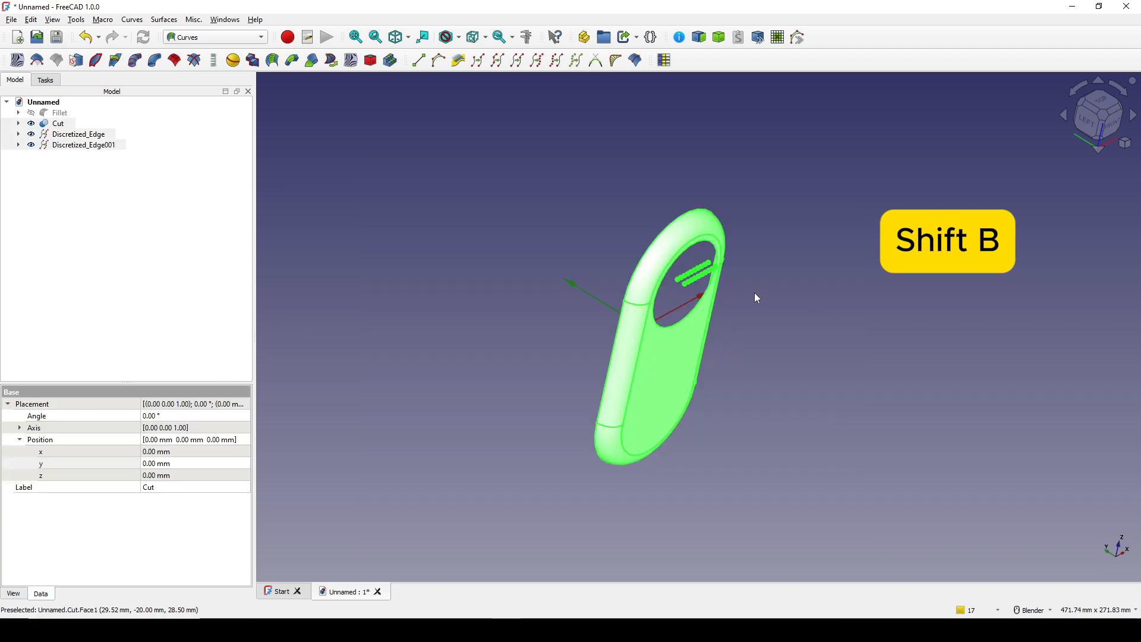
{"action": "key", "text": "space"}
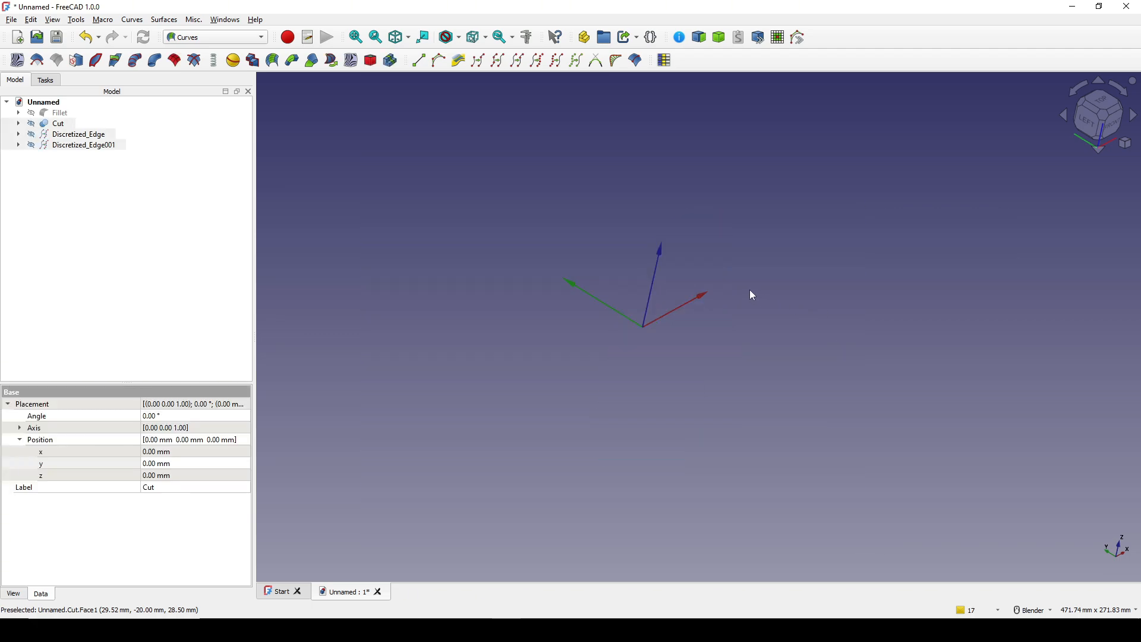
{"action": "left_click", "coordinate": [72, 136]}
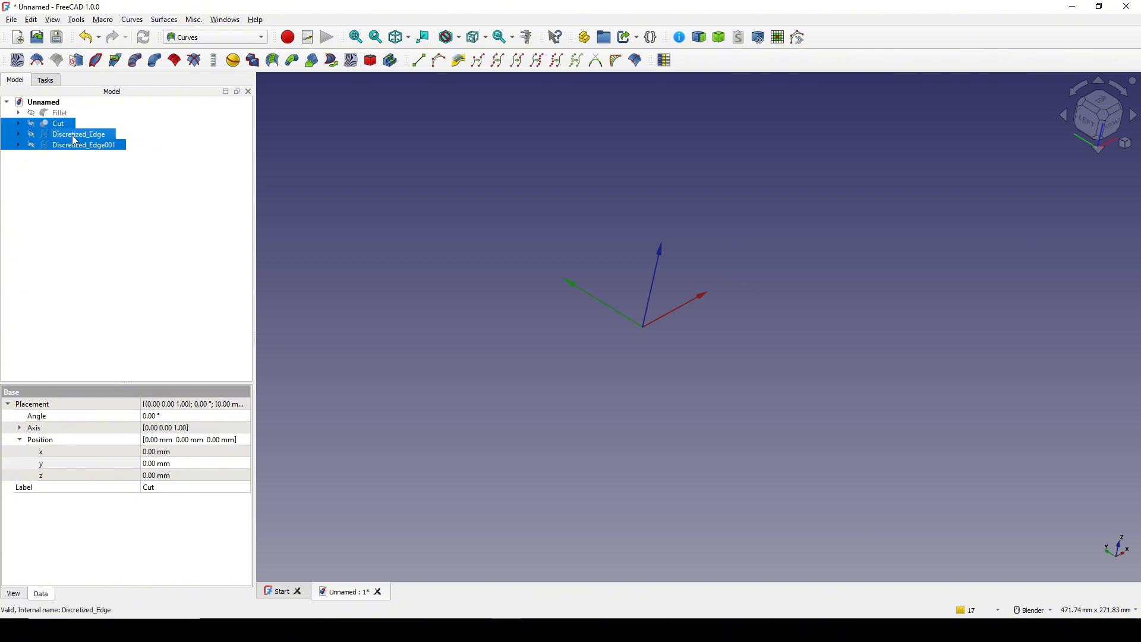
{"action": "left_click", "coordinate": [71, 143], "text": "ctrl"}
{"action": "key", "text": "space"}
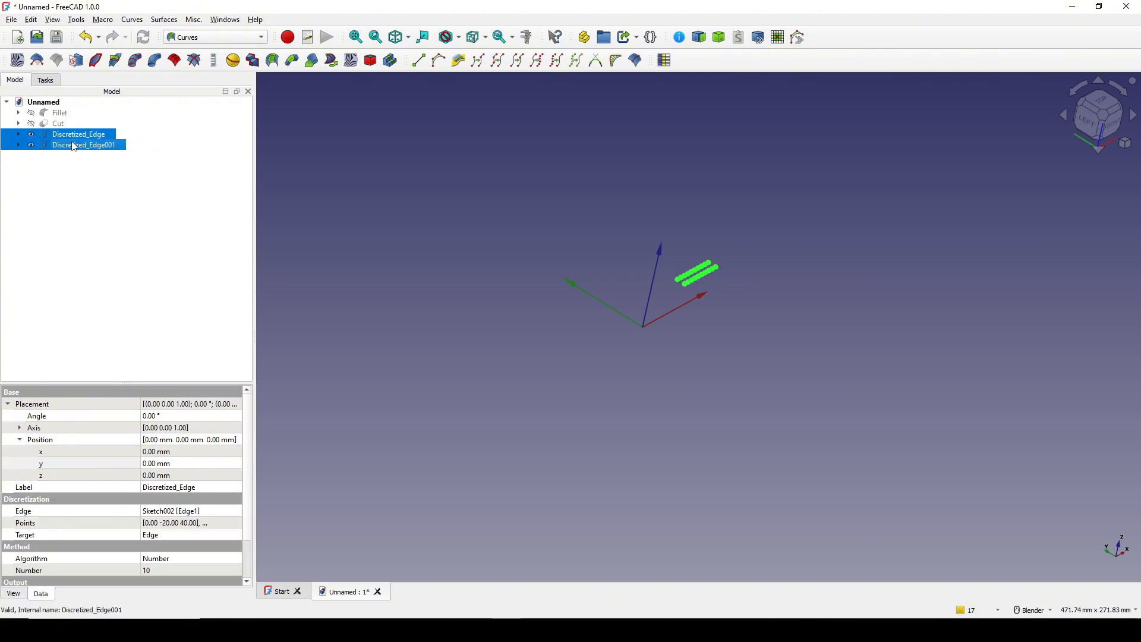
{"action": "scroll", "coordinate": [769, 296], "scroll_direction": "up", "scroll_amount": 5}
{"action": "middle_click_drag", "start_coordinate": [731, 293], "coordinate": [650, 315]}
{"action": "left_click", "coordinate": [794, 338]}
{"action": "middle_click", "coordinate": [787, 355]}
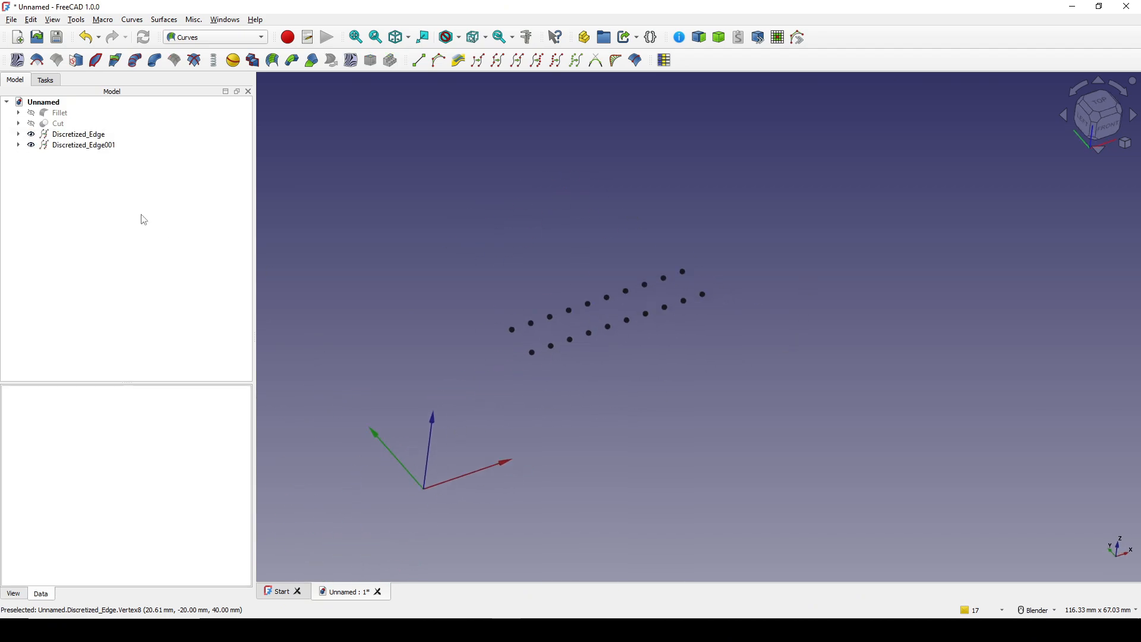
- Switch to the Part workbench and set up a sketch on the front row's two end points with Align O-X-Y attachment
{"action": "left_click", "coordinate": [203, 38]}
{"action": "left_click", "coordinate": [189, 27]}
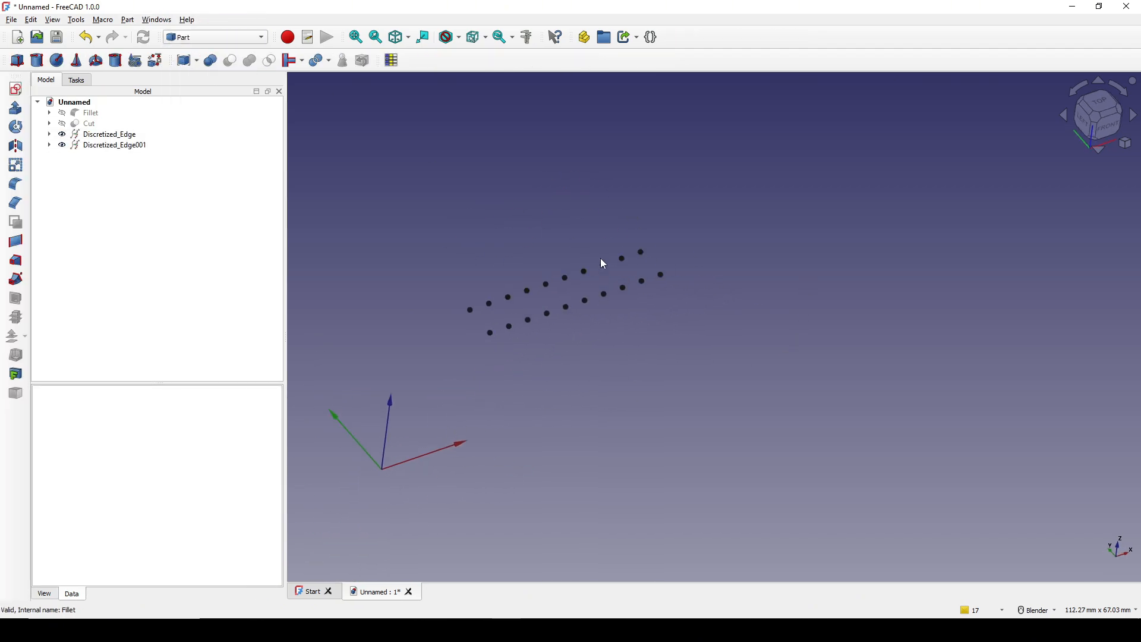
{"action": "mouse_move", "coordinate": [572, 378]}
{"action": "middle_mouse_down", "text": "shift"}
{"action": "mouse_move", "coordinate": [627, 384]}
{"action": "mouse_move", "coordinate": [580, 397]}
{"action": "middle_mouse_up", "text": "shift"}
{"action": "scroll", "coordinate": [580, 397], "scroll_direction": "up", "scroll_amount": 2}
{"action": "middle_click_drag", "start_coordinate": [500, 350], "coordinate": [604, 405], "text": "shift"}
{"action": "middle_click_drag", "start_coordinate": [581, 412], "coordinate": [587, 404]}
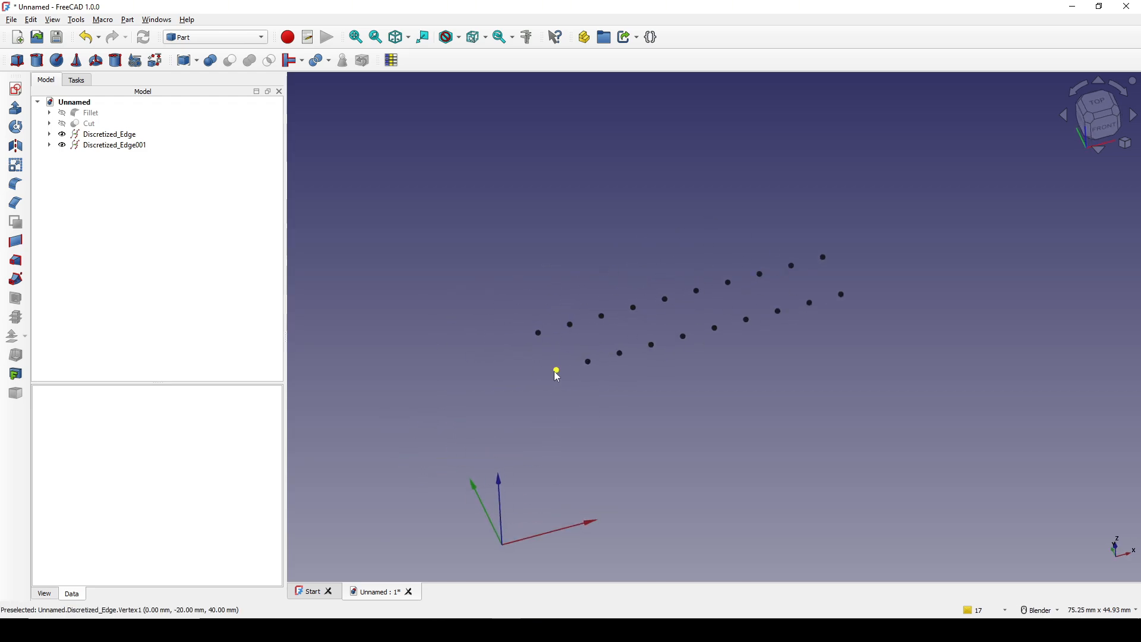
{"action": "left_click", "coordinate": [843, 296], "text": "ctrl"}
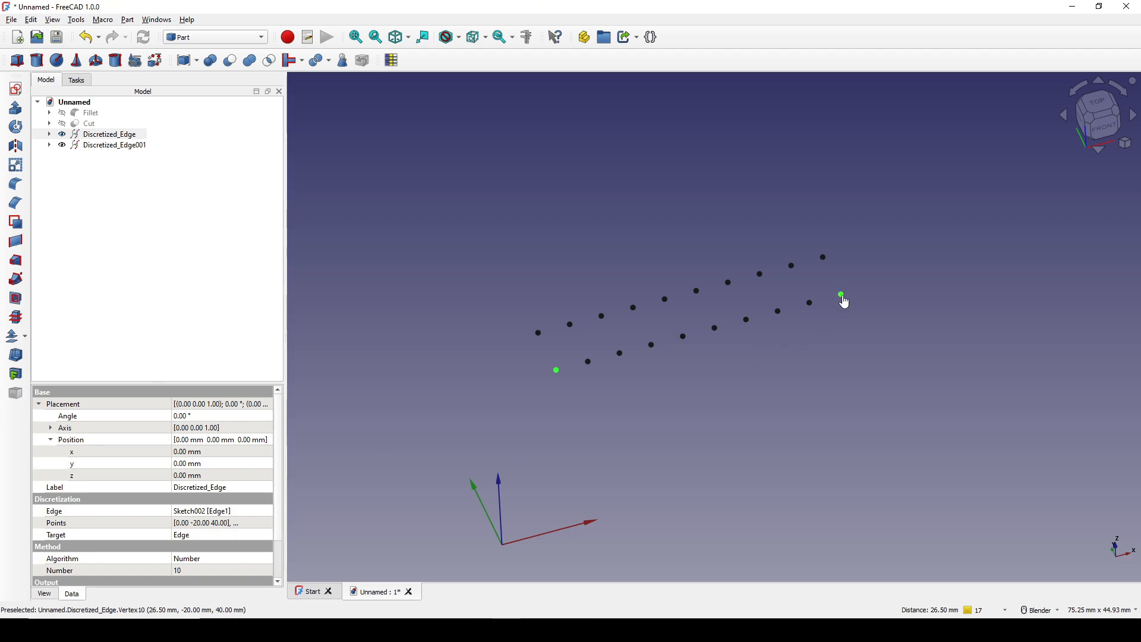
{"action": "left_click", "coordinate": [16, 89]}
{"action": "left_click", "coordinate": [527, 315]}
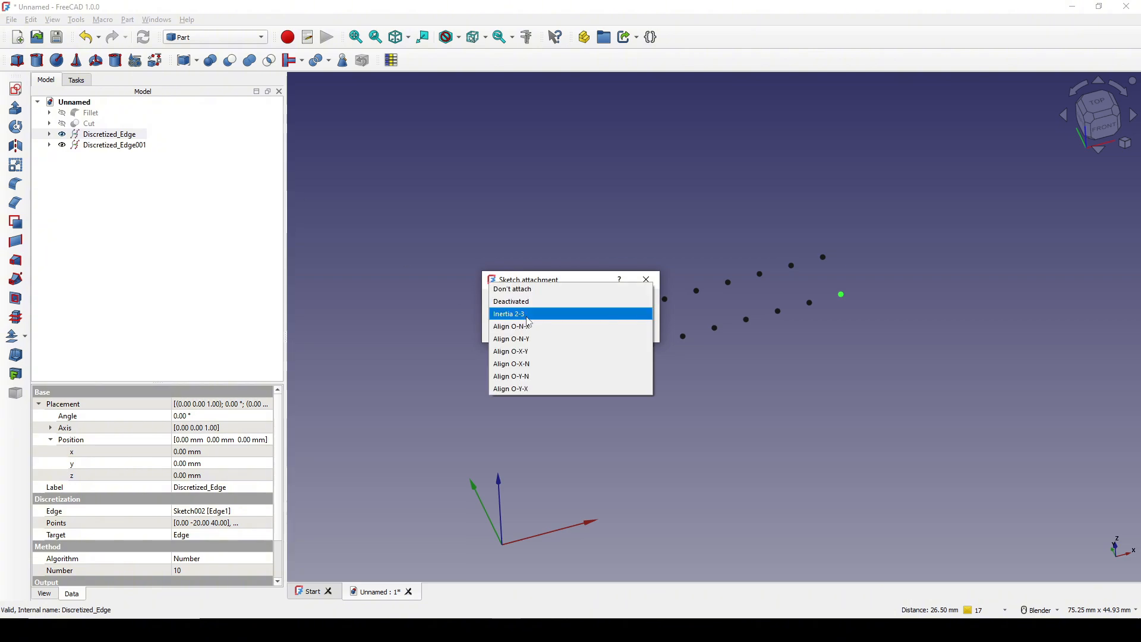
{"action": "left_click", "coordinate": [529, 351]}
{"action": "left_click_drag", "start_coordinate": [543, 286], "coordinate": [344, 252]}
{"action": "key", "text": "Print"}
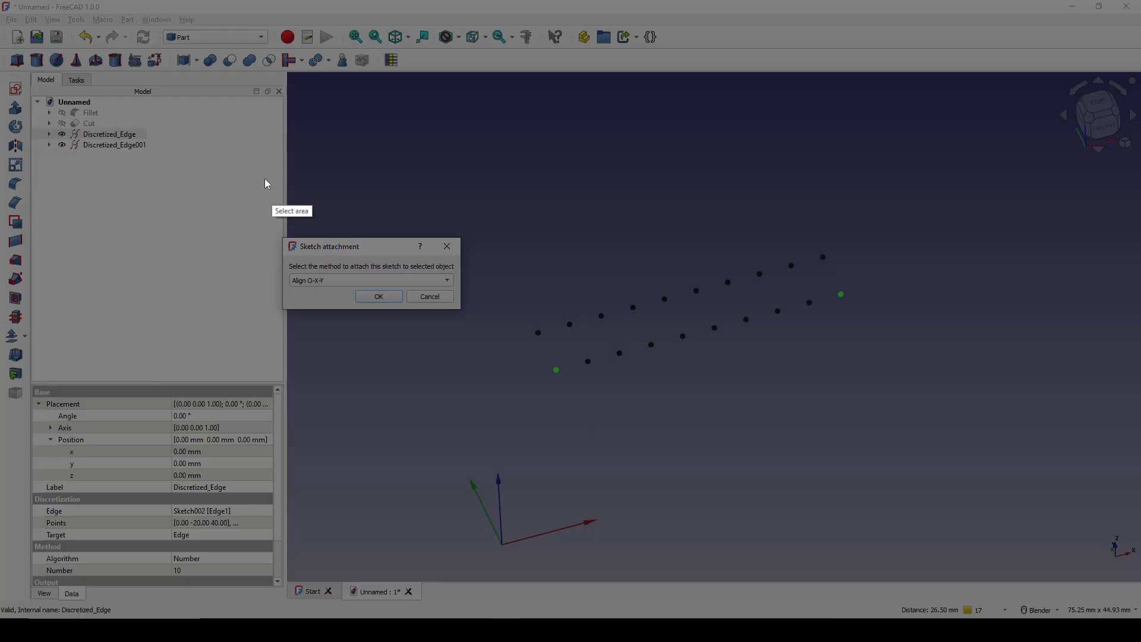
{"action": "mouse_move", "coordinate": [162, 111]}
{"action": "left_mouse_down"}
{"action": "mouse_move", "coordinate": [911, 467]}
{"action": "mouse_move", "coordinate": [1012, 565]}
{"action": "left_mouse_up"}
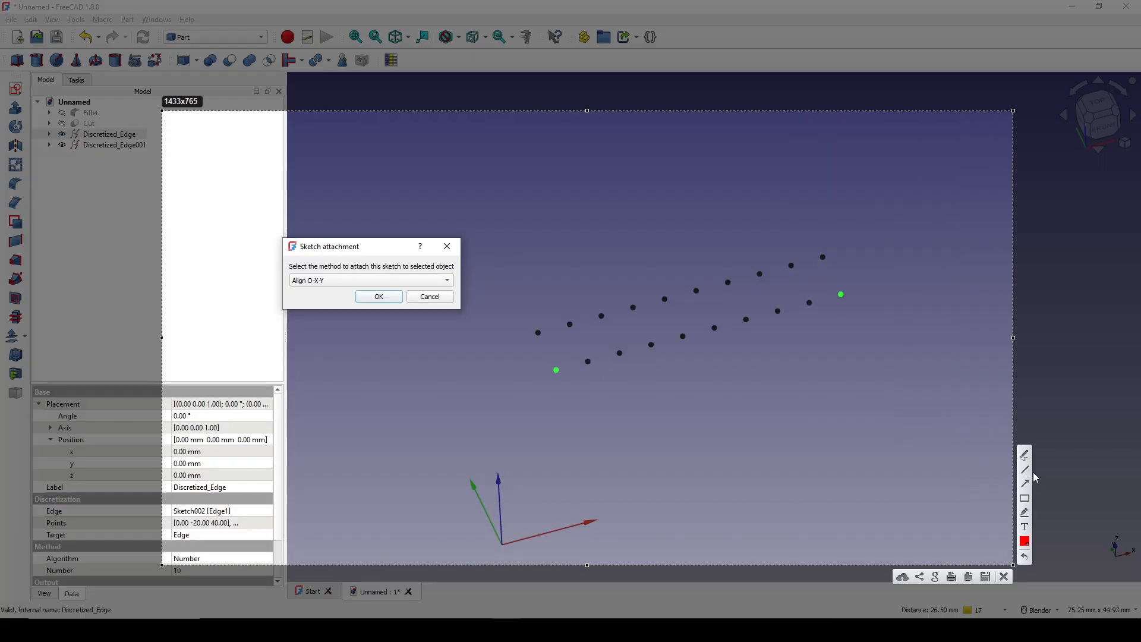
{"action": "mouse_move", "coordinate": [557, 373]}
{"action": "left_mouse_down"}
{"action": "mouse_move", "coordinate": [560, 404]}
{"action": "mouse_move", "coordinate": [578, 418]}
{"action": "mouse_move", "coordinate": [566, 406]}
{"action": "mouse_move", "coordinate": [613, 372]}
{"action": "left_mouse_up"}
{"action": "mouse_move", "coordinate": [709, 349]}
{"action": "left_mouse_down"}
{"action": "mouse_move", "coordinate": [875, 290]}
{"action": "mouse_move", "coordinate": [814, 326]}
{"action": "mouse_move", "coordinate": [894, 318]}
{"action": "mouse_move", "coordinate": [884, 355]}
{"action": "mouse_move", "coordinate": [909, 351]}
{"action": "left_mouse_up"}
{"action": "mouse_move", "coordinate": [563, 379]}
{"action": "left_mouse_down"}
{"action": "mouse_move", "coordinate": [517, 270]}
{"action": "mouse_move", "coordinate": [493, 256]}
{"action": "mouse_move", "coordinate": [522, 227]}
{"action": "left_mouse_up"}
{"action": "mouse_move", "coordinate": [490, 274]}
{"action": "left_mouse_down"}
{"action": "mouse_move", "coordinate": [498, 349]}
{"action": "mouse_move", "coordinate": [507, 301]}
{"action": "left_mouse_up"}
{"action": "left_click_drag", "start_coordinate": [555, 361], "coordinate": [596, 366]}
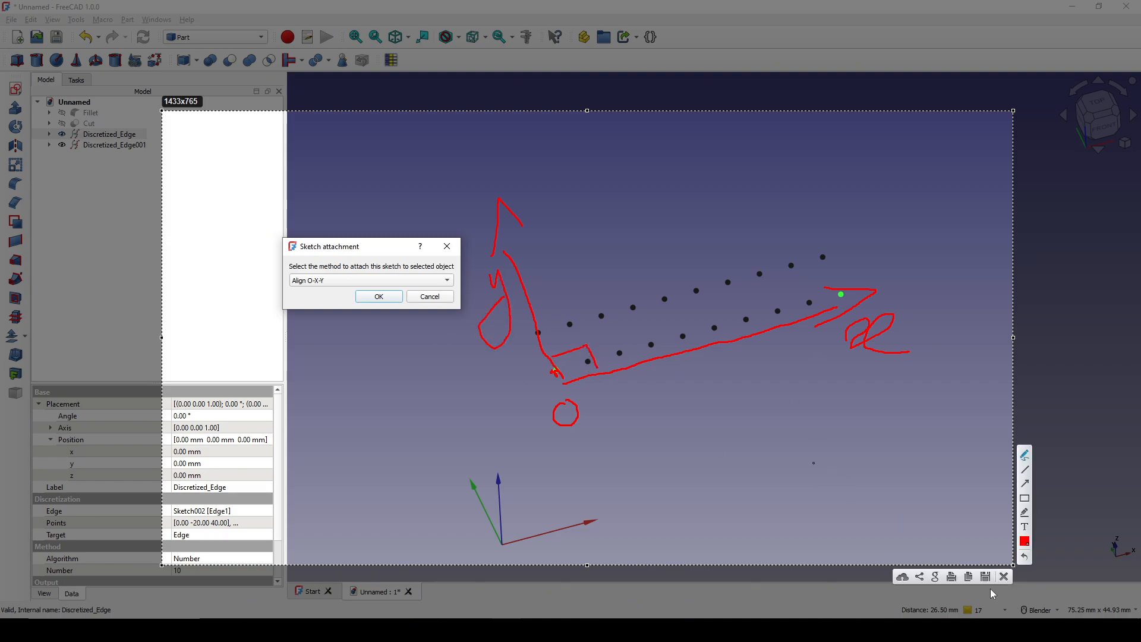
{"action": "left_click", "coordinate": [1003, 576]}
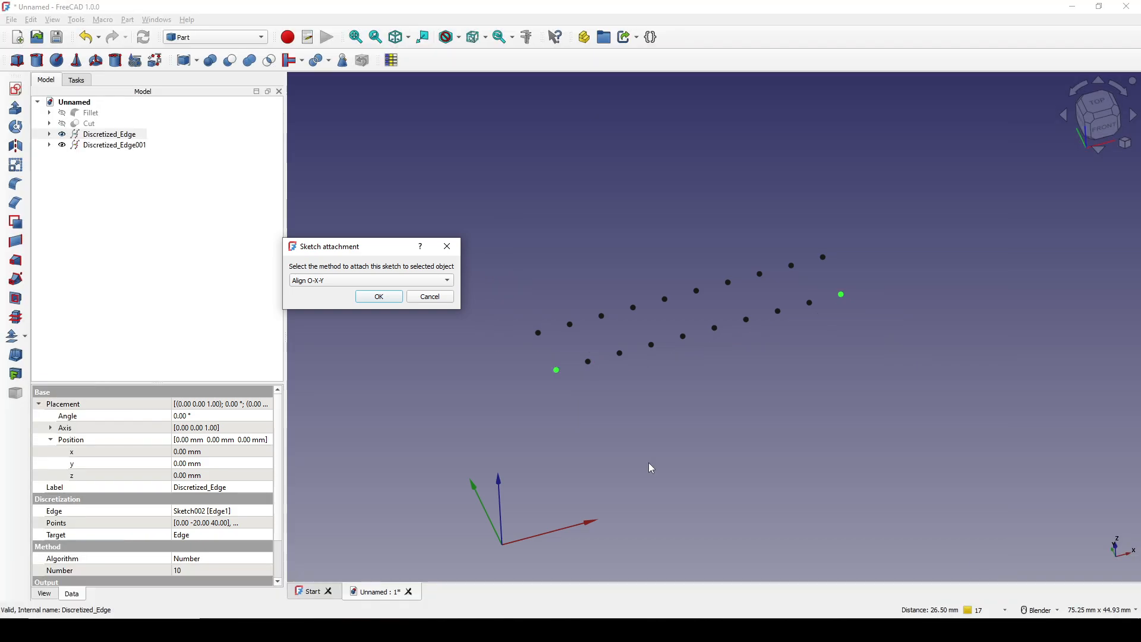
- Create the sketch with the chosen attachment method
{"action": "left_click", "coordinate": [387, 296]}
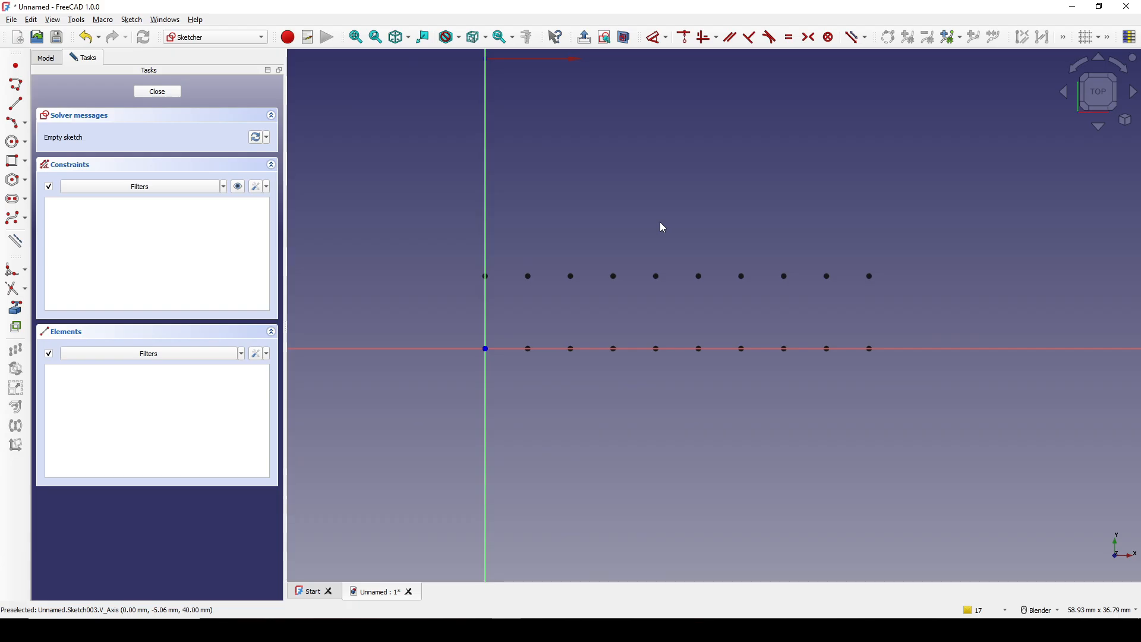
{"action": "key", "text": "Print"}
{"action": "left_click_drag", "start_coordinate": [352, 139], "coordinate": [979, 501]}
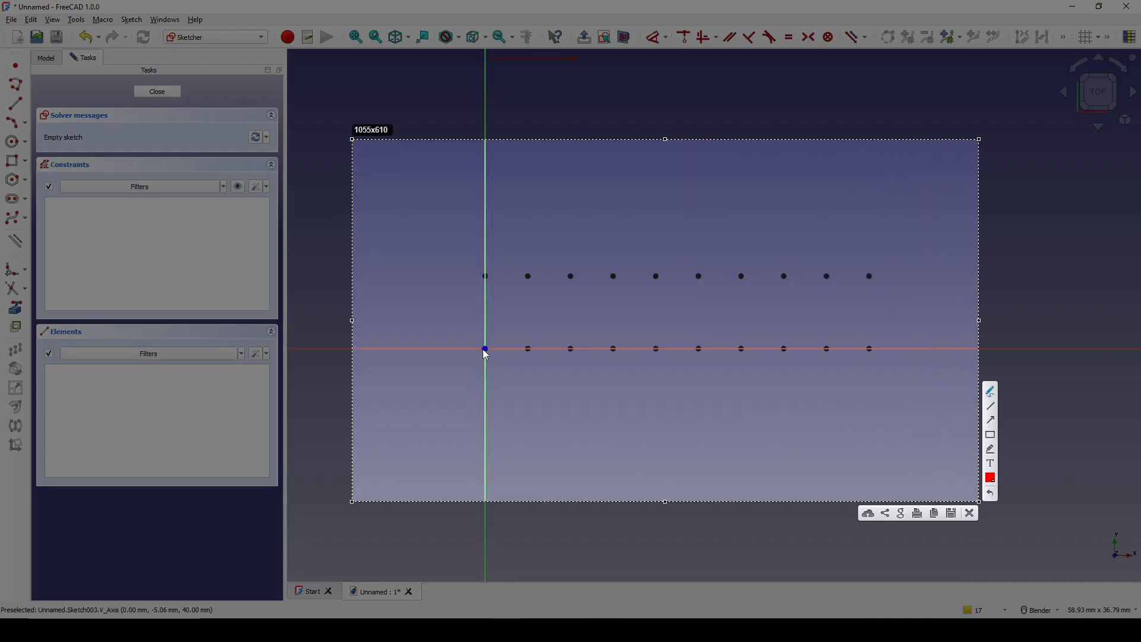
{"action": "mouse_move", "coordinate": [486, 350]}
{"action": "left_mouse_down"}
{"action": "mouse_move", "coordinate": [527, 351]}
{"action": "mouse_move", "coordinate": [553, 334]}
{"action": "mouse_move", "coordinate": [568, 290]}
{"action": "mouse_move", "coordinate": [602, 270]}
{"action": "mouse_move", "coordinate": [633, 296]}
{"action": "mouse_move", "coordinate": [647, 344]}
{"action": "mouse_move", "coordinate": [683, 357]}
{"action": "left_mouse_up"}
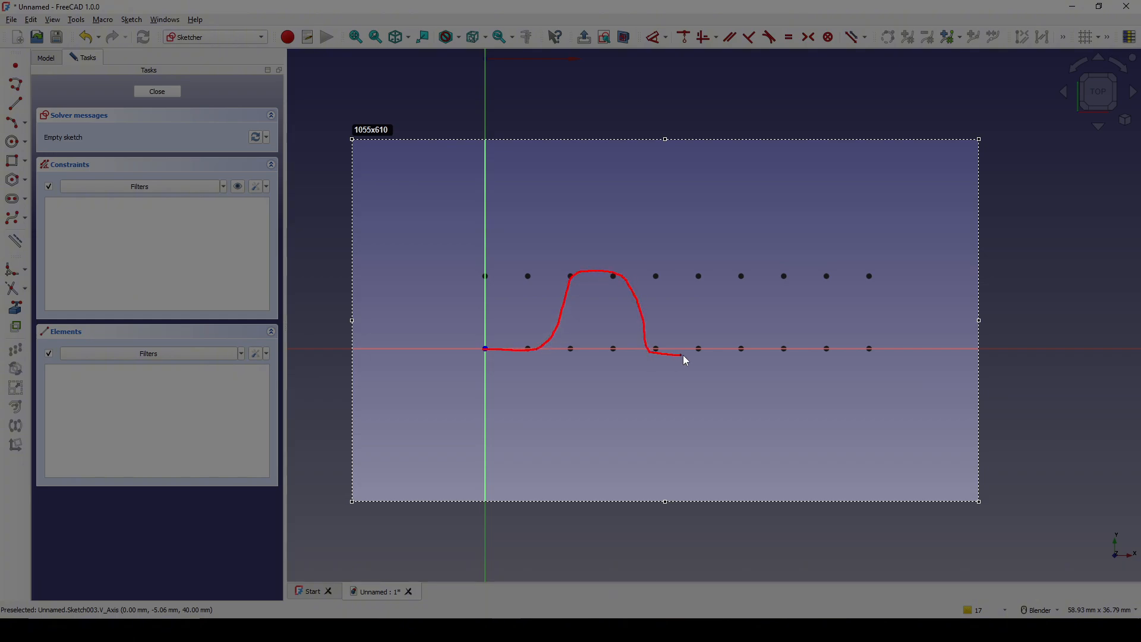
{"action": "mouse_move", "coordinate": [760, 275]}
{"action": "left_mouse_down"}
{"action": "mouse_move", "coordinate": [837, 350]}
{"action": "mouse_move", "coordinate": [862, 355]}
{"action": "left_mouse_up"}
{"action": "left_click", "coordinate": [972, 513]}
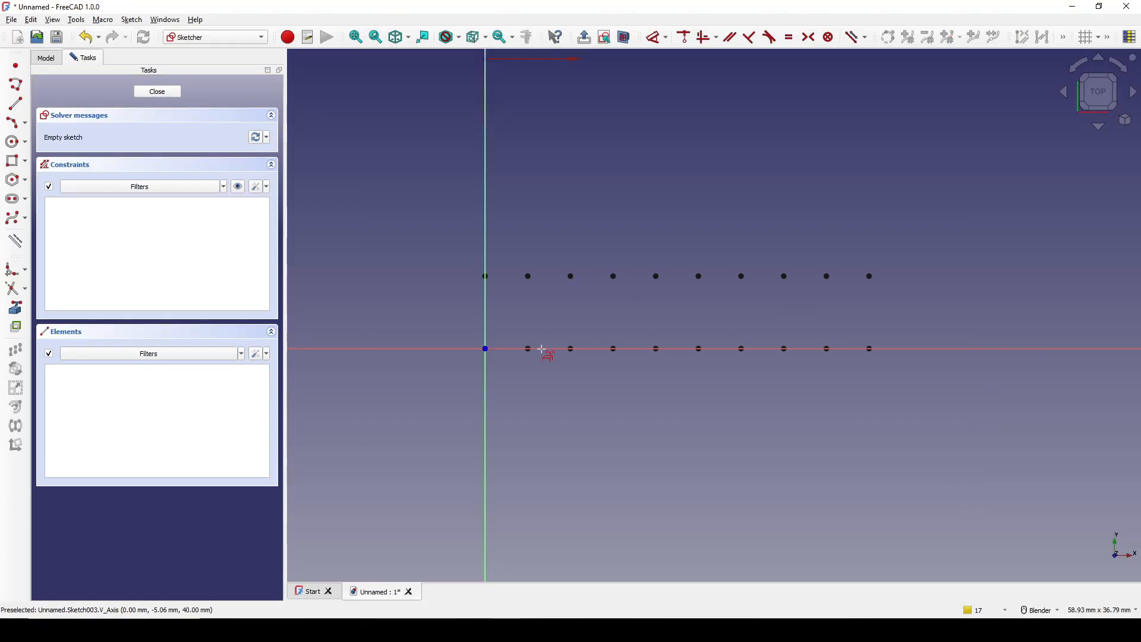
- Add as external geometry the lower row's 2nd, 5th, 6th, 9th and 10th points and the upper row's 3rd, 4th, 7th and 8th points
{"action": "scroll", "coordinate": [529, 349], "scroll_direction": "up", "scroll_amount": 3}
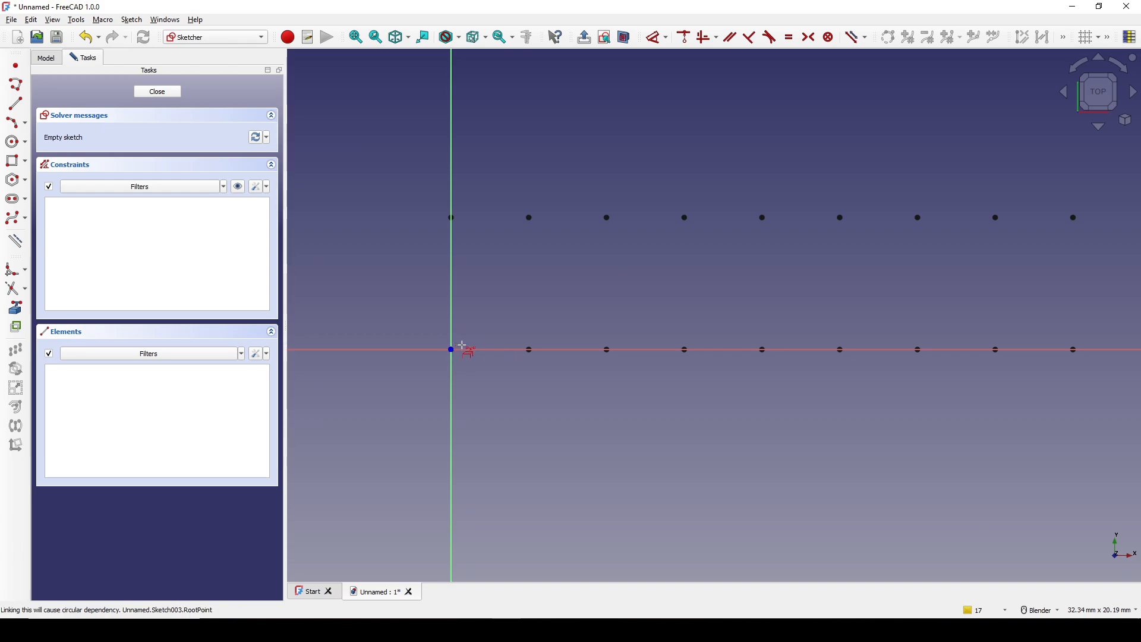
{"action": "left_click", "coordinate": [528, 350]}
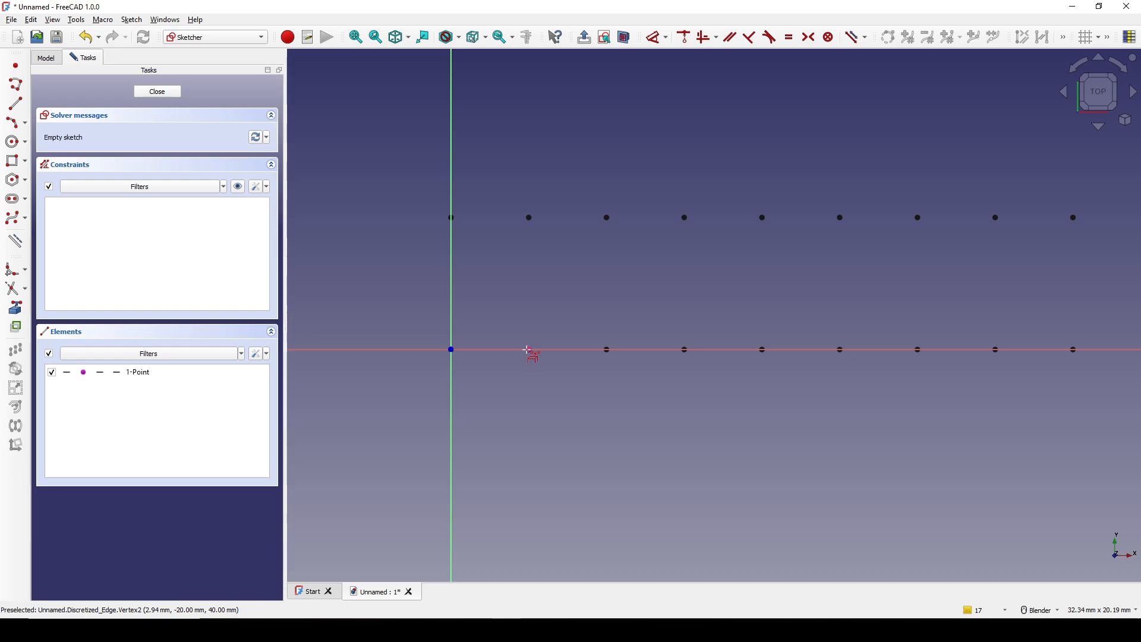
{"action": "left_click", "coordinate": [607, 218]}
{"action": "left_click", "coordinate": [685, 218]}
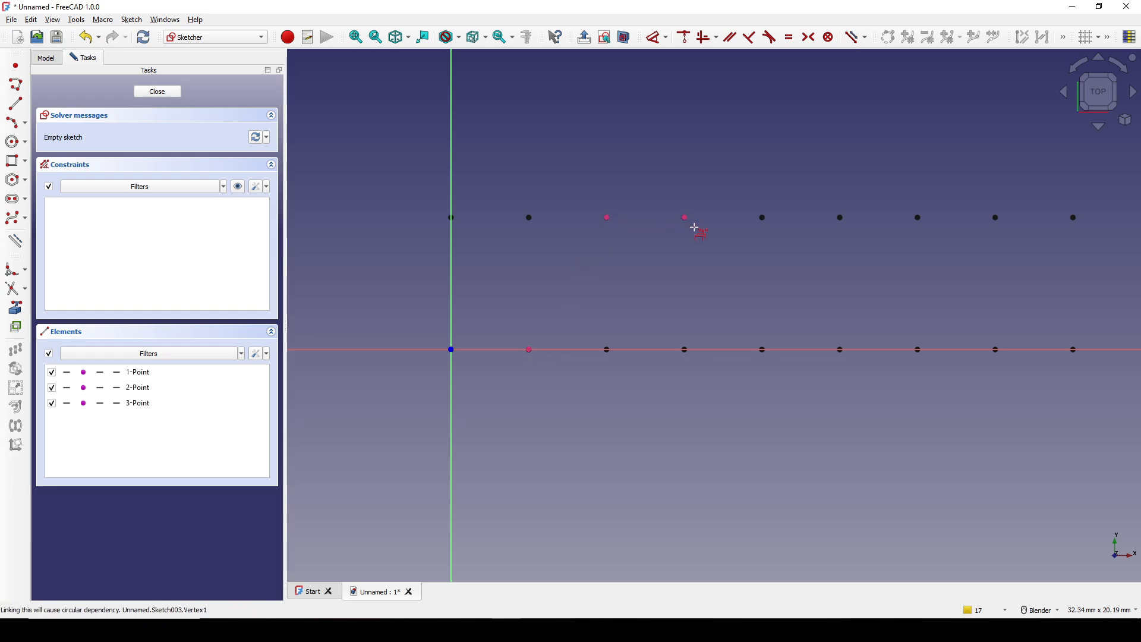
{"action": "left_click", "coordinate": [763, 350]}
{"action": "left_click", "coordinate": [840, 349]}
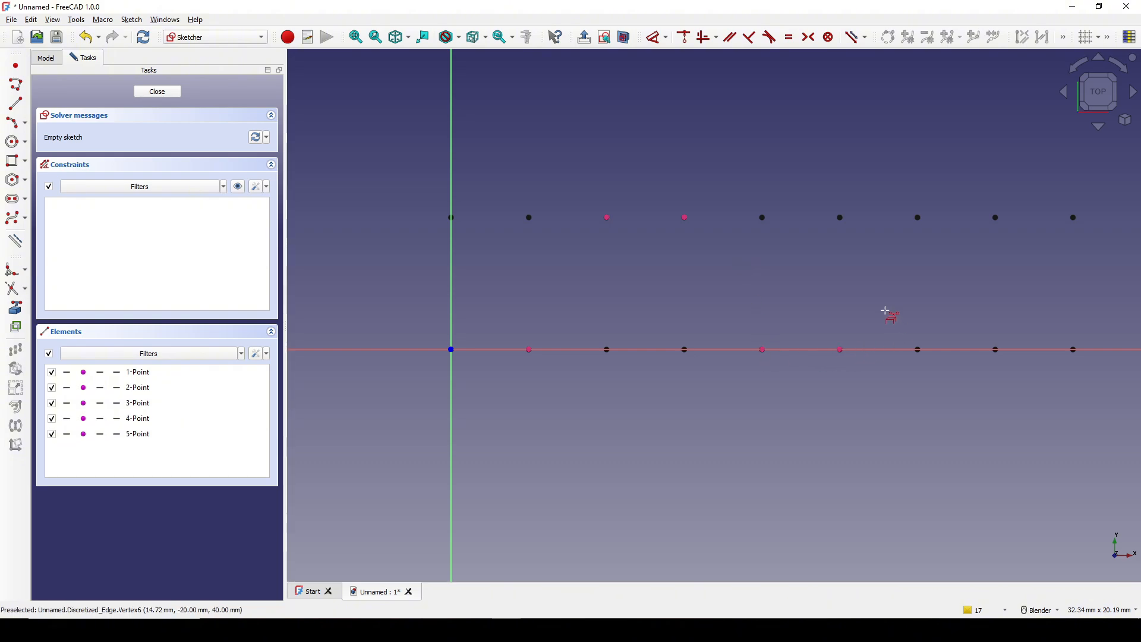
{"action": "middle_click_drag", "start_coordinate": [886, 310], "coordinate": [723, 319], "text": "shift"}
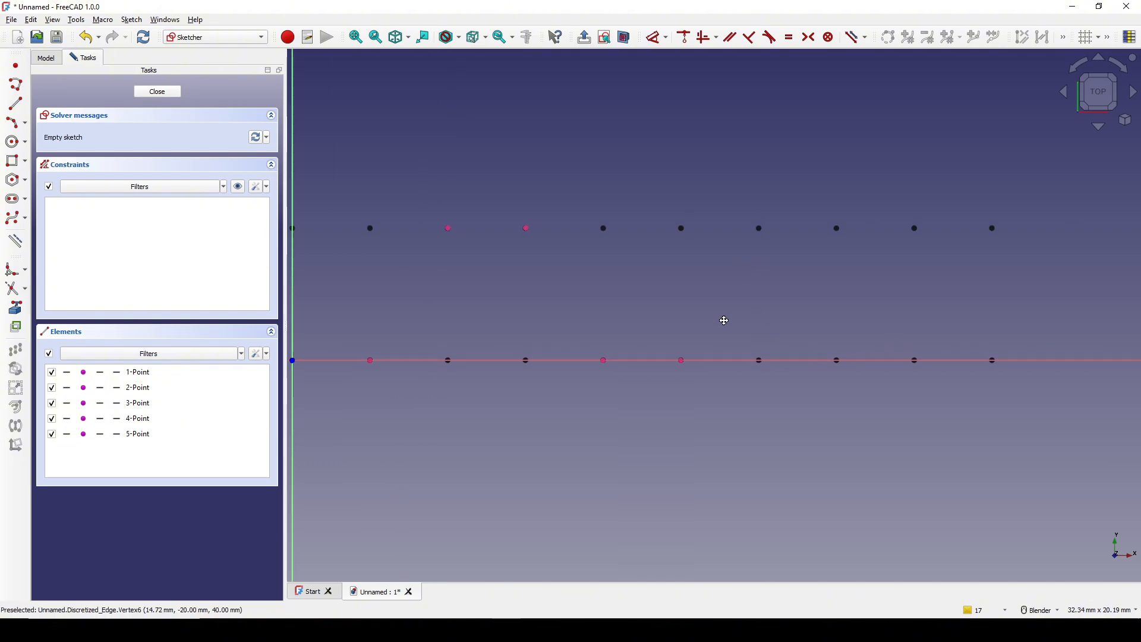
{"action": "left_click", "coordinate": [761, 228]}
{"action": "left_click", "coordinate": [838, 228]}
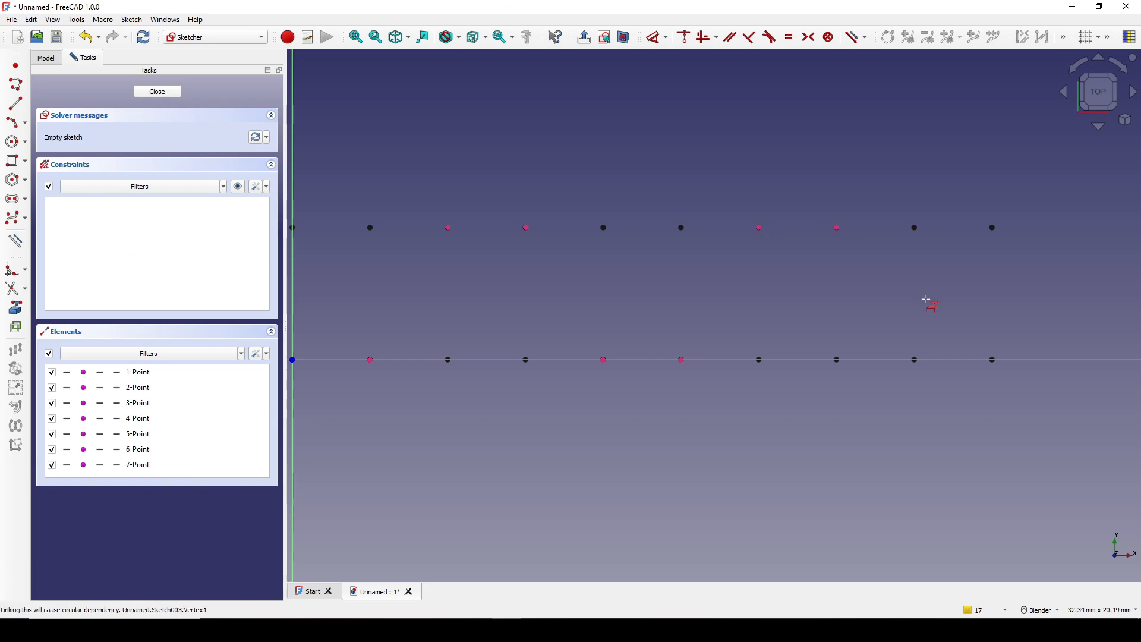
{"action": "left_click", "coordinate": [916, 358]}
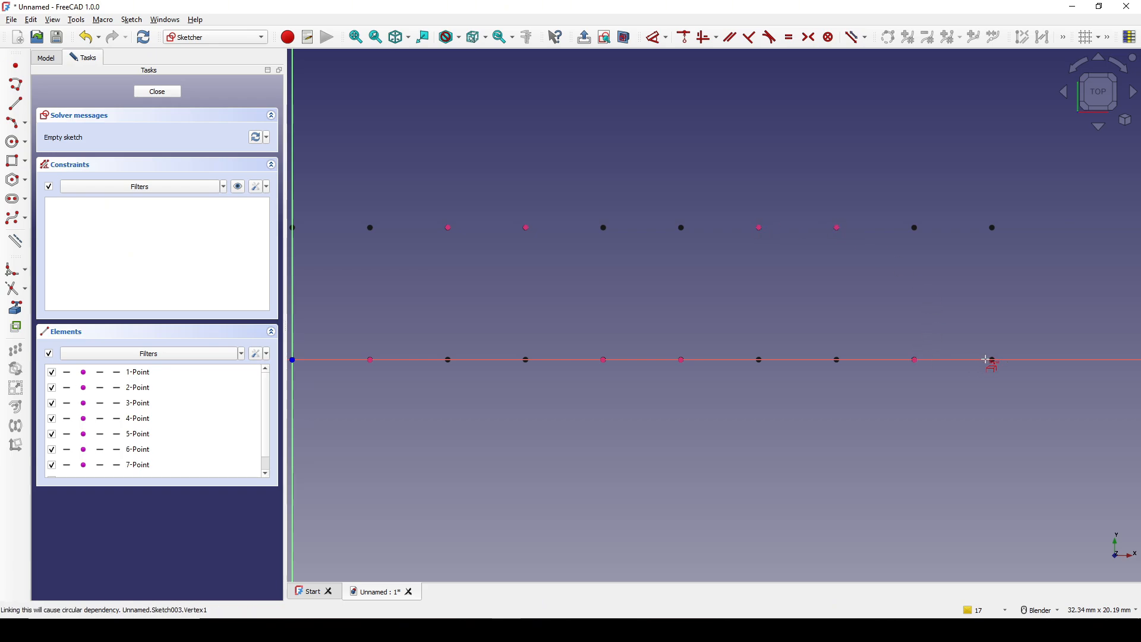
{"action": "left_click", "coordinate": [993, 359]}
{"action": "scroll", "coordinate": [912, 398], "scroll_direction": "down", "scroll_amount": 2}
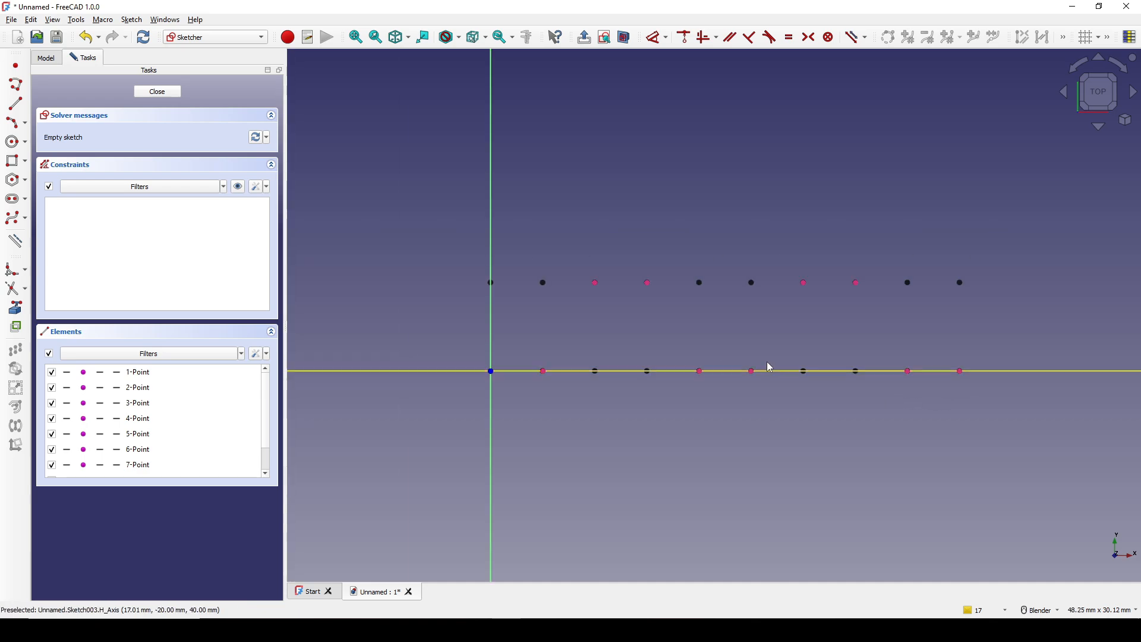
{"action": "middle_click_drag", "start_coordinate": [764, 367], "coordinate": [737, 347], "text": "shift"}
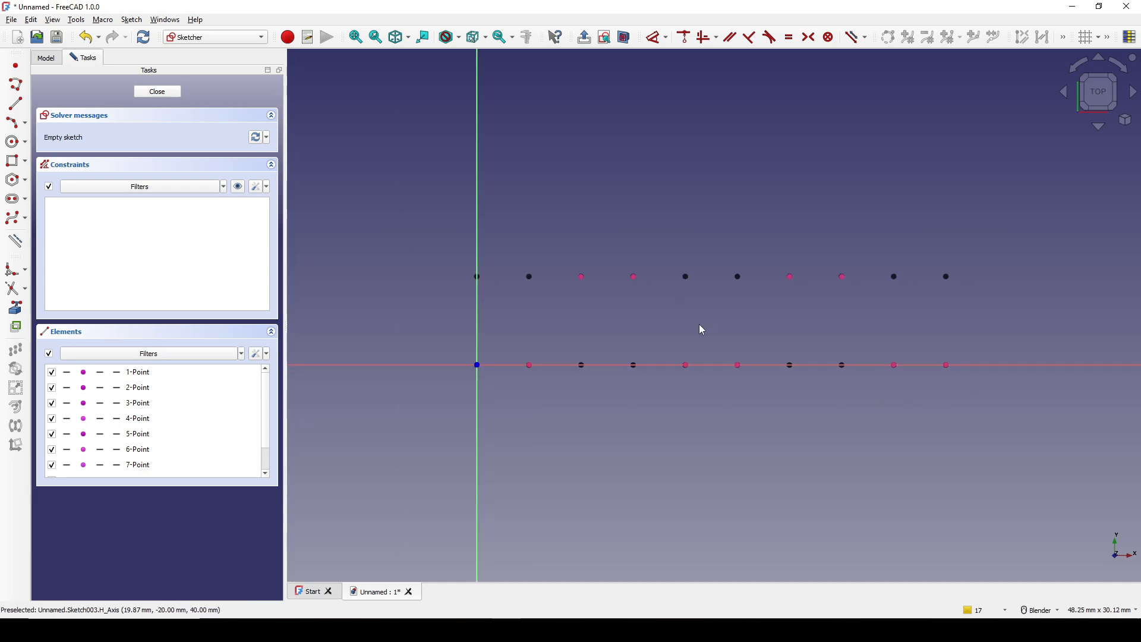
- Draw a degree 3 B-spline by control points from the origin over the nine projected points in order, and close the sketch
{"action": "left_click", "coordinate": [13, 218]}
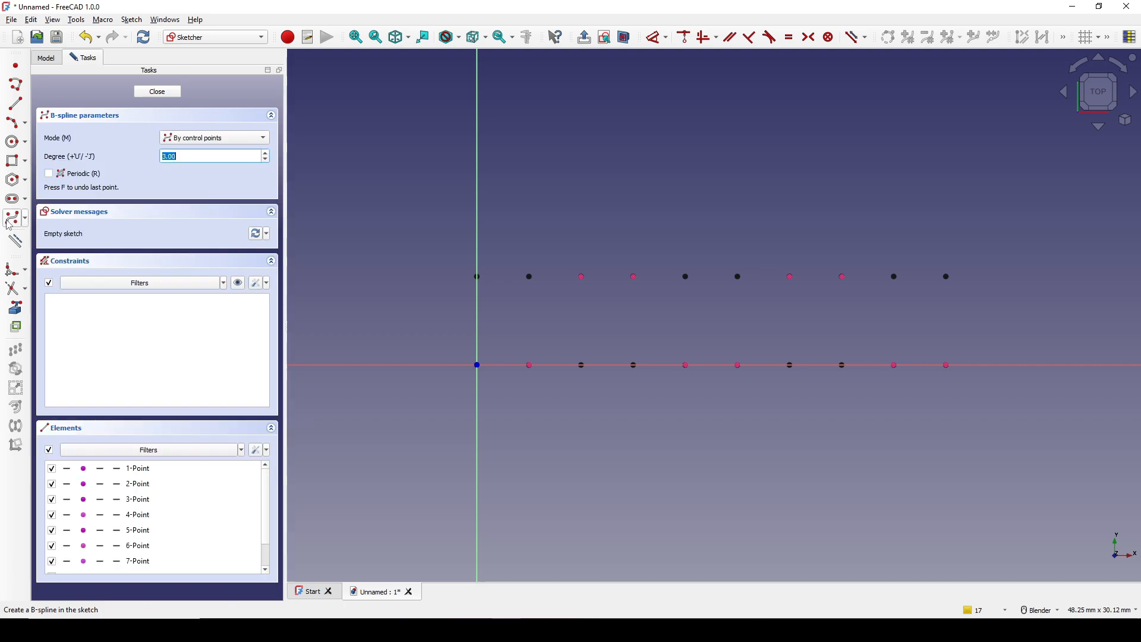
{"action": "scroll", "coordinate": [461, 364], "scroll_direction": "up", "scroll_amount": 2}
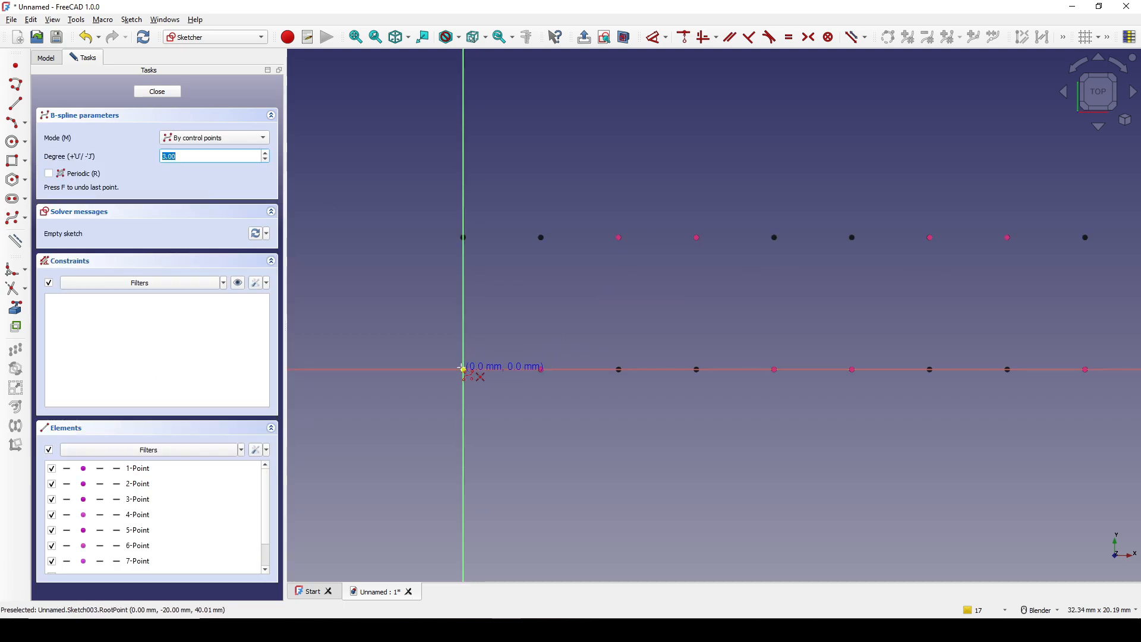
{"action": "left_click", "coordinate": [463, 368]}
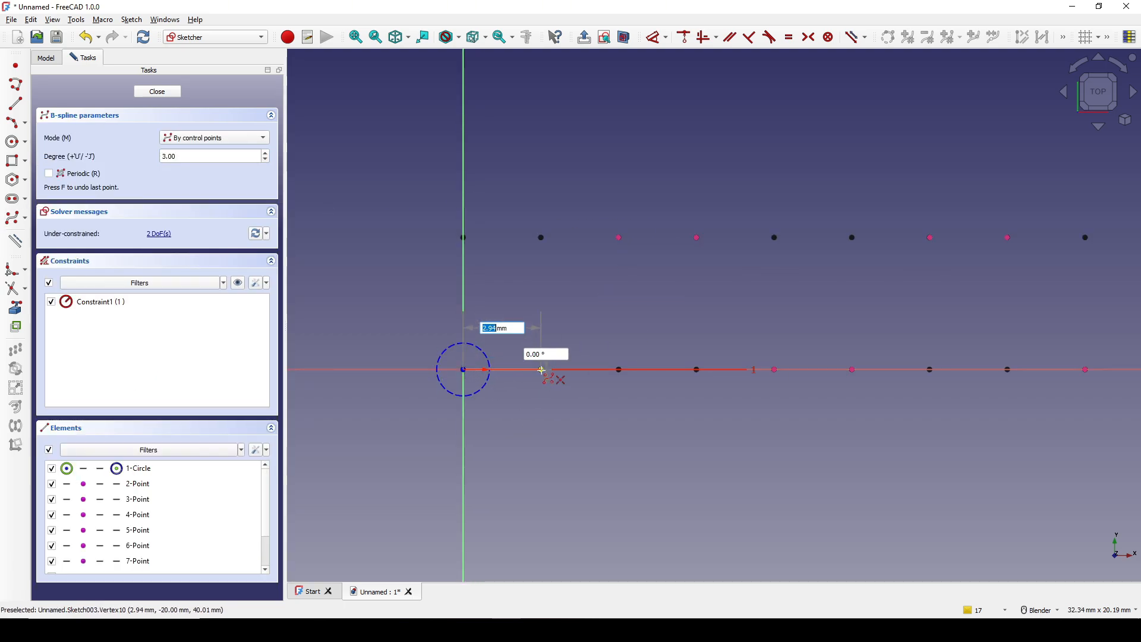
{"action": "left_click", "coordinate": [542, 370]}
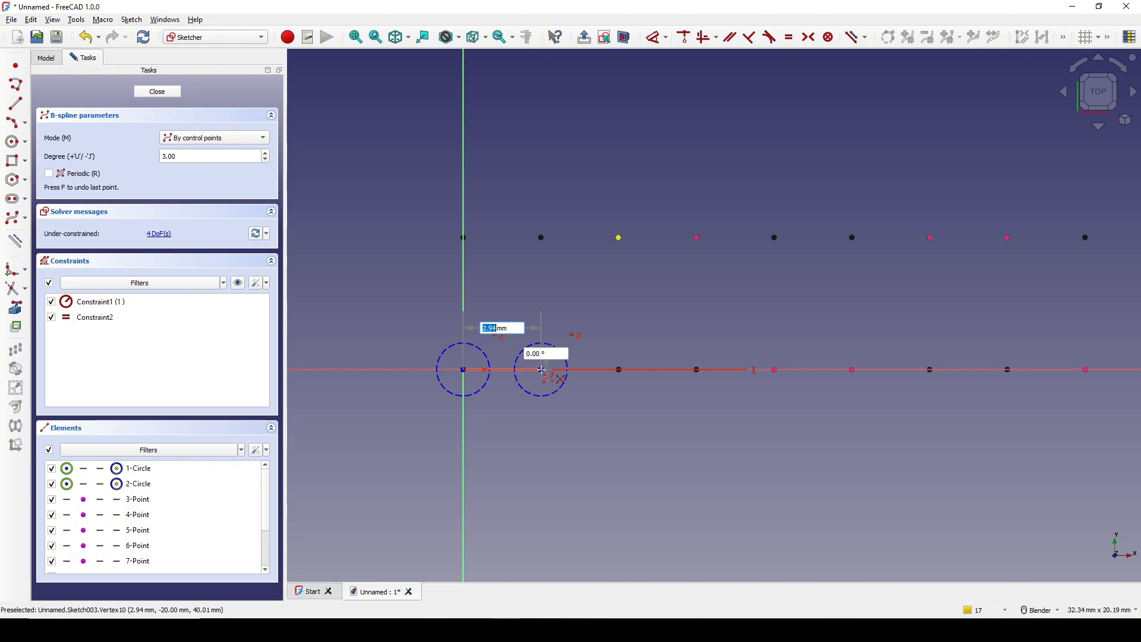
{"action": "left_click", "coordinate": [618, 238]}
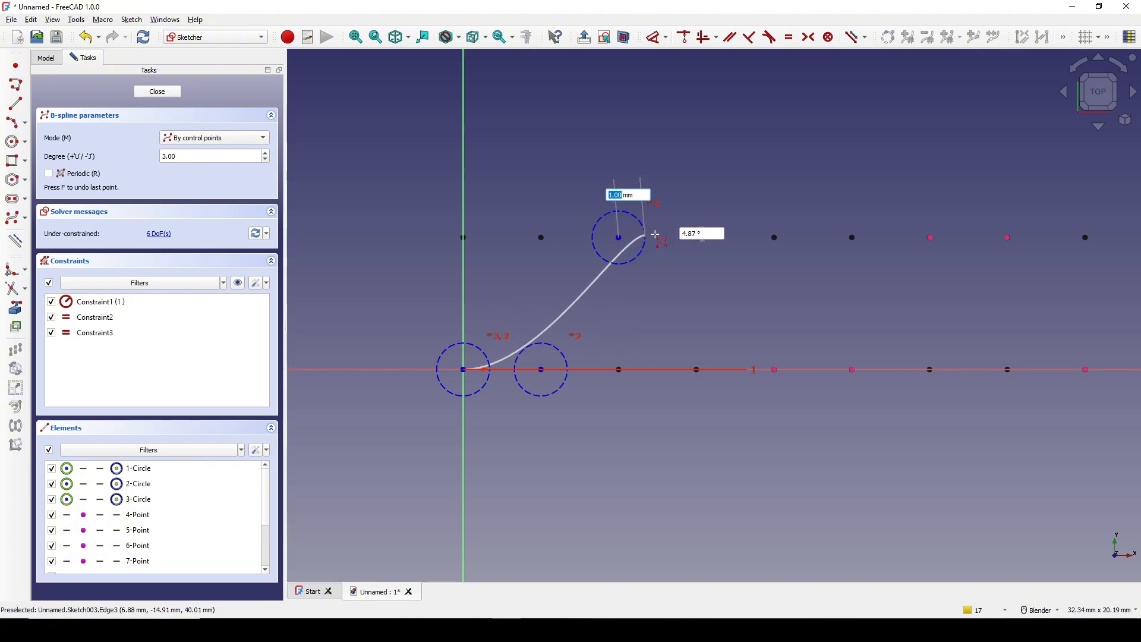
{"action": "left_click", "coordinate": [697, 237]}
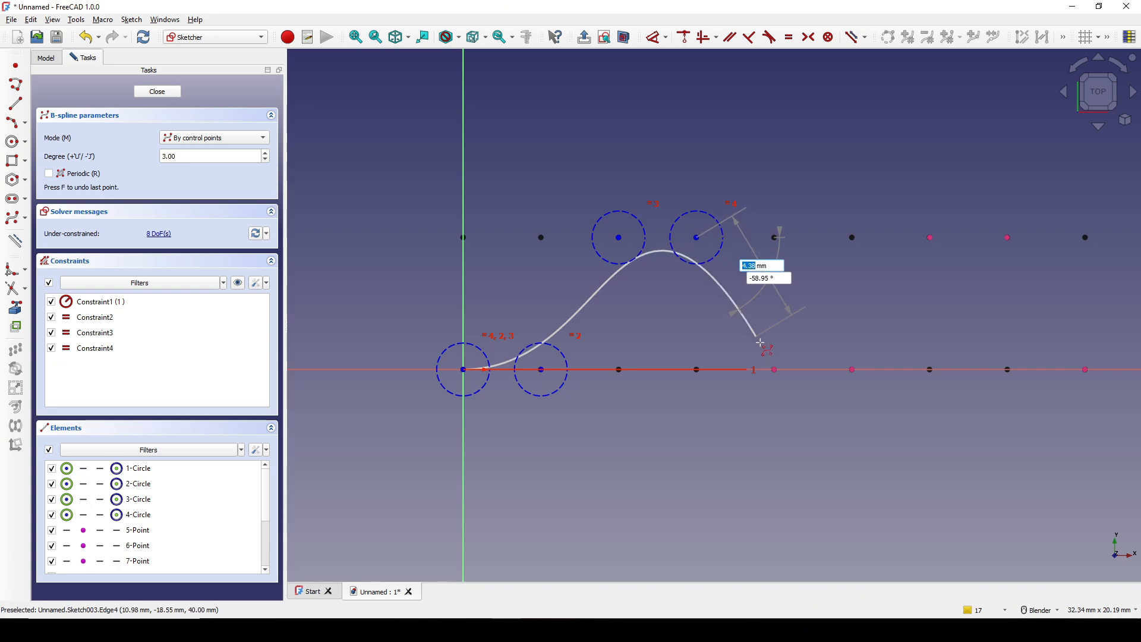
{"action": "left_click", "coordinate": [774, 370]}
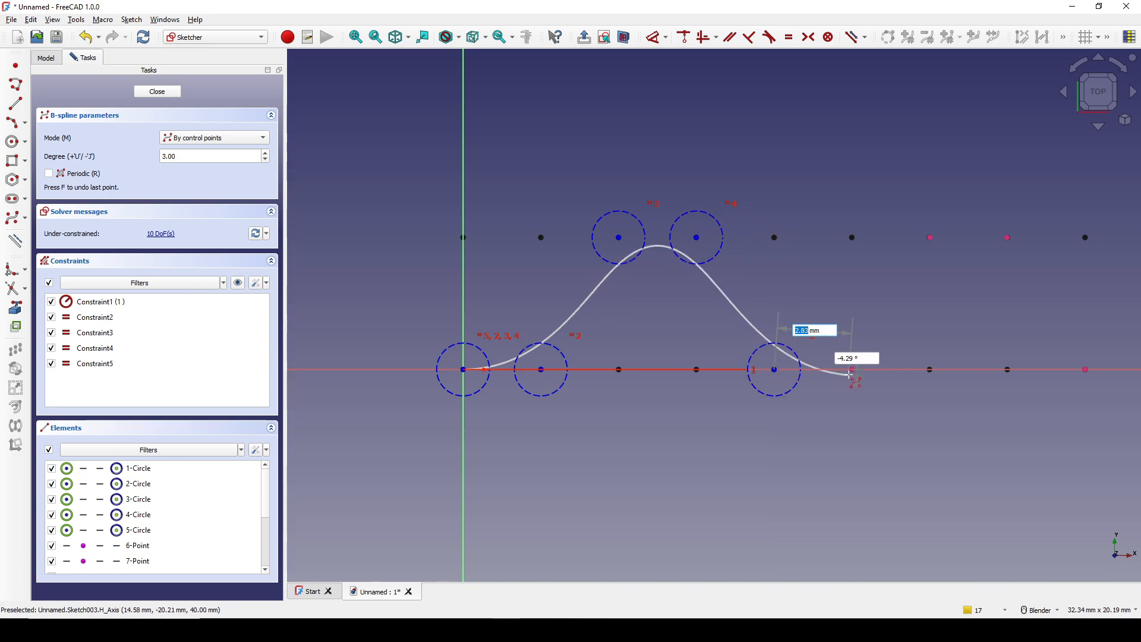
{"action": "left_click", "coordinate": [852, 369]}
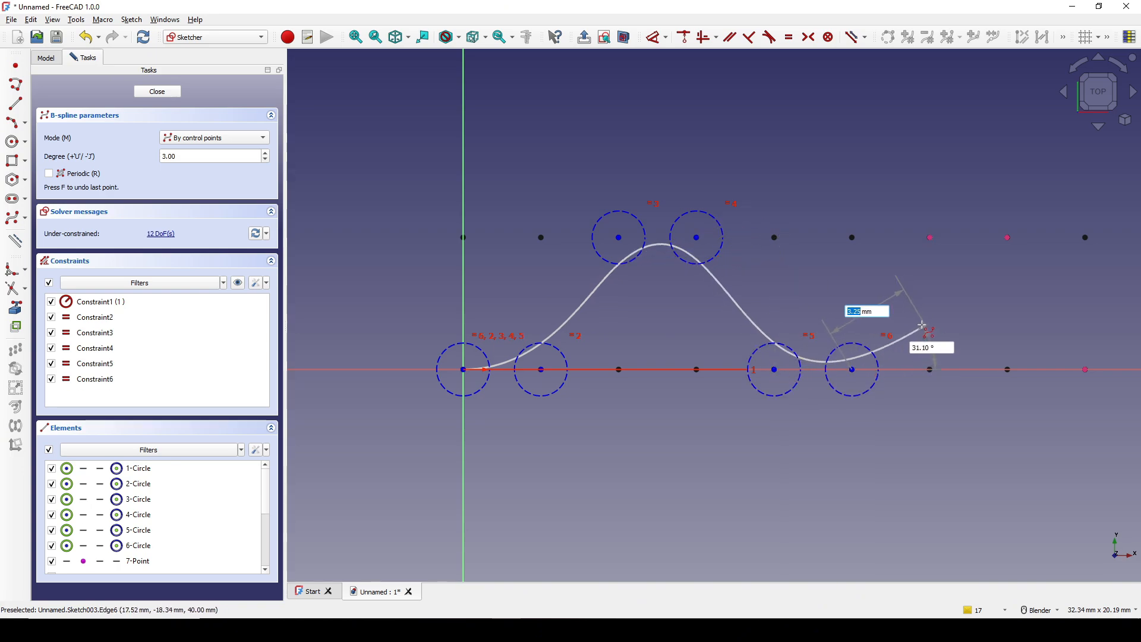
{"action": "middle_click_drag", "start_coordinate": [933, 309], "coordinate": [775, 319], "text": "shift"}
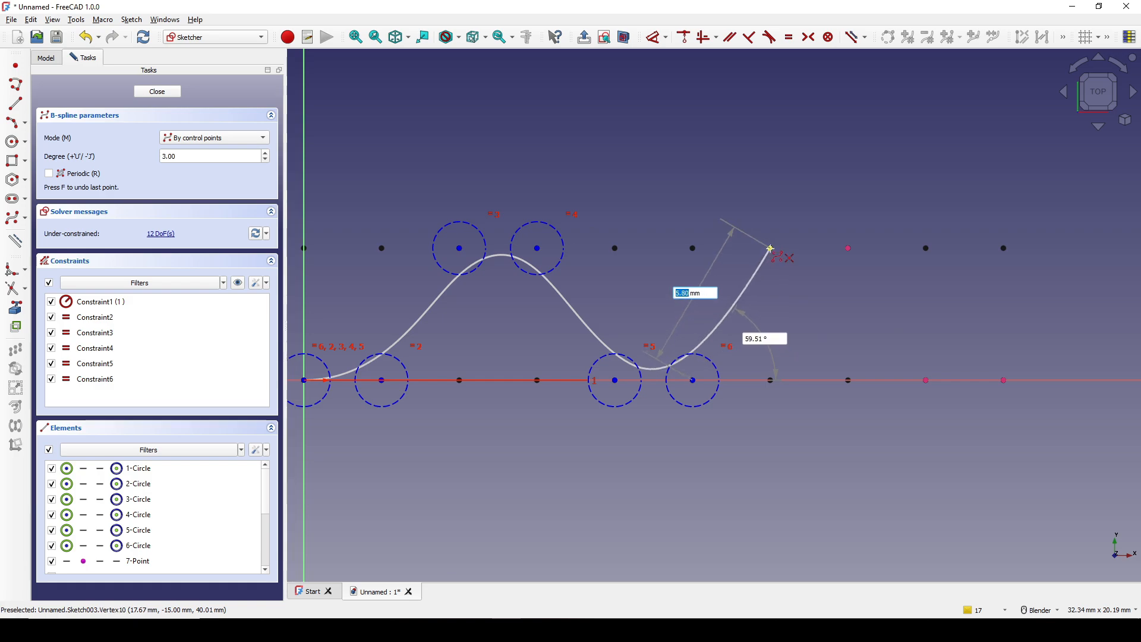
{"action": "left_click", "coordinate": [773, 251]}
{"action": "left_click", "coordinate": [848, 248]}
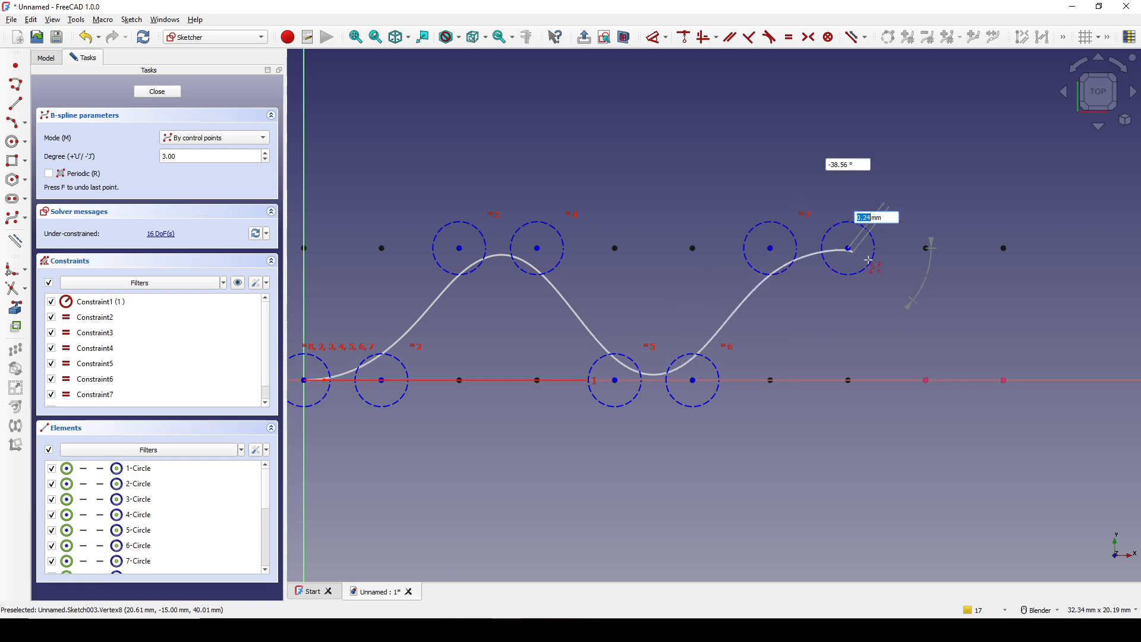
{"action": "left_click", "coordinate": [1005, 380]}
{"action": "right_click", "coordinate": [1019, 315]}
{"action": "scroll", "coordinate": [1004, 316], "scroll_direction": "down", "scroll_amount": 3}
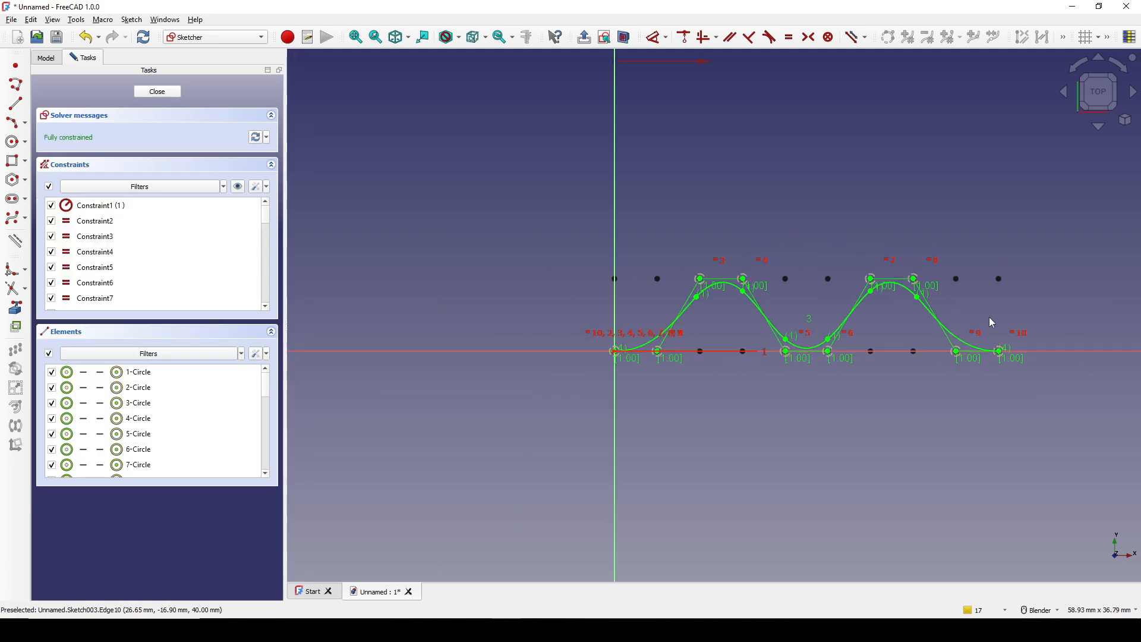
{"action": "left_click", "coordinate": [158, 92]}
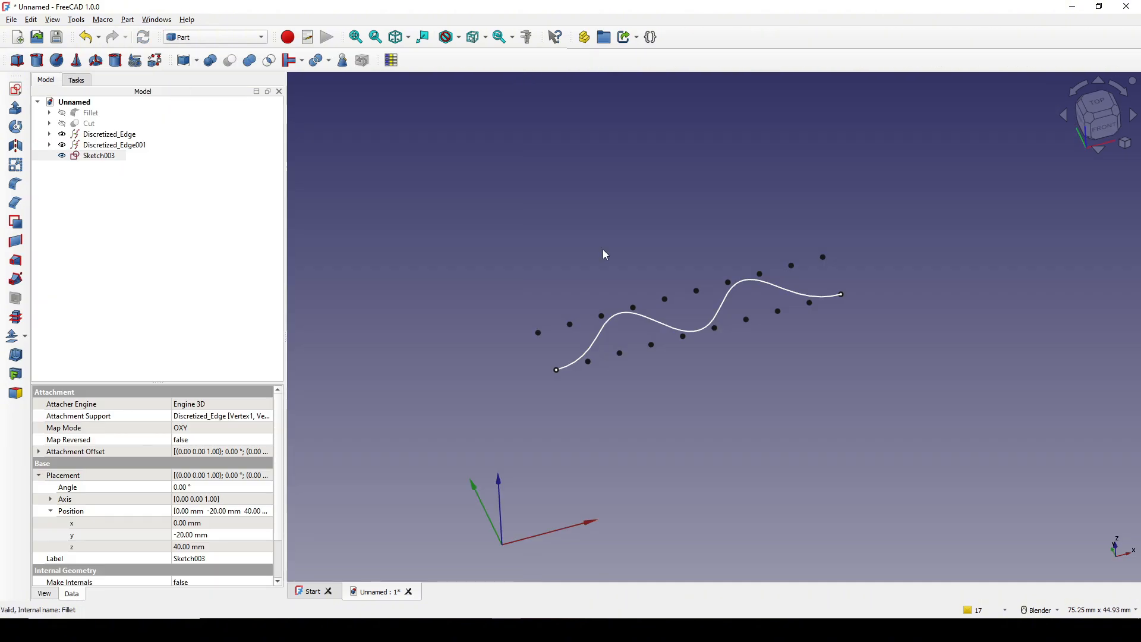
- Hide both rows of discretized points, Discretized_Edge and Discretized_Edge001
{"action": "left_click", "coordinate": [710, 411]}
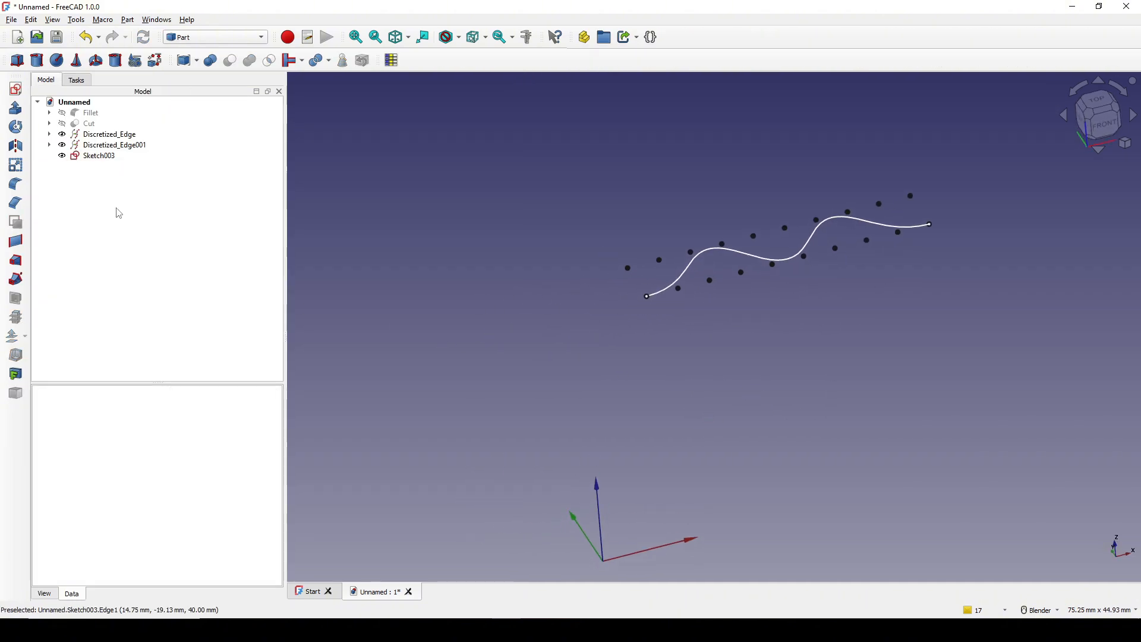
{"action": "left_click", "coordinate": [110, 134]}
{"action": "left_click", "coordinate": [116, 145], "text": "ctrl"}
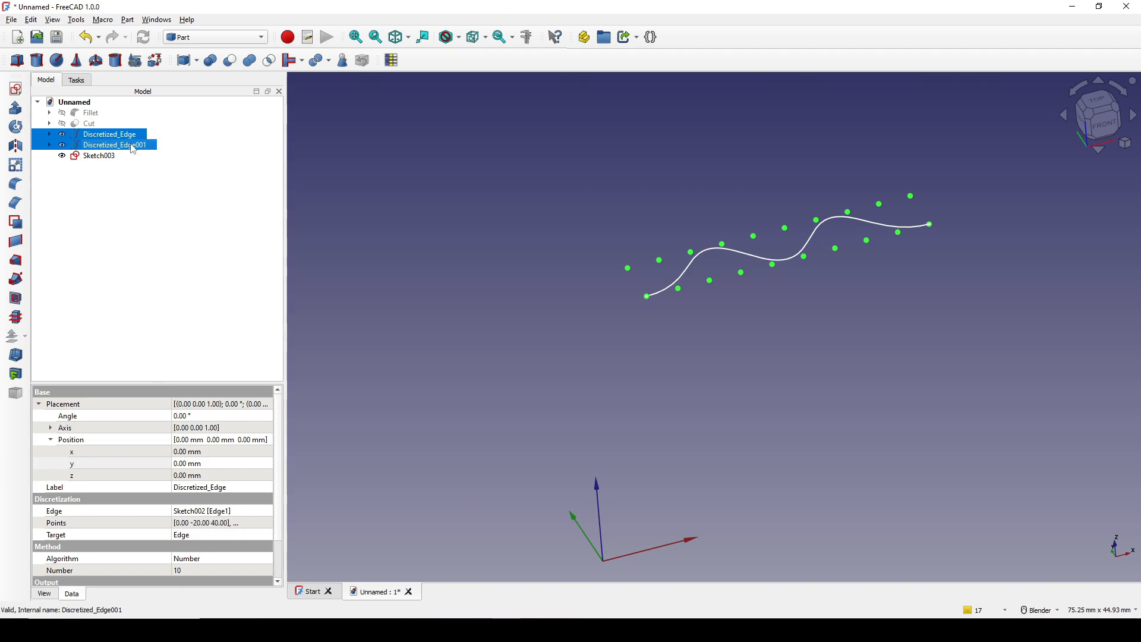
{"action": "key", "text": "space"}
{"action": "scroll", "coordinate": [644, 340], "scroll_direction": "down", "scroll_amount": 2}
{"action": "left_click", "coordinate": [634, 331]}
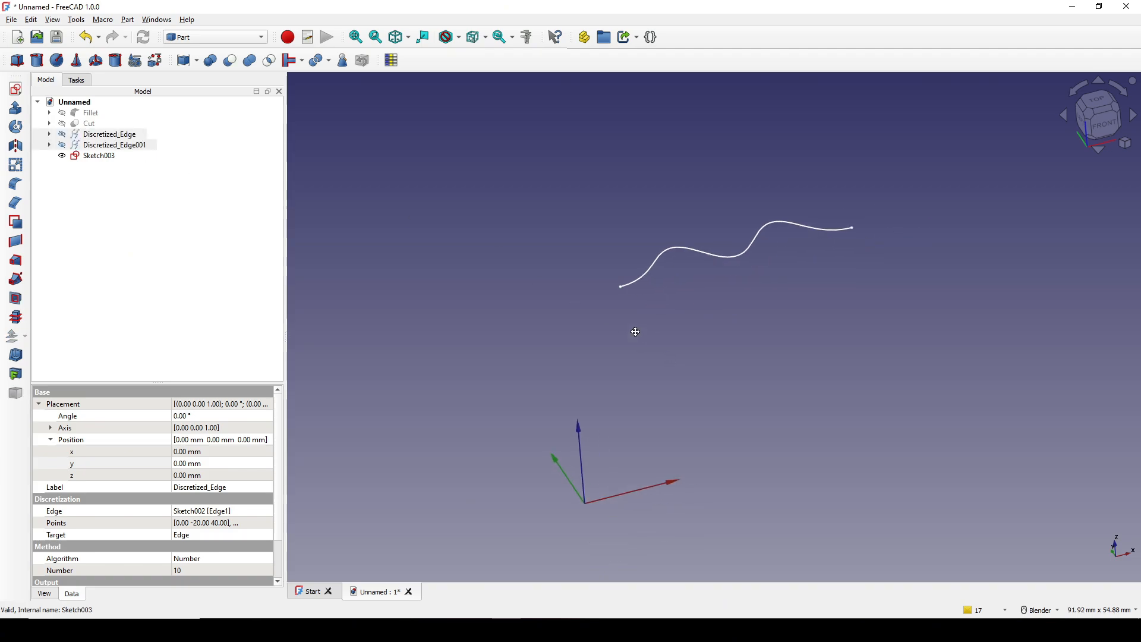
- Show the Cut body again around the wavy spline sketch
{"action": "left_click", "coordinate": [89, 123]}
{"action": "key", "text": "space"}
{"action": "scroll", "coordinate": [737, 328], "scroll_direction": "down", "scroll_amount": 2}
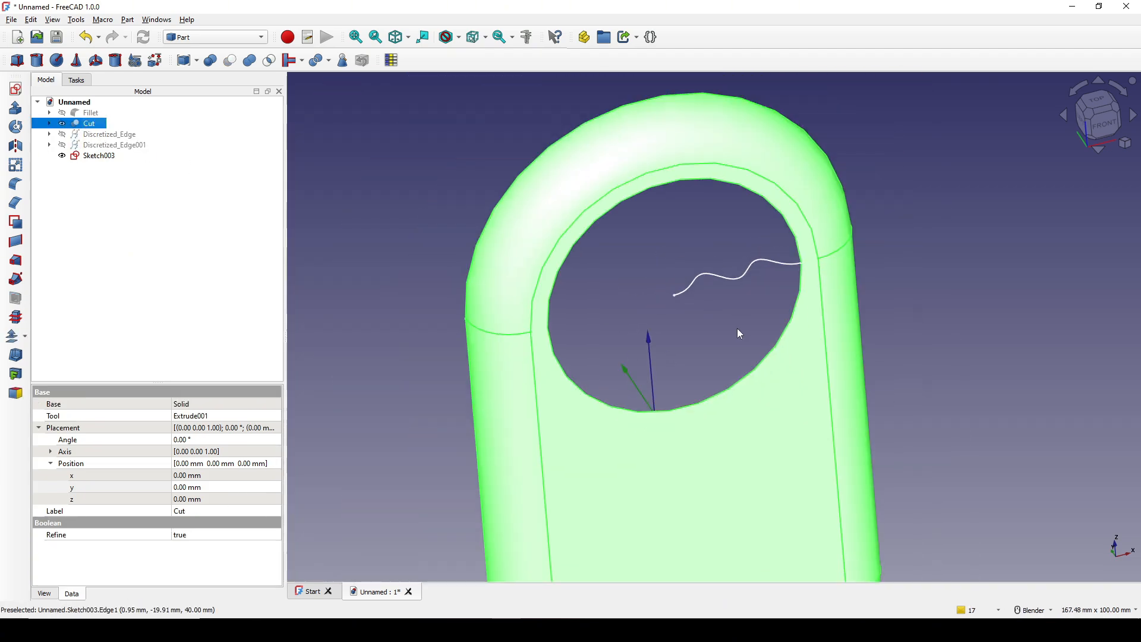
{"action": "middle_click_drag", "start_coordinate": [737, 328], "coordinate": [759, 317]}
{"action": "left_click", "coordinate": [1021, 301]}
{"action": "middle_click_drag", "start_coordinate": [863, 294], "coordinate": [842, 328], "text": "shift"}
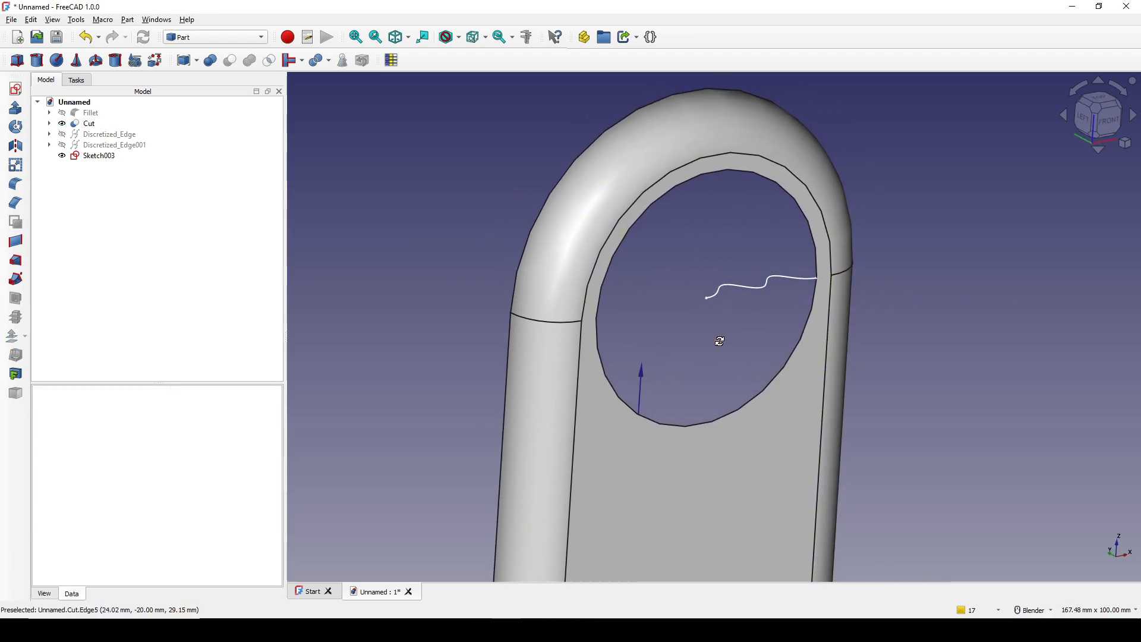
{"action": "mouse_move", "coordinate": [718, 335]}
{"action": "middle_mouse_down"}
{"action": "mouse_move", "coordinate": [624, 341]}
{"action": "mouse_move", "coordinate": [680, 347]}
{"action": "mouse_move", "coordinate": [685, 367]}
{"action": "mouse_move", "coordinate": [713, 340]}
{"action": "middle_mouse_up"}
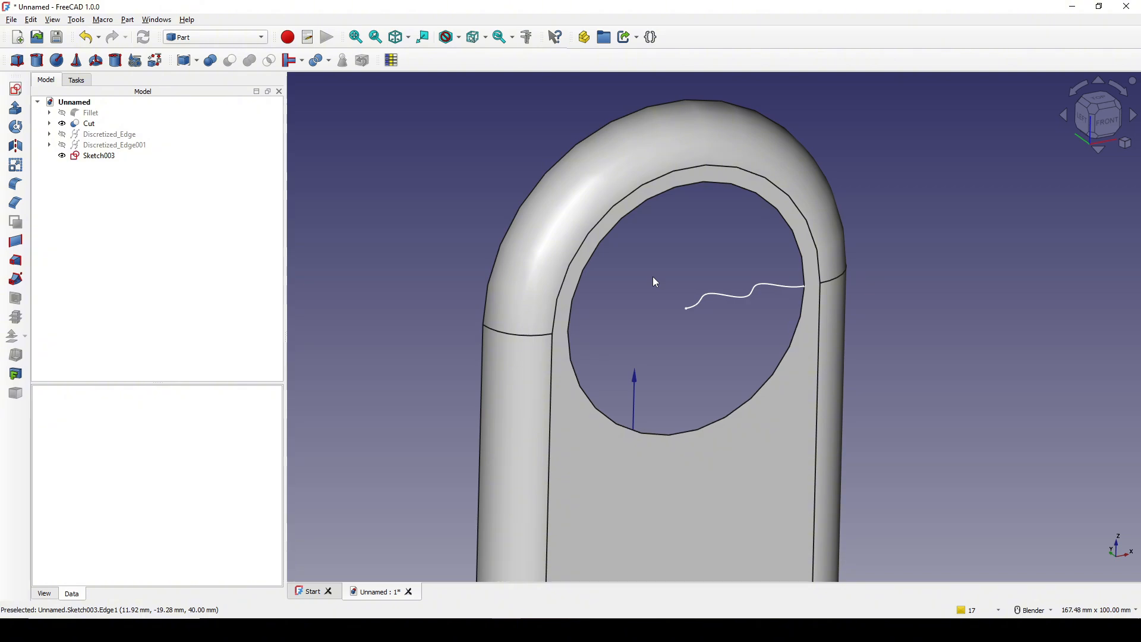
{"action": "middle_click_drag", "start_coordinate": [669, 330], "coordinate": [654, 318], "text": "shift"}
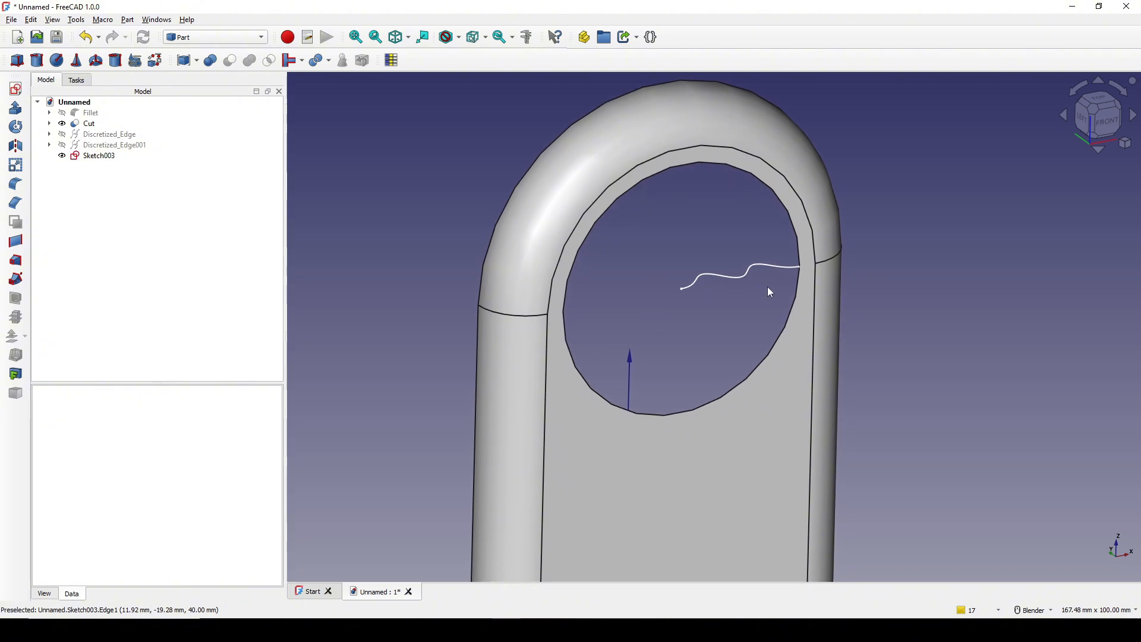
- Sweep the wavy profile Sketch003 along the circular edge of the opening in the box's front face
{"action": "left_click", "coordinate": [14, 280]}
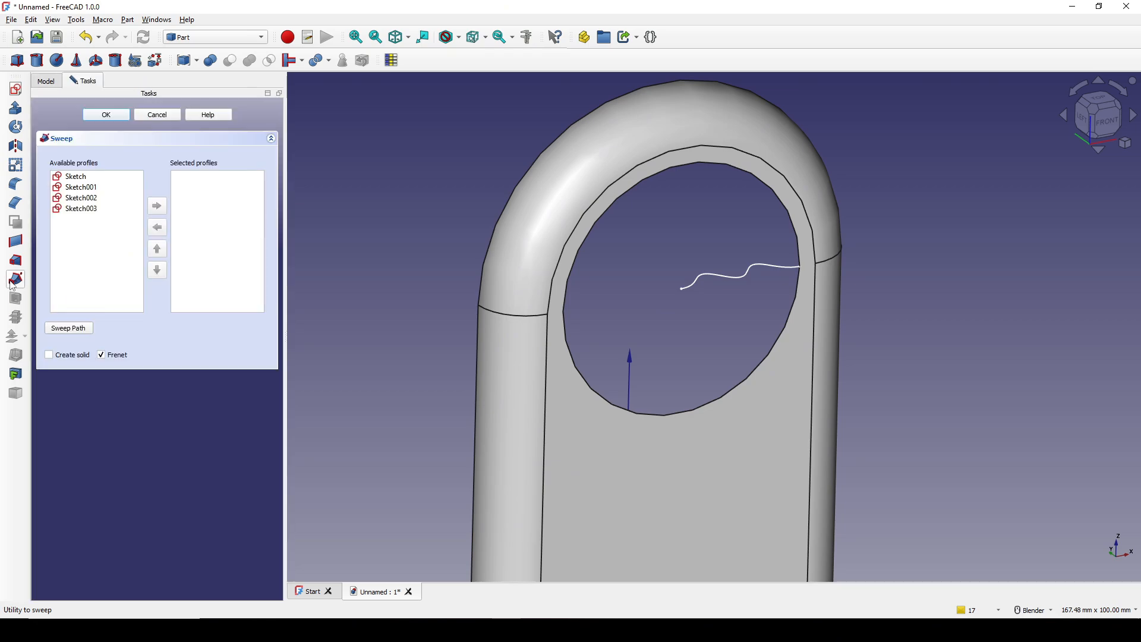
{"action": "left_click", "coordinate": [90, 209]}
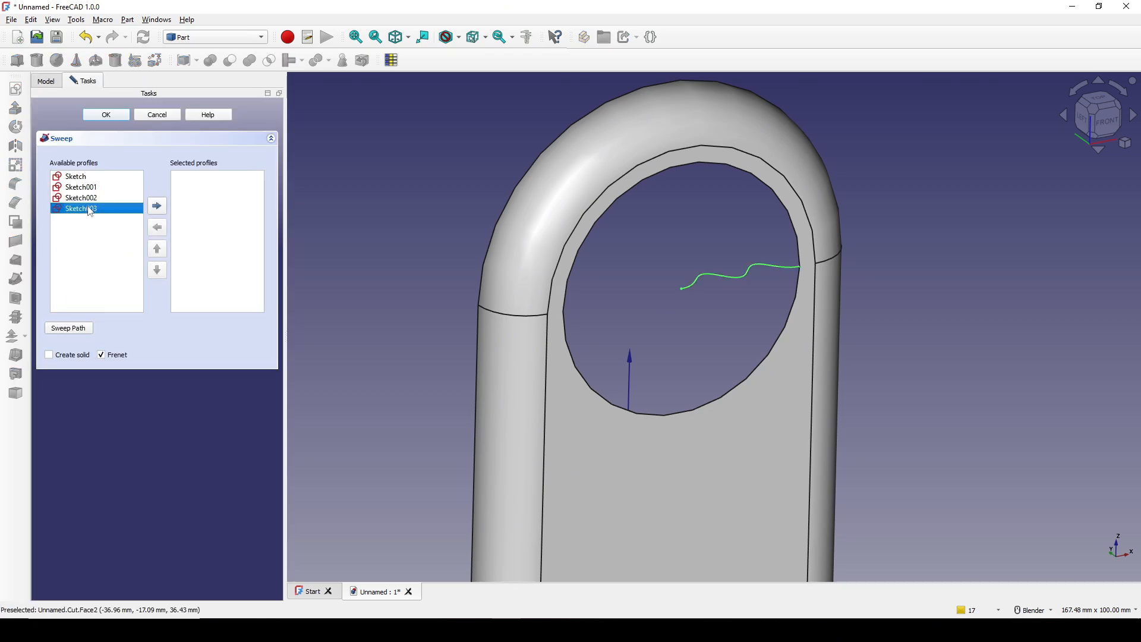
{"action": "double_click", "coordinate": [89, 209]}
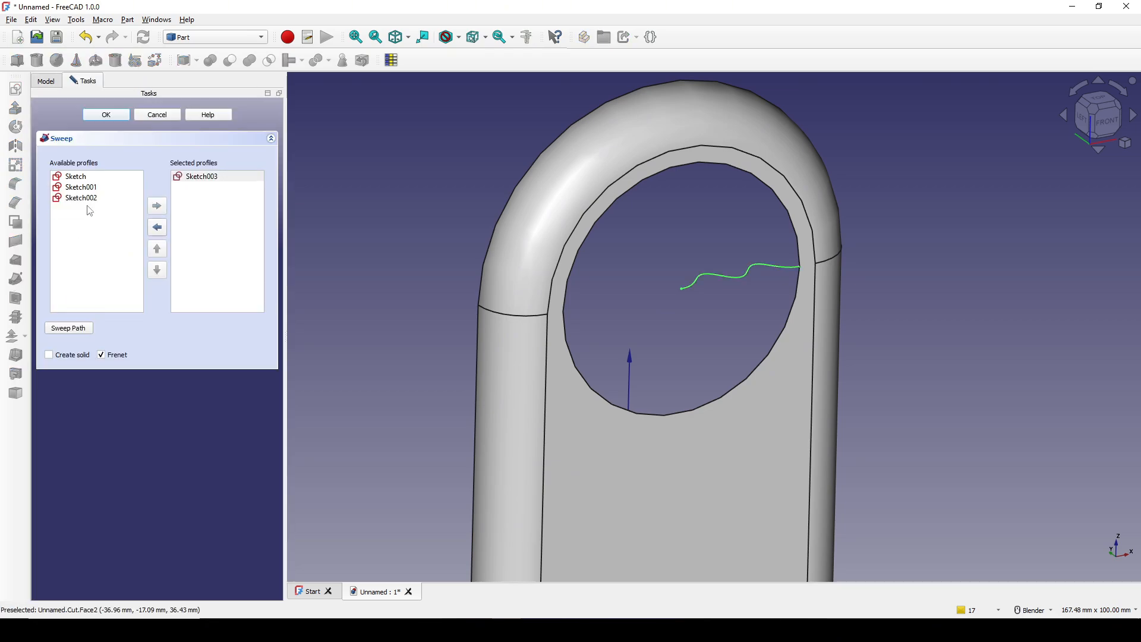
{"action": "left_click", "coordinate": [79, 330]}
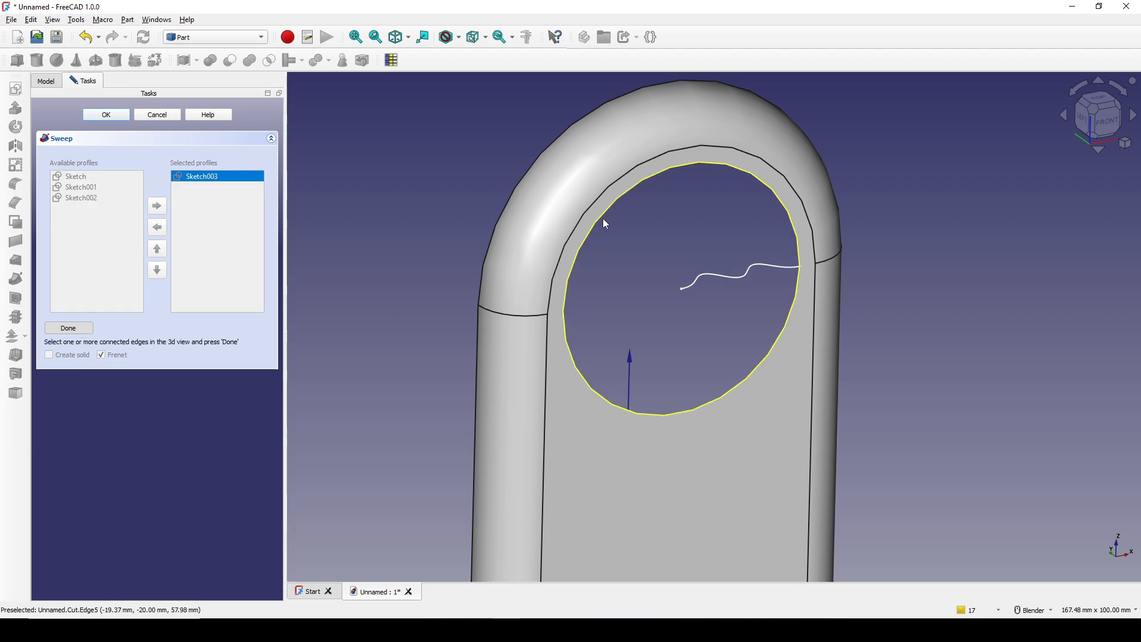
{"action": "left_click", "coordinate": [621, 199]}
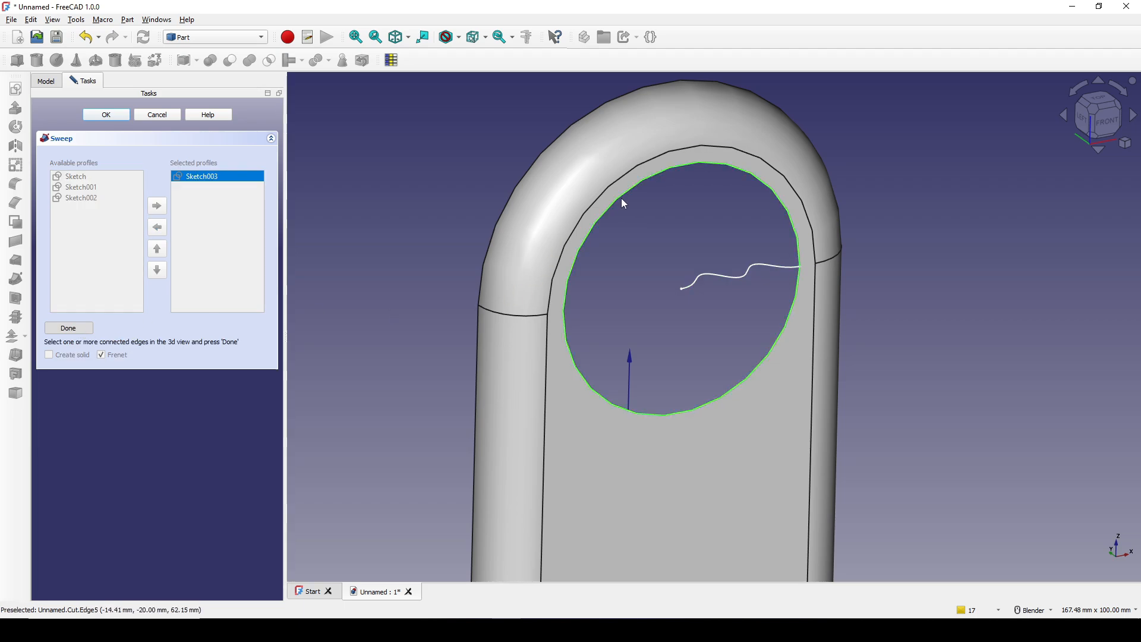
{"action": "left_click", "coordinate": [83, 330]}
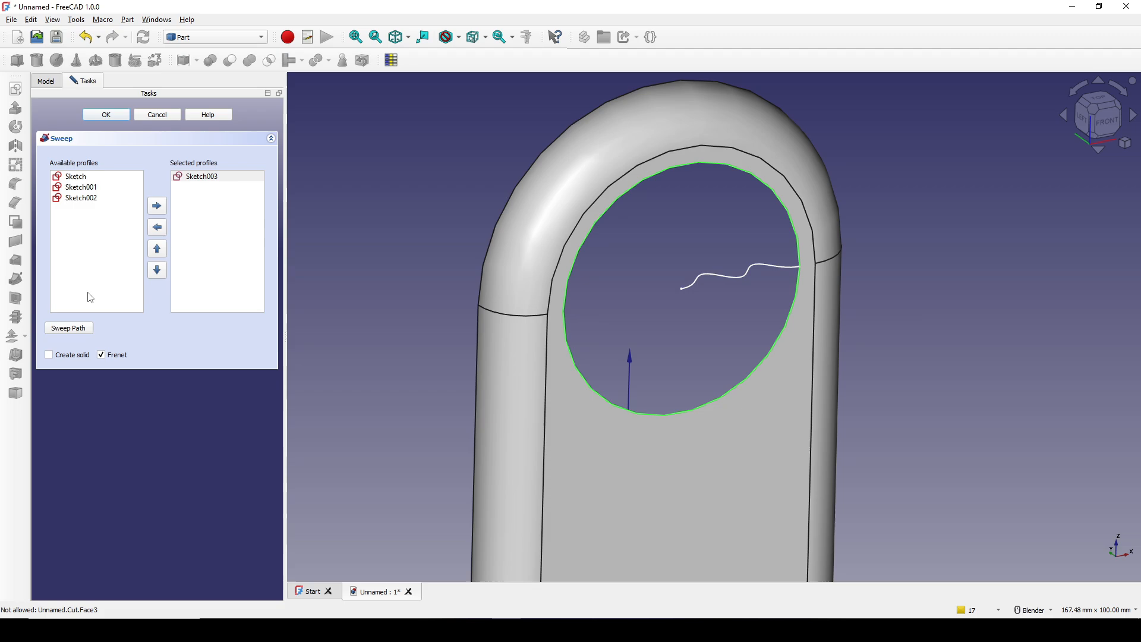
{"action": "left_click", "coordinate": [106, 115]}
{"action": "scroll", "coordinate": [630, 264], "scroll_direction": "down", "scroll_amount": 2}
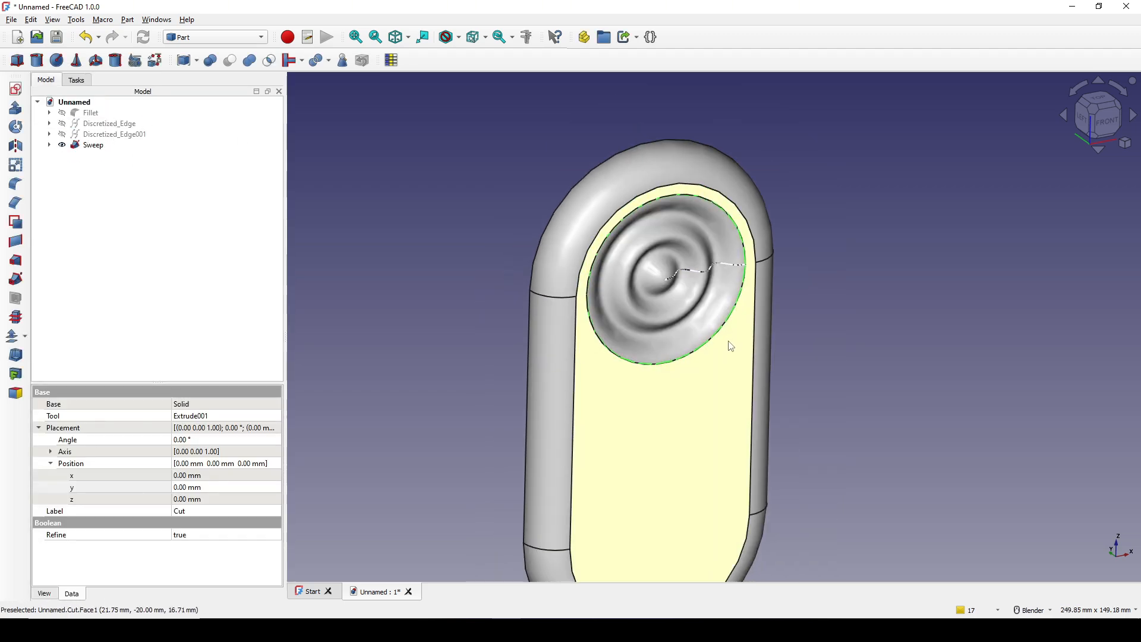
- Make the offset row of spline control points, Discretized_Edge001, visible again
{"action": "middle_click_drag", "start_coordinate": [731, 346], "coordinate": [764, 306]}
{"action": "scroll", "coordinate": [713, 294], "scroll_direction": "up", "scroll_amount": 3}
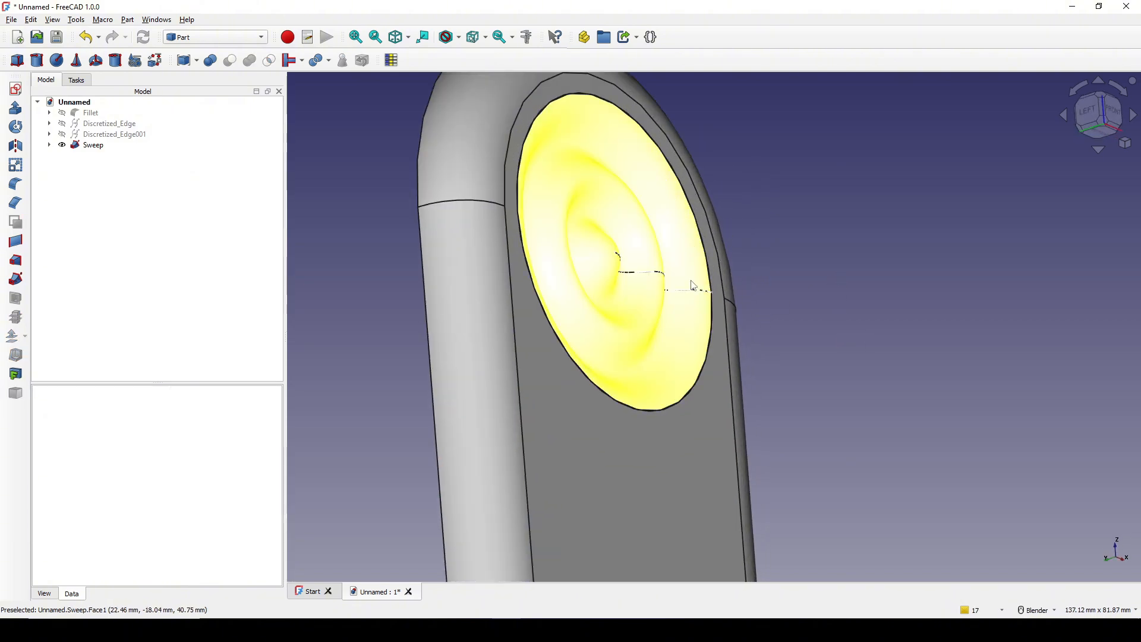
{"action": "scroll", "coordinate": [693, 286], "scroll_direction": "down", "scroll_amount": 2}
{"action": "middle_click_drag", "start_coordinate": [695, 291], "coordinate": [795, 423]}
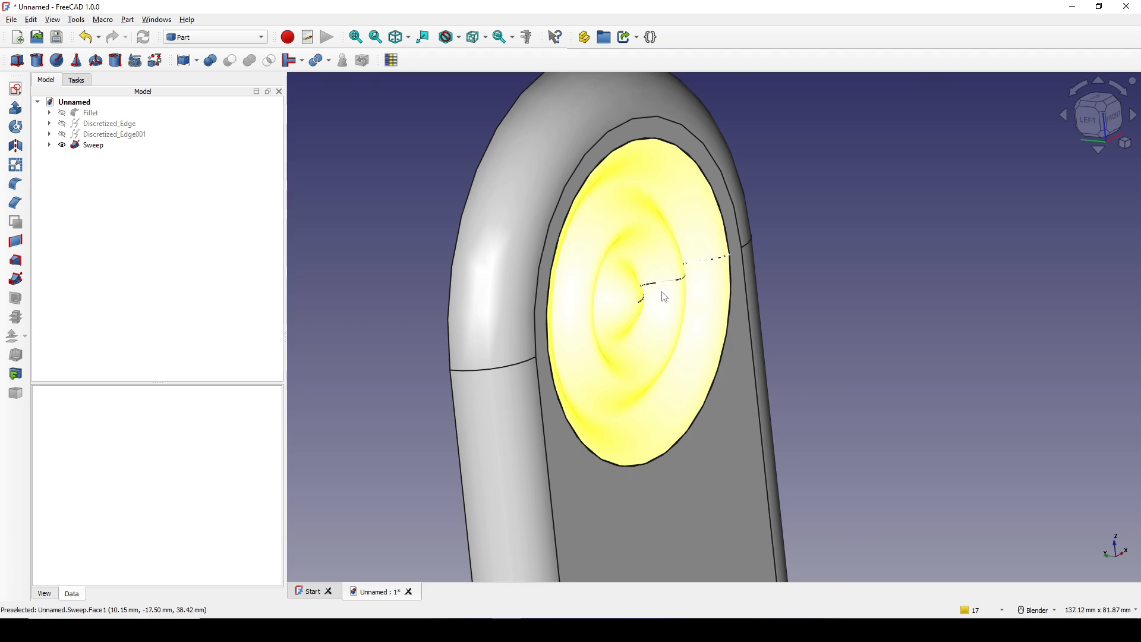
{"action": "middle_click_drag", "start_coordinate": [696, 328], "coordinate": [844, 392]}
{"action": "left_click", "coordinate": [101, 135]}
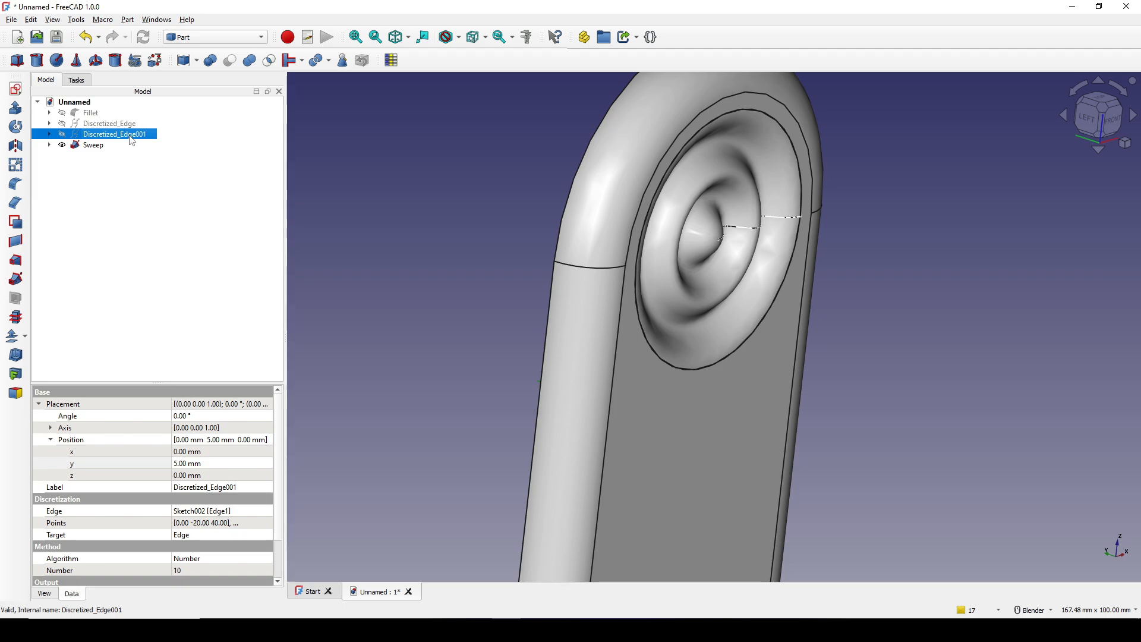
{"action": "middle_click_drag", "start_coordinate": [581, 390], "coordinate": [793, 413]}
{"action": "middle_click_drag", "start_coordinate": [540, 293], "coordinate": [514, 171]}
{"action": "middle_click_drag", "start_coordinate": [721, 265], "coordinate": [649, 334]}
{"action": "left_click", "coordinate": [113, 134]}
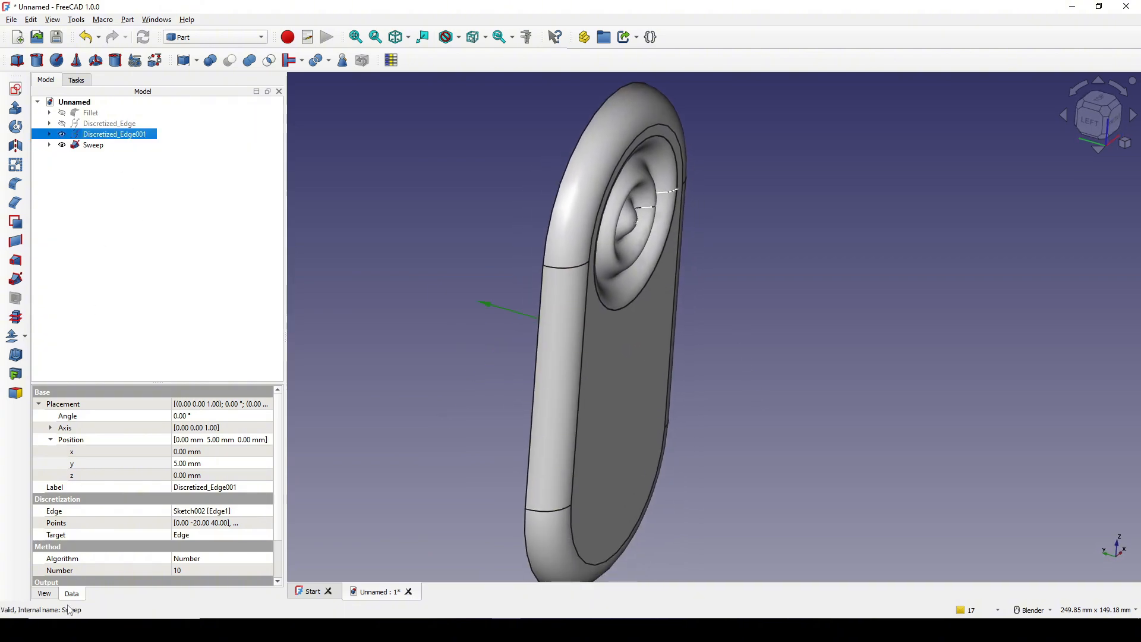
- Set the Y position of Discretized_Edge001 to 2 mm
{"action": "left_click", "coordinate": [84, 466]}
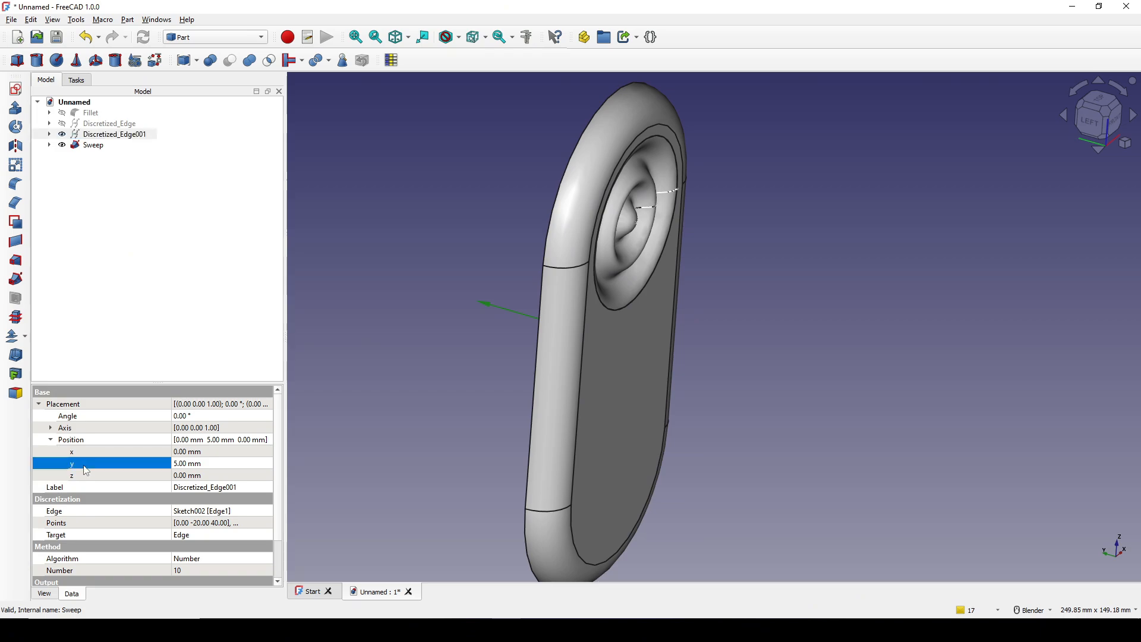
{"action": "left_click", "coordinate": [189, 464]}
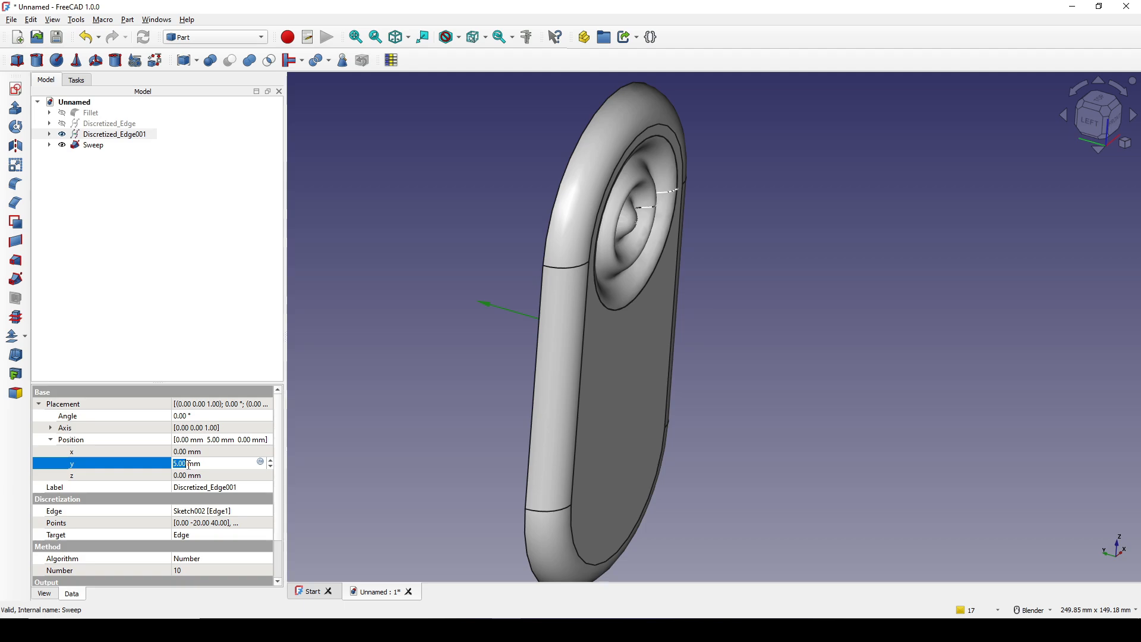
{"action": "type", "text": "2"}
{"action": "key", "text": "Return"}
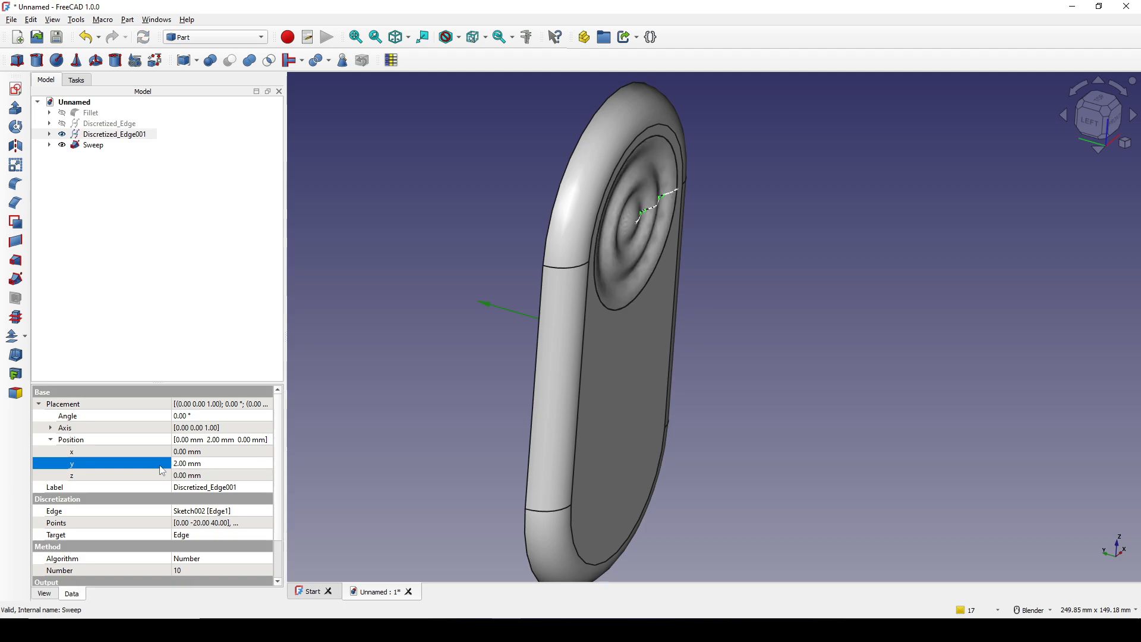
- Set the Y position of Discretized_Edge001 to 3 mm for a deeper wave
{"action": "middle_click_drag", "start_coordinate": [675, 326], "coordinate": [642, 299]}
{"action": "scroll", "coordinate": [645, 298], "scroll_direction": "up", "scroll_amount": 2}
{"action": "middle_click_drag", "start_coordinate": [718, 294], "coordinate": [774, 355], "text": "shift"}
{"action": "middle_click_drag", "start_coordinate": [667, 390], "coordinate": [667, 538]}
{"action": "left_click", "coordinate": [186, 466]}
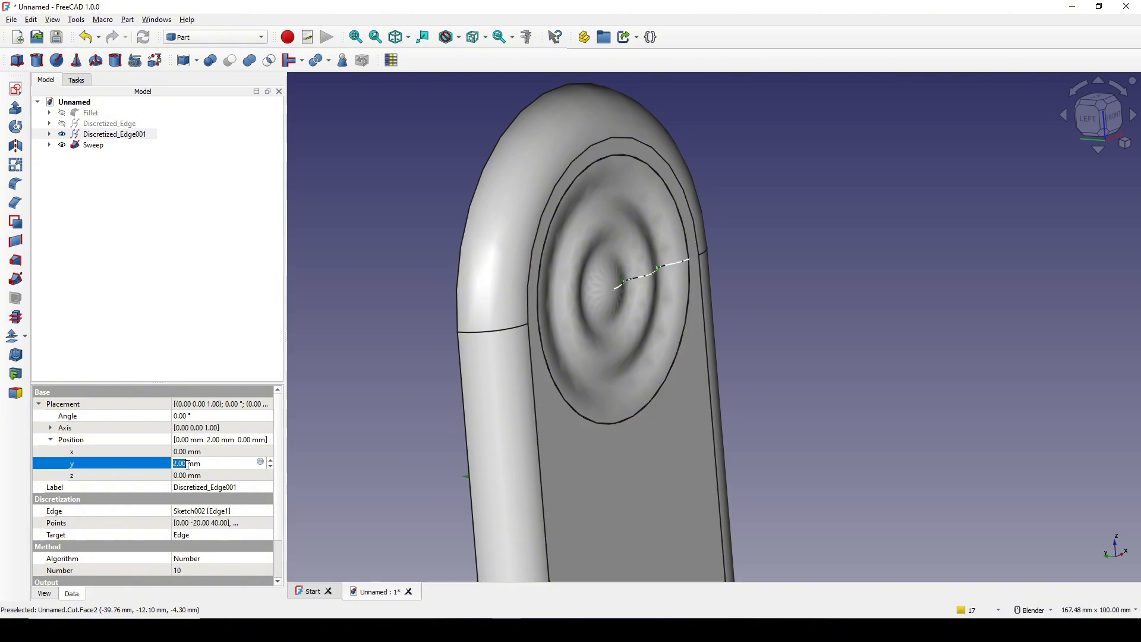
{"action": "type", "text": "3"}
{"action": "left_click", "coordinate": [158, 465]}
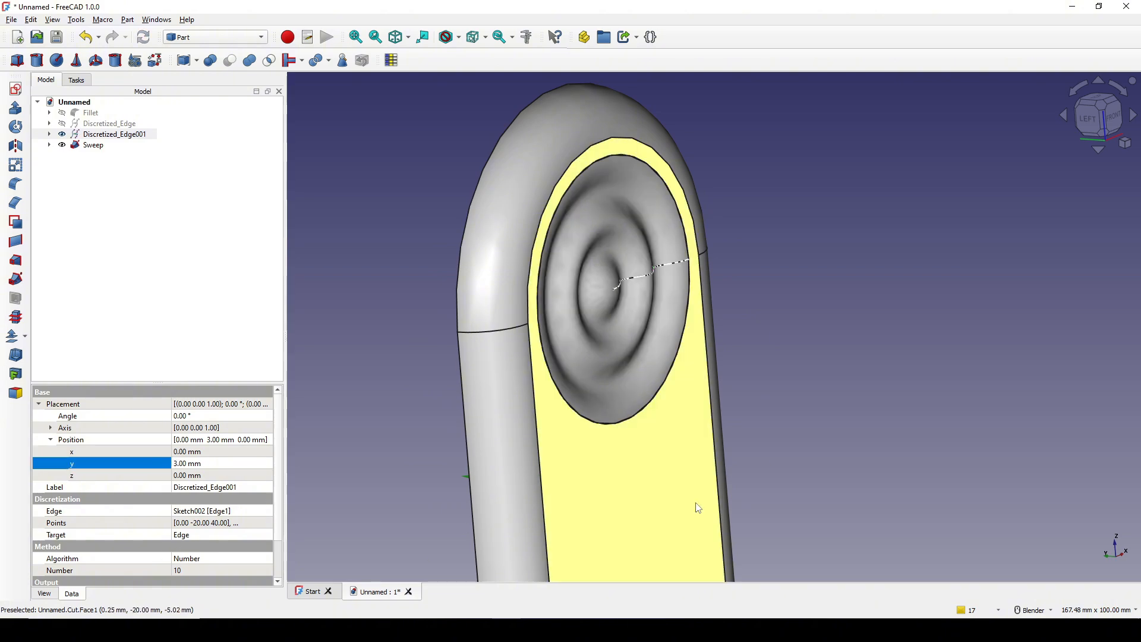
- Set the Y position of Discretized_Edge001 to 4 mm
{"action": "middle_click_drag", "start_coordinate": [787, 466], "coordinate": [778, 476]}
{"action": "left_click", "coordinate": [205, 466]}
{"action": "type", "text": "4"}
{"action": "left_click", "coordinate": [138, 468]}
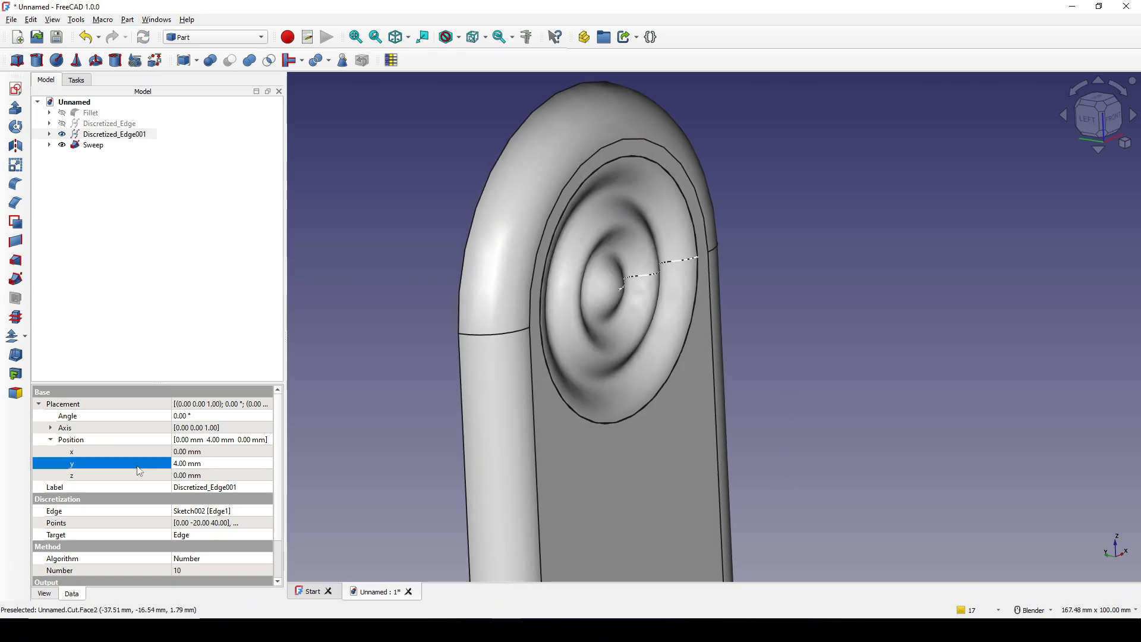
- Set the Y position of Discretized_Edge001 back to 3 mm
{"action": "mouse_move", "coordinate": [435, 471]}
{"action": "middle_mouse_down"}
{"action": "mouse_move", "coordinate": [453, 433]}
{"action": "mouse_move", "coordinate": [433, 461]}
{"action": "middle_mouse_up"}
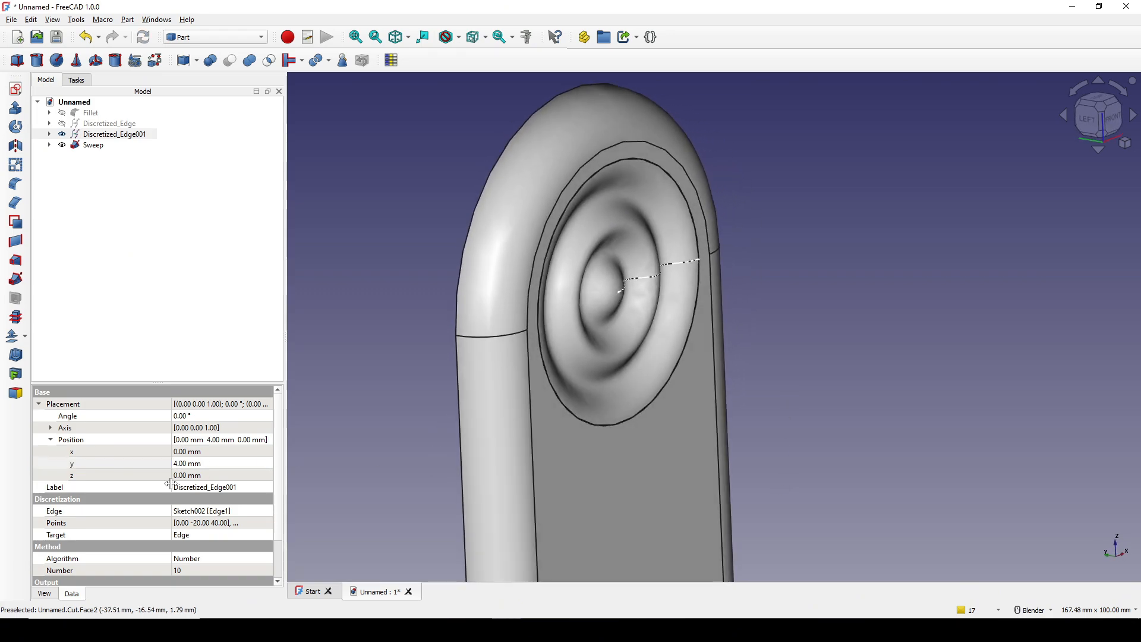
{"action": "left_click", "coordinate": [199, 464]}
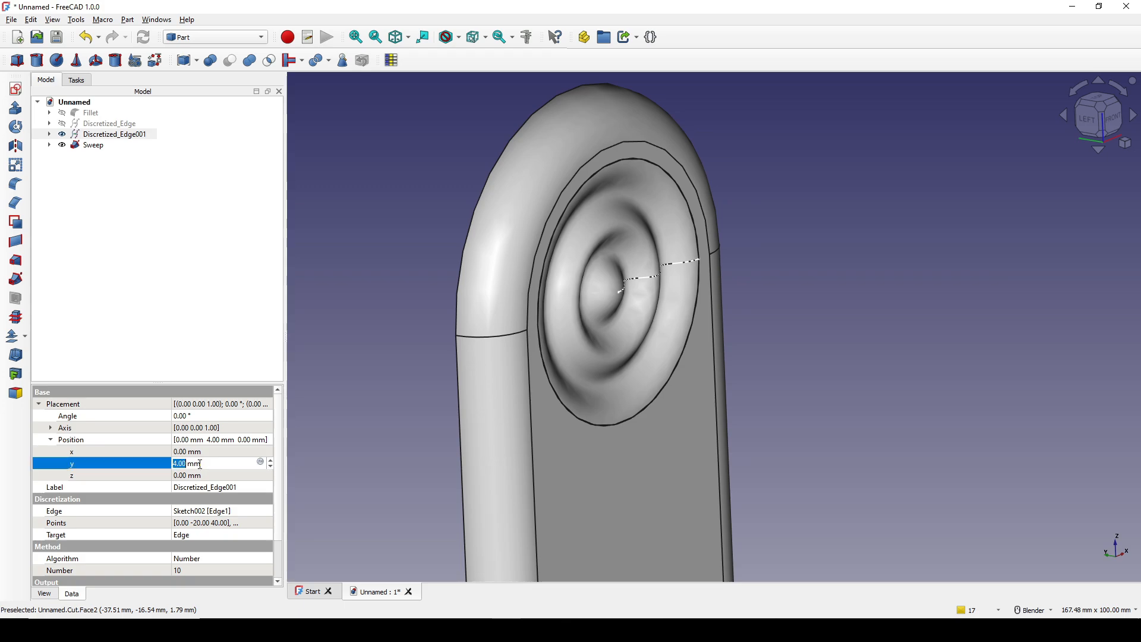
{"action": "type", "text": "3"}
{"action": "key", "text": "Return"}
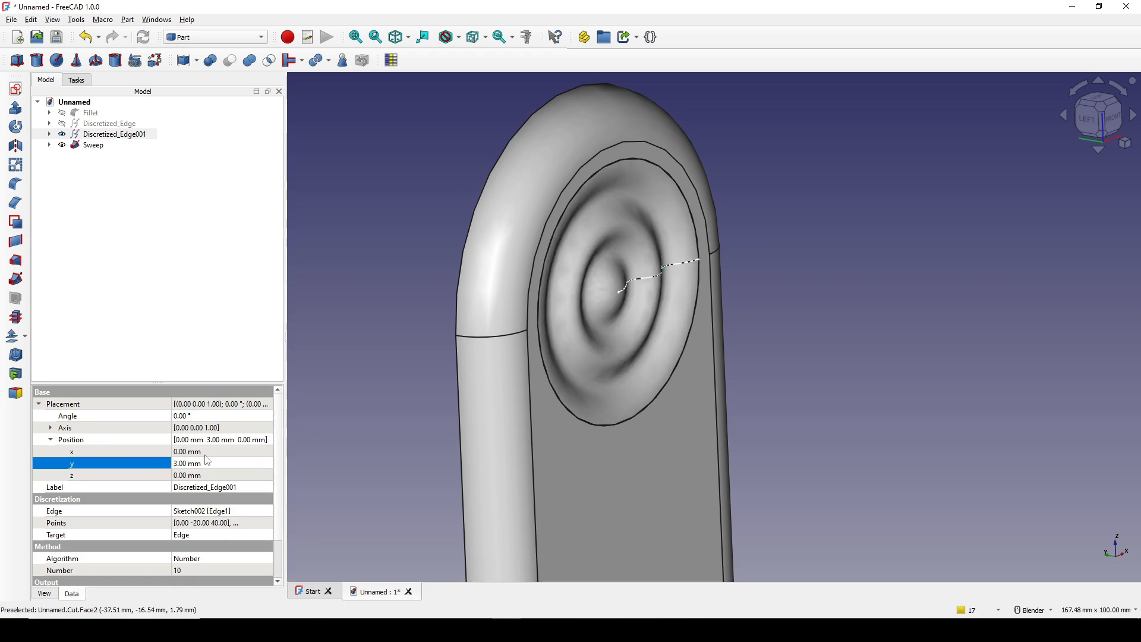
- Fuse the Cut body and the wavy Sweep surface with a Boolean union
{"action": "scroll", "coordinate": [563, 465], "scroll_direction": "down", "scroll_amount": 2}
{"action": "middle_click_drag", "start_coordinate": [568, 494], "coordinate": [578, 361], "text": "shift"}
{"action": "scroll", "coordinate": [616, 393], "scroll_direction": "down", "scroll_amount": 1}
{"action": "middle_click_drag", "start_coordinate": [617, 394], "coordinate": [573, 399]}
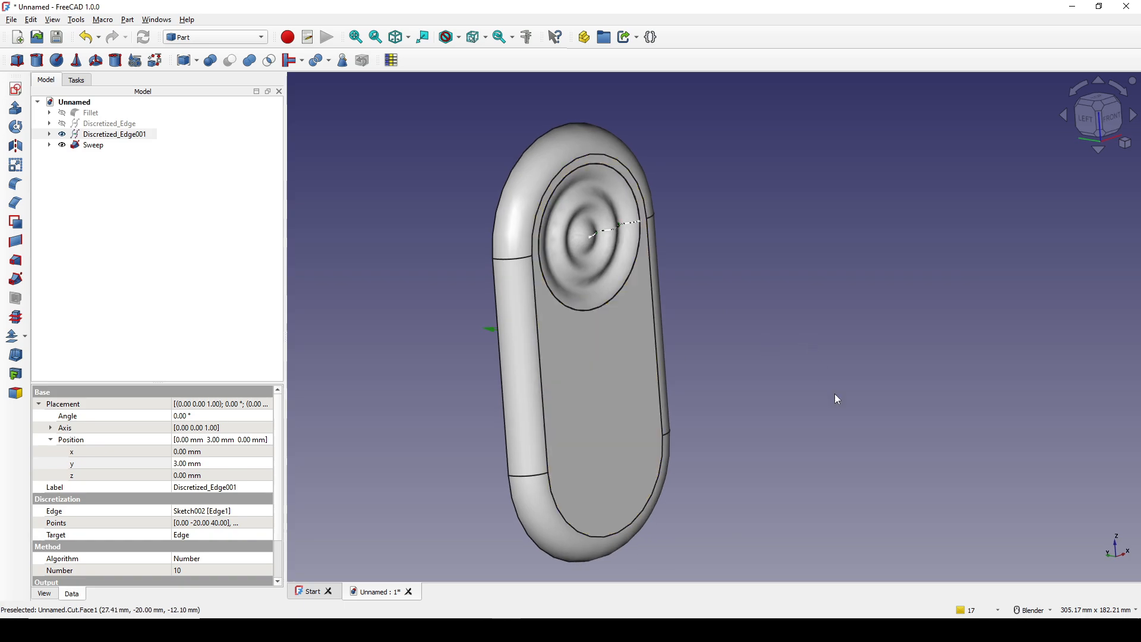
{"action": "left_click", "coordinate": [835, 394]}
{"action": "middle_click_drag", "start_coordinate": [835, 393], "coordinate": [787, 450]}
{"action": "mouse_move", "coordinate": [750, 403]}
{"action": "middle_mouse_down", "text": "shift"}
{"action": "mouse_move", "coordinate": [743, 433]}
{"action": "mouse_move", "coordinate": [758, 405]}
{"action": "middle_mouse_up", "text": "shift"}
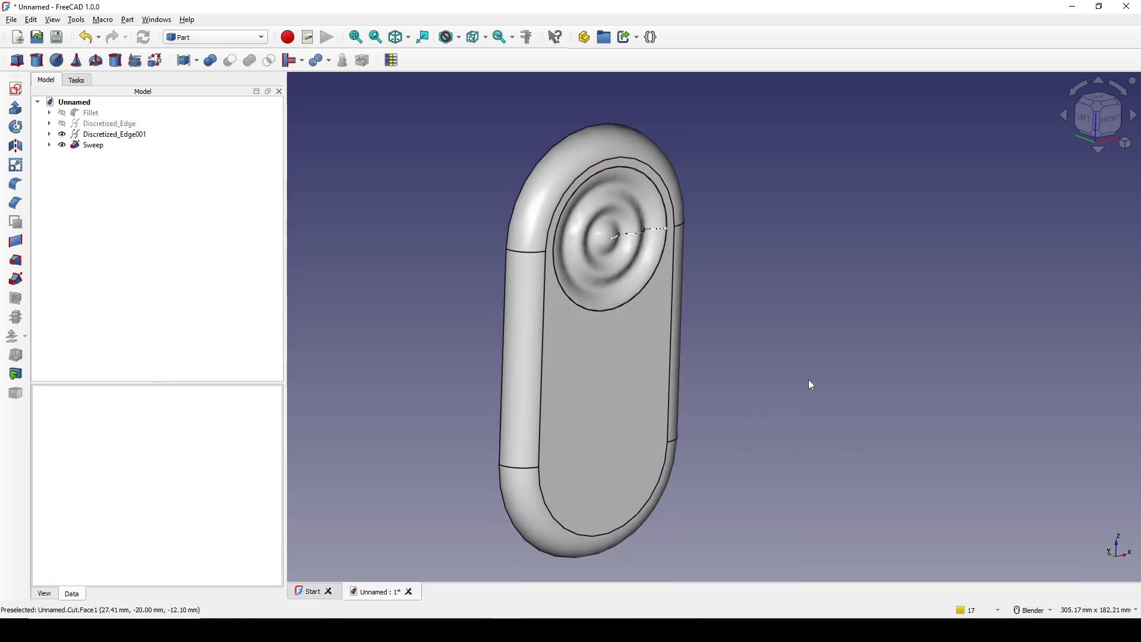
{"action": "left_click", "coordinate": [49, 144]}
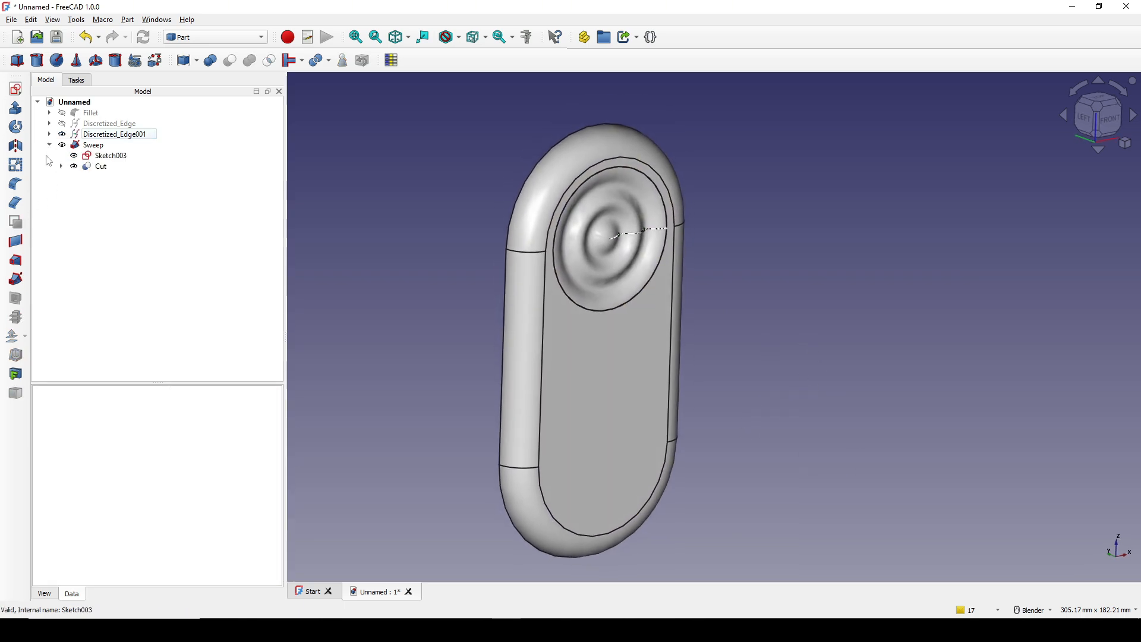
{"action": "left_click", "coordinate": [98, 167]}
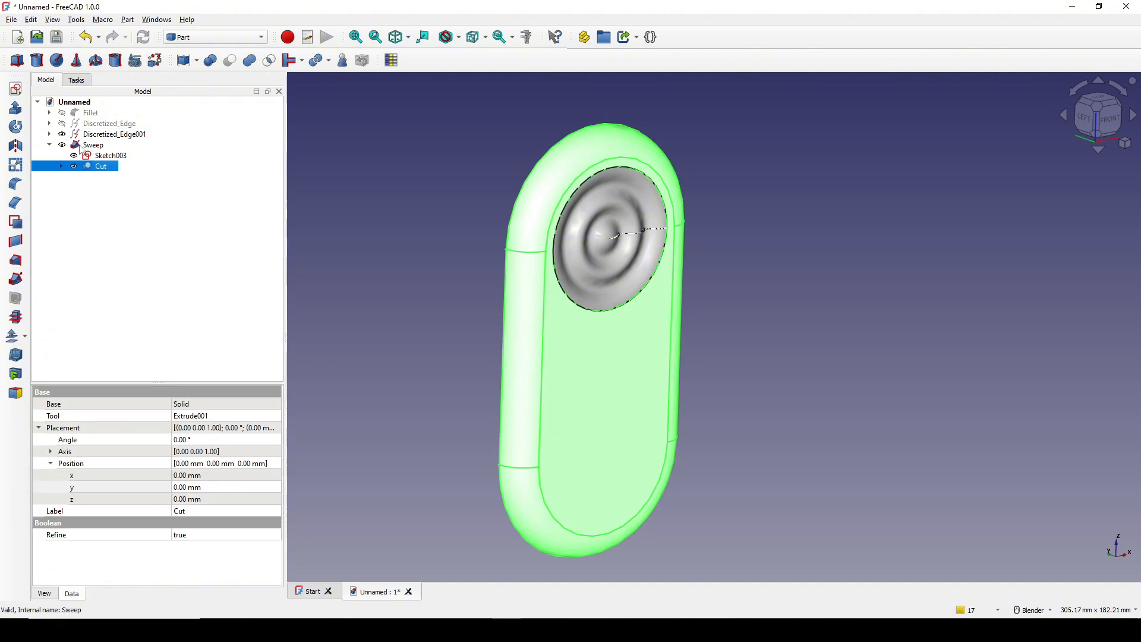
{"action": "left_click", "coordinate": [80, 148], "text": "ctrl"}
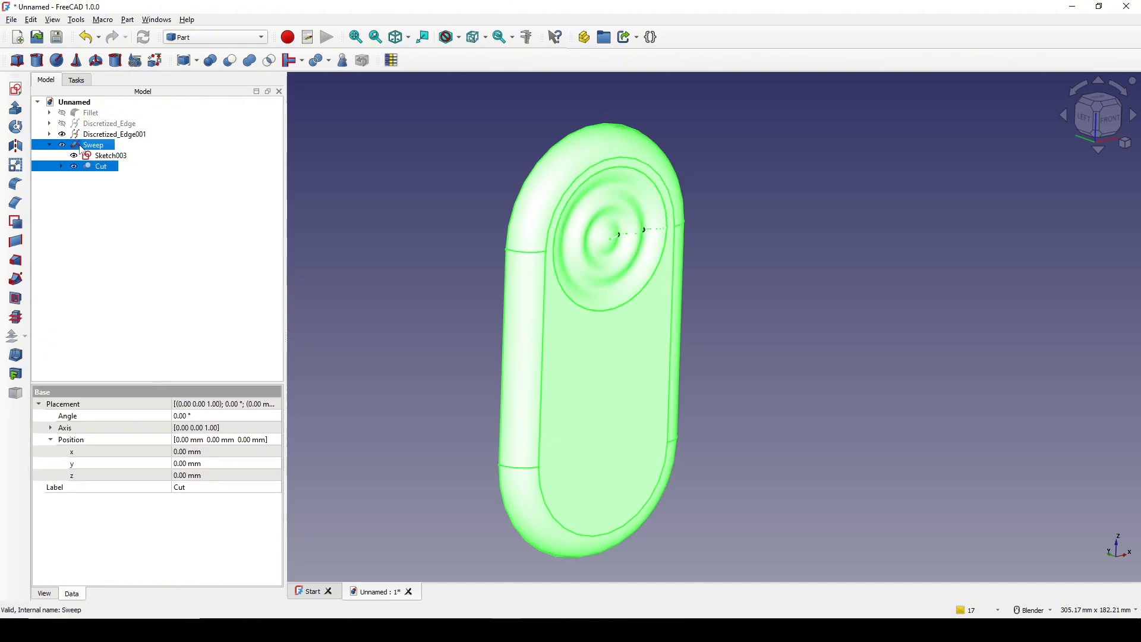
{"action": "left_click", "coordinate": [250, 60]}
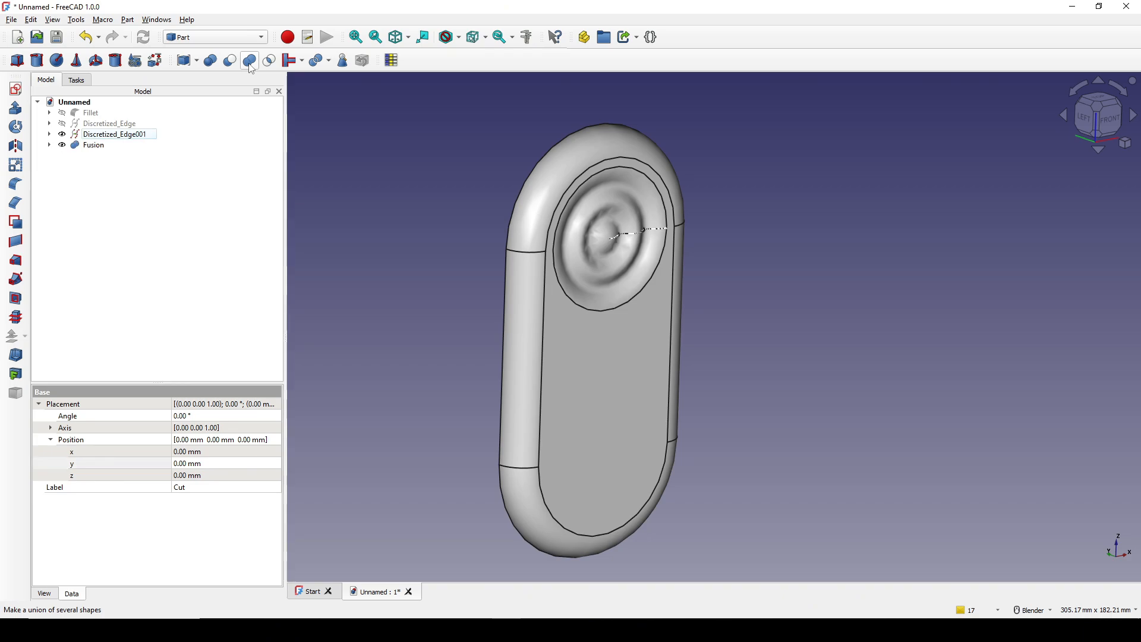
- Create a 3D offset of -2.5 mm from the Fusion in Skin mode with Arc joins
{"action": "left_click", "coordinate": [88, 146]}
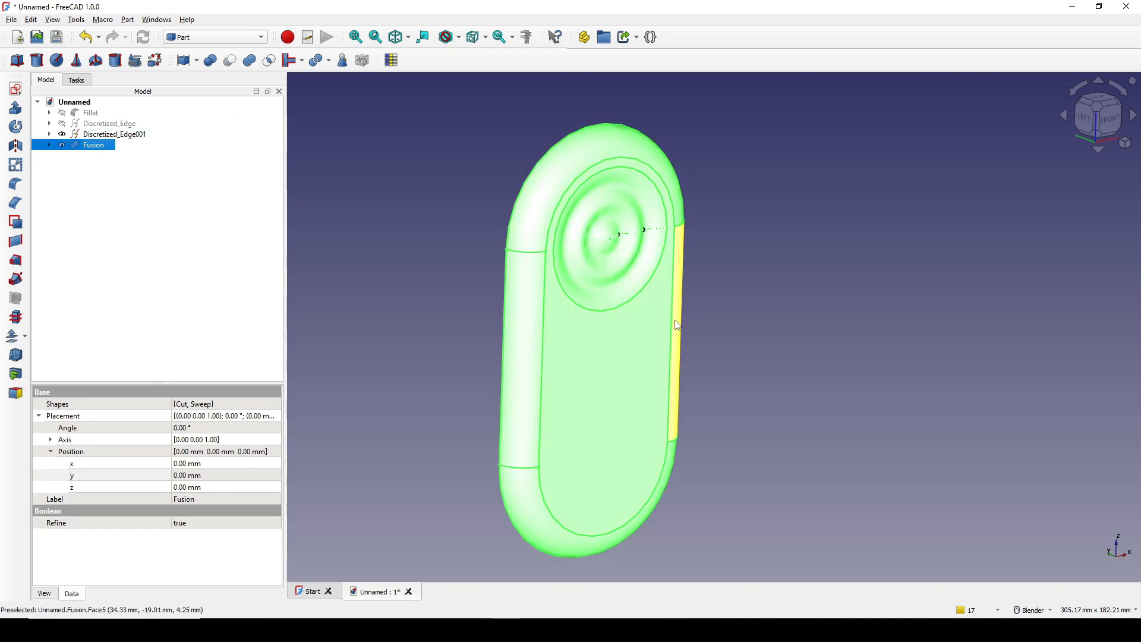
{"action": "left_click", "coordinate": [25, 337]}
{"action": "left_click", "coordinate": [71, 340]}
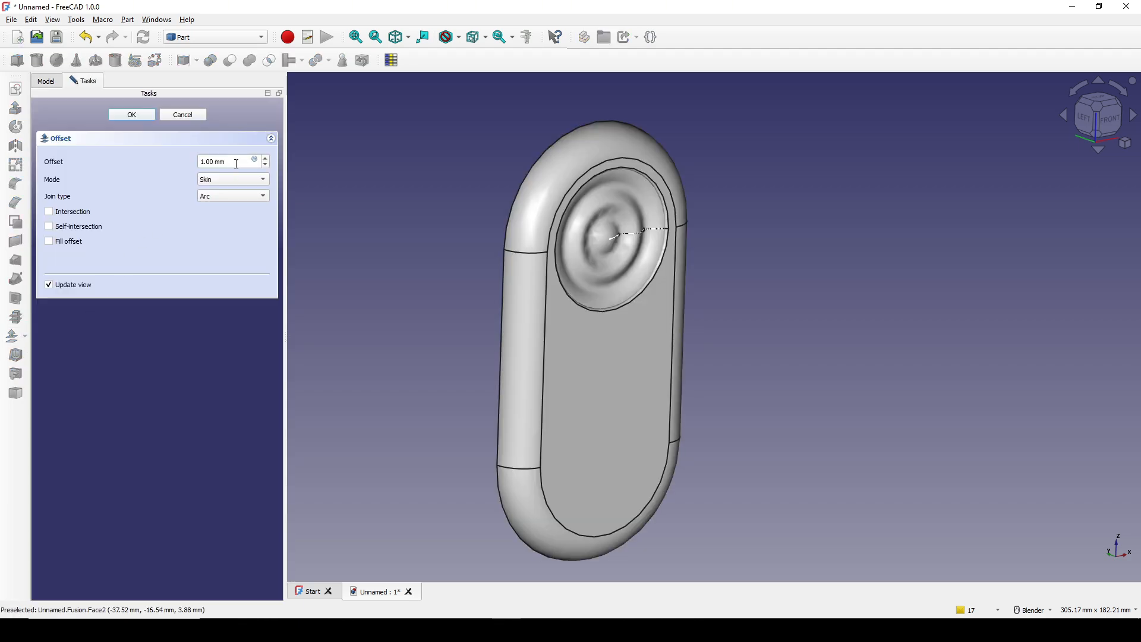
{"action": "left_click_drag", "start_coordinate": [235, 163], "coordinate": [129, 165]}
{"action": "type", "text": "-2.5"}
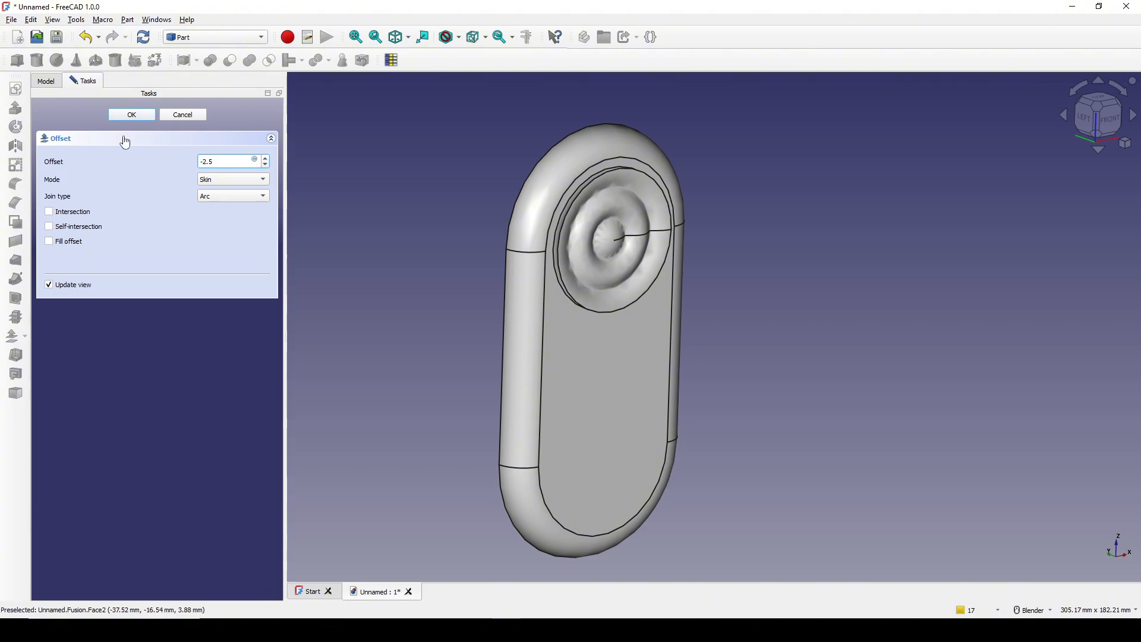
{"action": "left_click", "coordinate": [131, 114]}
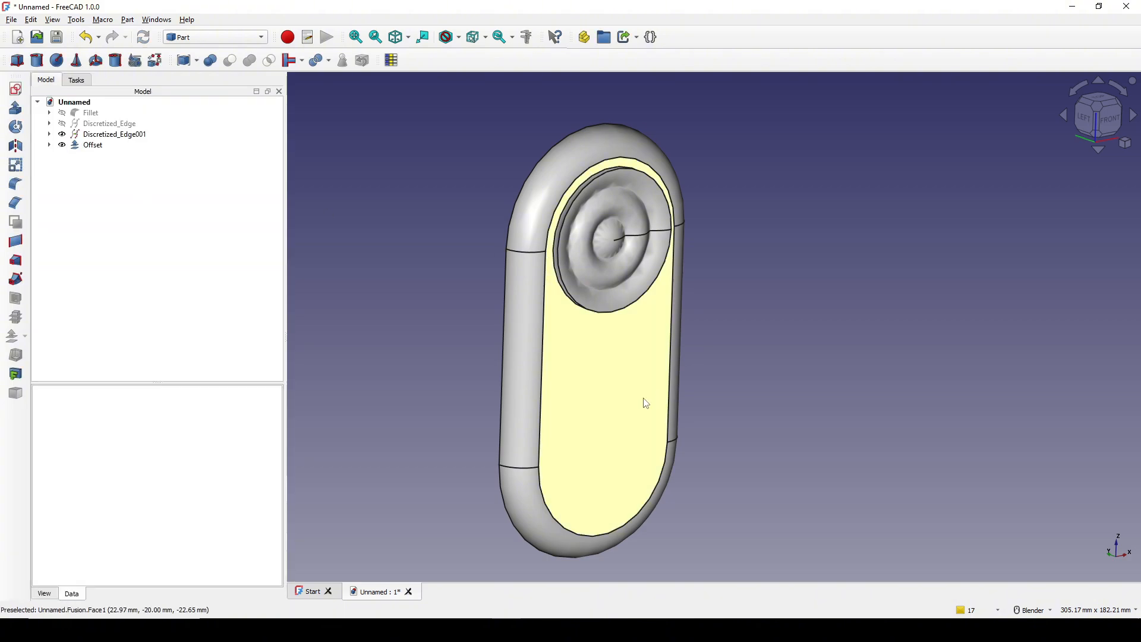
- Hide the Fusion inside the Offset and examine the offset body and wavy relief from the side
{"action": "middle_click_drag", "start_coordinate": [644, 400], "coordinate": [633, 261]}
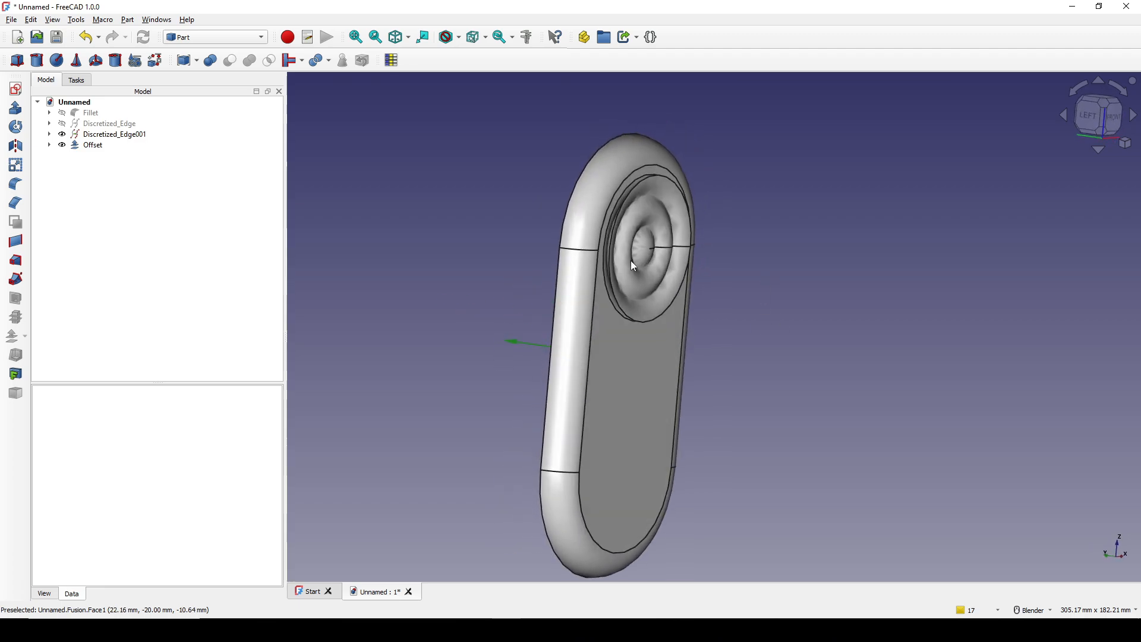
{"action": "left_click", "coordinate": [49, 145]}
{"action": "left_click", "coordinate": [111, 157]}
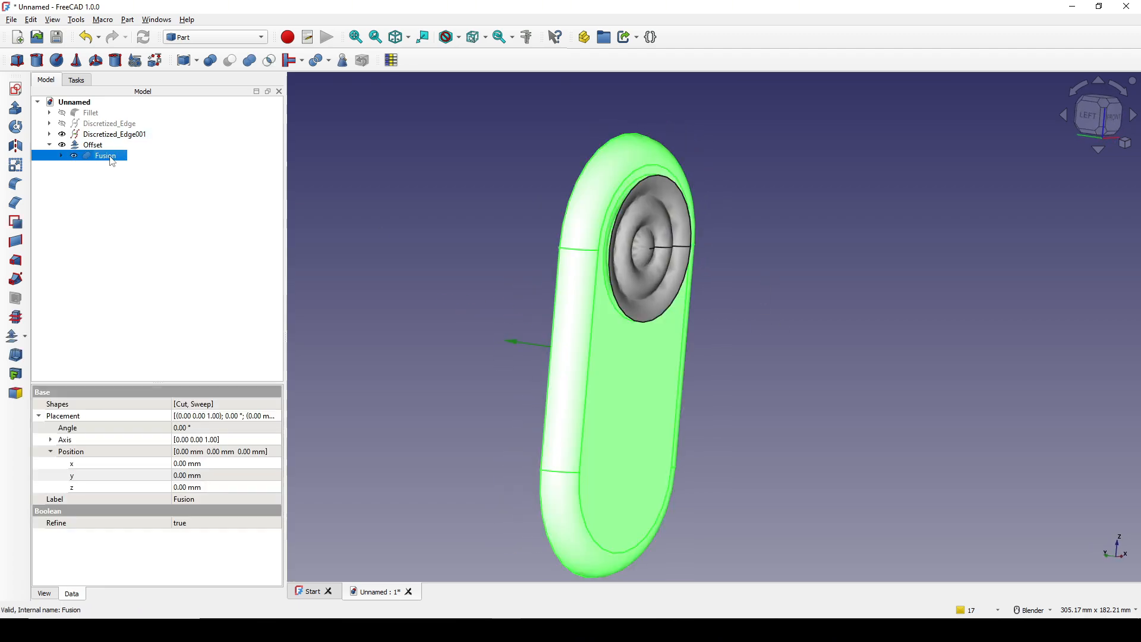
{"action": "key", "text": "space"}
{"action": "left_click", "coordinate": [772, 377]}
{"action": "middle_click_drag", "start_coordinate": [772, 376], "coordinate": [754, 349]}
{"action": "middle_click_drag", "start_coordinate": [636, 364], "coordinate": [693, 352]}
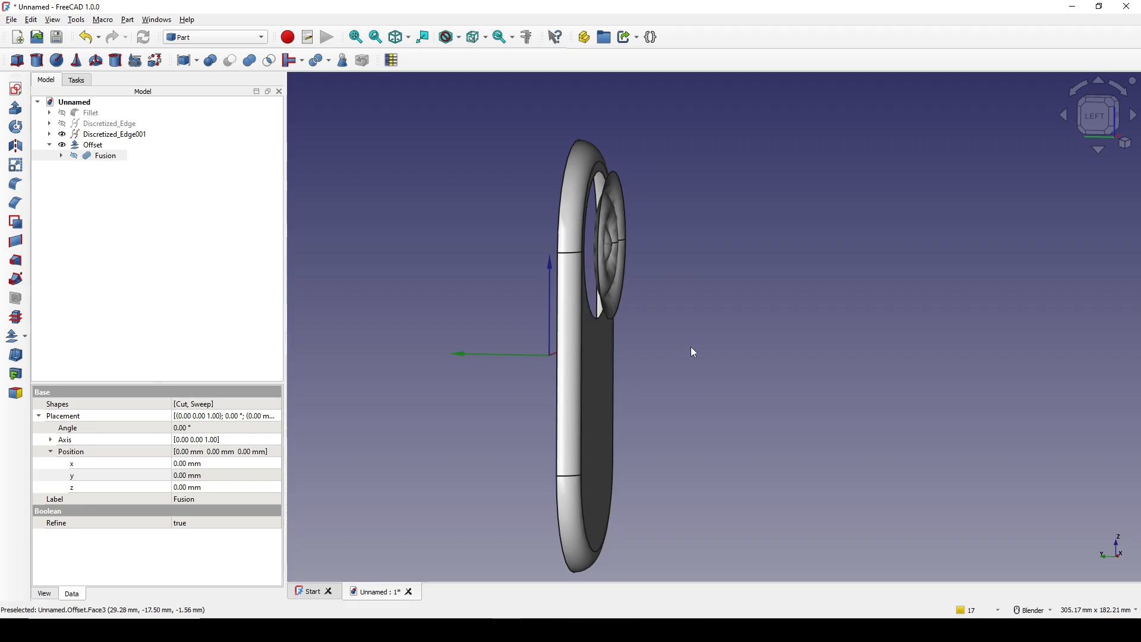
- Mark the offset directions of the body and relief with arrows and rectangles on a screen capture, and discard the capture
{"action": "key", "text": "Print"}
{"action": "mouse_move", "coordinate": [394, 113]}
{"action": "left_mouse_down"}
{"action": "mouse_move", "coordinate": [731, 562]}
{"action": "mouse_move", "coordinate": [768, 608]}
{"action": "mouse_move", "coordinate": [784, 597]}
{"action": "left_mouse_up"}
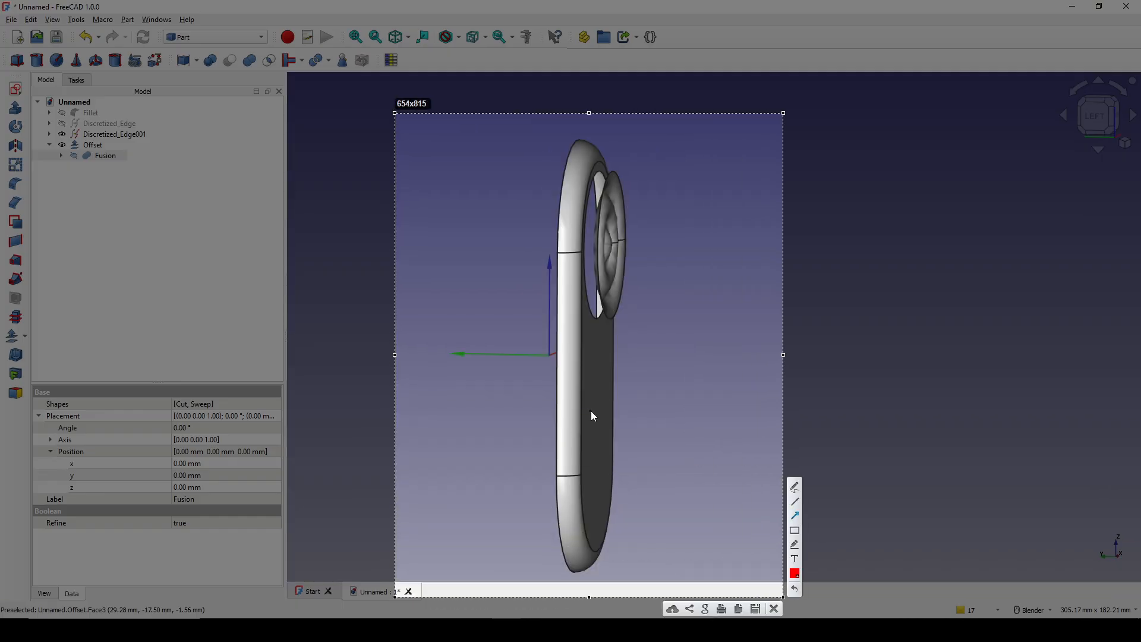
{"action": "left_click_drag", "start_coordinate": [602, 410], "coordinate": [523, 404]}
{"action": "left_click_drag", "start_coordinate": [598, 254], "coordinate": [703, 256]}
{"action": "left_click", "coordinate": [794, 530]}
{"action": "left_click_drag", "start_coordinate": [589, 167], "coordinate": [681, 318]}
{"action": "mouse_move", "coordinate": [507, 312]}
{"action": "left_mouse_down"}
{"action": "mouse_move", "coordinate": [617, 539]}
{"action": "mouse_move", "coordinate": [603, 548]}
{"action": "left_mouse_up"}
{"action": "left_click", "coordinate": [795, 516]}
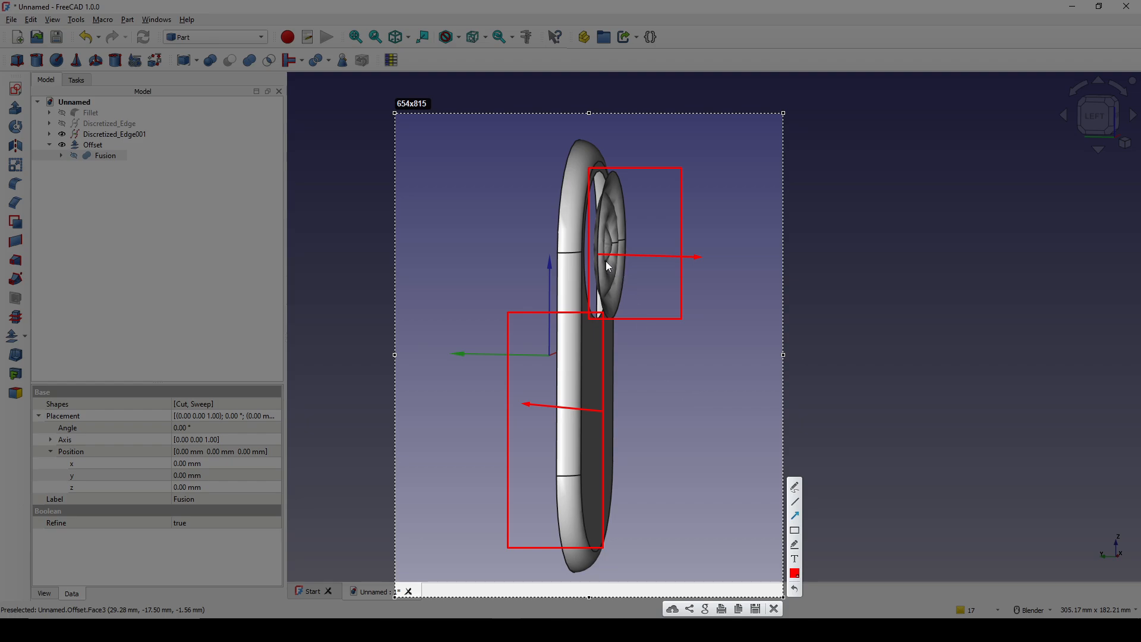
{"action": "left_click_drag", "start_coordinate": [604, 258], "coordinate": [517, 258]}
{"action": "left_click", "coordinate": [773, 609]}
- Examine the Sweep inside the Fusion, checking its Frenet, Linearize and Solid properties against the offset relief surface
{"action": "mouse_move", "coordinate": [689, 382]}
{"action": "middle_mouse_down"}
{"action": "mouse_move", "coordinate": [624, 365]}
{"action": "mouse_move", "coordinate": [802, 325]}
{"action": "middle_mouse_up"}
{"action": "left_click", "coordinate": [802, 325]}
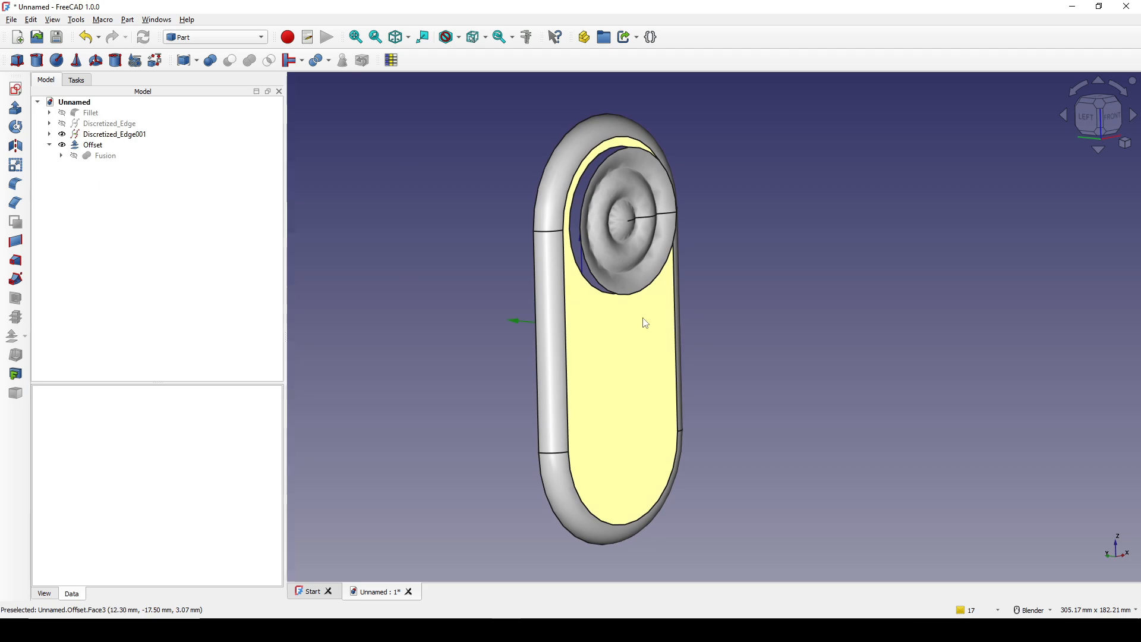
{"action": "left_click", "coordinate": [61, 156]}
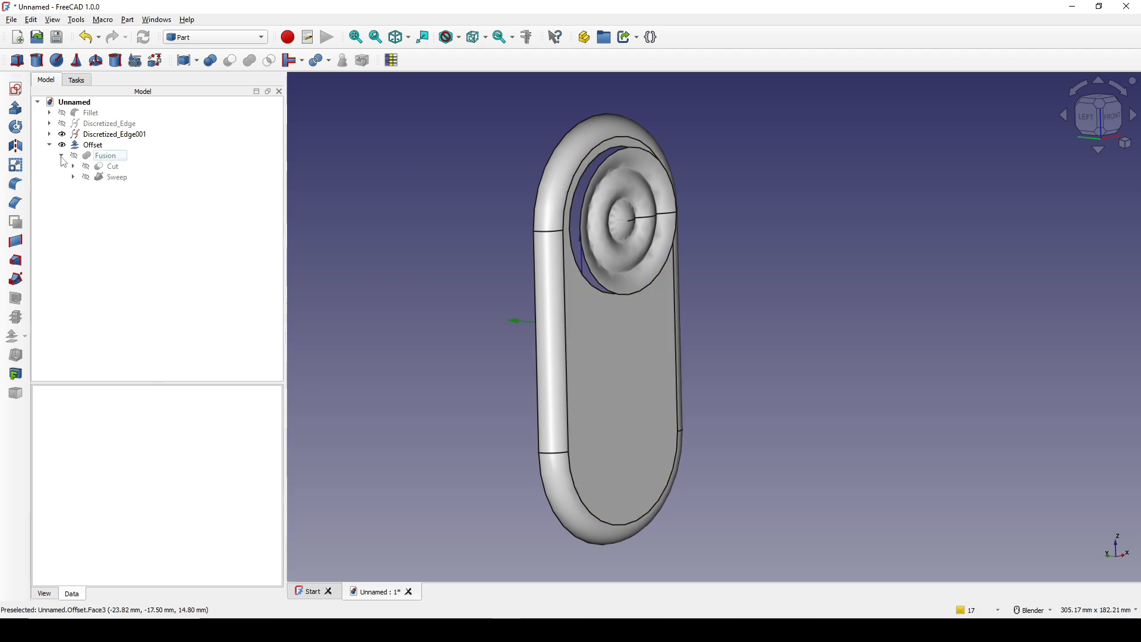
{"action": "left_click", "coordinate": [117, 179]}
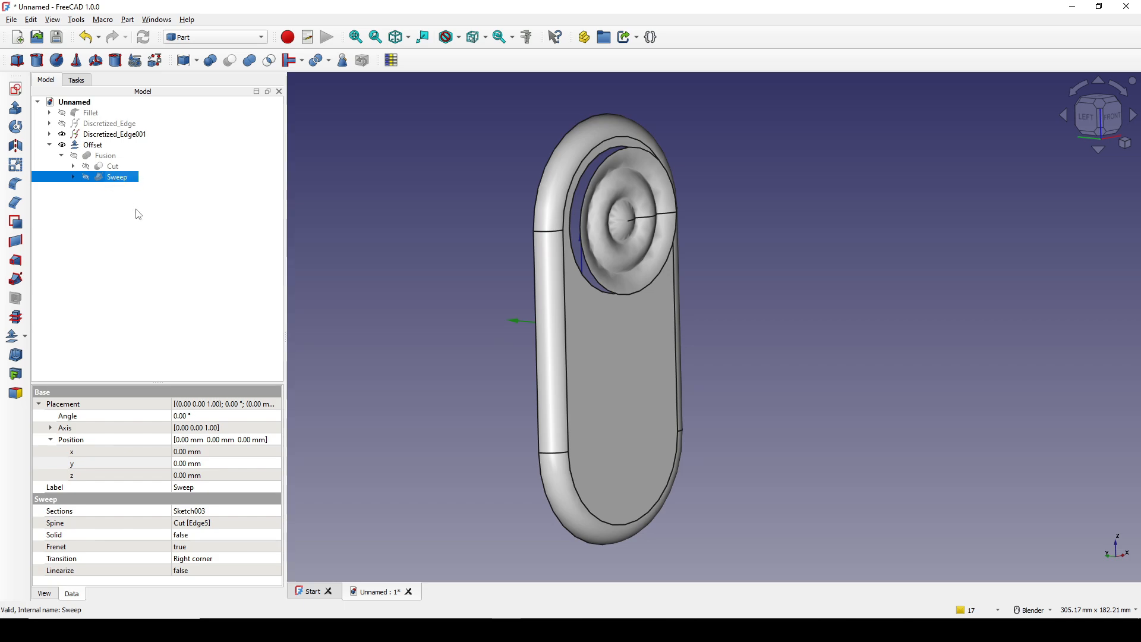
{"action": "left_click", "coordinate": [67, 548]}
{"action": "left_click", "coordinate": [76, 572]}
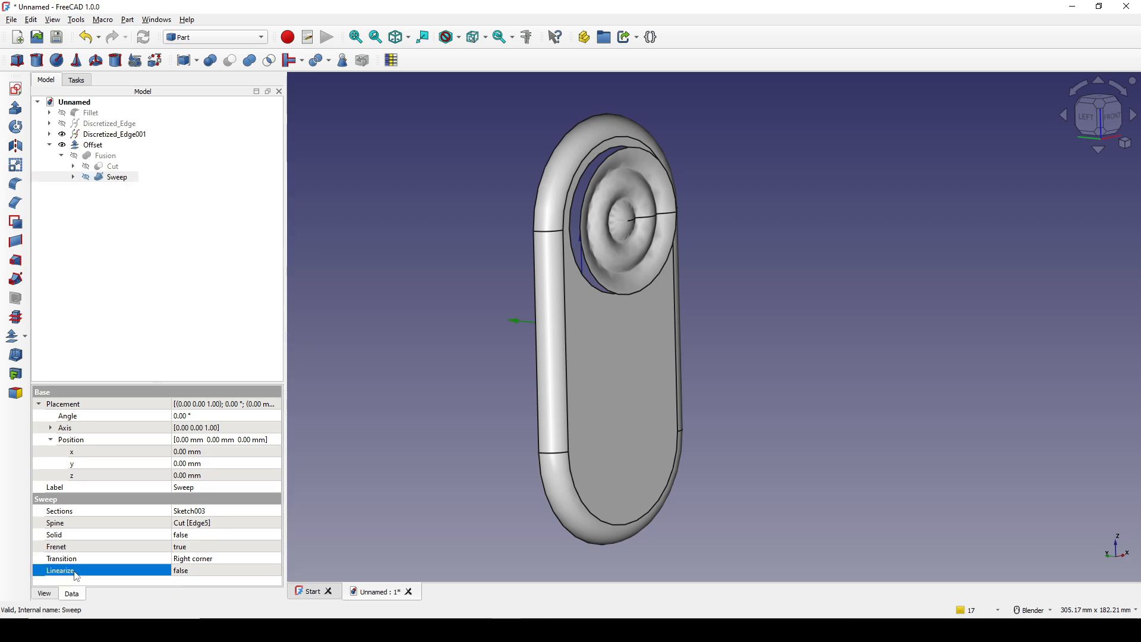
{"action": "left_click", "coordinate": [73, 536]}
{"action": "middle_click_drag", "start_coordinate": [706, 407], "coordinate": [691, 392]}
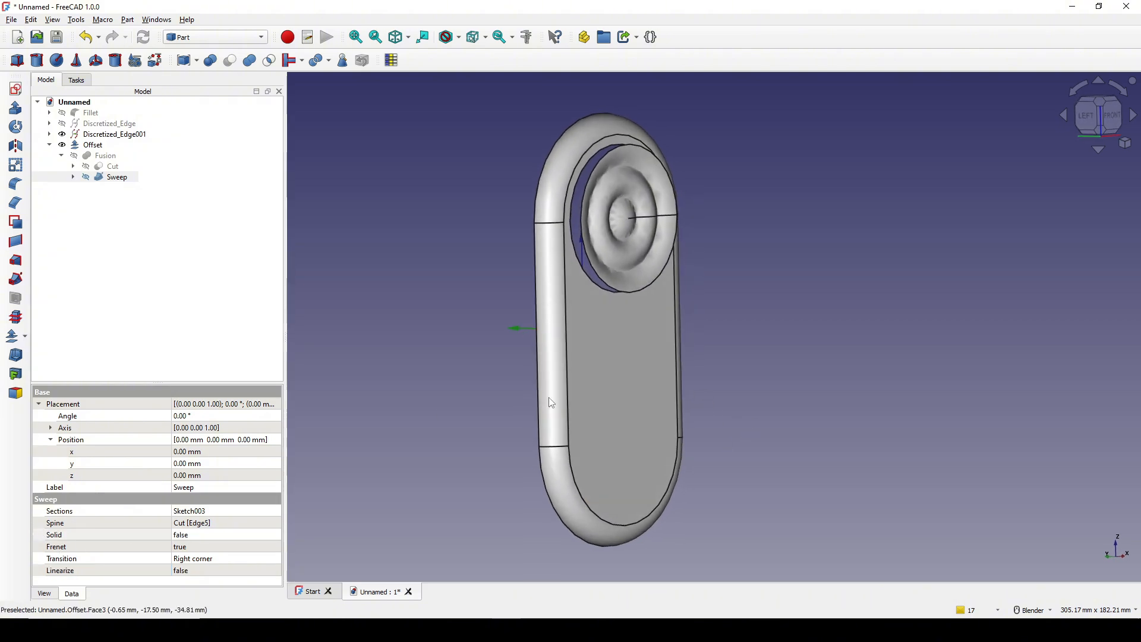
{"action": "middle_click_drag", "start_coordinate": [552, 403], "coordinate": [647, 395]}
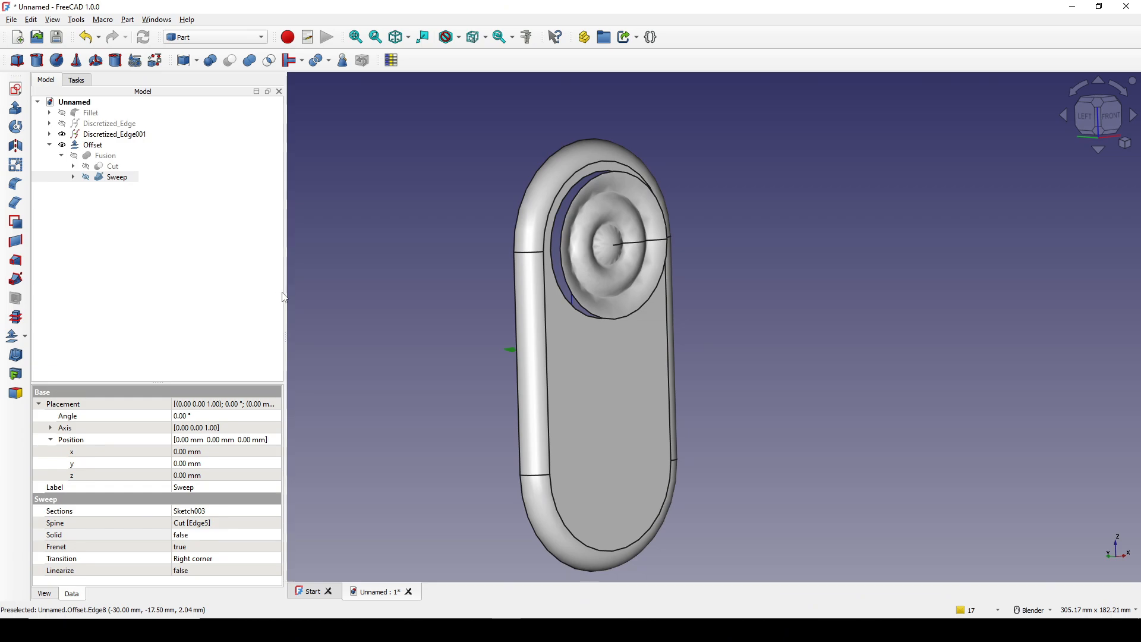
{"action": "left_click", "coordinate": [107, 178]}
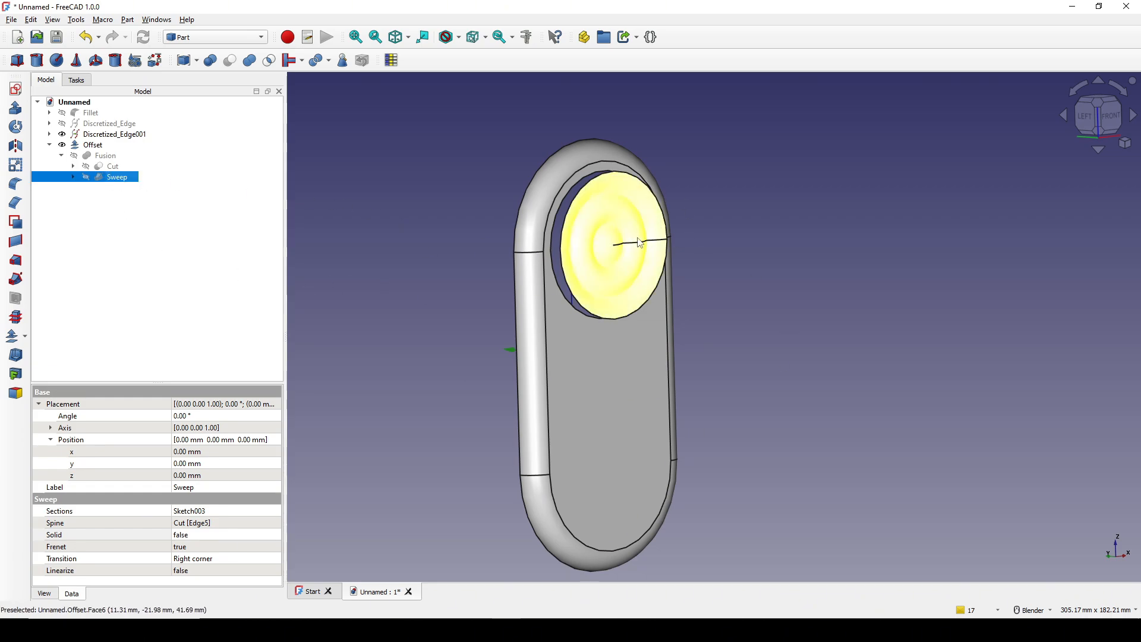
{"action": "middle_click_drag", "start_coordinate": [640, 243], "coordinate": [713, 343]}
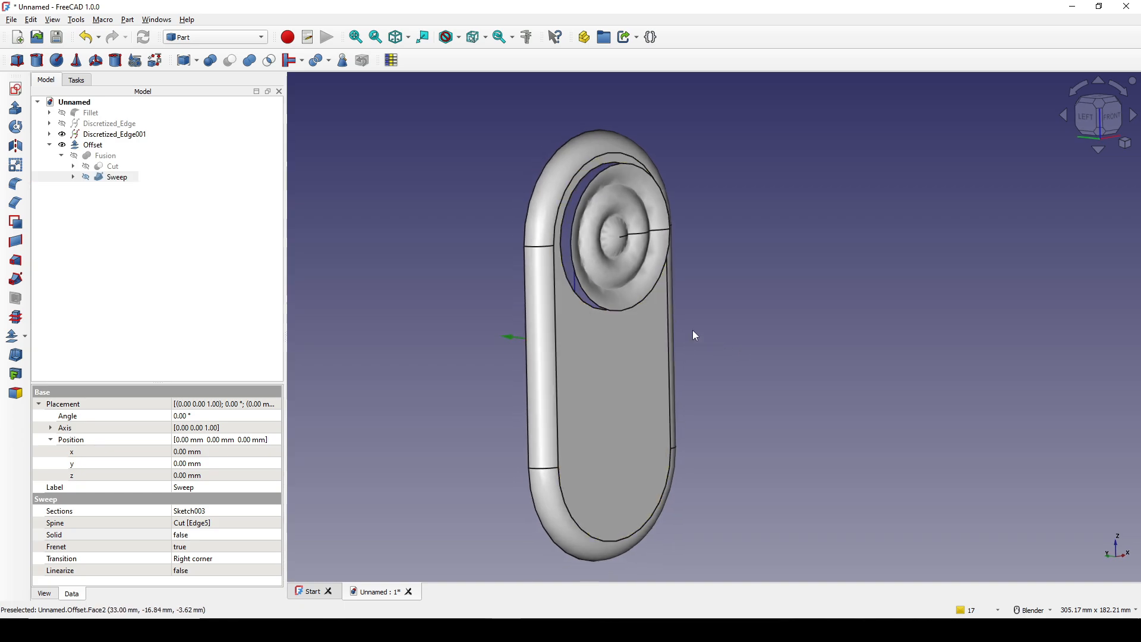
- Delete the Offset, the Fusion and the Sweep, keeping the Cut body and the wavy profile sketch
{"action": "left_click", "coordinate": [92, 145]}
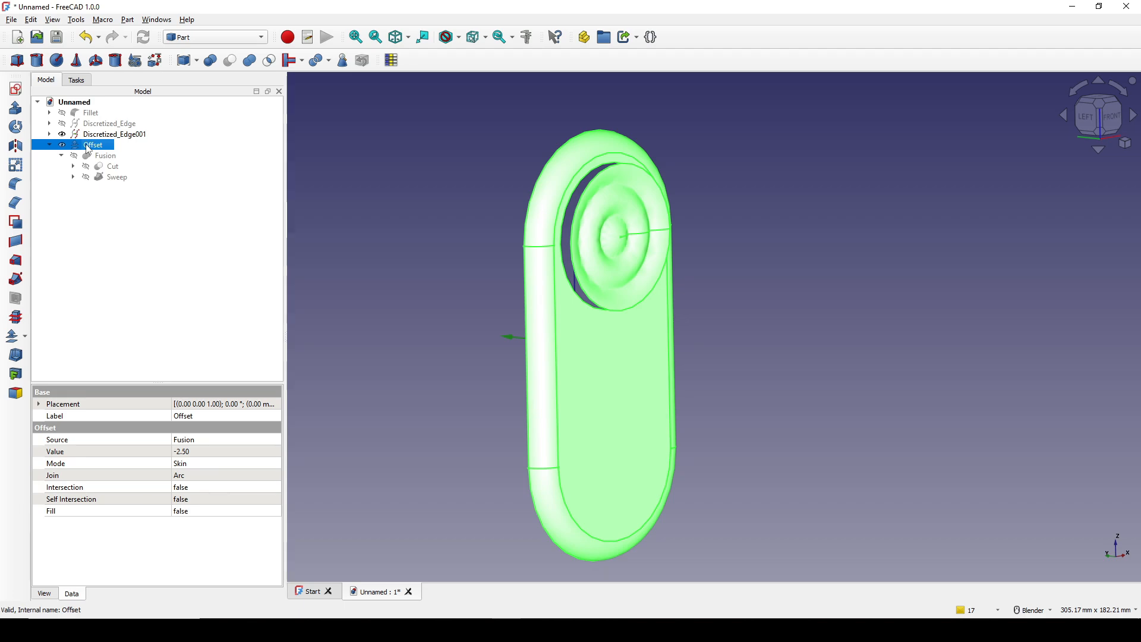
{"action": "key", "text": "Delete"}
{"action": "left_click", "coordinate": [90, 145]}
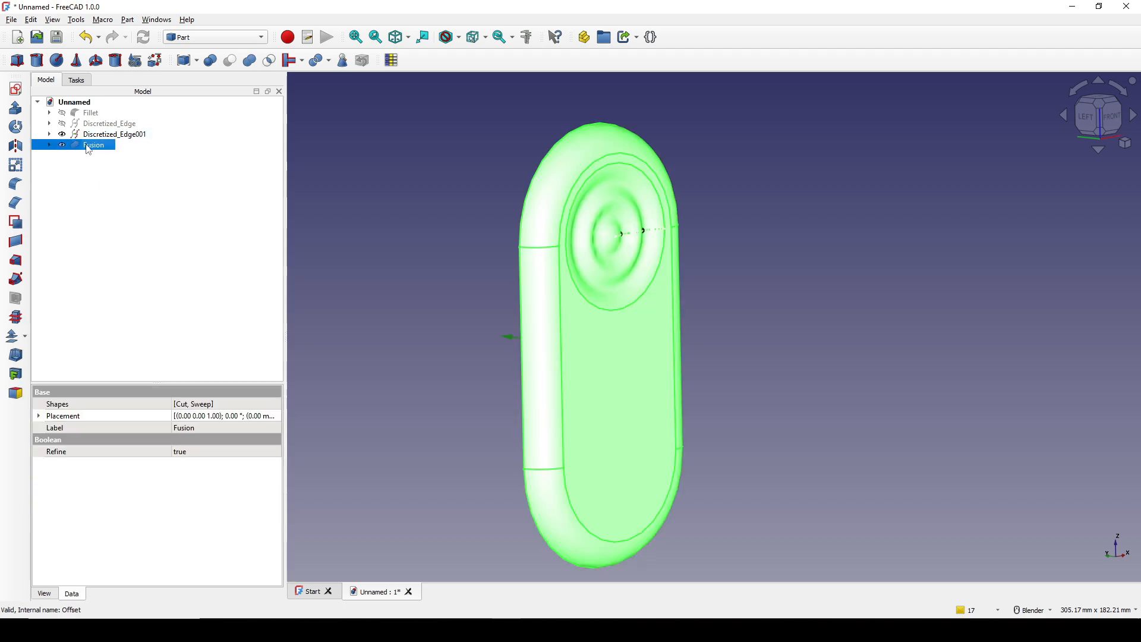
{"action": "key", "text": "Delete"}
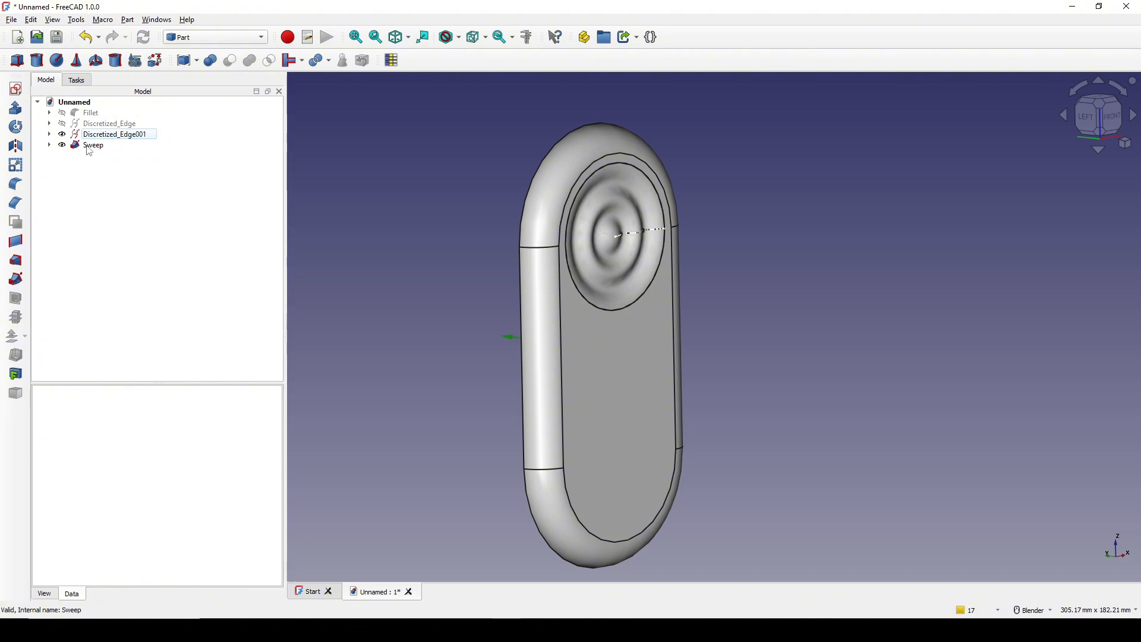
{"action": "left_click", "coordinate": [92, 145]}
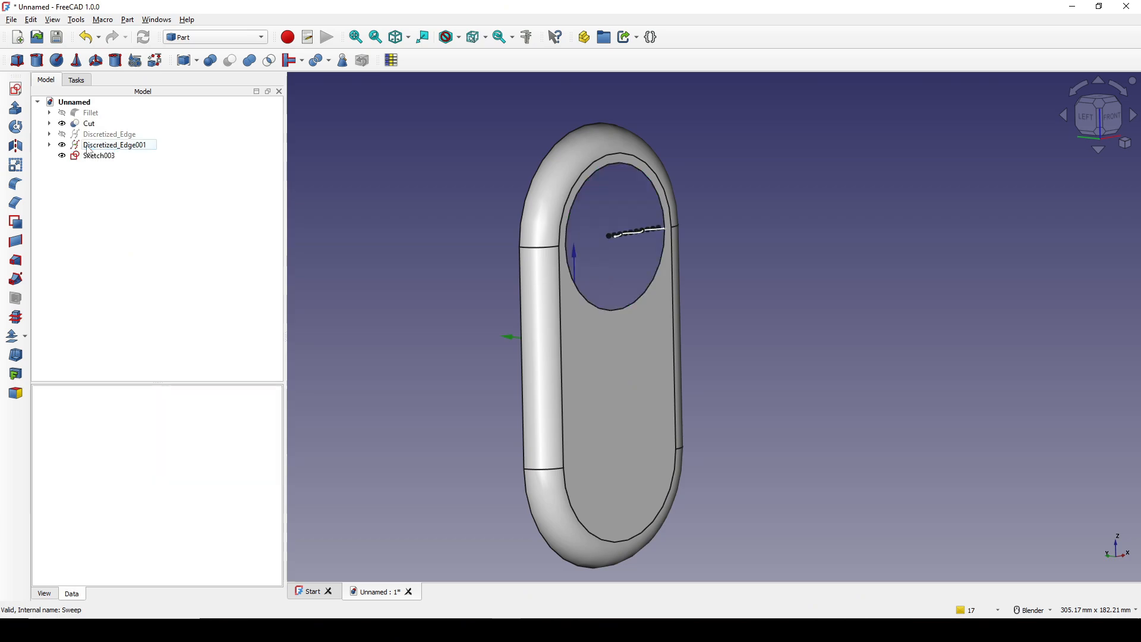
{"action": "key", "text": "Delete"}
- Sketch an axis through the opening and the wavy profile's rotation direction on a screen capture, and discard the capture
{"action": "middle_click_drag", "start_coordinate": [715, 292], "coordinate": [696, 302]}
{"action": "middle_click_drag", "start_coordinate": [736, 401], "coordinate": [713, 443], "text": "shift"}
{"action": "scroll", "coordinate": [710, 444], "scroll_direction": "up", "scroll_amount": 1}
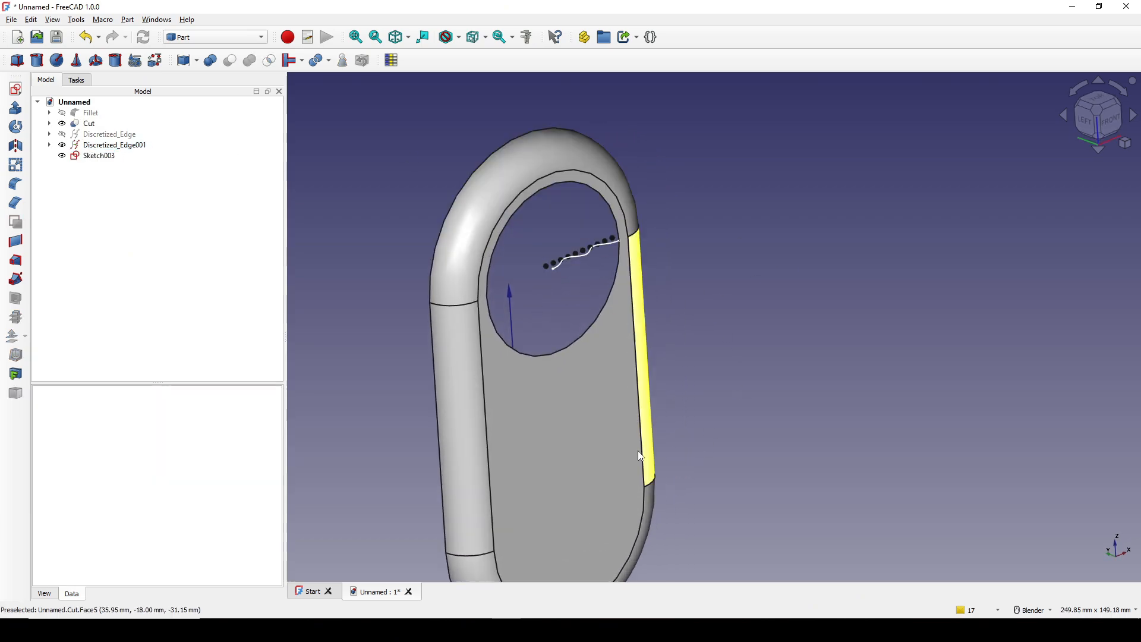
{"action": "middle_click_drag", "start_coordinate": [606, 445], "coordinate": [469, 428]}
{"action": "middle_click_drag", "start_coordinate": [614, 255], "coordinate": [845, 346], "text": "shift"}
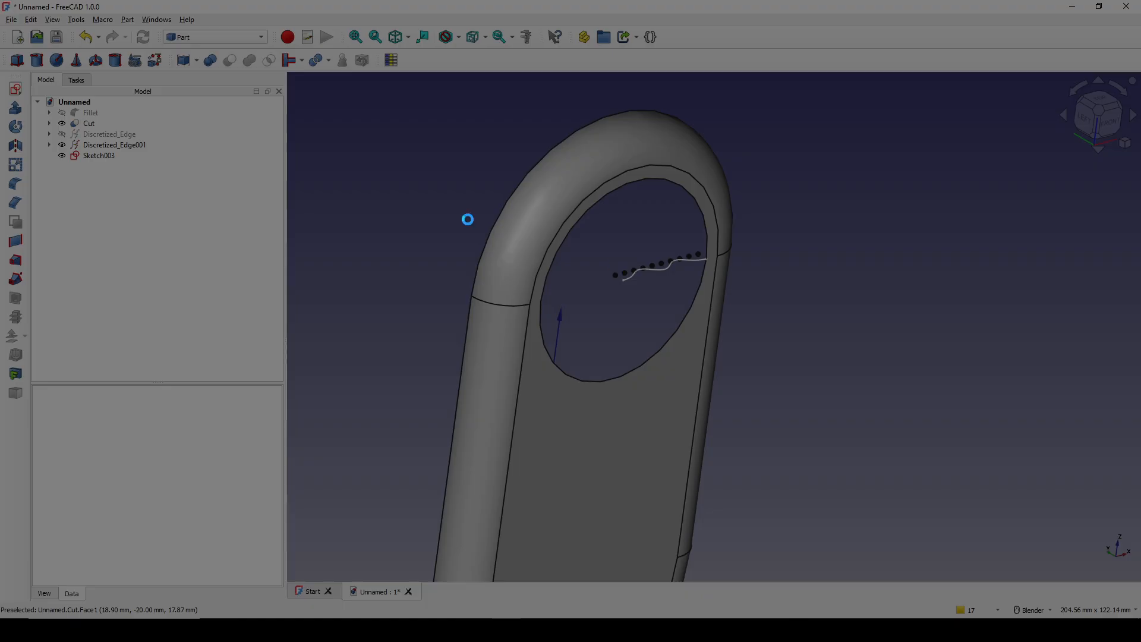
{"action": "left_click_drag", "start_coordinate": [308, 83], "coordinate": [888, 525]}
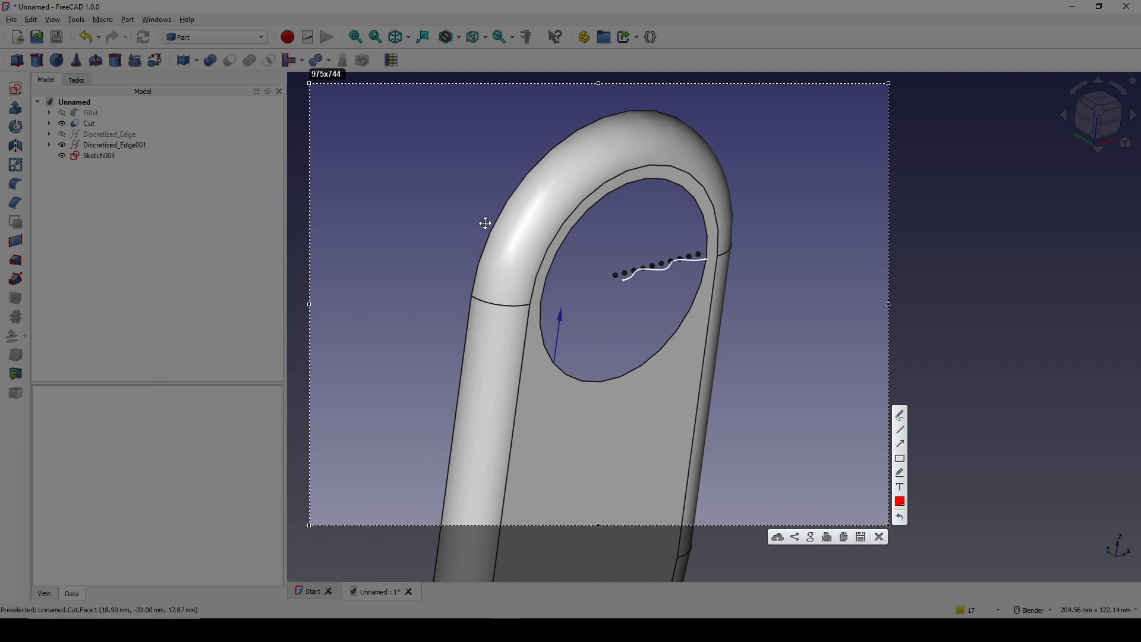
{"action": "left_click_drag", "start_coordinate": [482, 221], "coordinate": [781, 378]}
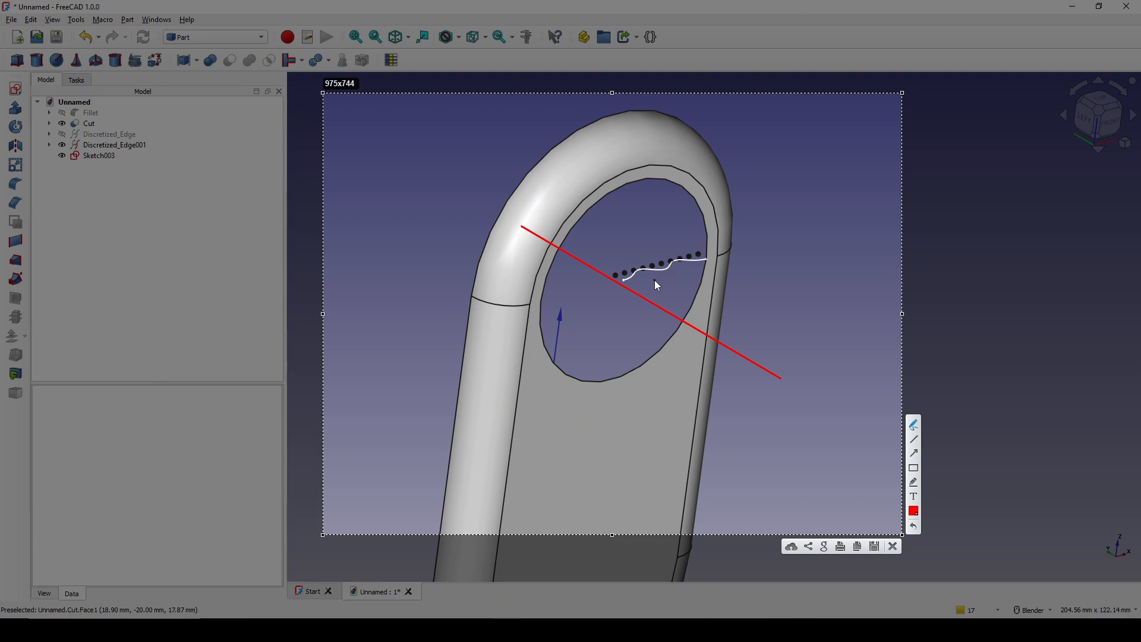
{"action": "mouse_move", "coordinate": [654, 280]}
{"action": "left_mouse_down"}
{"action": "mouse_move", "coordinate": [645, 253]}
{"action": "mouse_move", "coordinate": [580, 259]}
{"action": "mouse_move", "coordinate": [569, 289]}
{"action": "mouse_move", "coordinate": [579, 278]}
{"action": "left_mouse_up"}
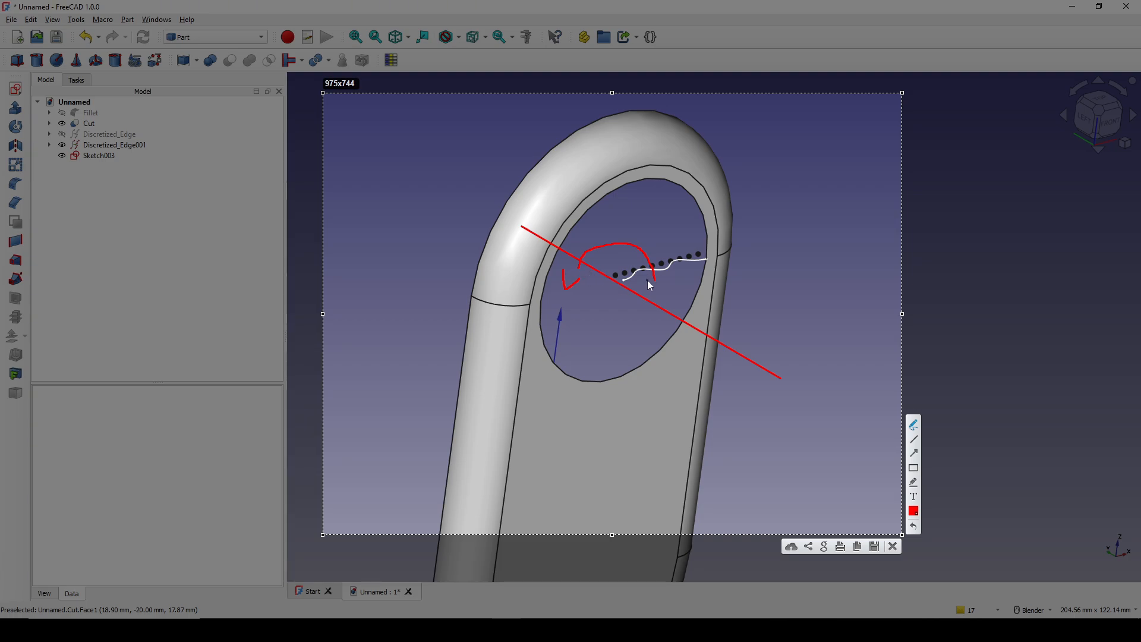
{"action": "left_click_drag", "start_coordinate": [657, 285], "coordinate": [657, 291]}
{"action": "mouse_move", "coordinate": [605, 326]}
{"action": "left_mouse_down"}
{"action": "mouse_move", "coordinate": [586, 312]}
{"action": "mouse_move", "coordinate": [597, 313]}
{"action": "left_mouse_up"}
{"action": "left_click", "coordinate": [892, 546]}
- Create a new sketch on the YZ plane with no offset
{"action": "scroll", "coordinate": [781, 379], "scroll_direction": "down", "scroll_amount": 1}
{"action": "middle_click_drag", "start_coordinate": [811, 360], "coordinate": [799, 341], "text": "shift"}
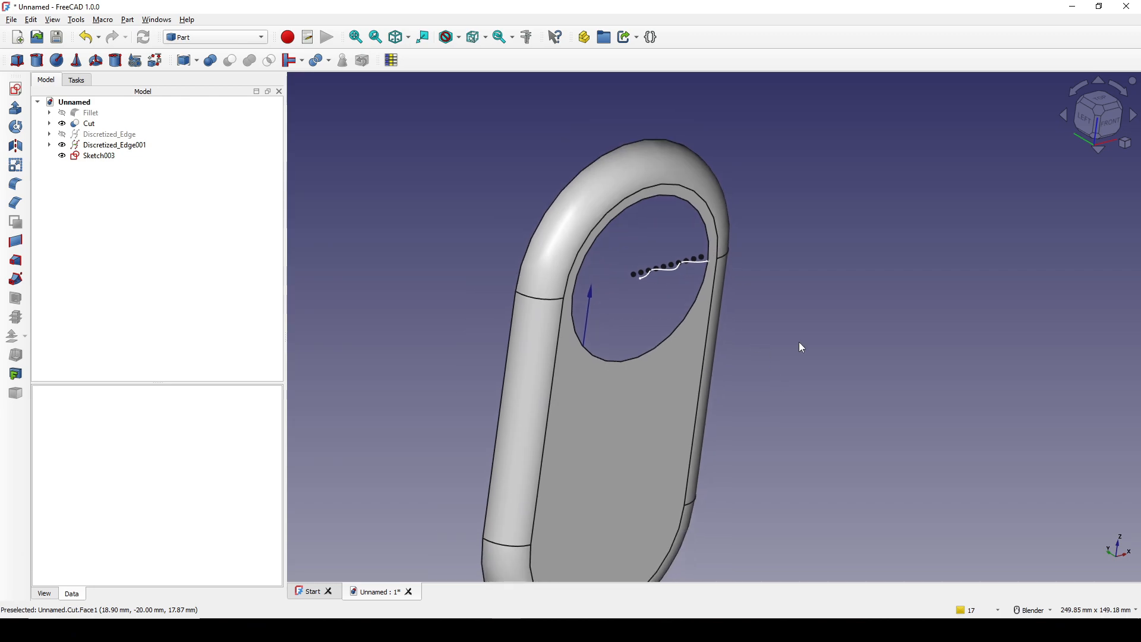
{"action": "middle_click_drag", "start_coordinate": [830, 430], "coordinate": [541, 448]}
{"action": "middle_click_drag", "start_coordinate": [781, 404], "coordinate": [585, 280]}
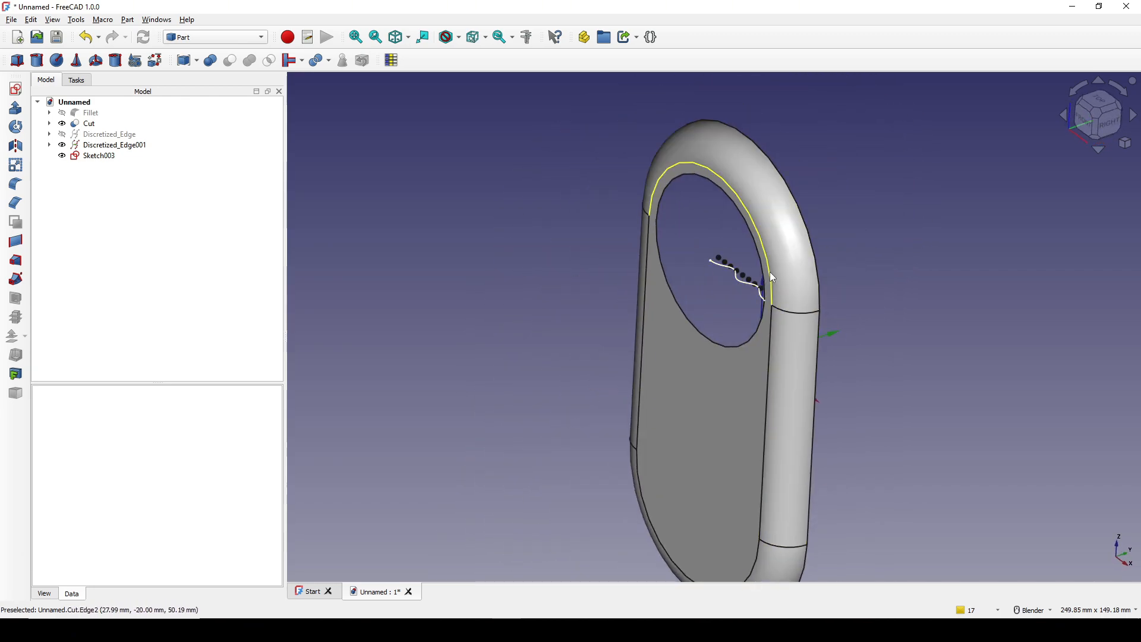
{"action": "middle_click_drag", "start_coordinate": [754, 276], "coordinate": [726, 280], "text": "shift"}
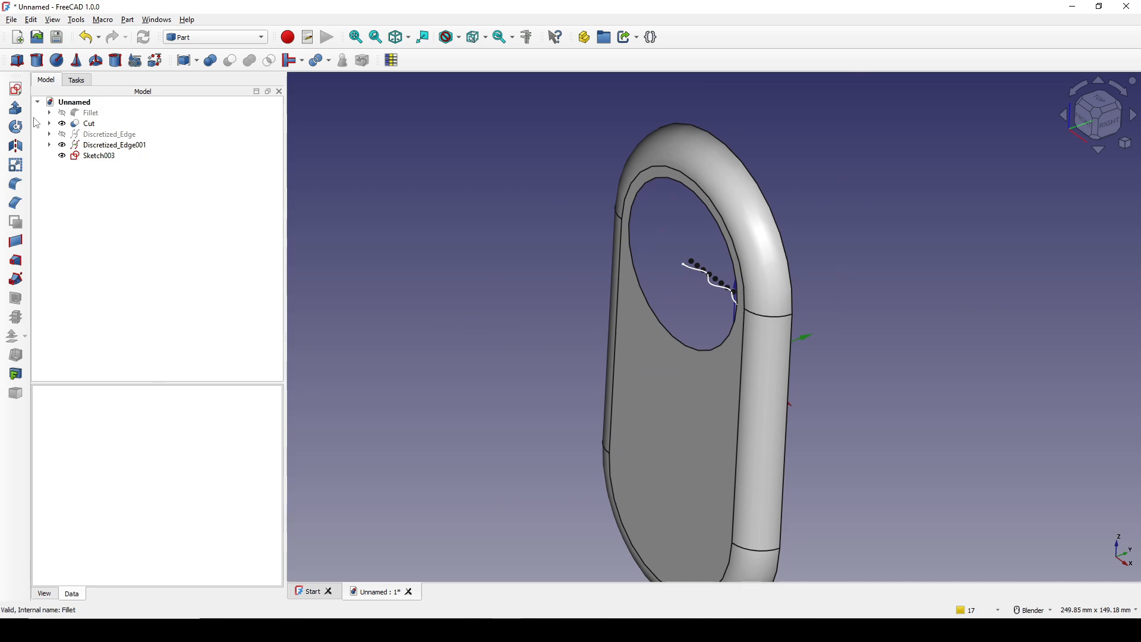
{"action": "left_click", "coordinate": [15, 88]}
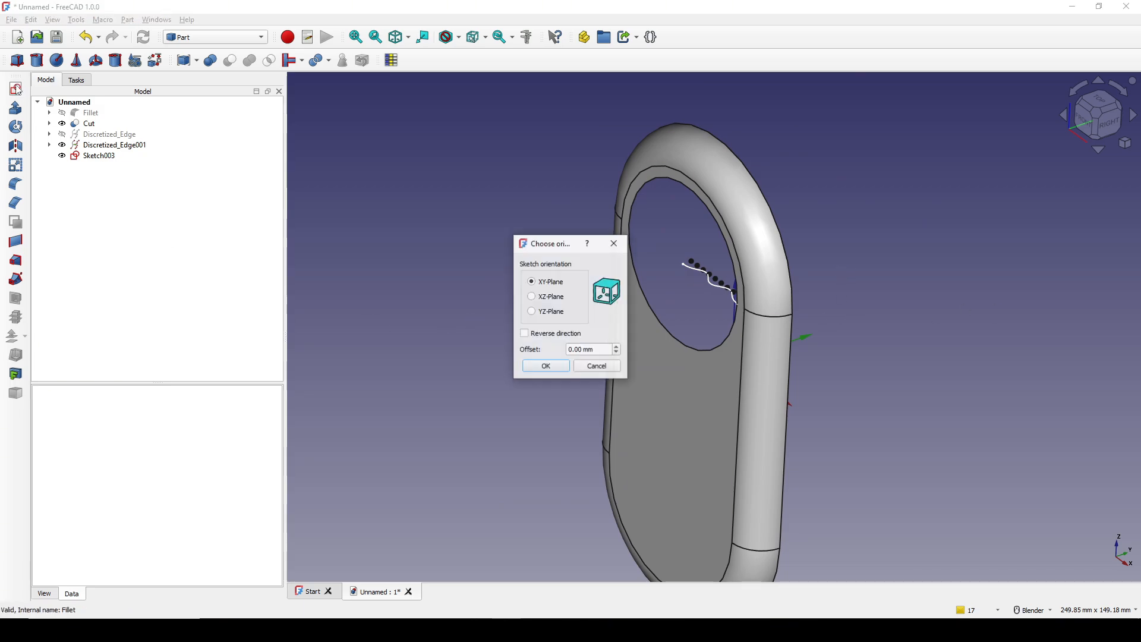
{"action": "left_click", "coordinate": [545, 313]}
{"action": "left_click", "coordinate": [556, 366]}
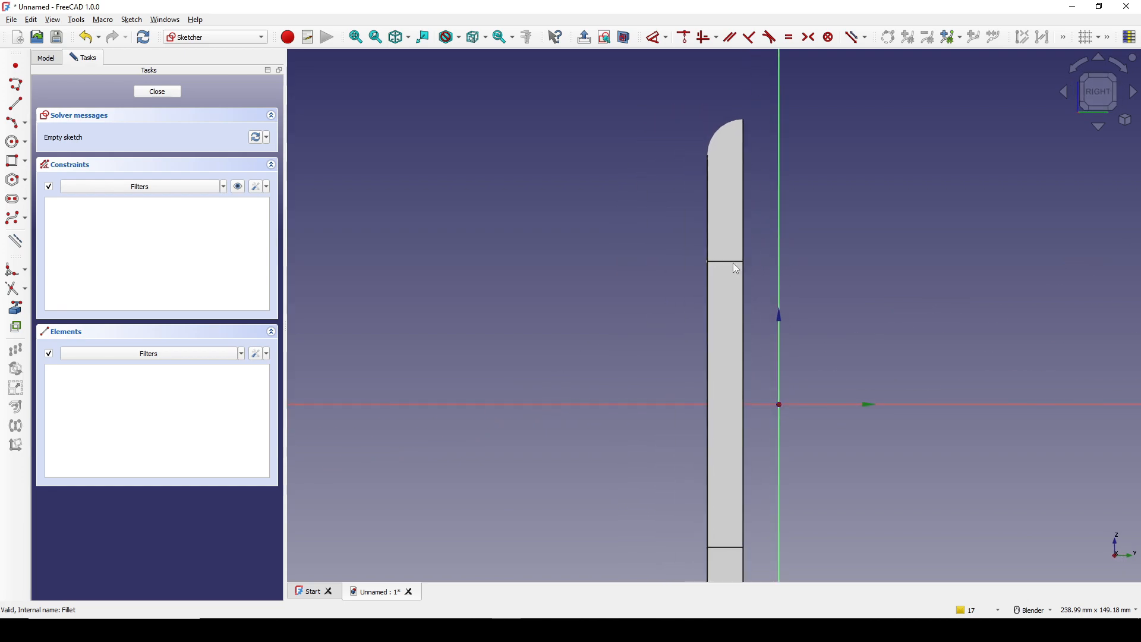
- Add the wavy curve's inner endpoint at the centre of the opening to the sketch as external geometry
{"action": "mouse_move", "coordinate": [734, 267]}
{"action": "middle_mouse_down"}
{"action": "mouse_move", "coordinate": [678, 311]}
{"action": "mouse_move", "coordinate": [677, 293]}
{"action": "mouse_move", "coordinate": [614, 326]}
{"action": "mouse_move", "coordinate": [696, 343]}
{"action": "mouse_move", "coordinate": [746, 453]}
{"action": "mouse_move", "coordinate": [662, 362]}
{"action": "middle_mouse_up"}
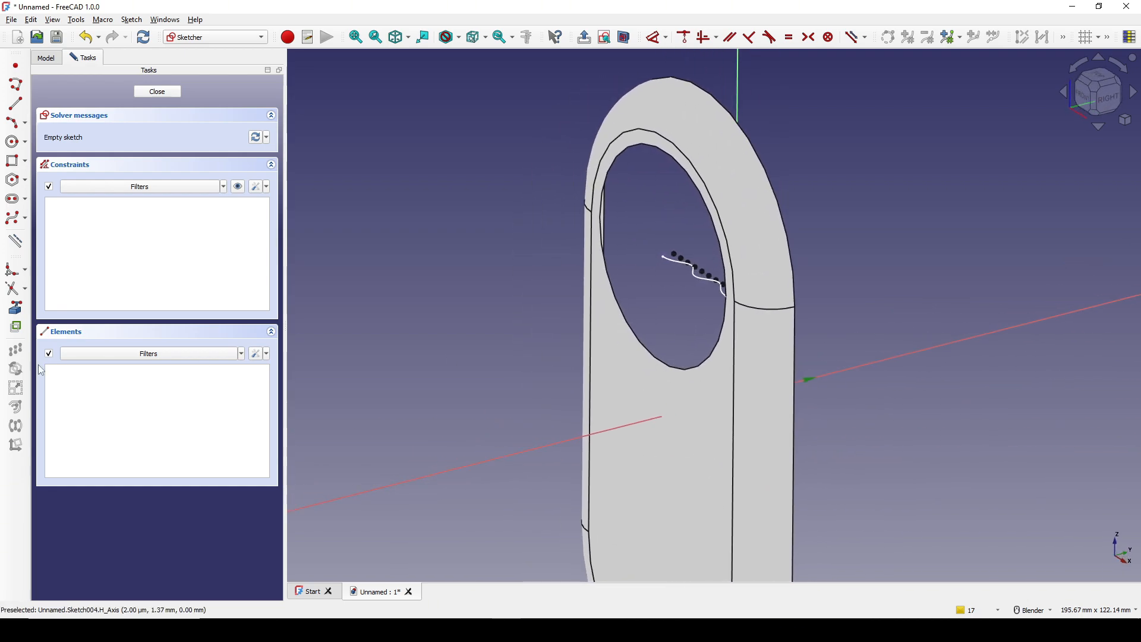
{"action": "left_click", "coordinate": [15, 308]}
{"action": "scroll", "coordinate": [665, 262], "scroll_direction": "up", "scroll_amount": 2}
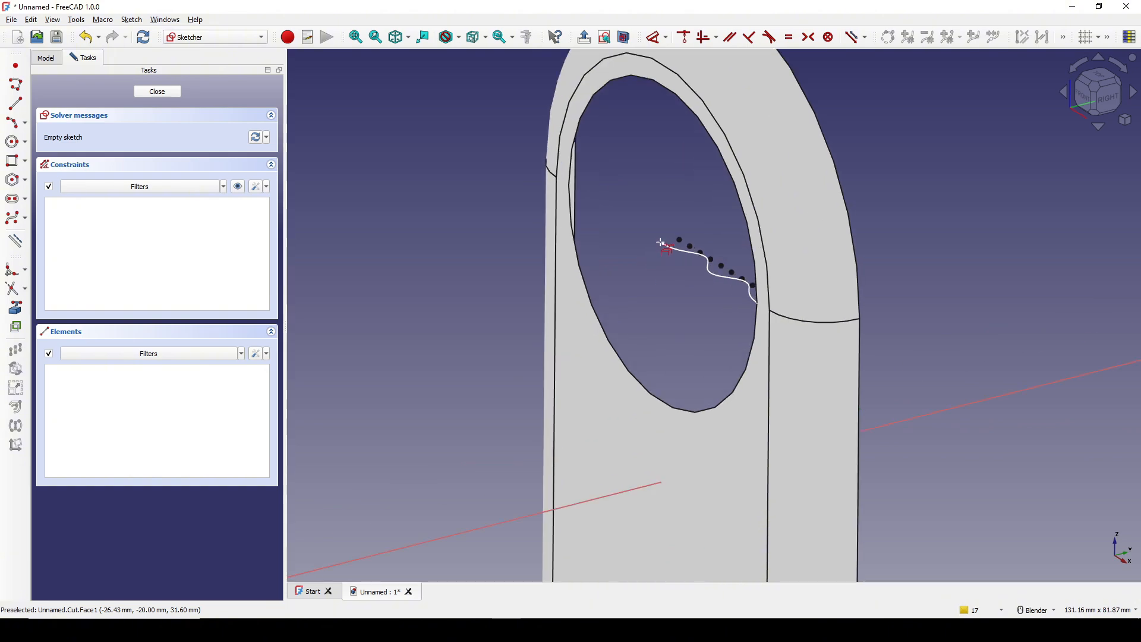
{"action": "left_click", "coordinate": [662, 245]}
{"action": "scroll", "coordinate": [732, 348], "scroll_direction": "down", "scroll_amount": 2}
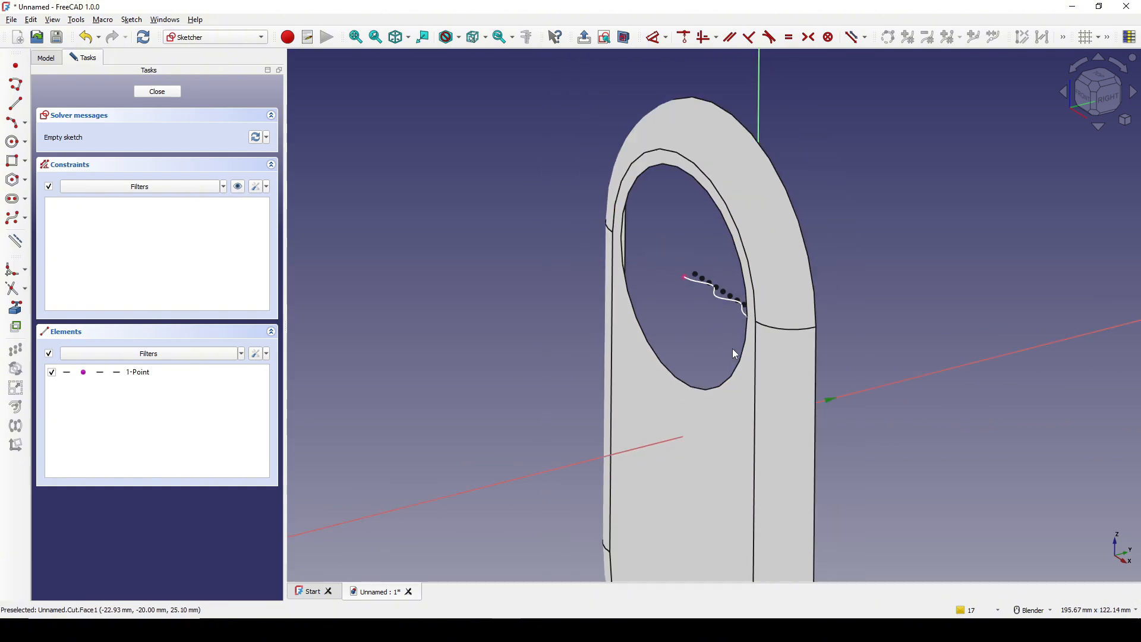
- Draw a line across the opening, extending past both sides of the box, and constrain it horizontal
{"action": "left_click", "coordinate": [16, 103]}
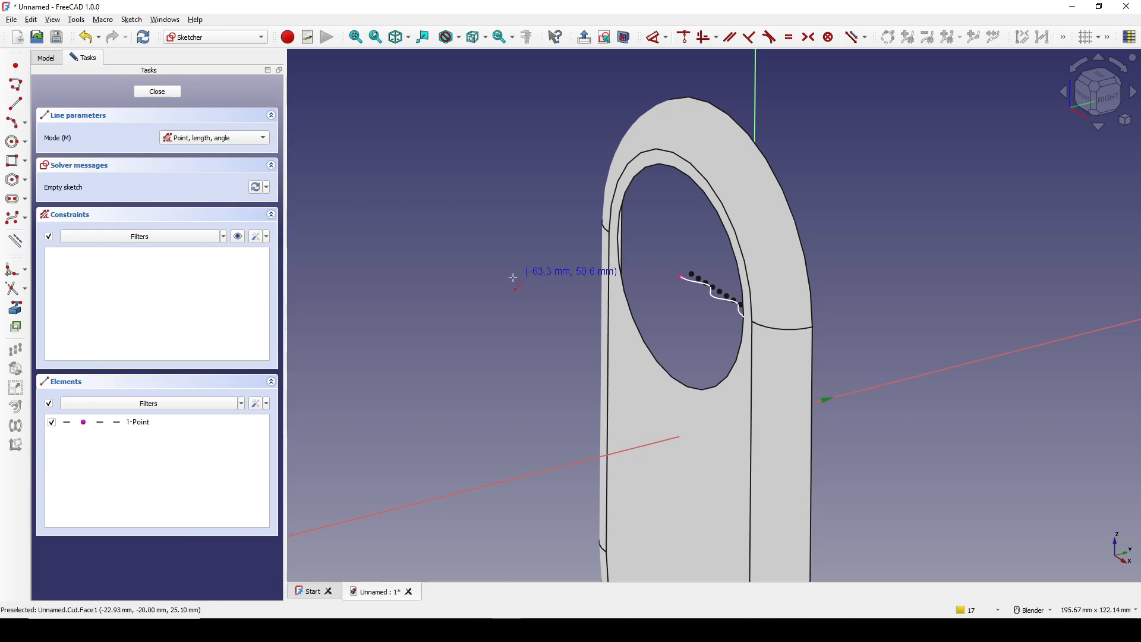
{"action": "left_click", "coordinate": [427, 304]}
{"action": "left_click", "coordinate": [880, 245]}
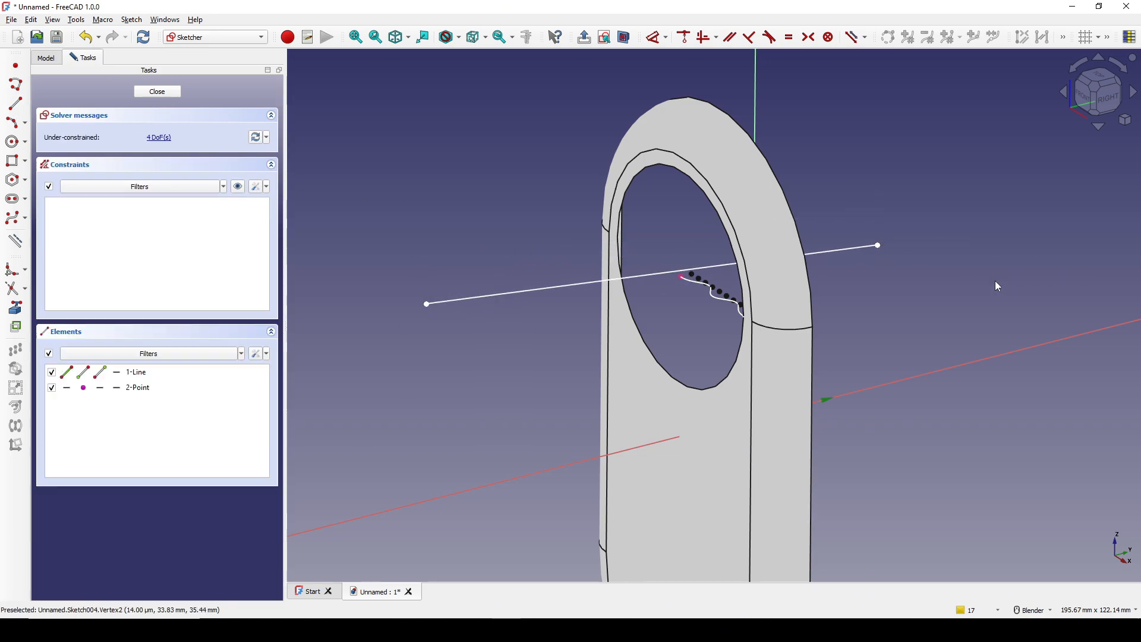
{"action": "mouse_move", "coordinate": [994, 280]}
{"action": "middle_mouse_down"}
{"action": "mouse_move", "coordinate": [886, 344]}
{"action": "mouse_move", "coordinate": [851, 348]}
{"action": "middle_mouse_up"}
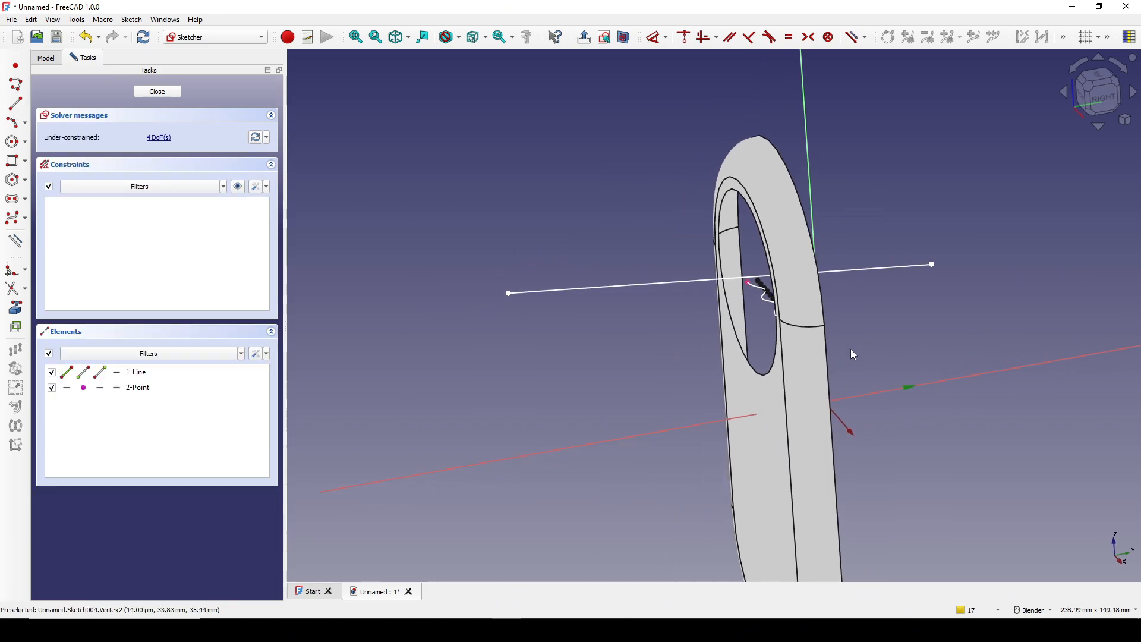
{"action": "left_click", "coordinate": [662, 286]}
{"action": "key", "text": "h"}
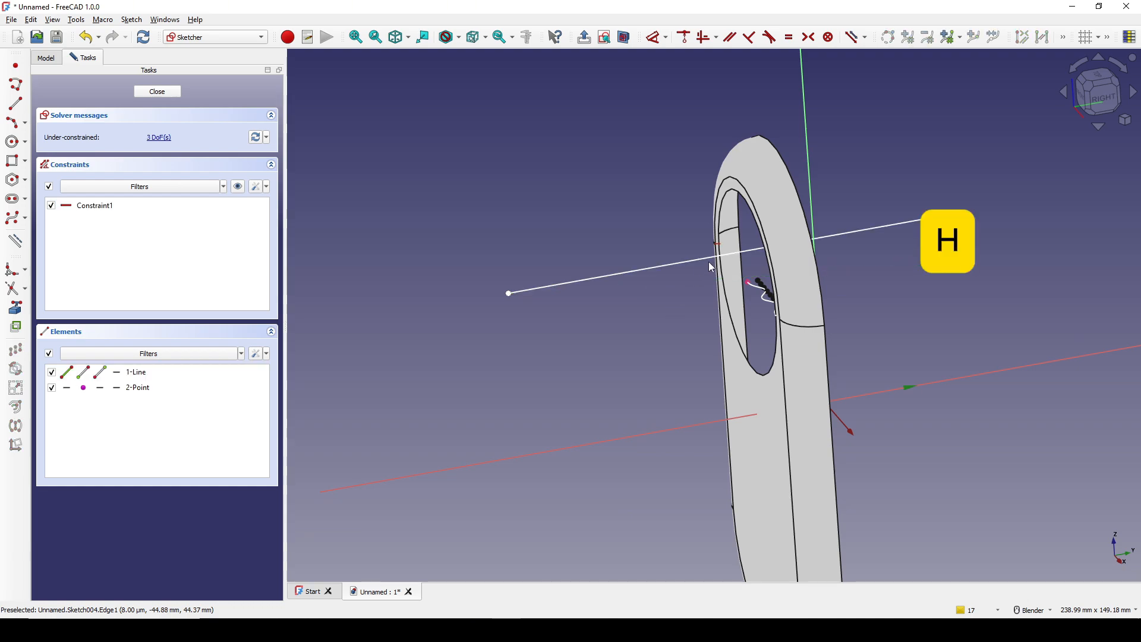
- Constrain the horizontal line to pass through the external point at the centre of the opening with a coincident constraint
{"action": "scroll", "coordinate": [713, 282], "scroll_direction": "up", "scroll_amount": 1}
{"action": "middle_click_drag", "start_coordinate": [713, 285], "coordinate": [768, 297]}
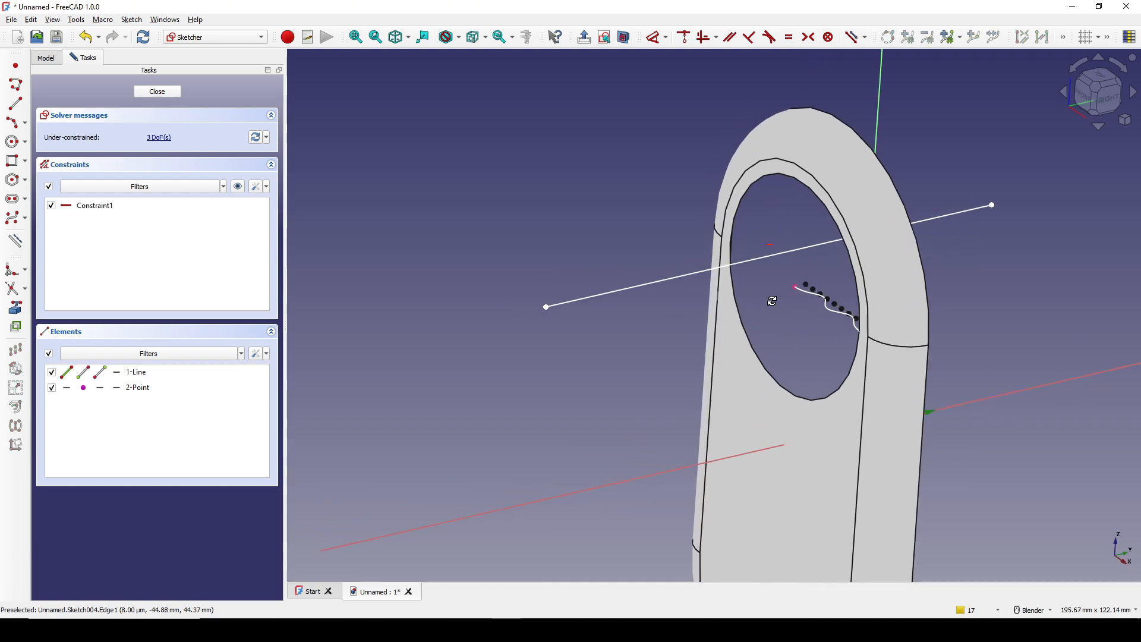
{"action": "left_click", "coordinate": [771, 259]}
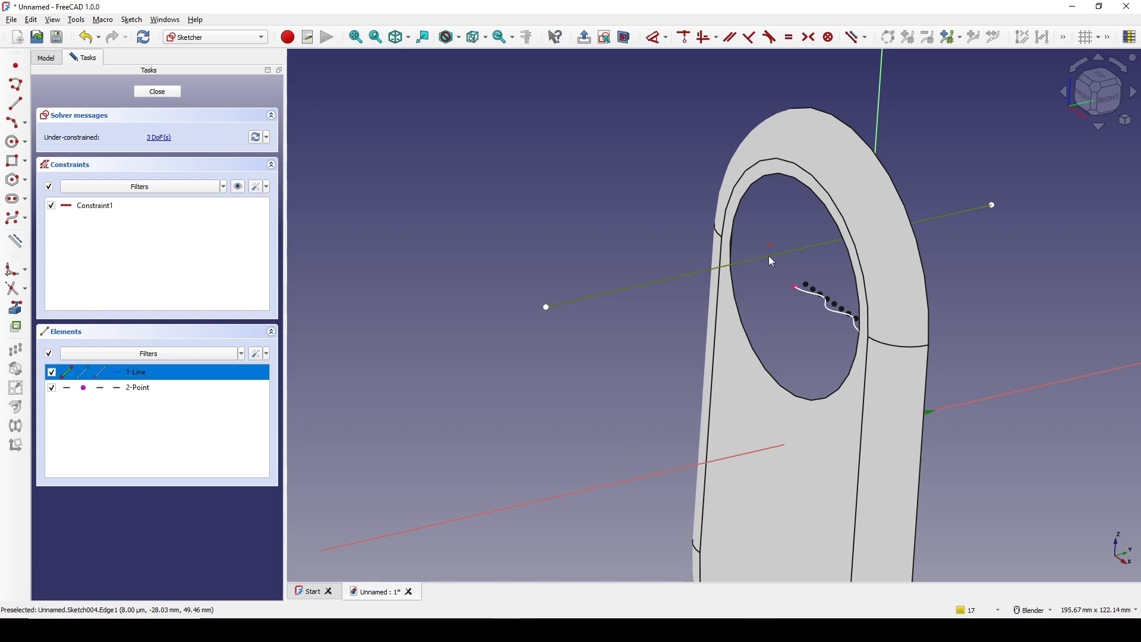
{"action": "left_click", "coordinate": [796, 290]}
{"action": "key", "text": "c"}
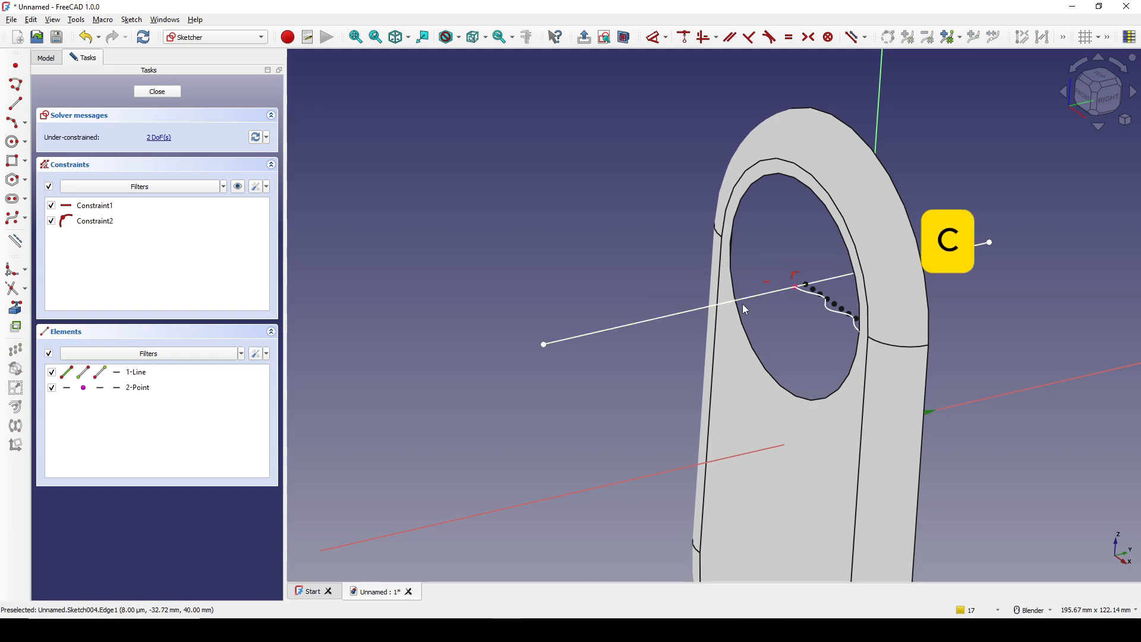
{"action": "mouse_move", "coordinate": [743, 304]}
{"action": "middle_mouse_down"}
{"action": "mouse_move", "coordinate": [803, 302]}
{"action": "mouse_move", "coordinate": [782, 311]}
{"action": "middle_mouse_up"}
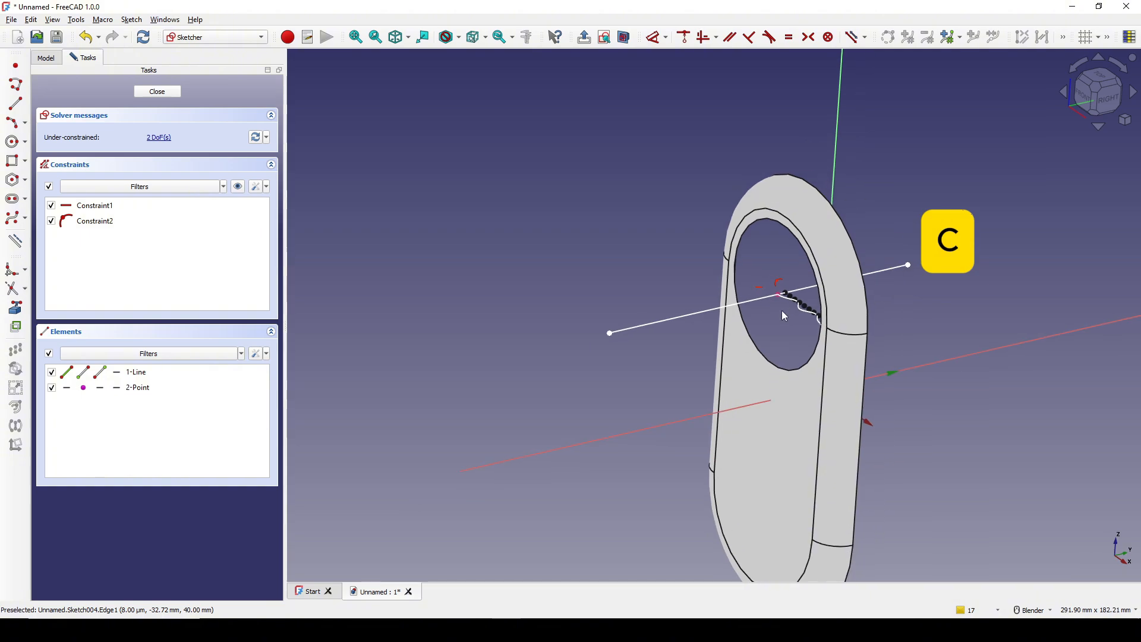
- Finish the axis sketch and revolve the wavy profile Sketch003 by 360° about the line in Sketch004
{"action": "left_click", "coordinate": [165, 93]}
{"action": "mouse_move", "coordinate": [597, 381]}
{"action": "middle_mouse_down"}
{"action": "mouse_move", "coordinate": [755, 396]}
{"action": "mouse_move", "coordinate": [728, 414]}
{"action": "middle_mouse_up"}
{"action": "middle_click_drag", "start_coordinate": [540, 397], "coordinate": [627, 401], "text": "shift"}
{"action": "left_click", "coordinate": [832, 302]}
{"action": "middle_click_drag", "start_coordinate": [832, 302], "coordinate": [793, 301]}
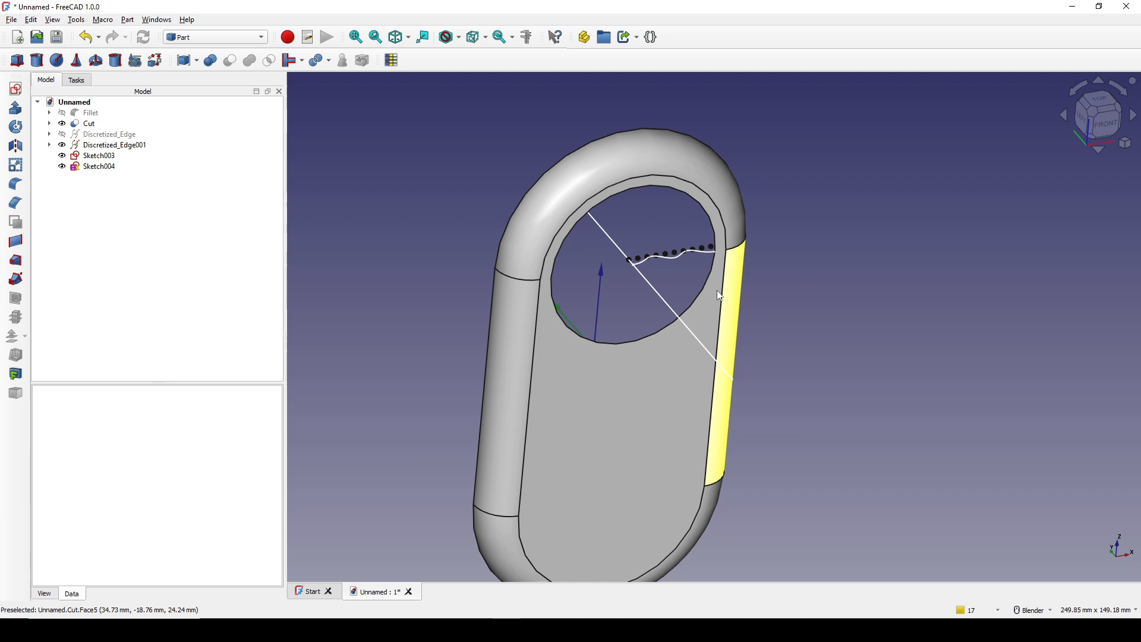
{"action": "left_click", "coordinate": [676, 263]}
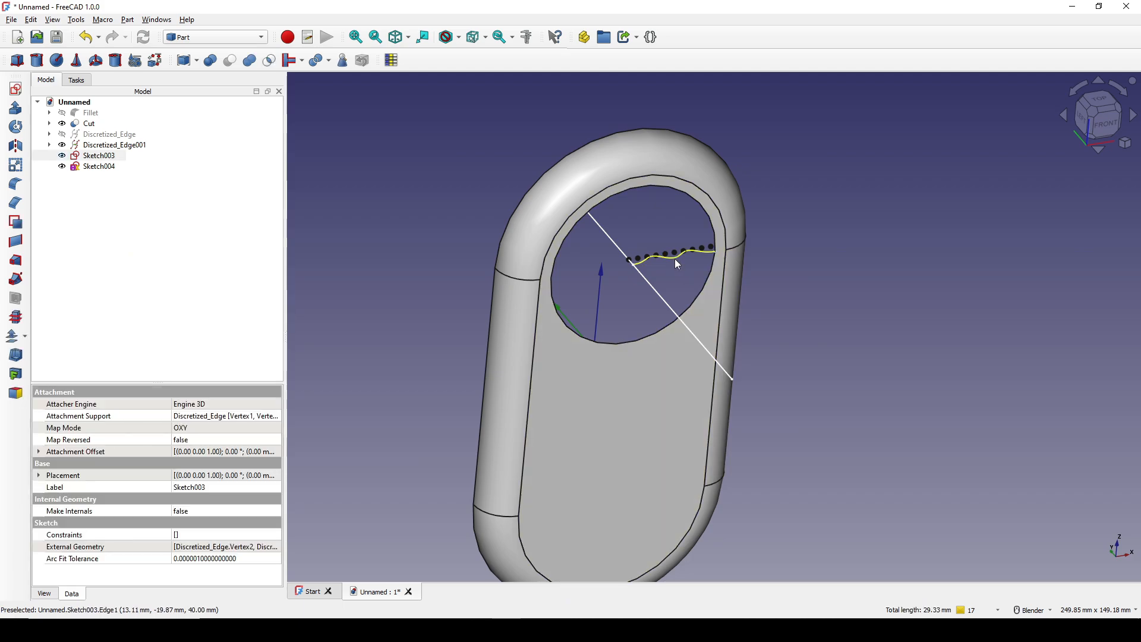
{"action": "left_click", "coordinate": [16, 127]}
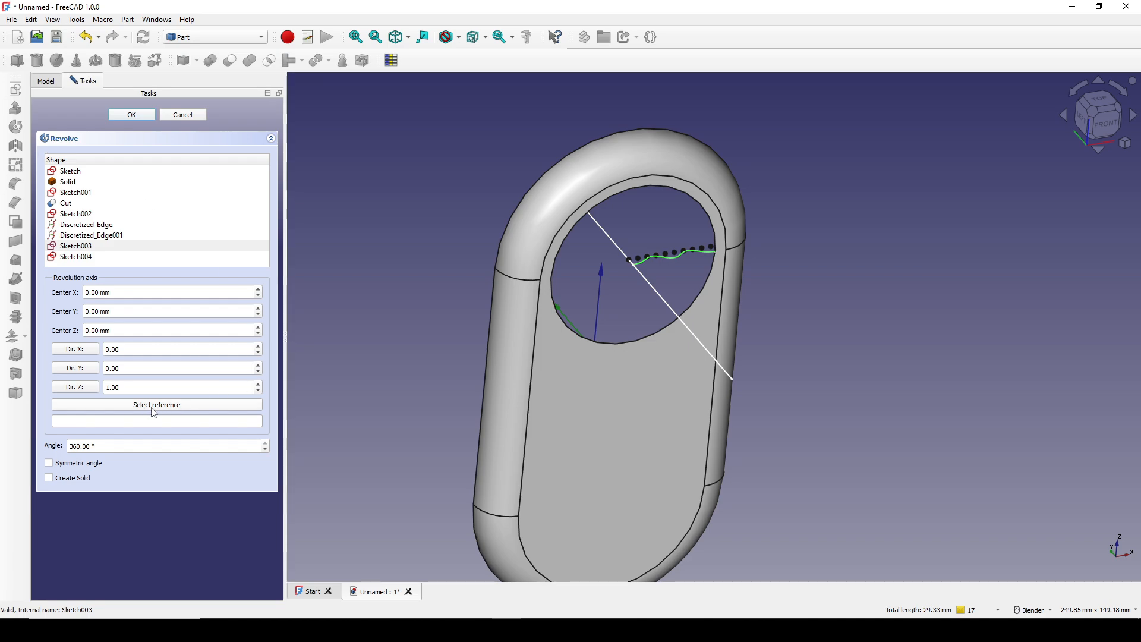
{"action": "left_click", "coordinate": [169, 405]}
{"action": "left_click", "coordinate": [653, 289]}
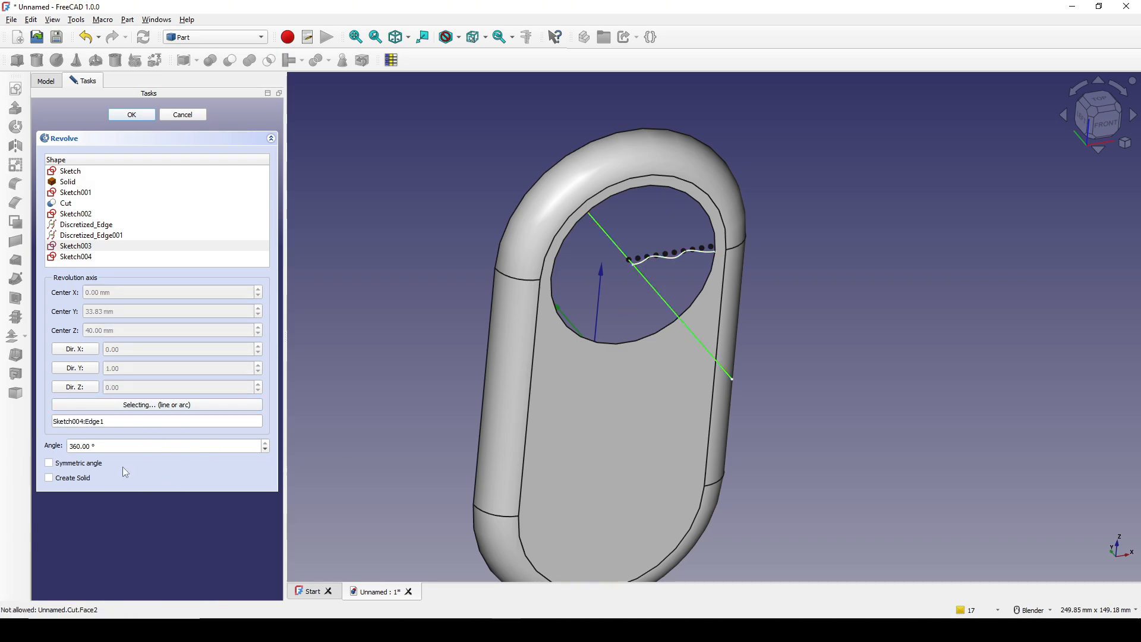
{"action": "left_click", "coordinate": [127, 116]}
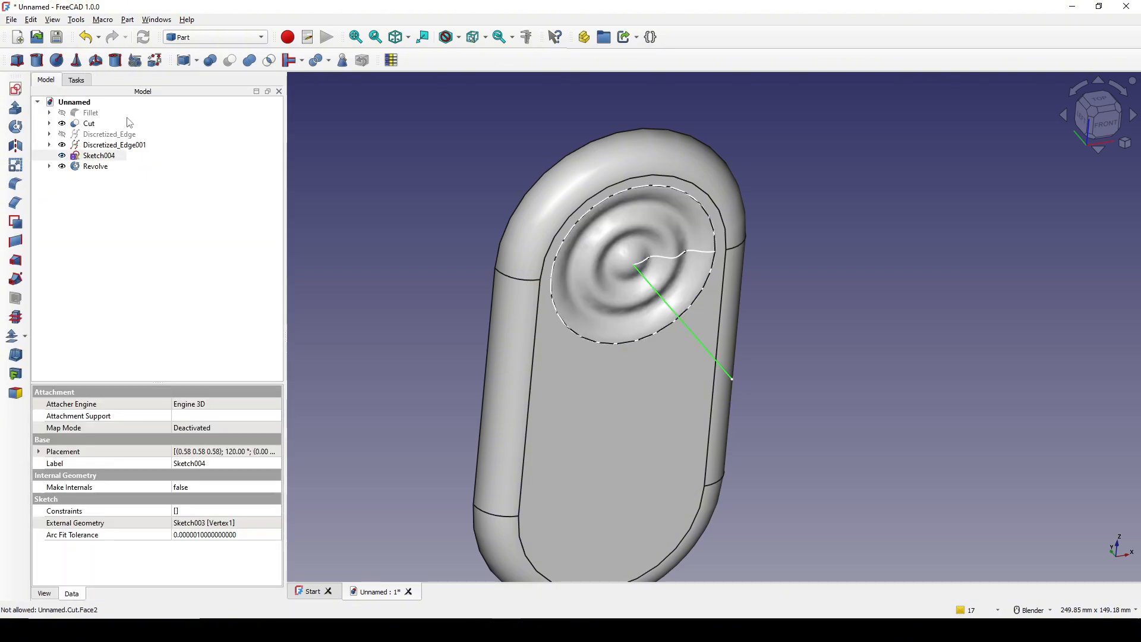
- Fuse the Cut body and the rippled Revolve surface into a single union
{"action": "middle_click_drag", "start_coordinate": [785, 361], "coordinate": [825, 392]}
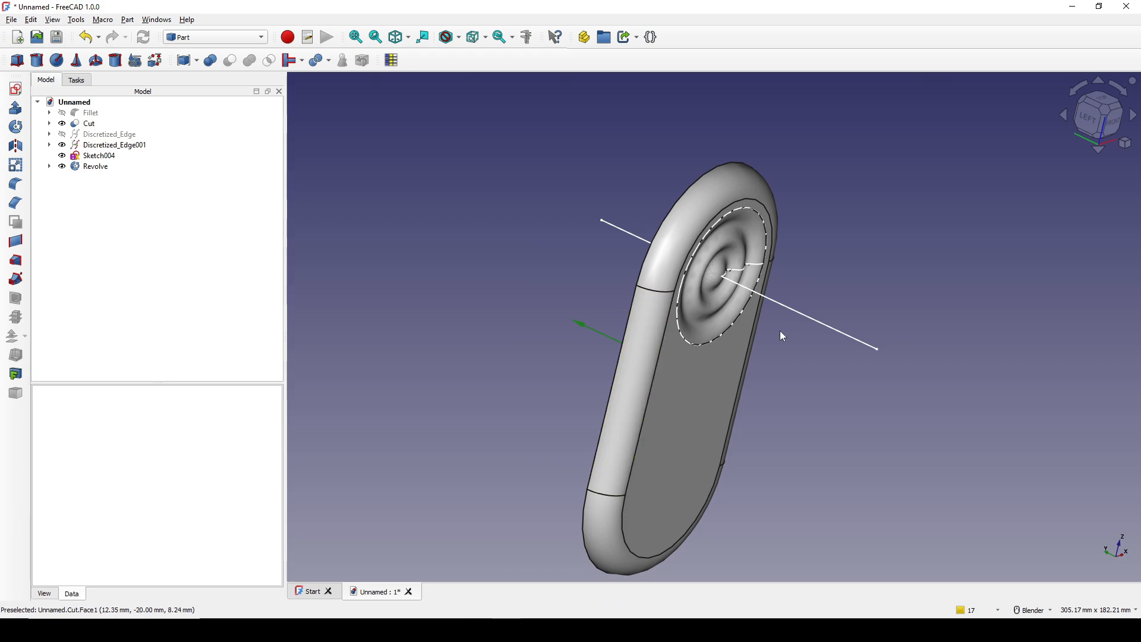
{"action": "middle_click_drag", "start_coordinate": [779, 330], "coordinate": [761, 329]}
{"action": "middle_click_drag", "start_coordinate": [815, 369], "coordinate": [812, 357], "text": "shift"}
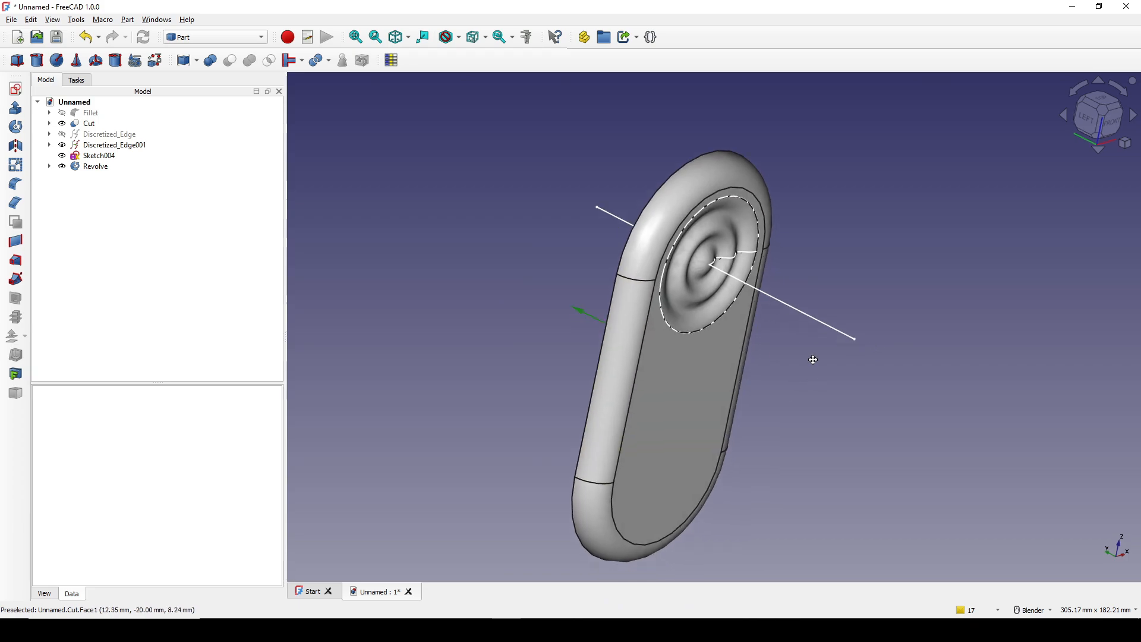
{"action": "left_click", "coordinate": [87, 124]}
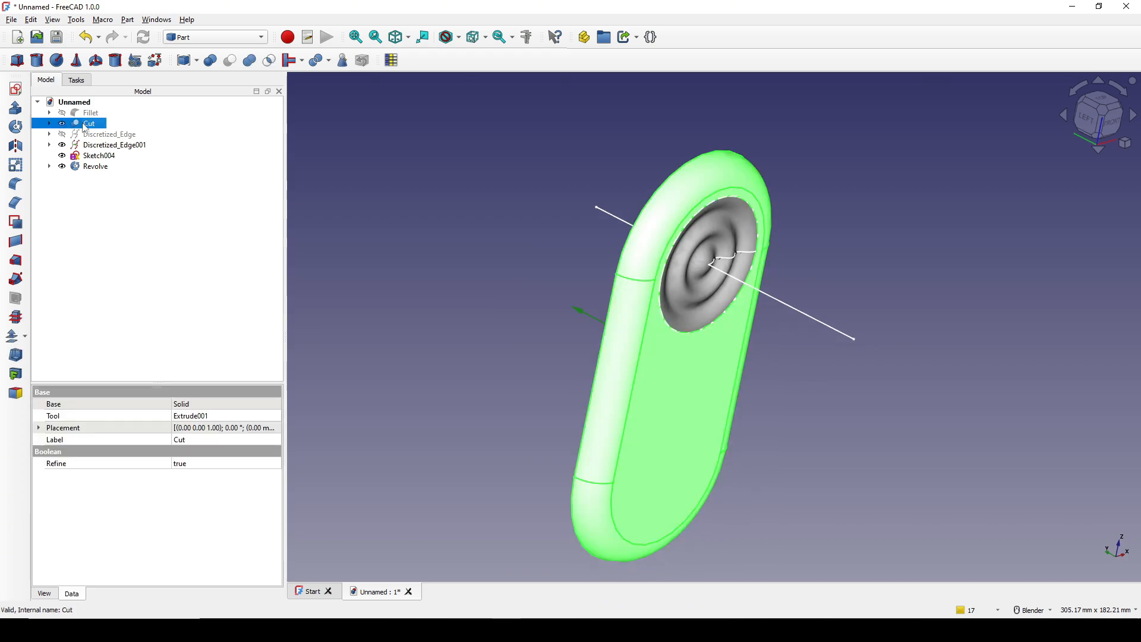
{"action": "left_click", "coordinate": [94, 170], "text": "ctrl"}
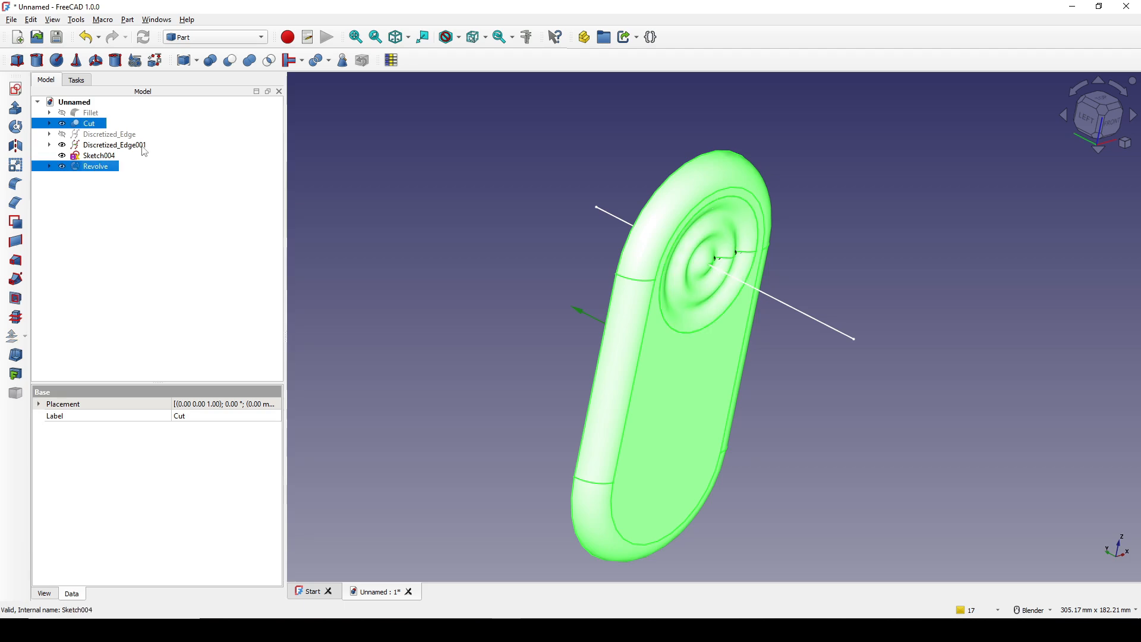
{"action": "left_click", "coordinate": [252, 63]}
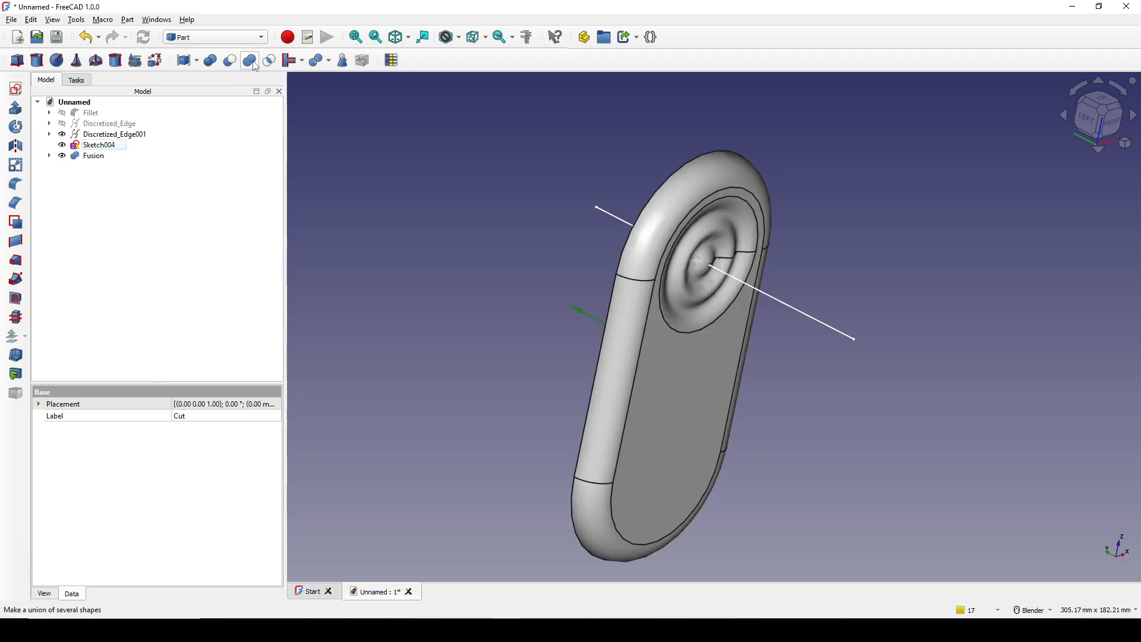
- Create a 3D offset of the Fusion by -2.5 mm, using Skin mode and the Arc join type
{"action": "left_click", "coordinate": [89, 157]}
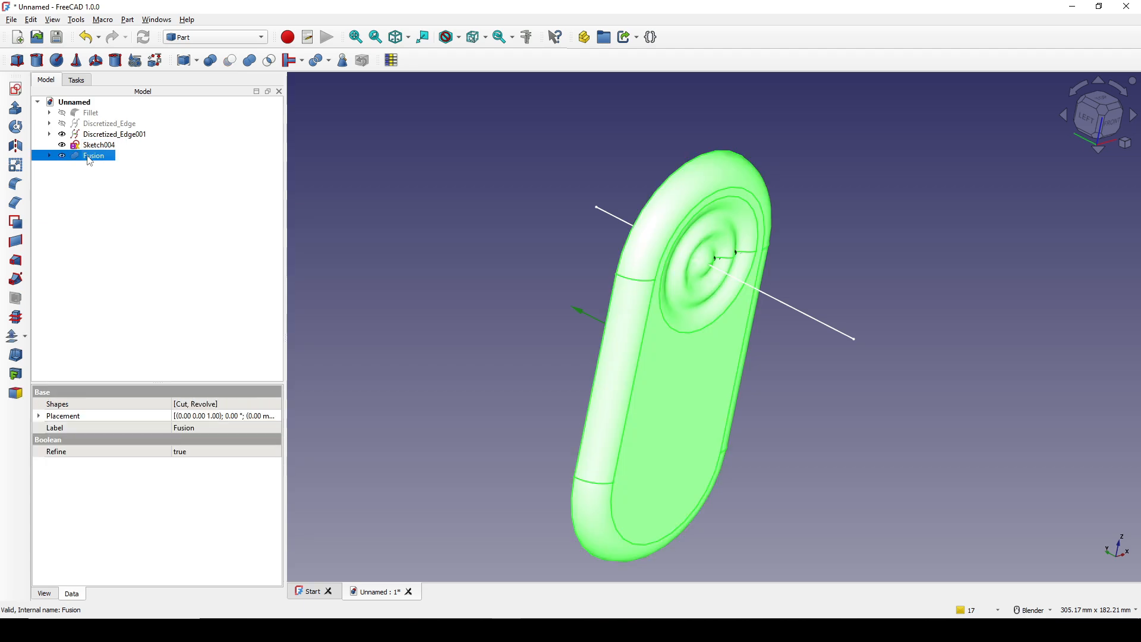
{"action": "left_click", "coordinate": [25, 340]}
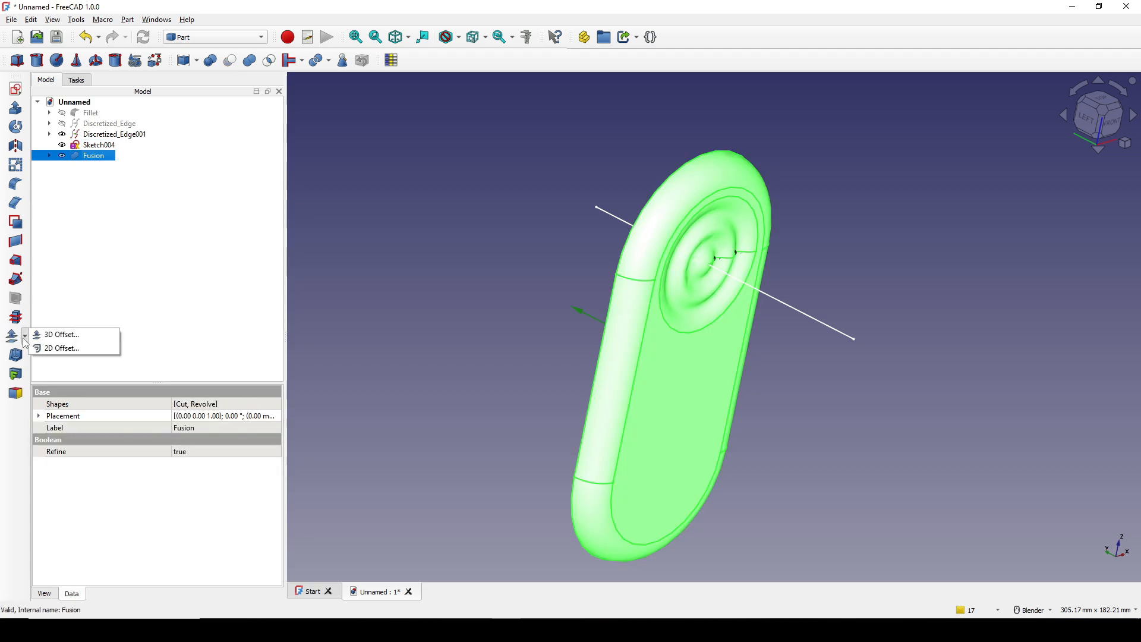
{"action": "left_click", "coordinate": [61, 336]}
{"action": "middle_click_drag", "start_coordinate": [654, 456], "coordinate": [712, 458]}
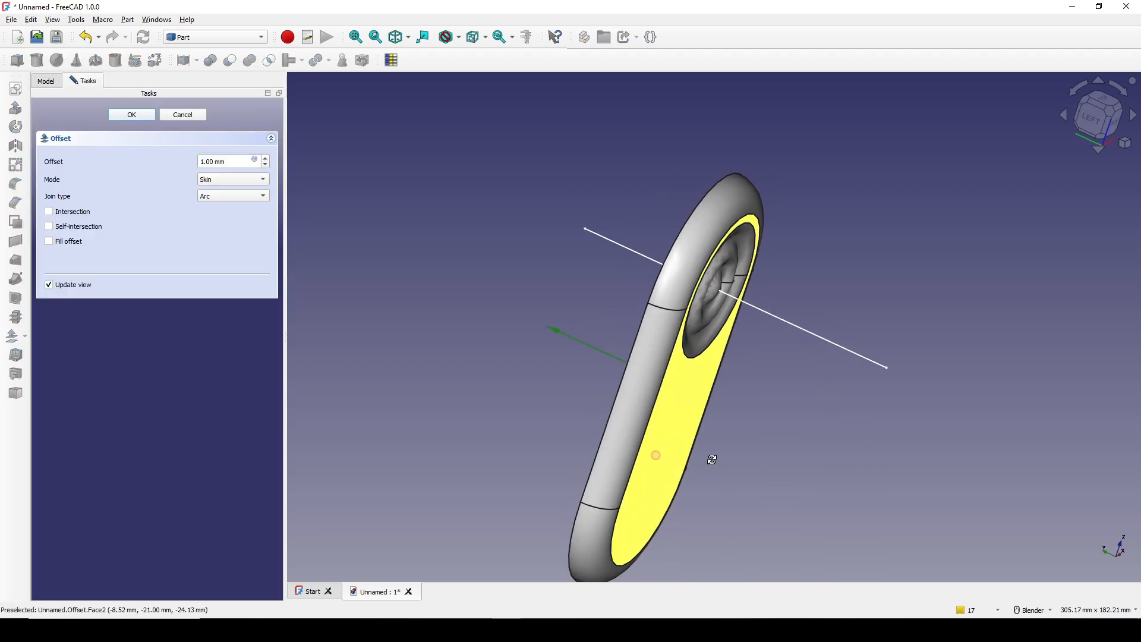
{"action": "left_click_drag", "start_coordinate": [236, 162], "coordinate": [179, 162]}
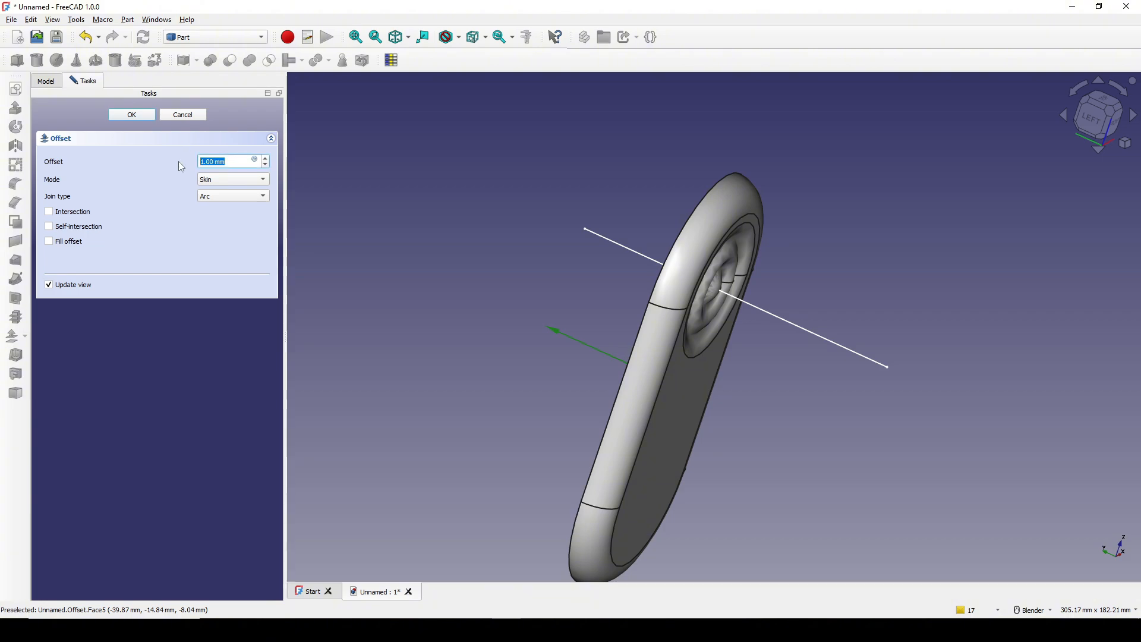
{"action": "type", "text": "-2.5"}
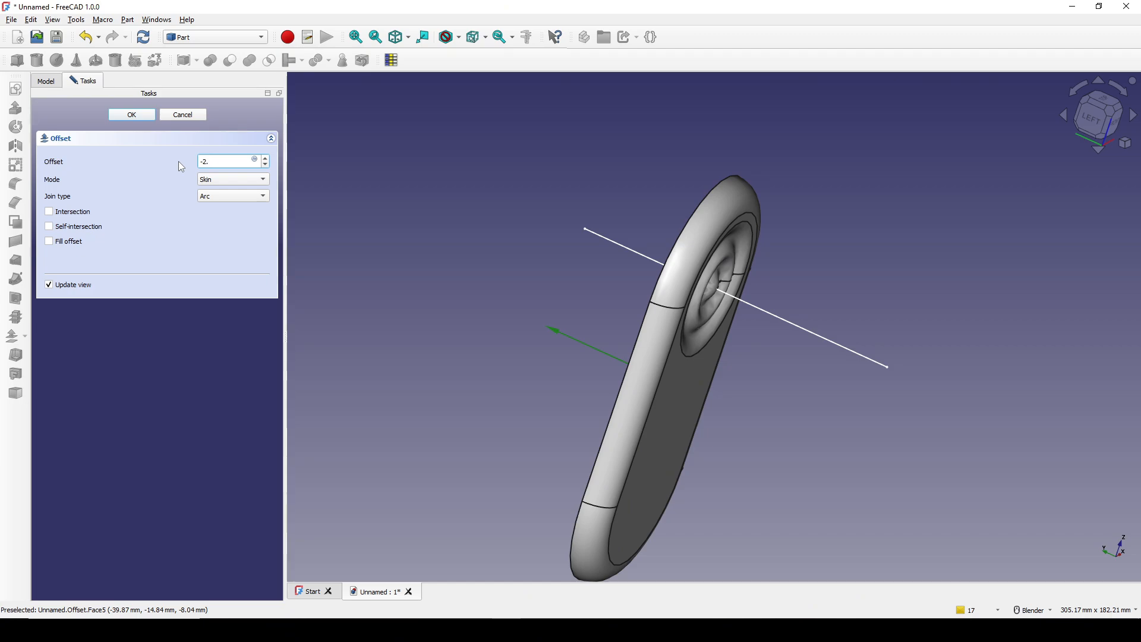
{"action": "left_click", "coordinate": [145, 113]}
- Examine the offset body and its rippled recess from the rear and the front
{"action": "middle_click_drag", "start_coordinate": [701, 441], "coordinate": [679, 404]}
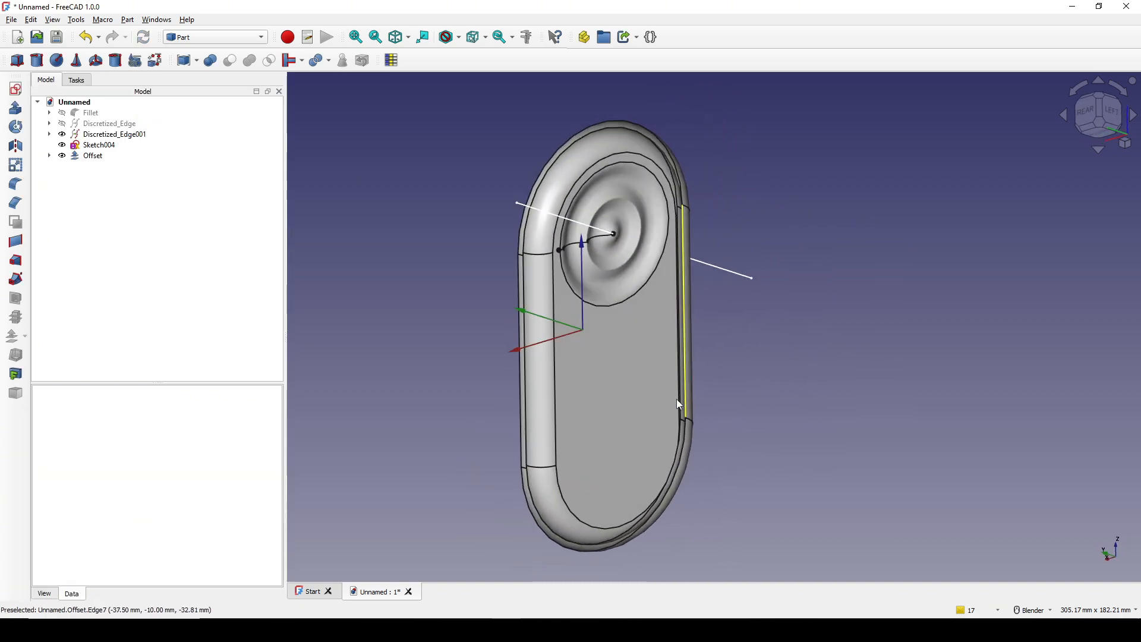
{"action": "middle_click_drag", "start_coordinate": [675, 331], "coordinate": [659, 364]}
{"action": "scroll", "coordinate": [684, 357], "scroll_direction": "down", "scroll_amount": 2}
{"action": "middle_click_drag", "start_coordinate": [723, 330], "coordinate": [692, 270]}
{"action": "middle_click_drag", "start_coordinate": [759, 296], "coordinate": [722, 262], "text": "shift"}
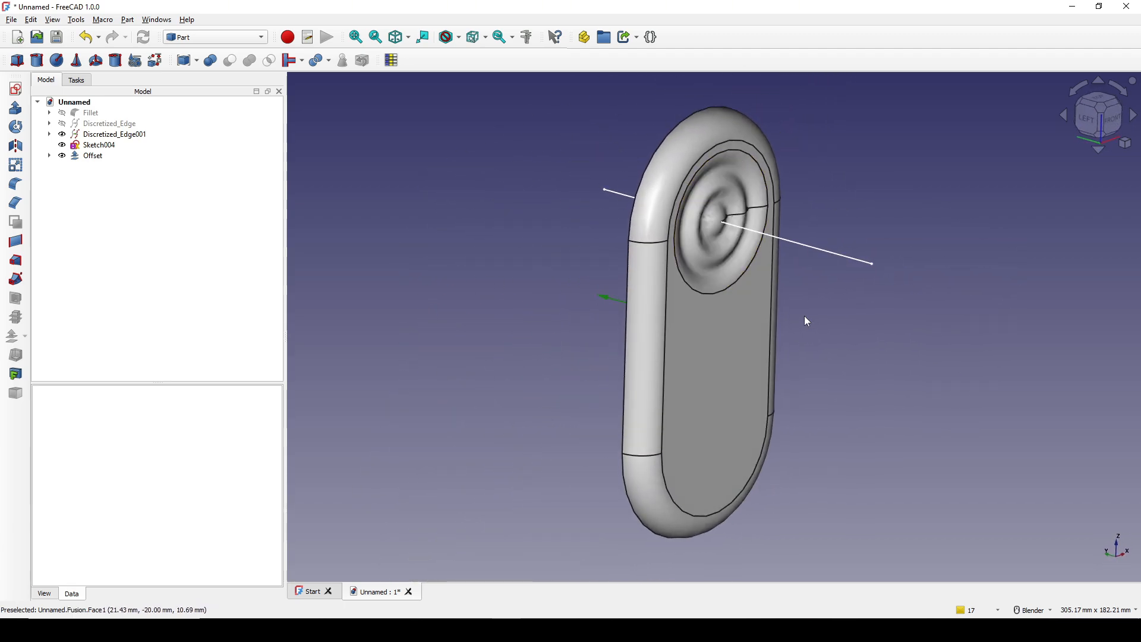
{"action": "middle_click_drag", "start_coordinate": [806, 321], "coordinate": [850, 334]}
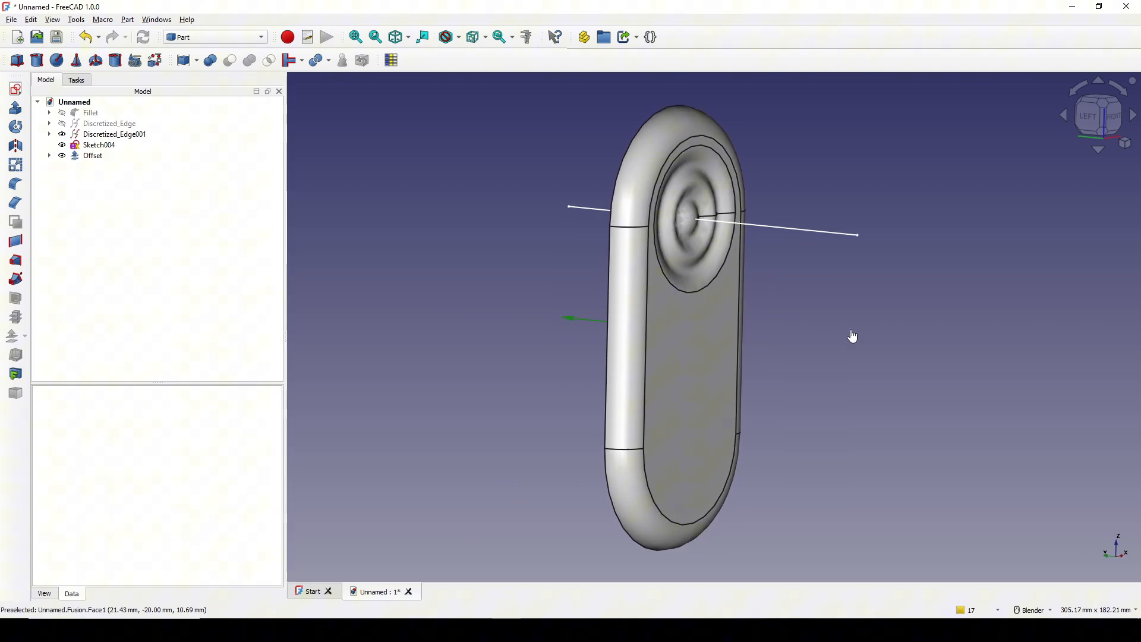
- Set the angle of the Revolve inside the Fusion to -360°
{"action": "left_click", "coordinate": [49, 156]}
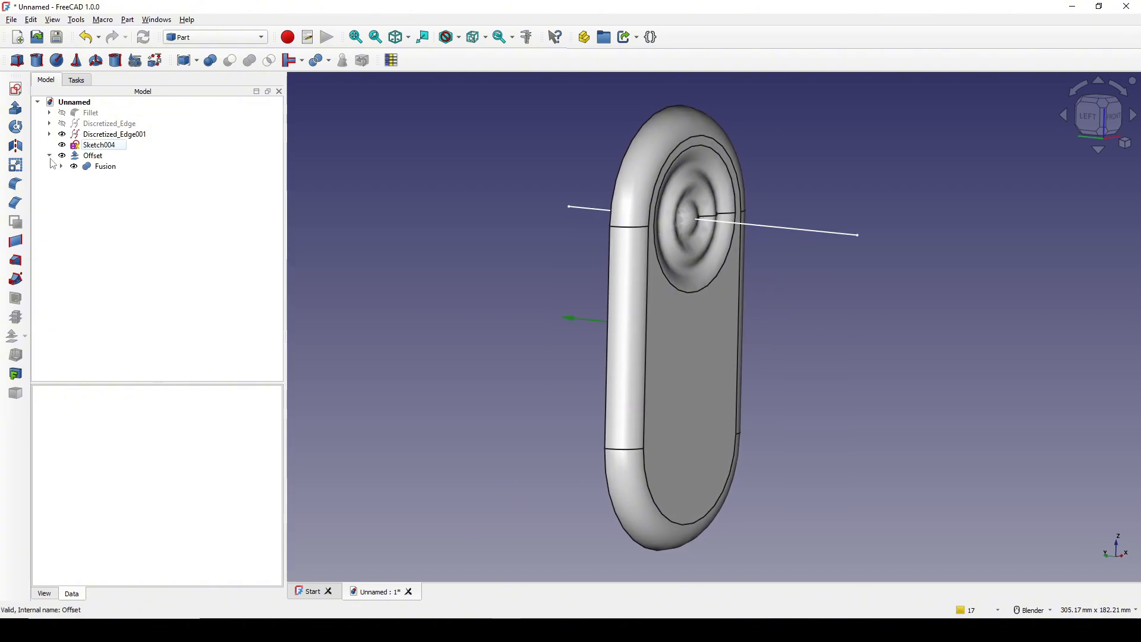
{"action": "left_click", "coordinate": [61, 167]}
{"action": "left_click", "coordinate": [117, 189]}
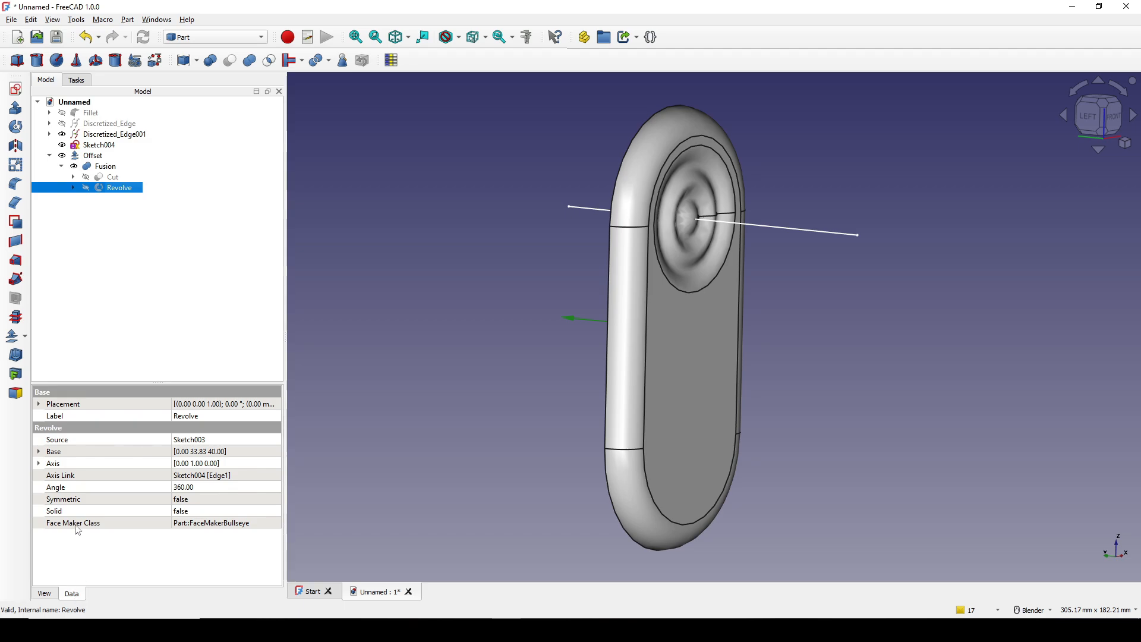
{"action": "left_click", "coordinate": [62, 491]}
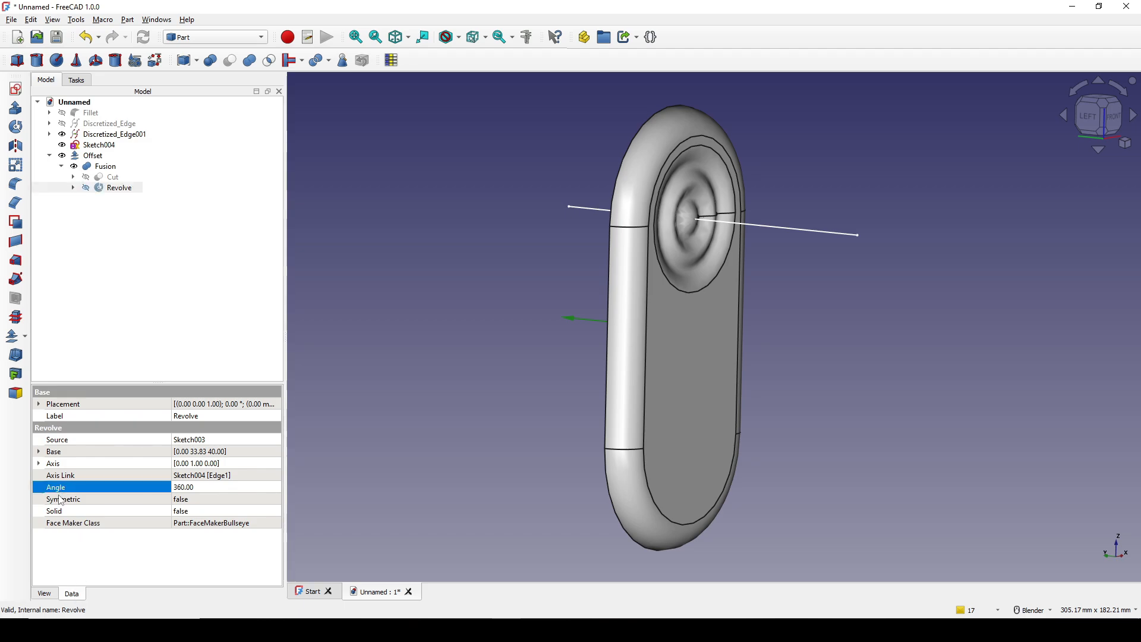
{"action": "left_click", "coordinate": [181, 488]}
{"action": "left_click", "coordinate": [188, 489]}
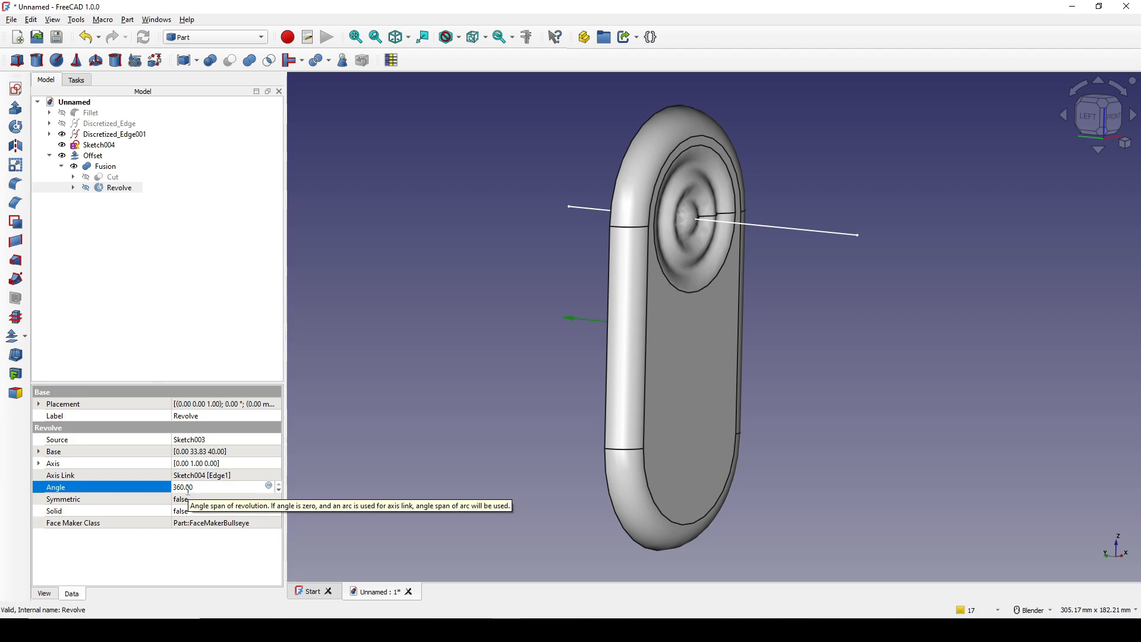
{"action": "type", "text": "-"}
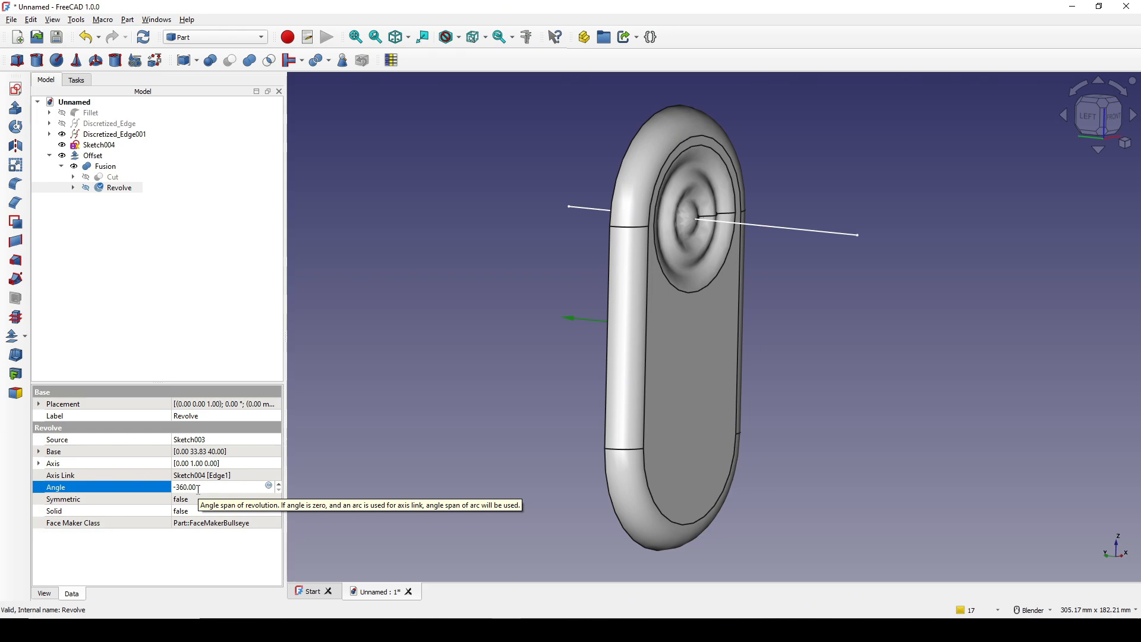
{"action": "key", "text": "Return"}
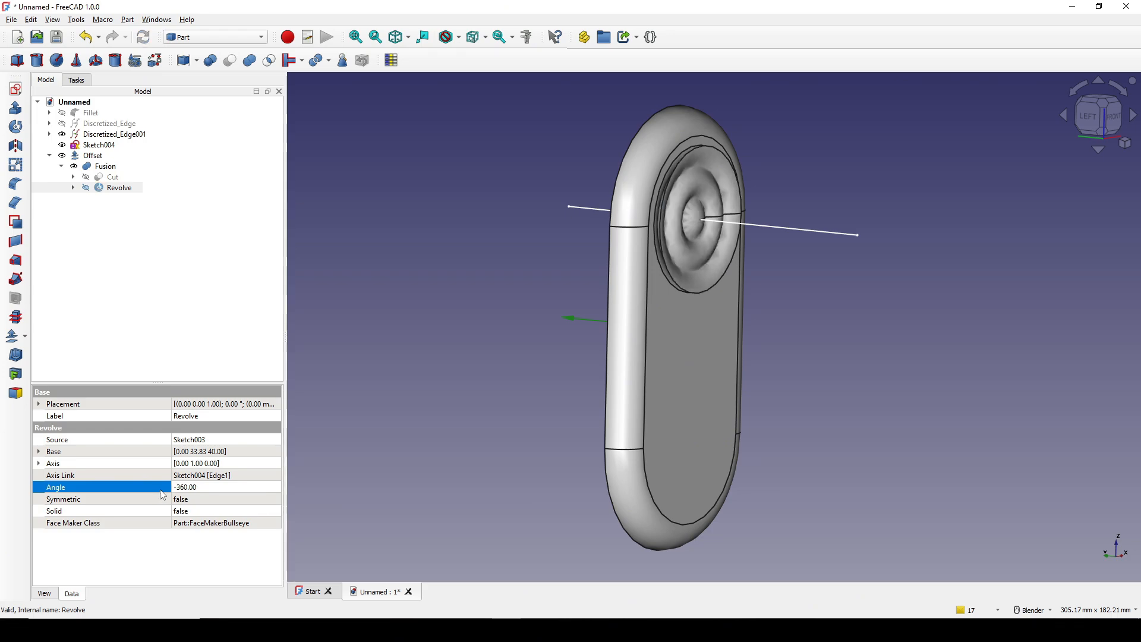
- Inspect the changed ripples up close and set the Revolve's angle back to 360°
{"action": "middle_click_drag", "start_coordinate": [640, 439], "coordinate": [662, 344]}
{"action": "scroll", "coordinate": [710, 309], "scroll_direction": "up", "scroll_amount": 2}
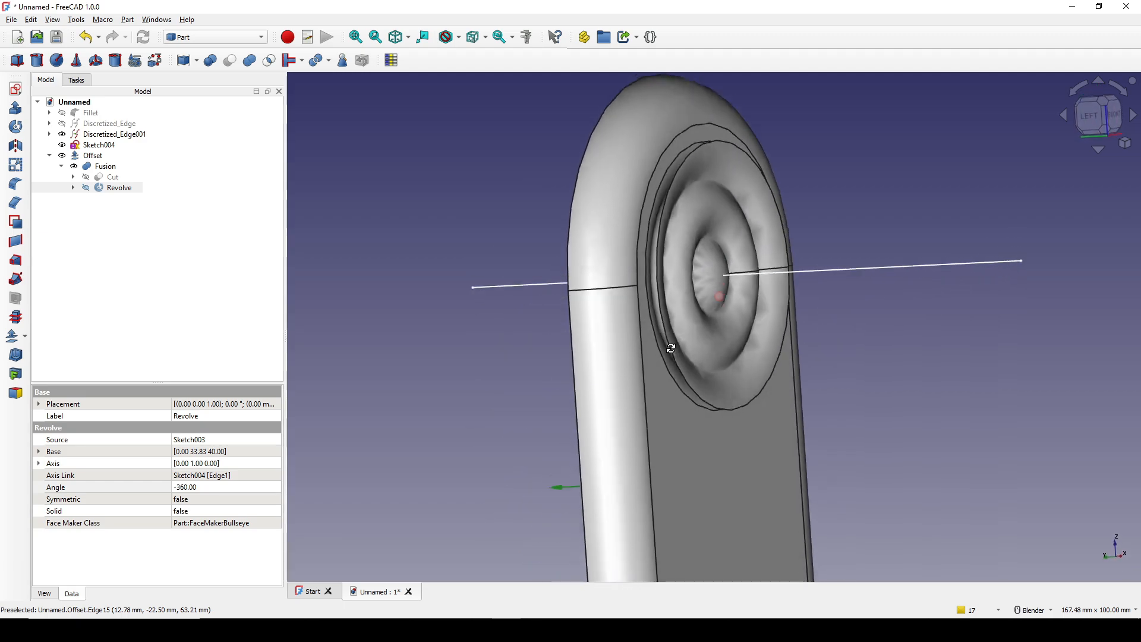
{"action": "scroll", "coordinate": [749, 378], "scroll_direction": "down", "scroll_amount": 3}
{"action": "middle_click_drag", "start_coordinate": [783, 379], "coordinate": [748, 481]}
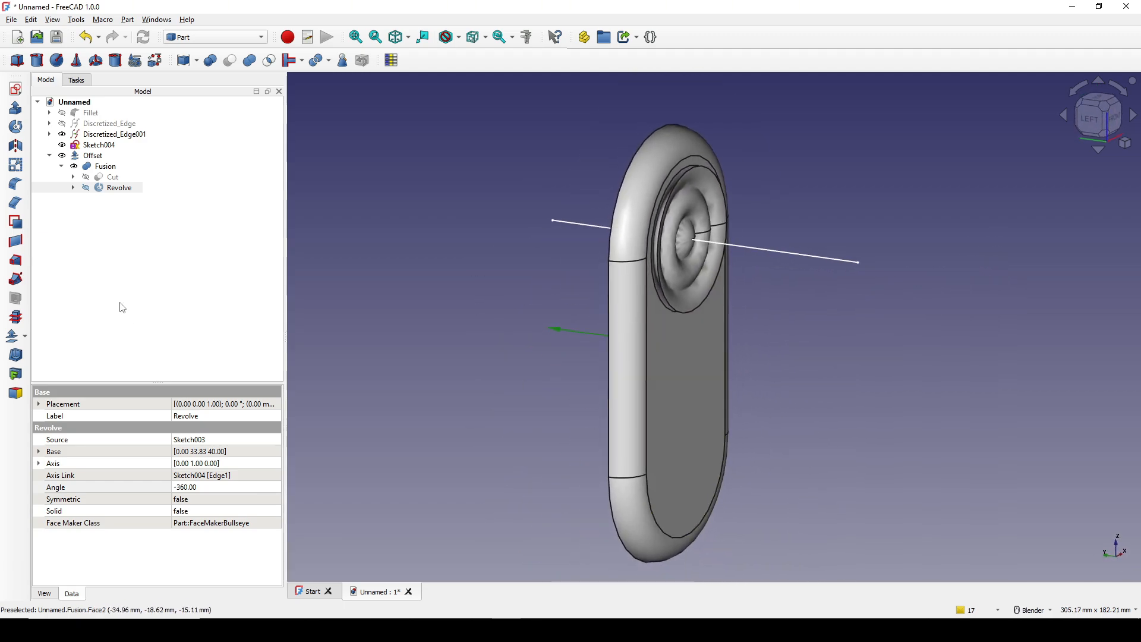
{"action": "left_click", "coordinate": [184, 486]}
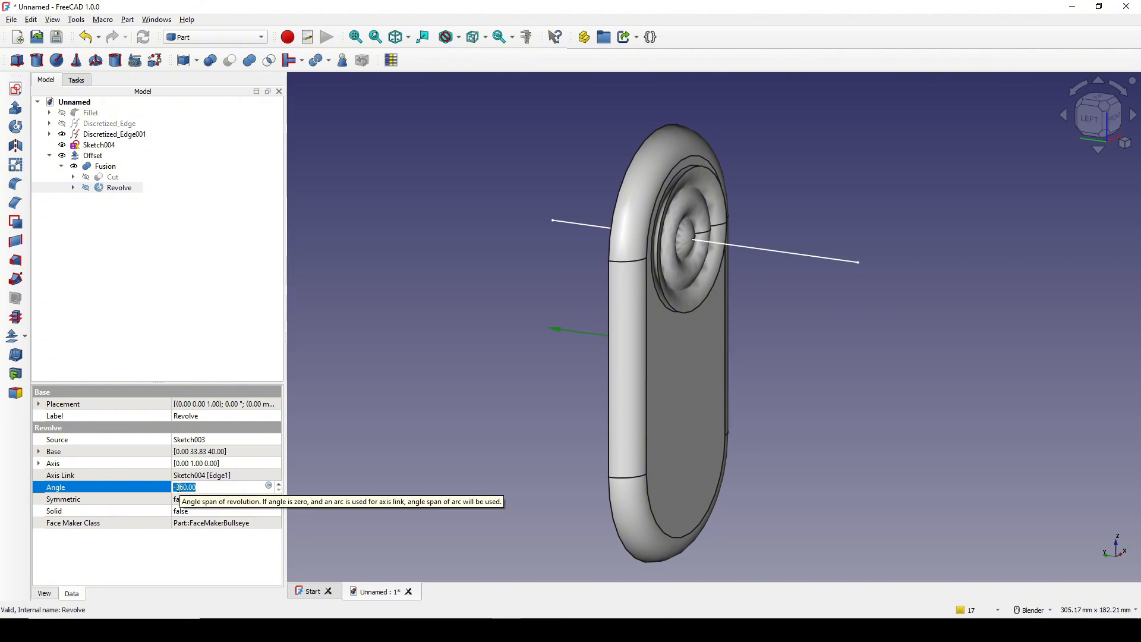
{"action": "left_click", "coordinate": [177, 486]}
{"action": "key", "text": "BackSpace"}
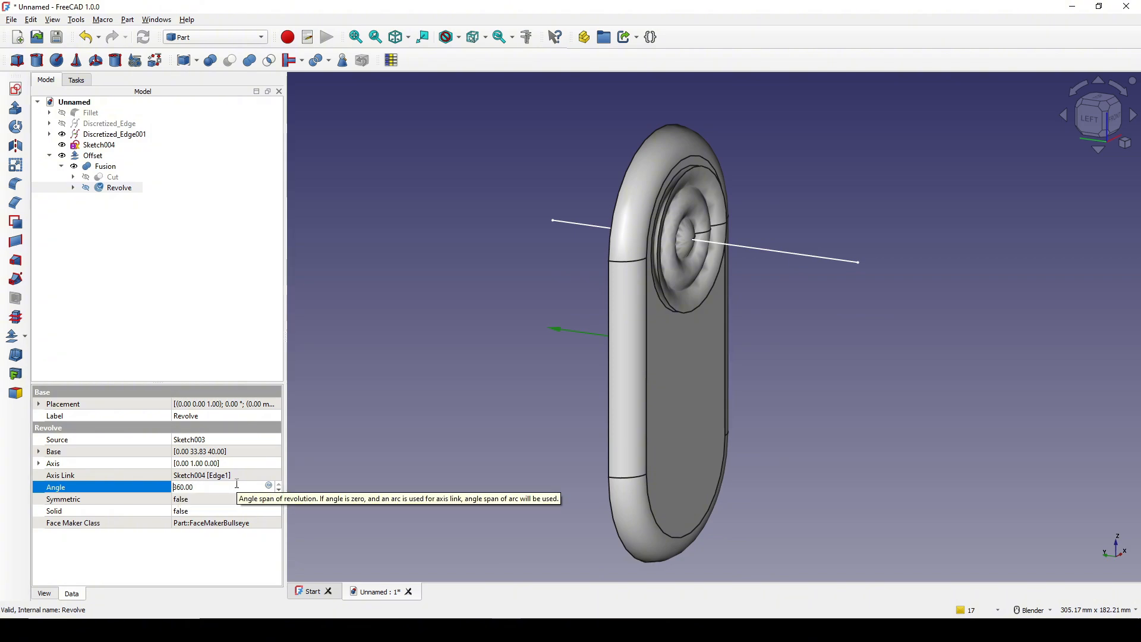
{"action": "key", "text": "Return"}
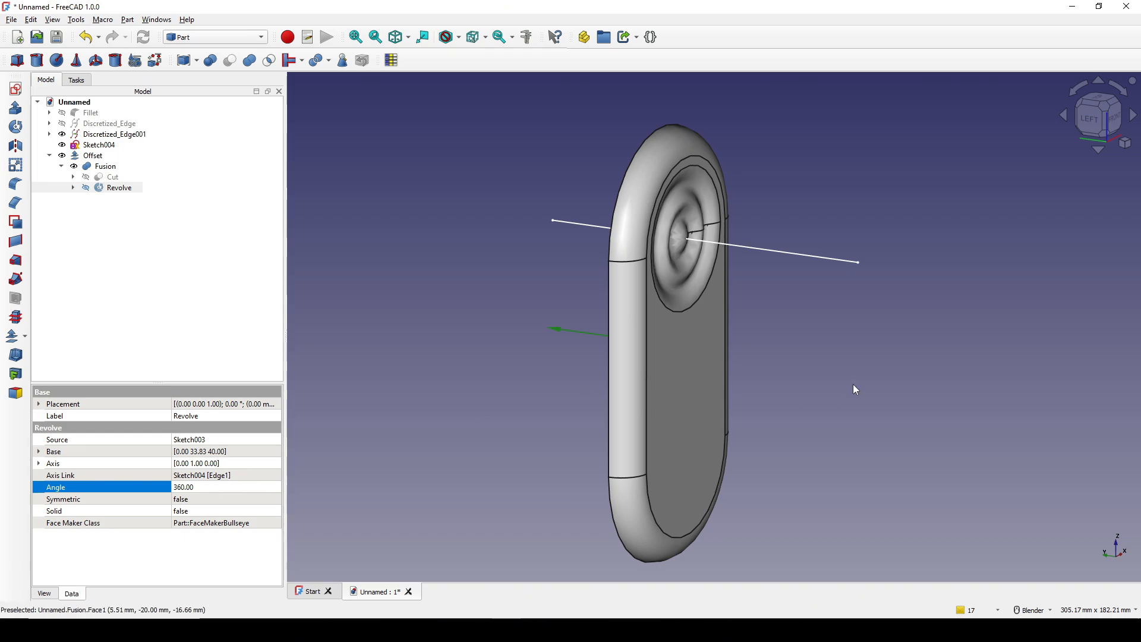
- Select everything in the 3D view at once and hide it
{"action": "scroll", "coordinate": [853, 384], "scroll_direction": "down", "scroll_amount": 2}
{"action": "left_click", "coordinate": [821, 363]}
{"action": "middle_click_drag", "start_coordinate": [820, 357], "coordinate": [802, 352], "text": "shift"}
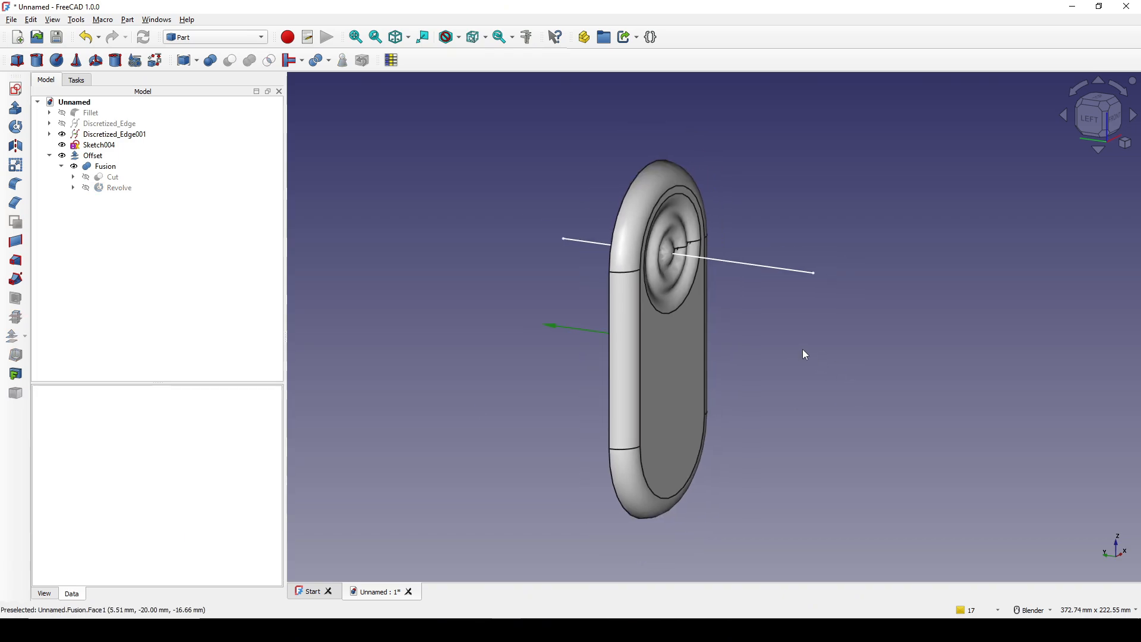
{"action": "key", "text": "shift+b"}
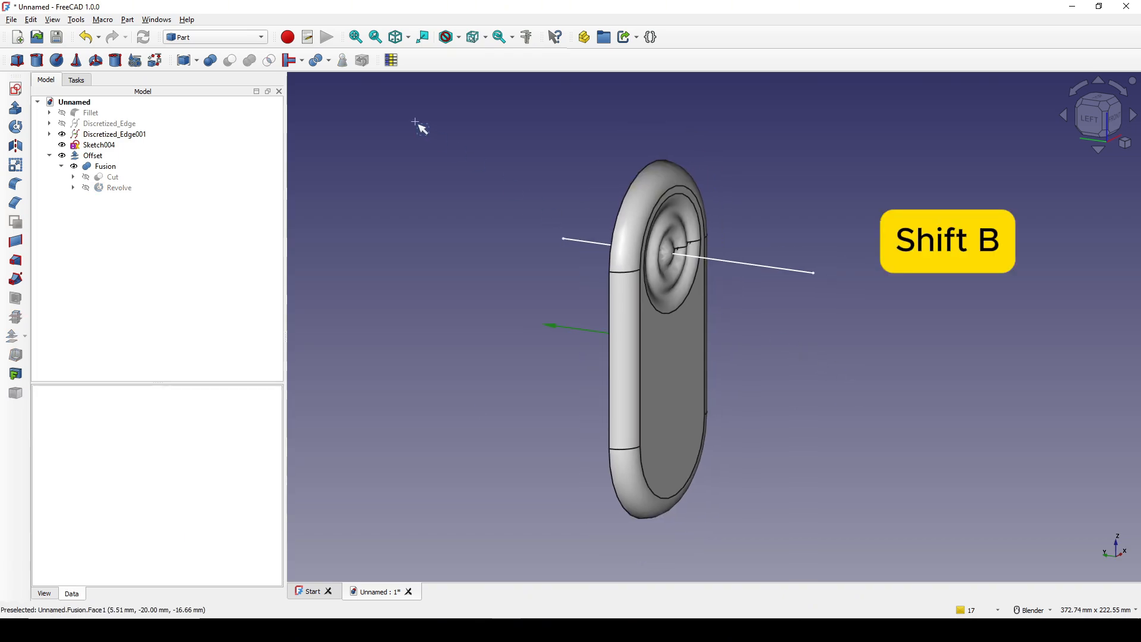
{"action": "left_click_drag", "start_coordinate": [414, 120], "coordinate": [892, 543]}
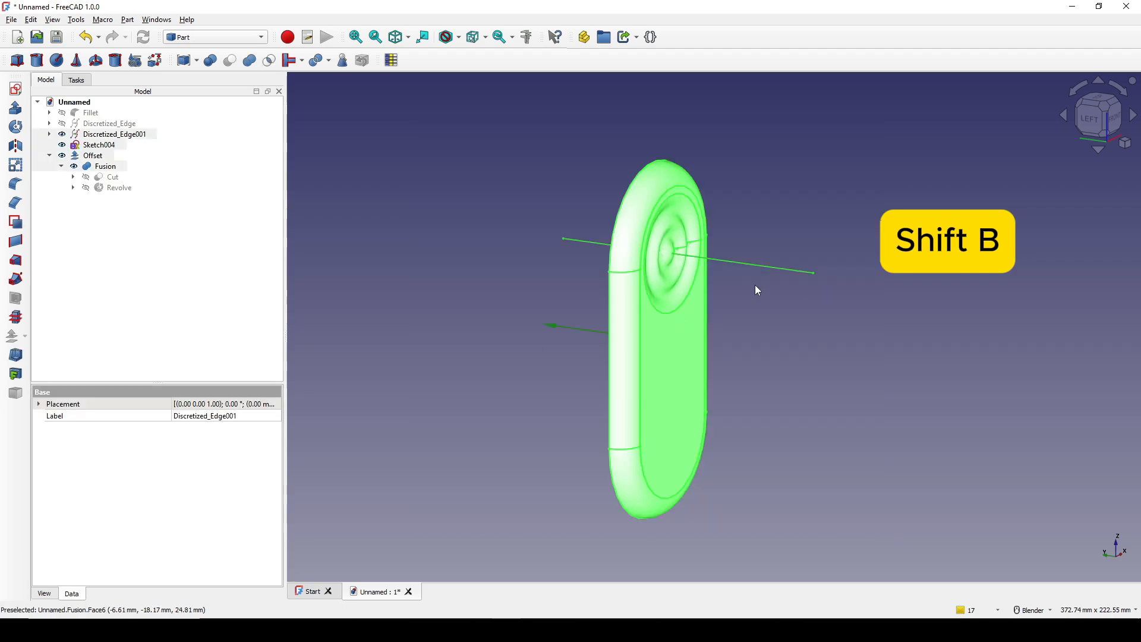
{"action": "key", "text": "space"}
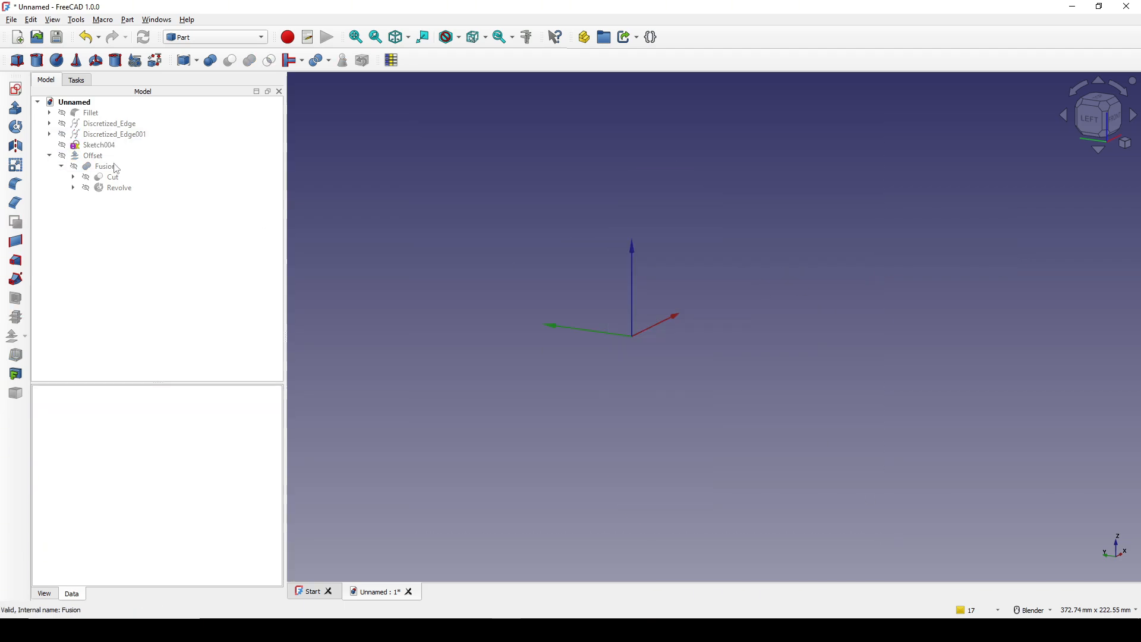
- Make only the Offset and the Fusion visible again
{"action": "left_click", "coordinate": [92, 156]}
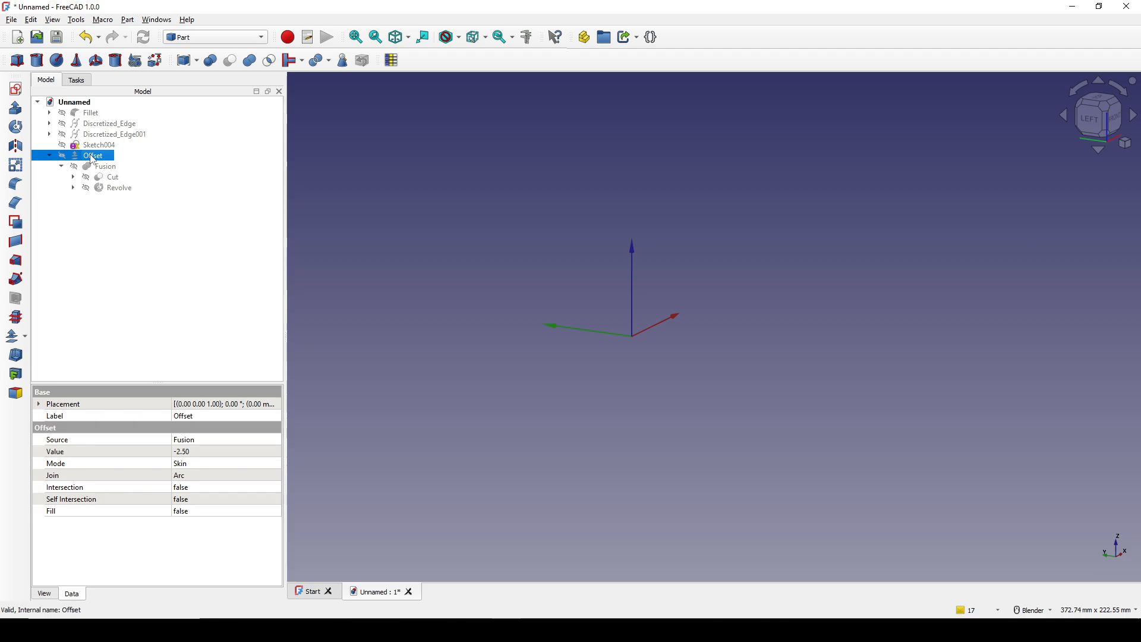
{"action": "key", "text": "space"}
{"action": "left_click", "coordinate": [102, 168]}
{"action": "key", "text": "space"}
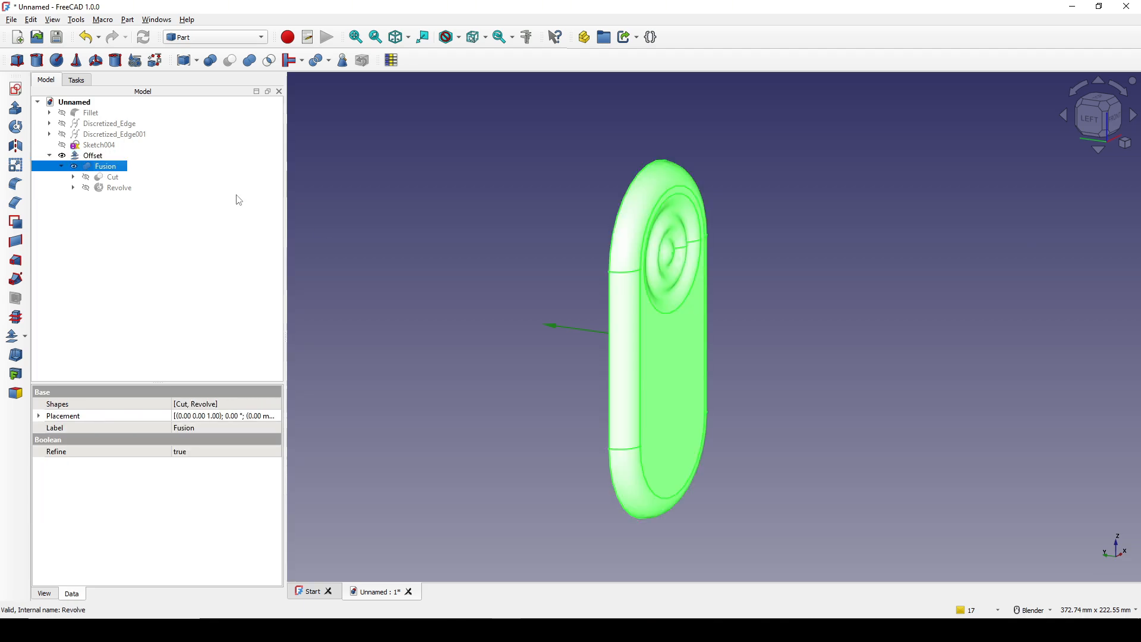
- Compare the fused body from several angles with the side profile in the reference image fingerTipBox.png
{"action": "middle_click_drag", "start_coordinate": [760, 329], "coordinate": [593, 439]}
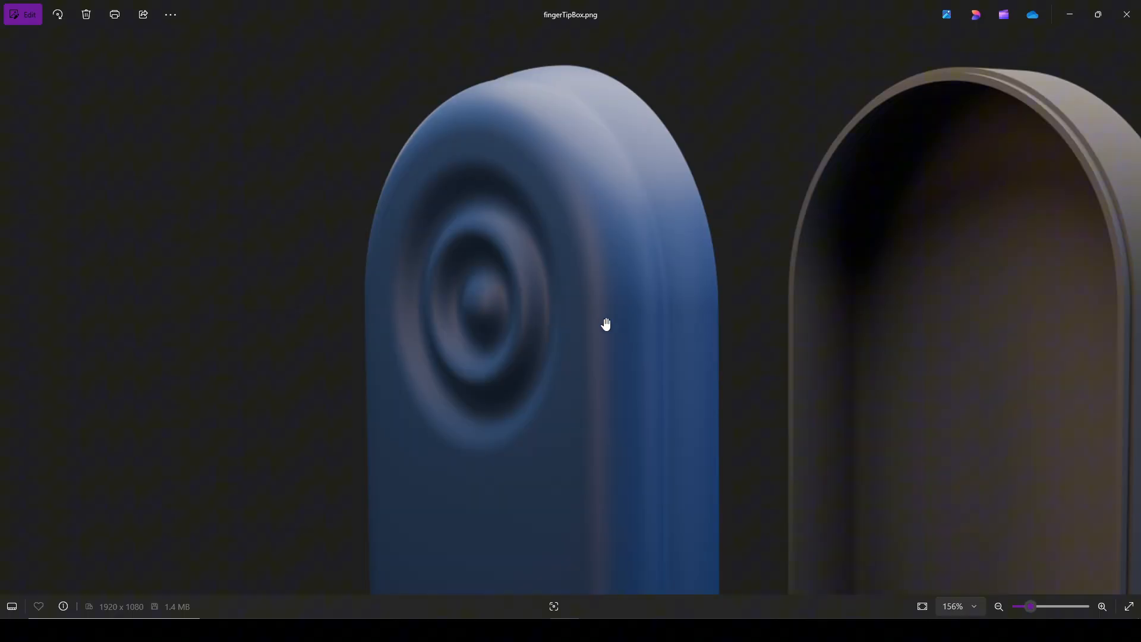
{"action": "scroll", "coordinate": [603, 323], "scroll_direction": "up", "scroll_amount": 2}
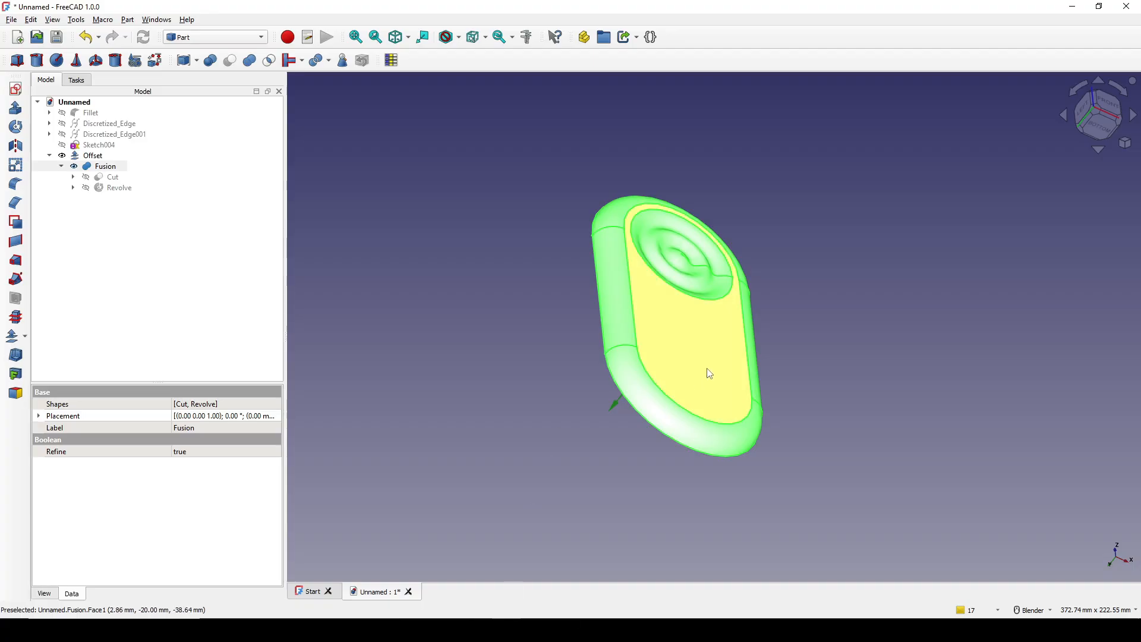
{"action": "middle_click_drag", "start_coordinate": [636, 357], "coordinate": [599, 420]}
{"action": "middle_click_drag", "start_coordinate": [784, 334], "coordinate": [693, 270]}
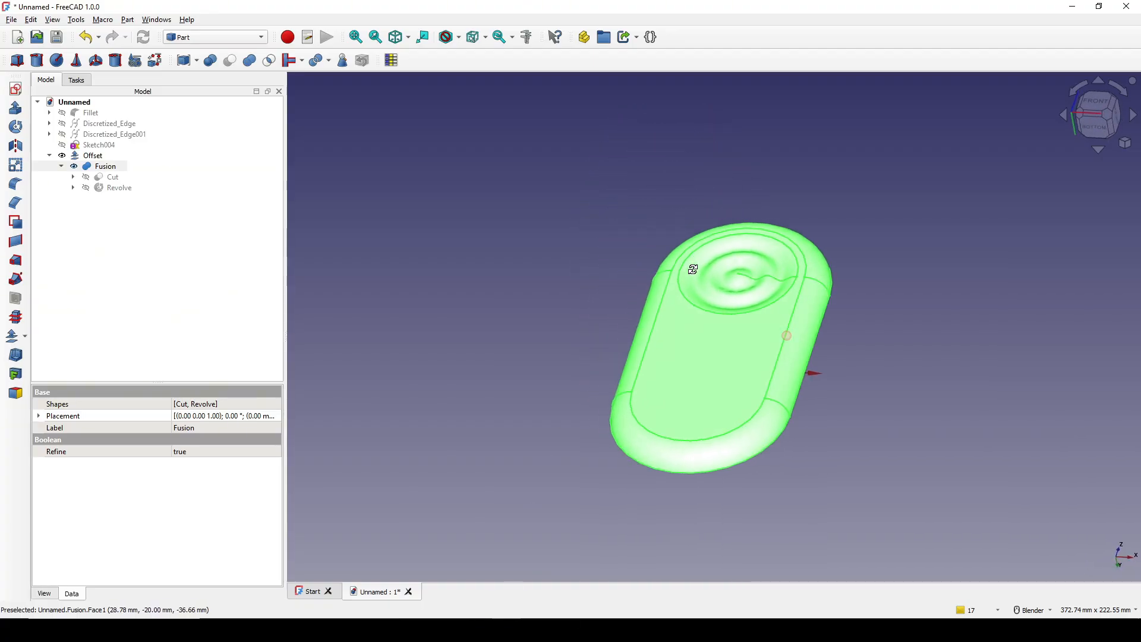
{"action": "left_click", "coordinate": [859, 380]}
{"action": "middle_click_drag", "start_coordinate": [840, 348], "coordinate": [839, 281]}
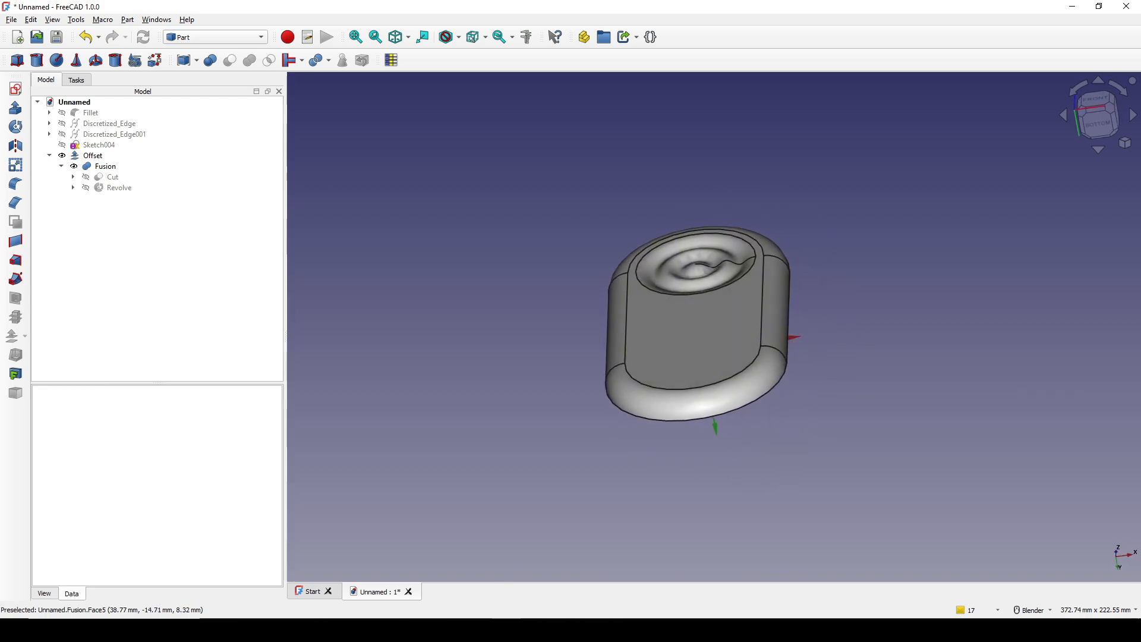
- Create a new sketch on the XY-Plane with reversed direction and section the view at the sketch plane
{"action": "left_click", "coordinate": [16, 89]}
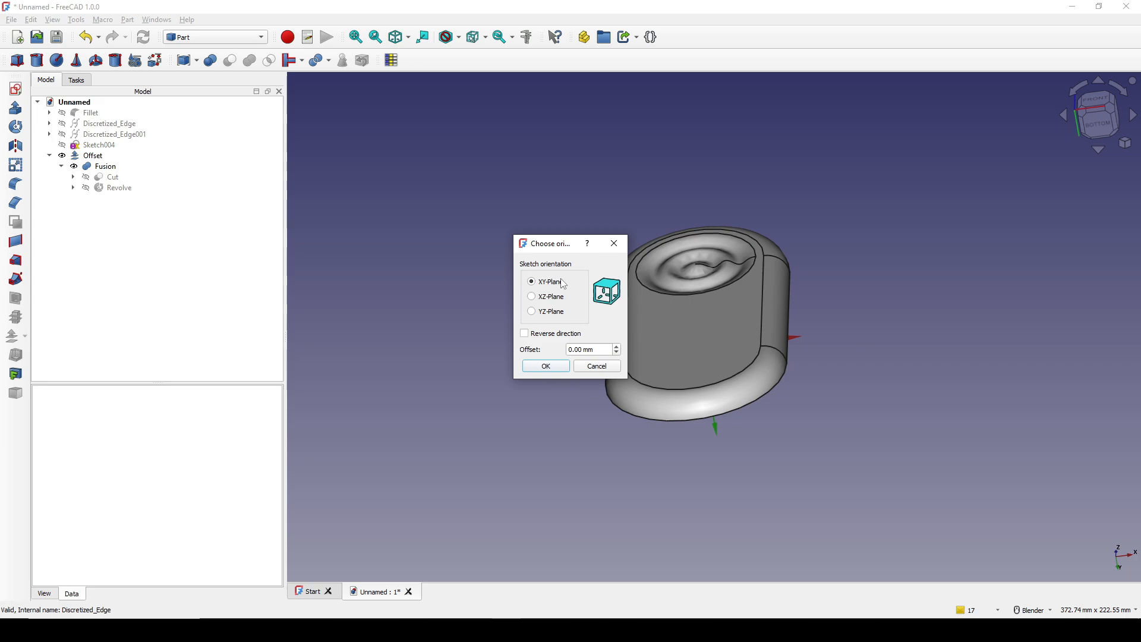
{"action": "left_click", "coordinate": [525, 333]}
{"action": "left_click", "coordinate": [545, 366]}
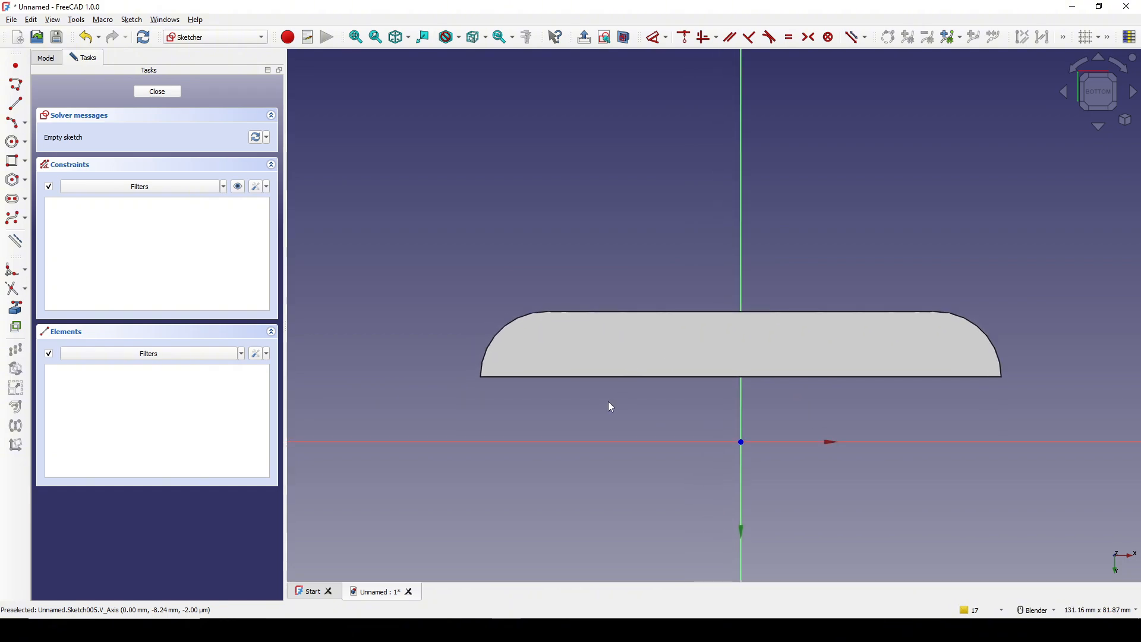
{"action": "left_click", "coordinate": [624, 38]}
{"action": "scroll", "coordinate": [576, 320], "scroll_direction": "up", "scroll_amount": 1}
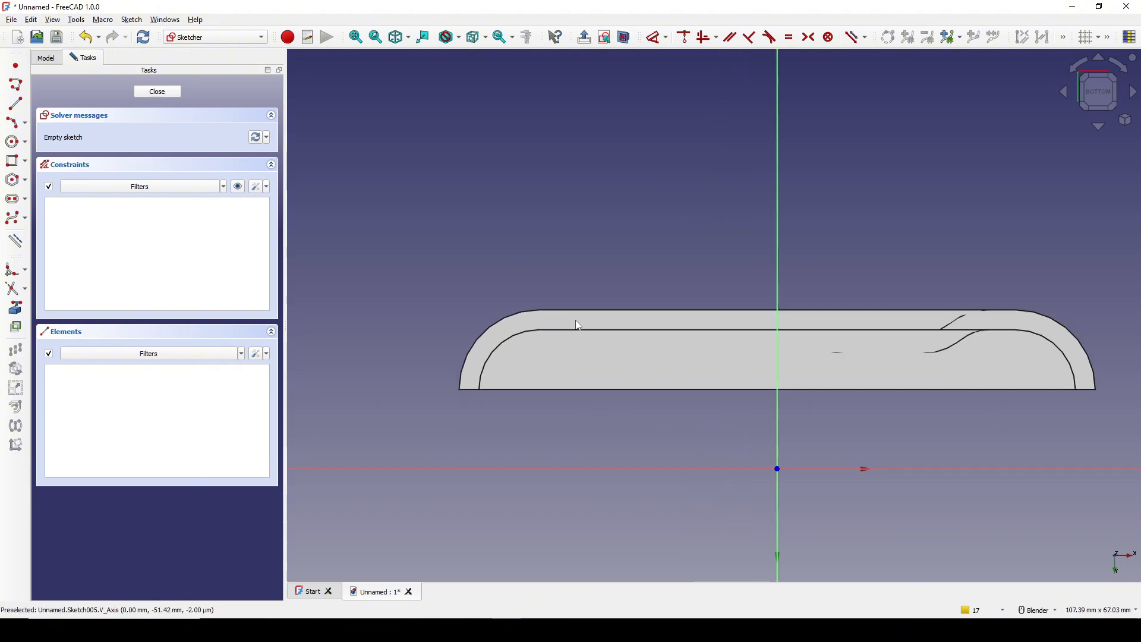
- Bring the section's lower straight edge and the inner shell's left arc into the sketch as external geometry
{"action": "middle_click_drag", "start_coordinate": [575, 320], "coordinate": [602, 275], "text": "shift"}
{"action": "left_click", "coordinate": [16, 307]}
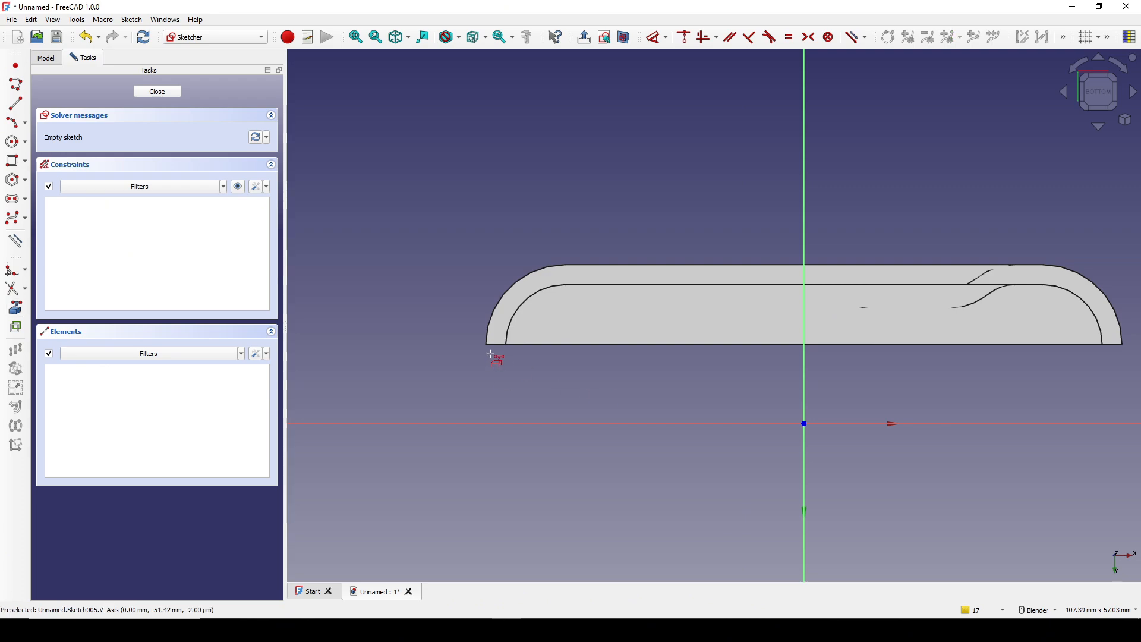
{"action": "left_click", "coordinate": [496, 344]}
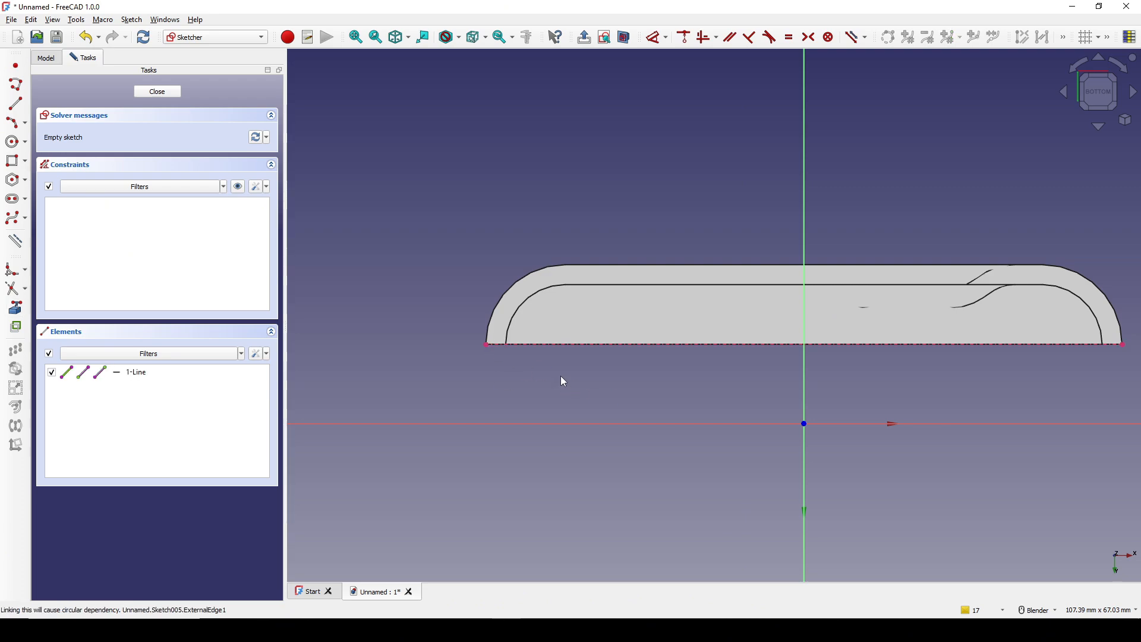
{"action": "scroll", "coordinate": [517, 342], "scroll_direction": "up", "scroll_amount": 2}
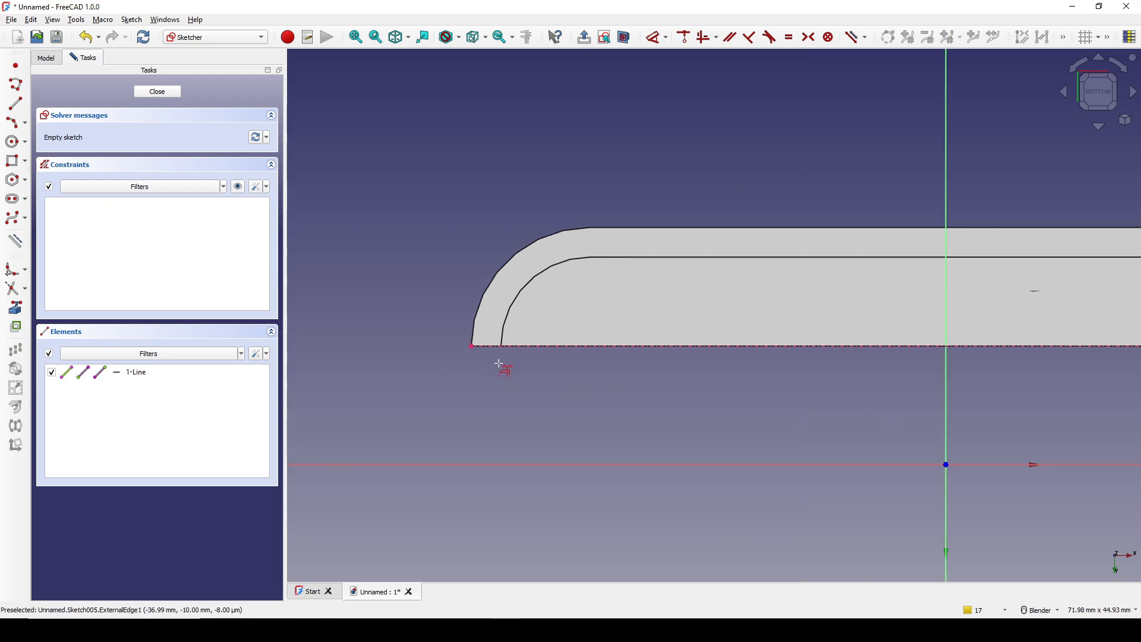
{"action": "left_click", "coordinate": [502, 341]}
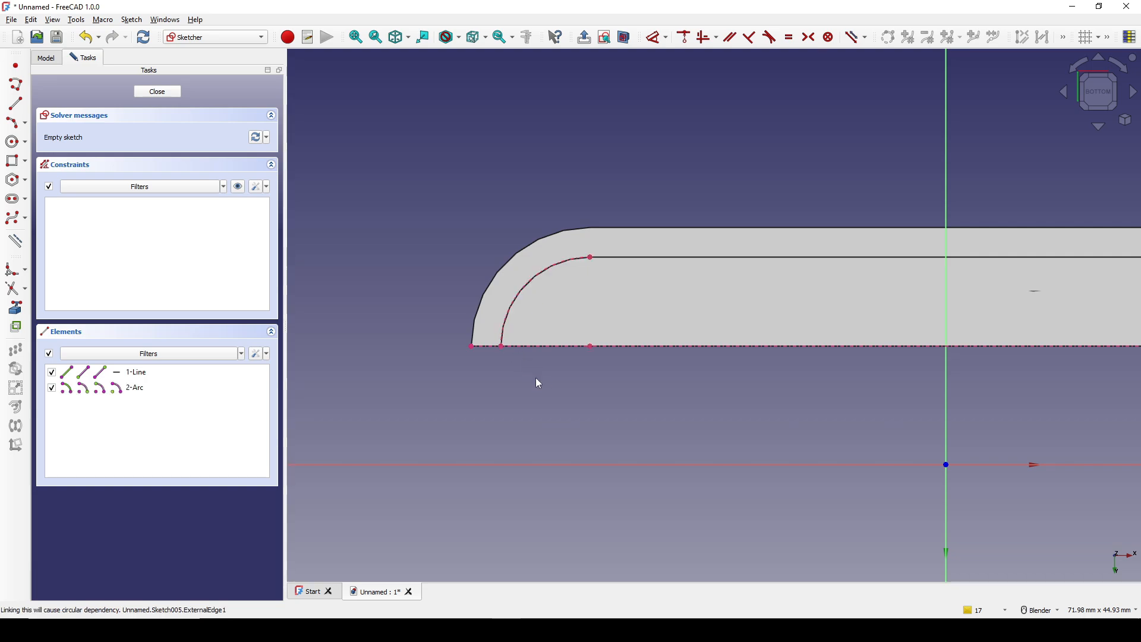
{"action": "scroll", "coordinate": [540, 380], "scroll_direction": "down", "scroll_amount": 2}
{"action": "mouse_move", "coordinate": [573, 383]}
{"action": "middle_mouse_down", "text": "shift"}
{"action": "mouse_move", "coordinate": [568, 316]}
{"action": "mouse_move", "coordinate": [591, 322]}
{"action": "middle_mouse_up", "text": "shift"}
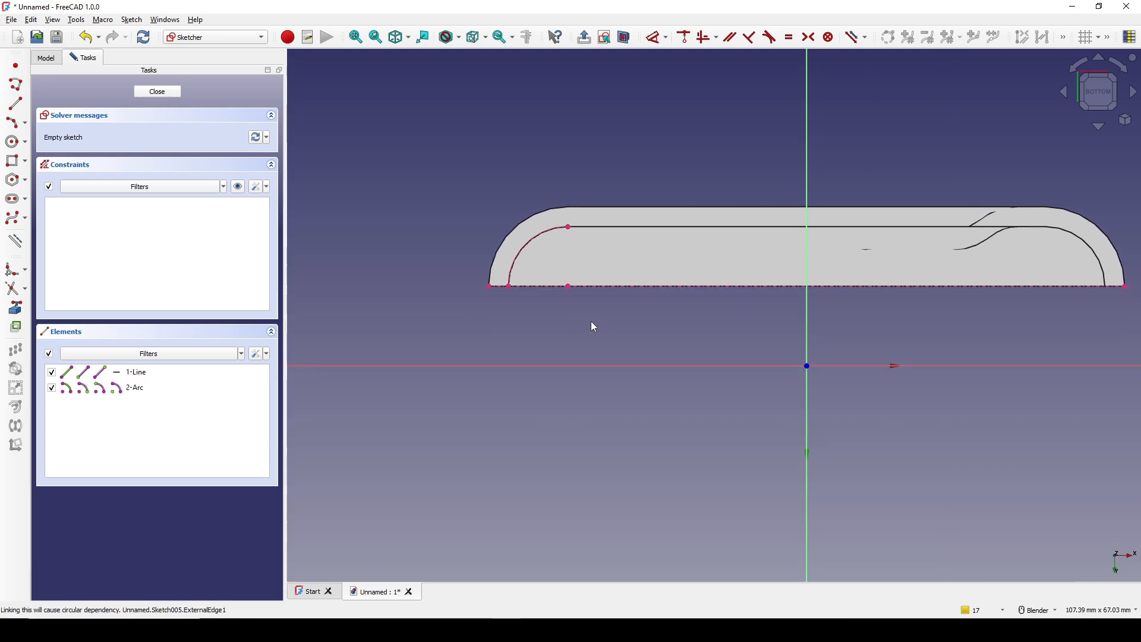
- Sketch two slanted lines from the outer and inner wall corners outward and down to the horizontal axis
{"action": "left_click", "coordinate": [16, 107]}
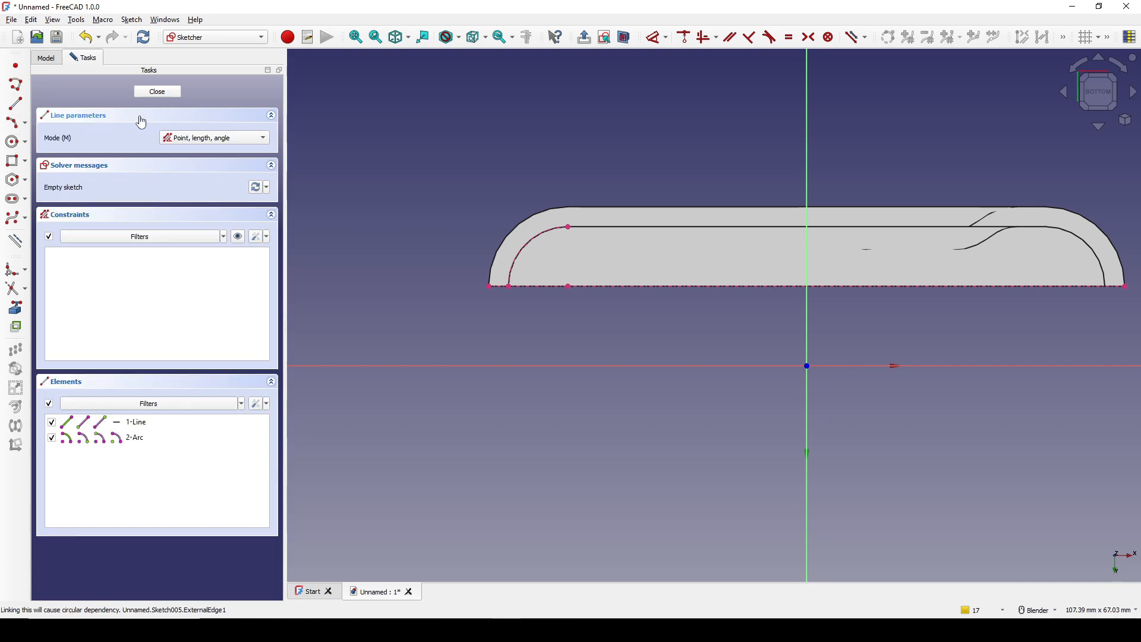
{"action": "scroll", "coordinate": [511, 321], "scroll_direction": "up", "scroll_amount": 1}
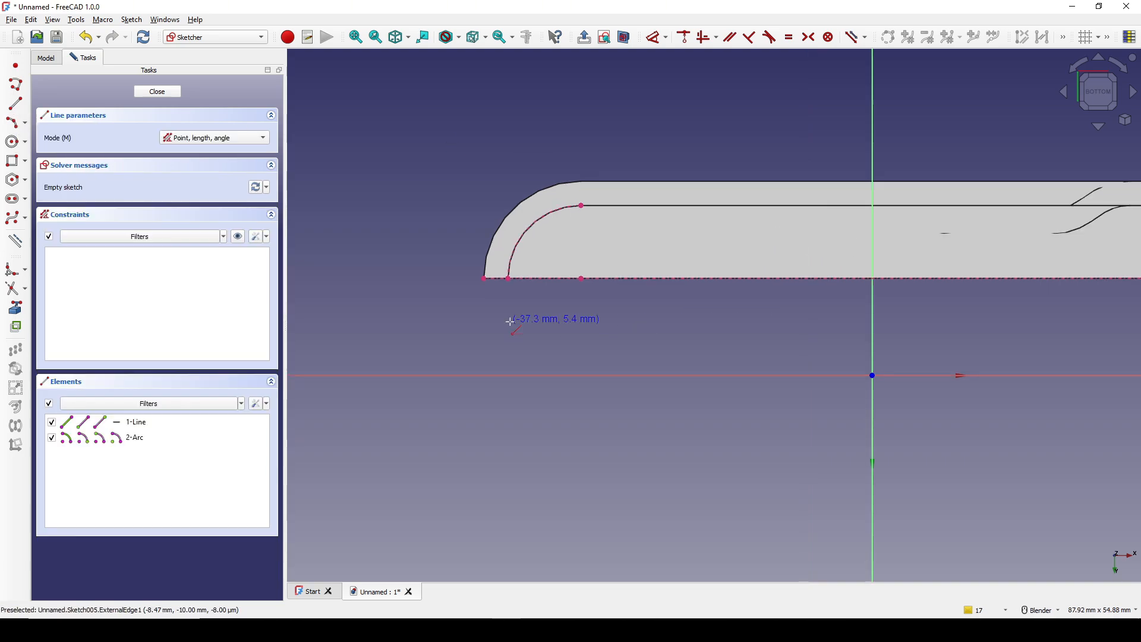
{"action": "left_click", "coordinate": [485, 278]}
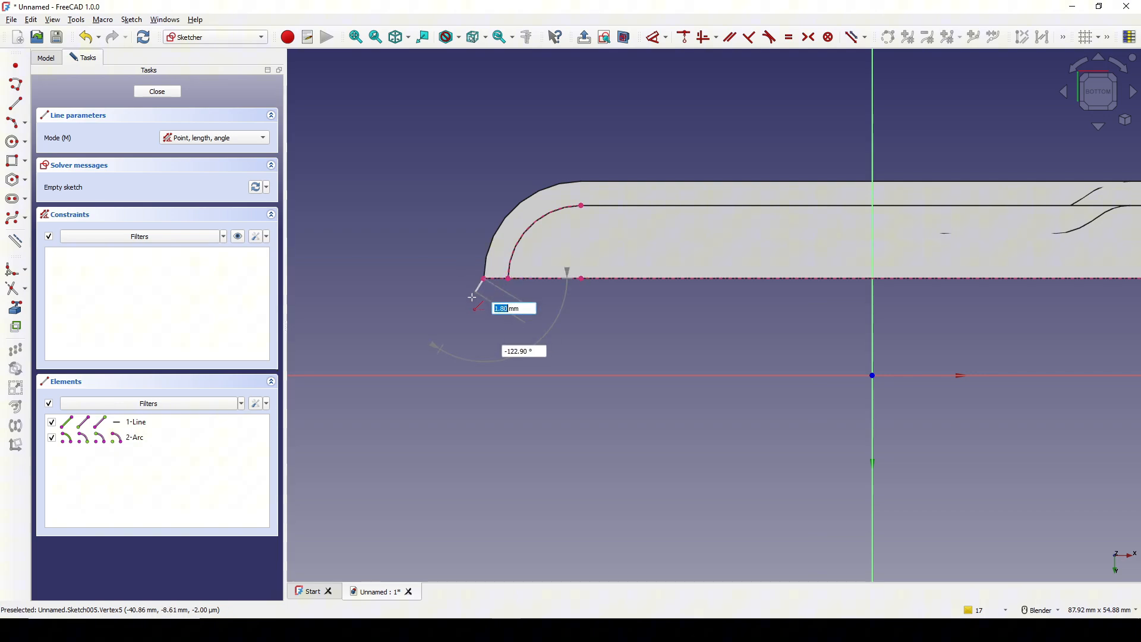
{"action": "left_click", "coordinate": [449, 374]}
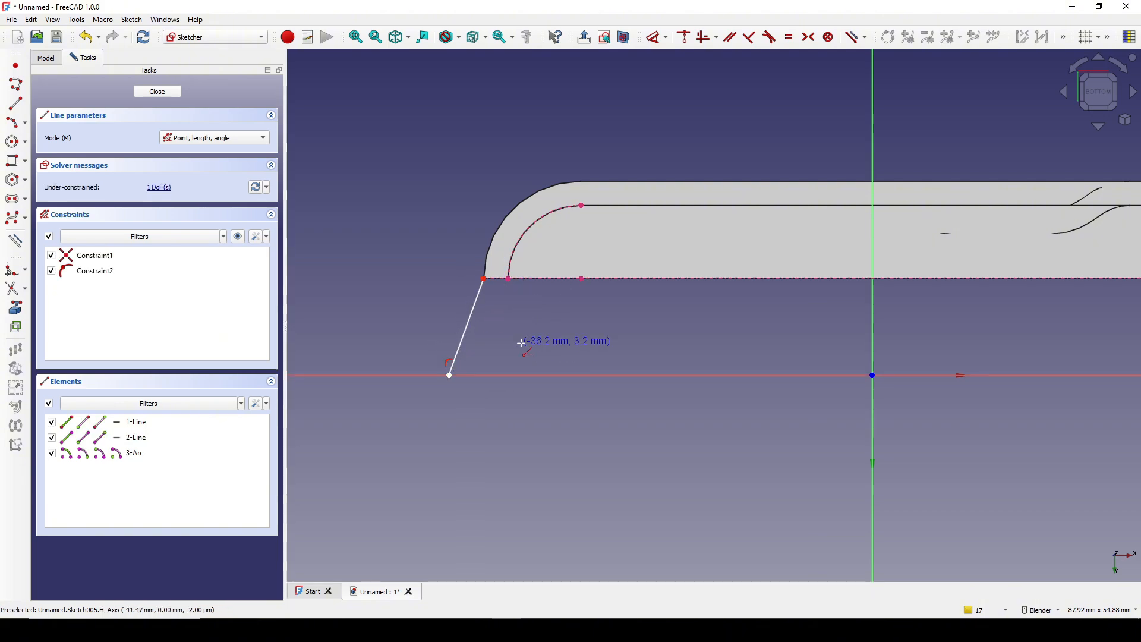
{"action": "left_click", "coordinate": [508, 279]}
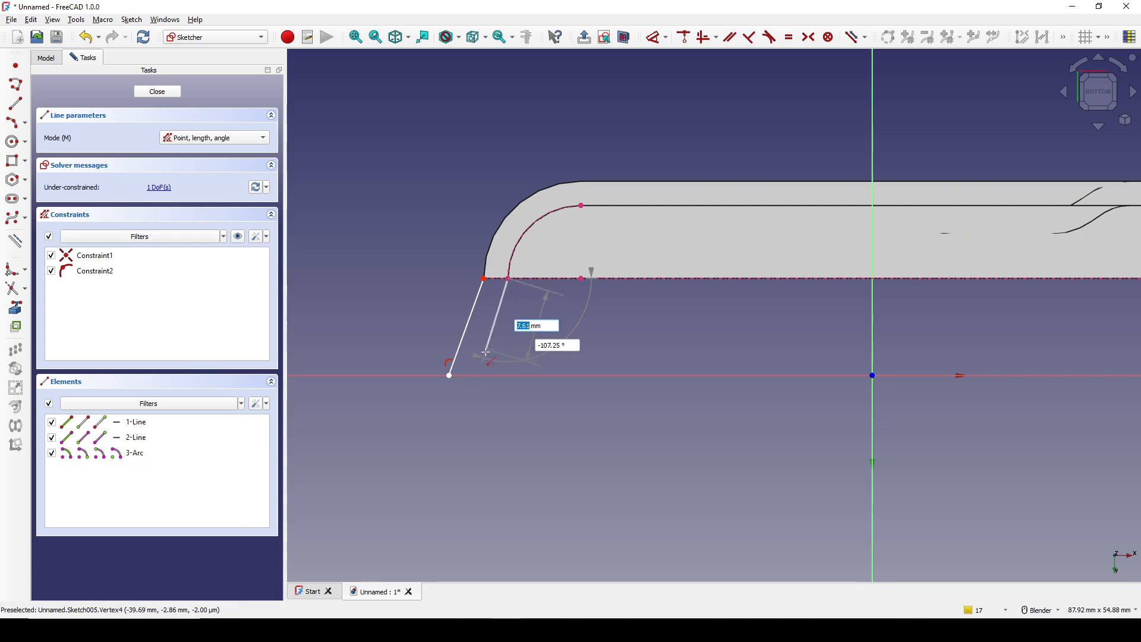
{"action": "left_click", "coordinate": [477, 375]}
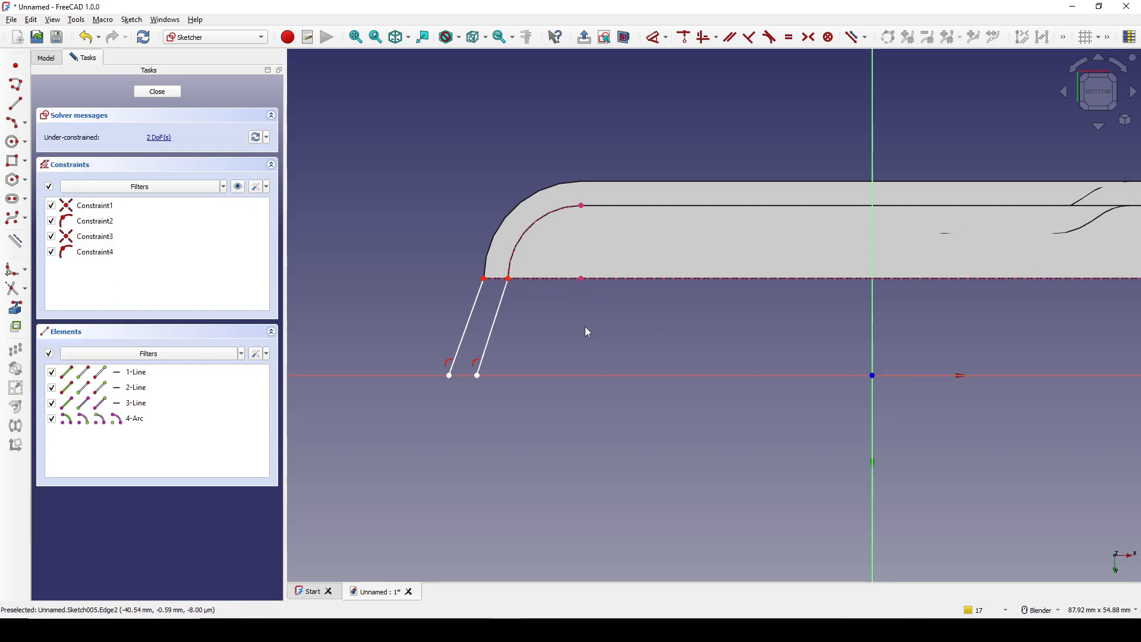
- Constrain the horizontal distance between the two lines' lower endpoints to 2.5 mm and place its label beside the lines
{"action": "scroll", "coordinate": [582, 329], "scroll_direction": "up", "scroll_amount": 2}
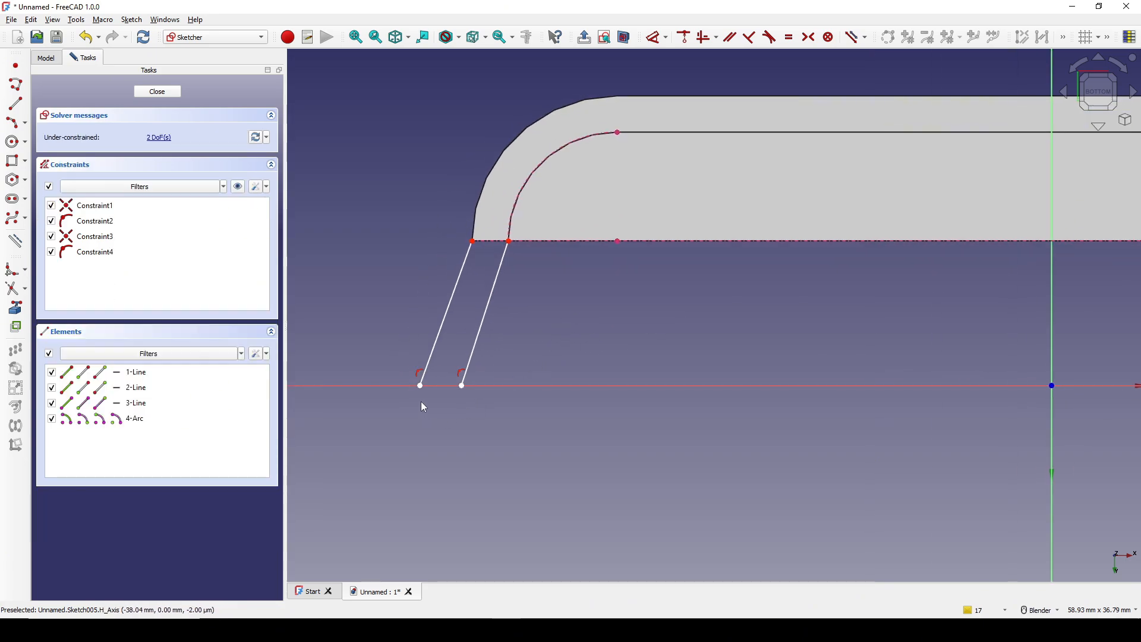
{"action": "left_click", "coordinate": [420, 386]}
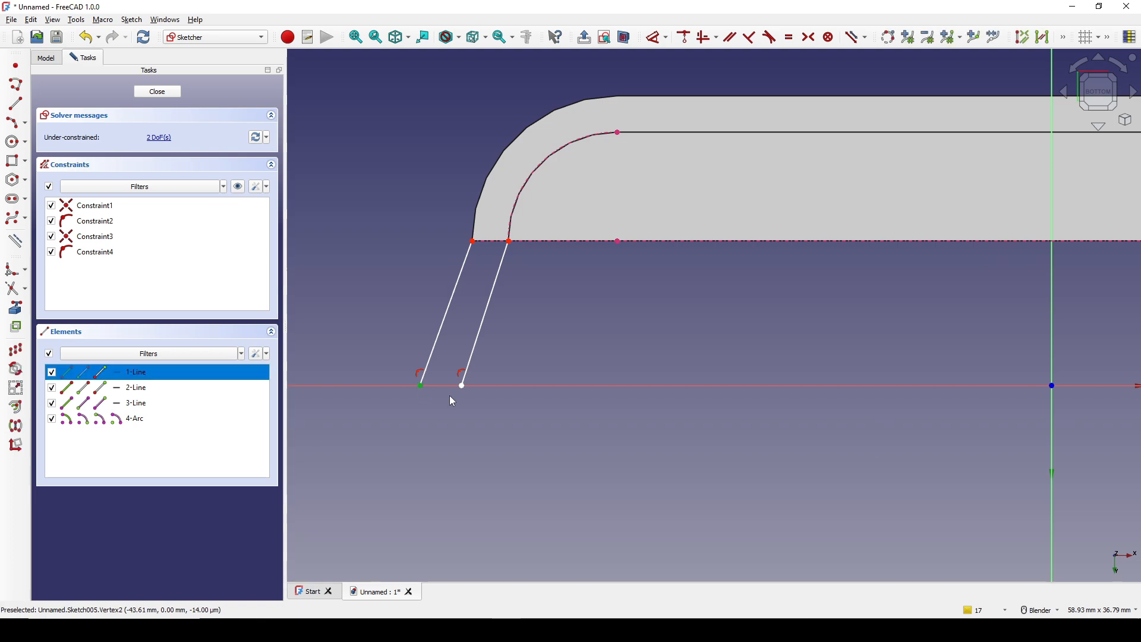
{"action": "left_click", "coordinate": [462, 386]}
{"action": "key", "text": "l"}
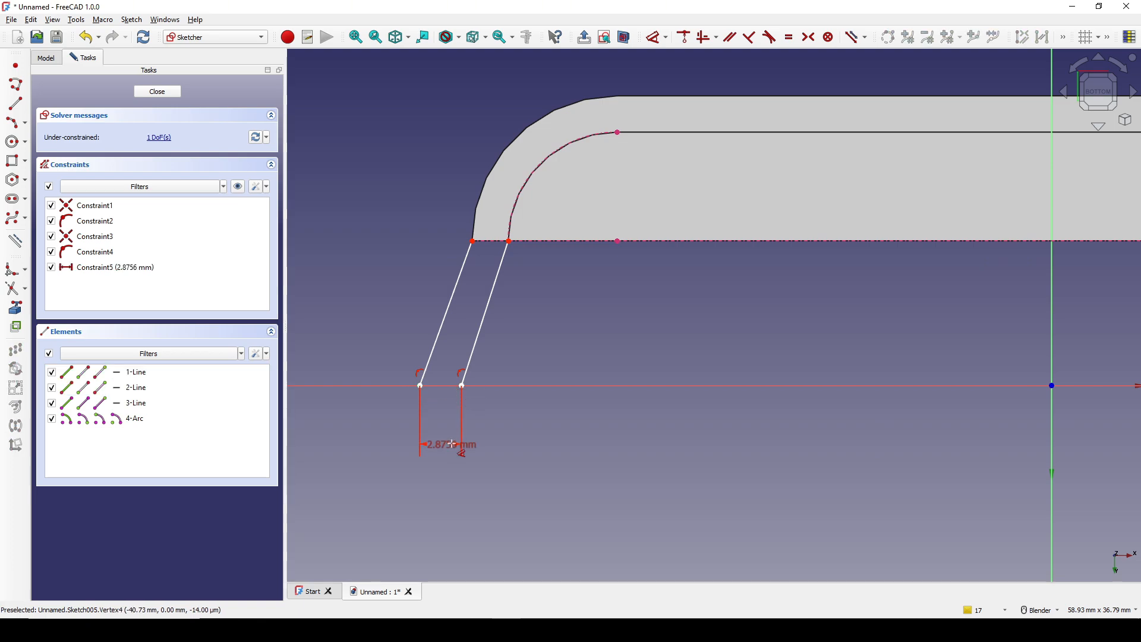
{"action": "double_click", "coordinate": [452, 444]}
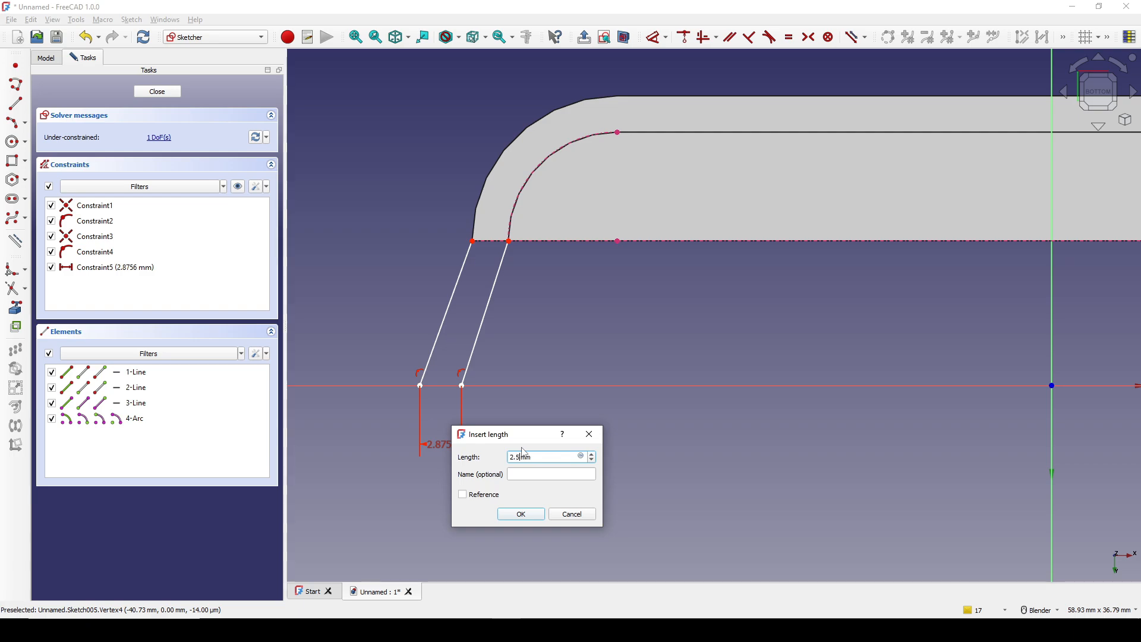
{"action": "left_click", "coordinate": [537, 517]}
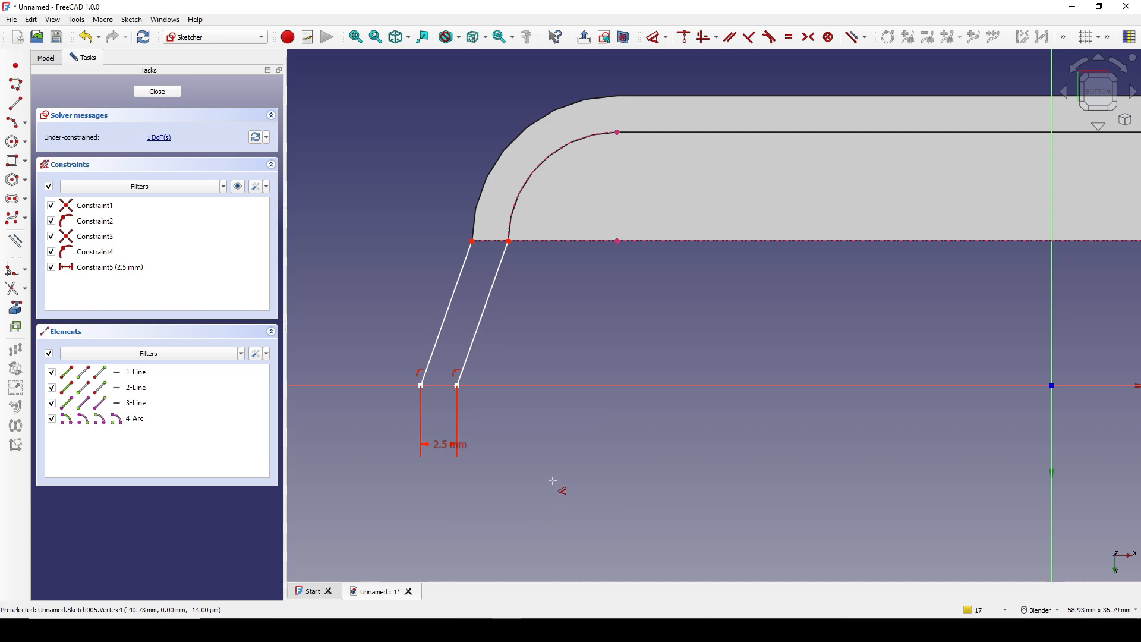
{"action": "left_click_drag", "start_coordinate": [461, 452], "coordinate": [389, 447]}
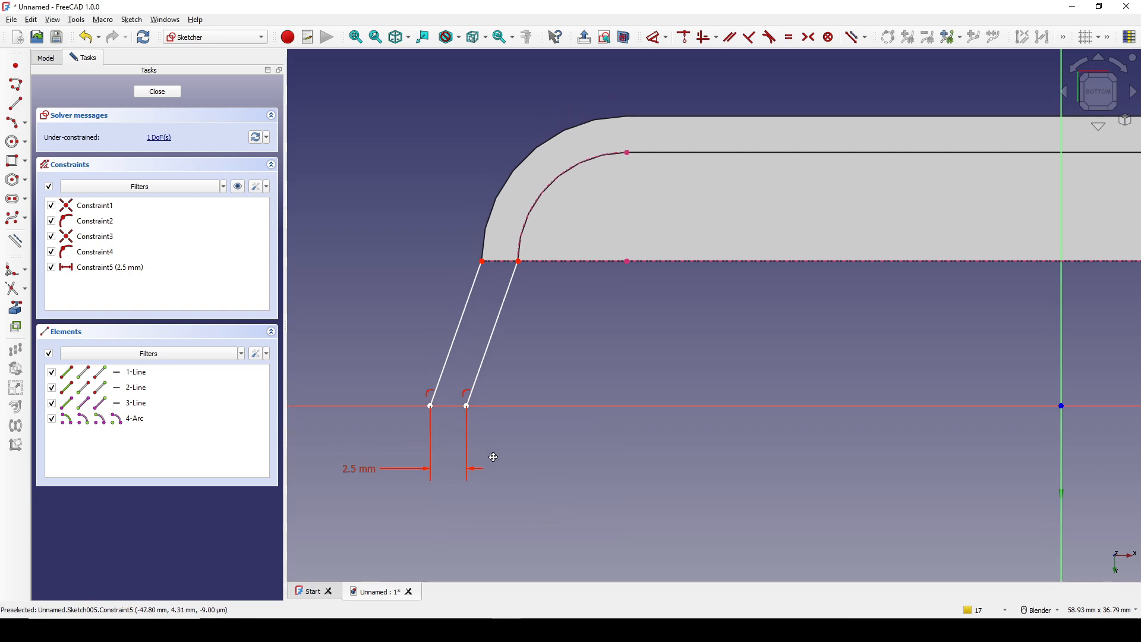
- Constrain the horizontal distance from the inner line's lower endpoint to the vertical axis to 40 mm
{"action": "left_click", "coordinate": [469, 407]}
{"action": "key", "text": "d"}
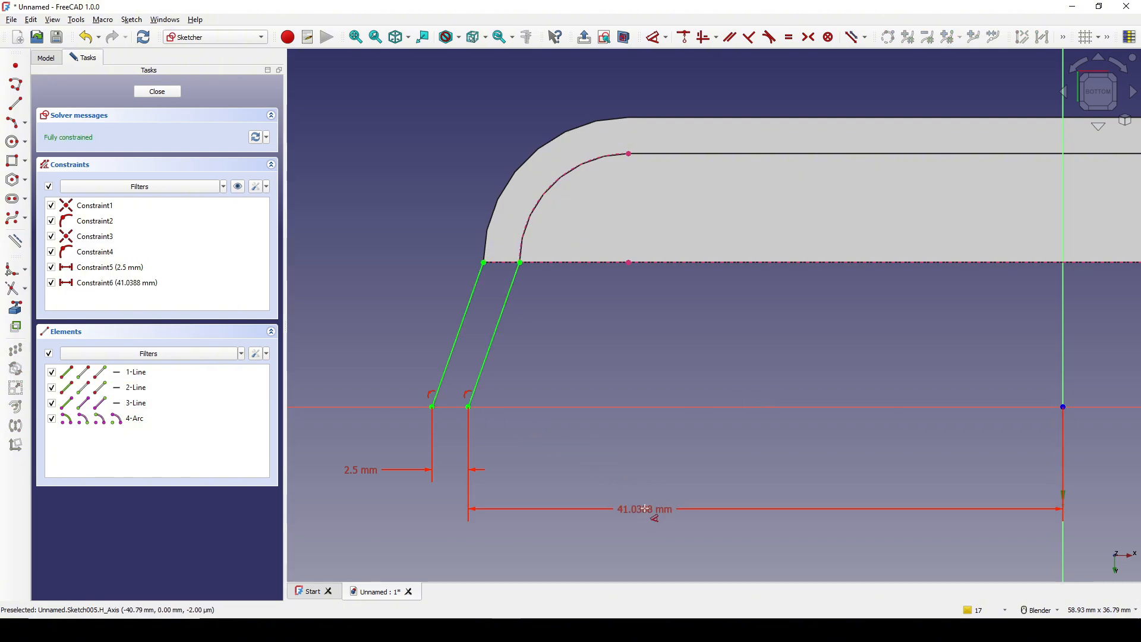
{"action": "left_click", "coordinate": [646, 509]}
{"action": "type", "text": "40"}
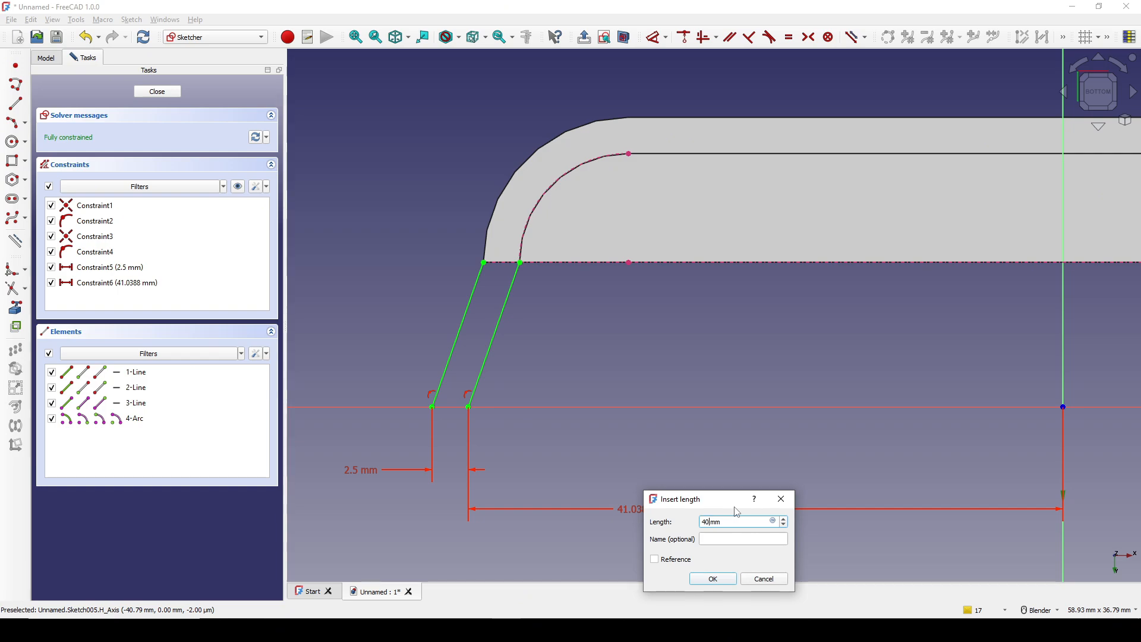
{"action": "type", "text": "0"}
{"action": "key", "text": "Return"}
{"action": "middle_click_drag", "start_coordinate": [831, 398], "coordinate": [829, 380], "text": "shift"}
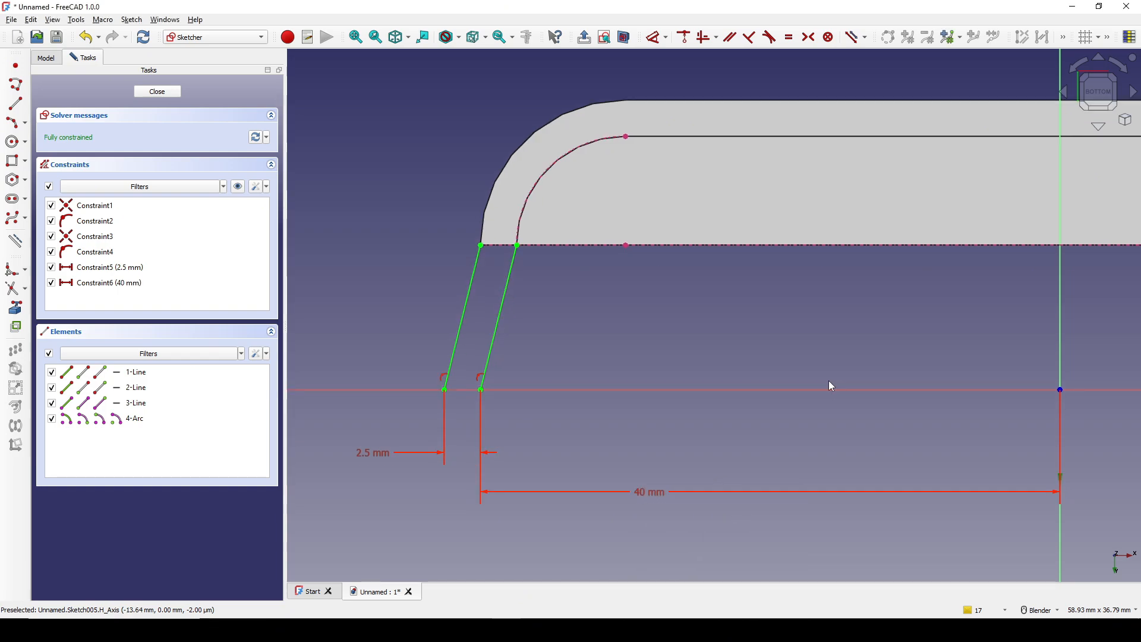
- Convert the outer slanted line to construction geometry
{"action": "left_click", "coordinate": [463, 343]}
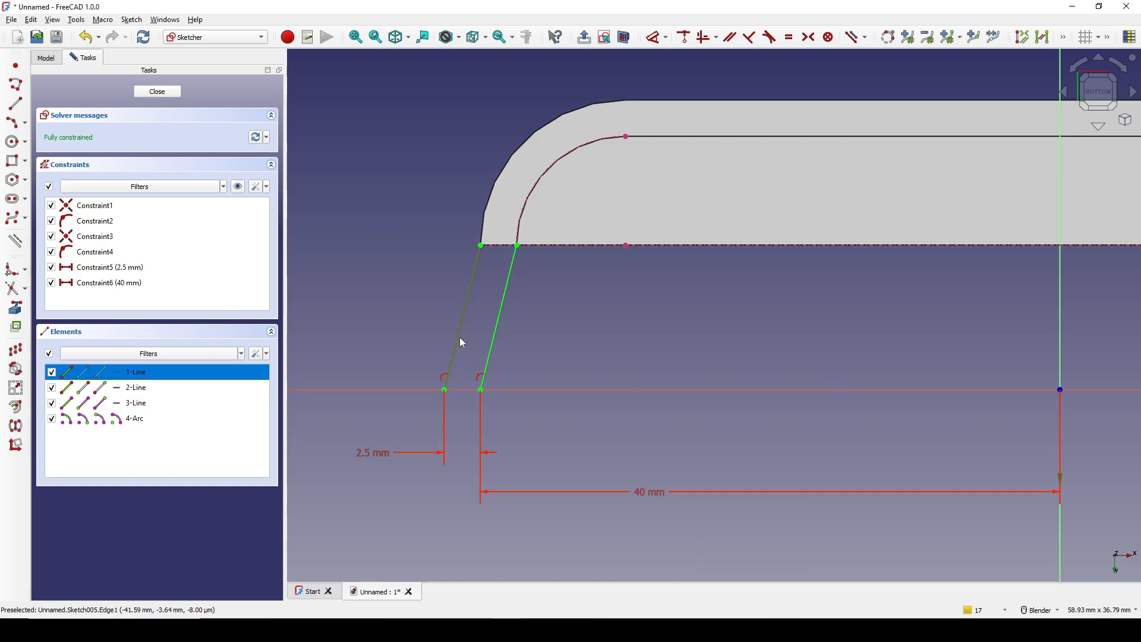
{"action": "key", "text": "g"}
{"action": "key", "text": "n"}
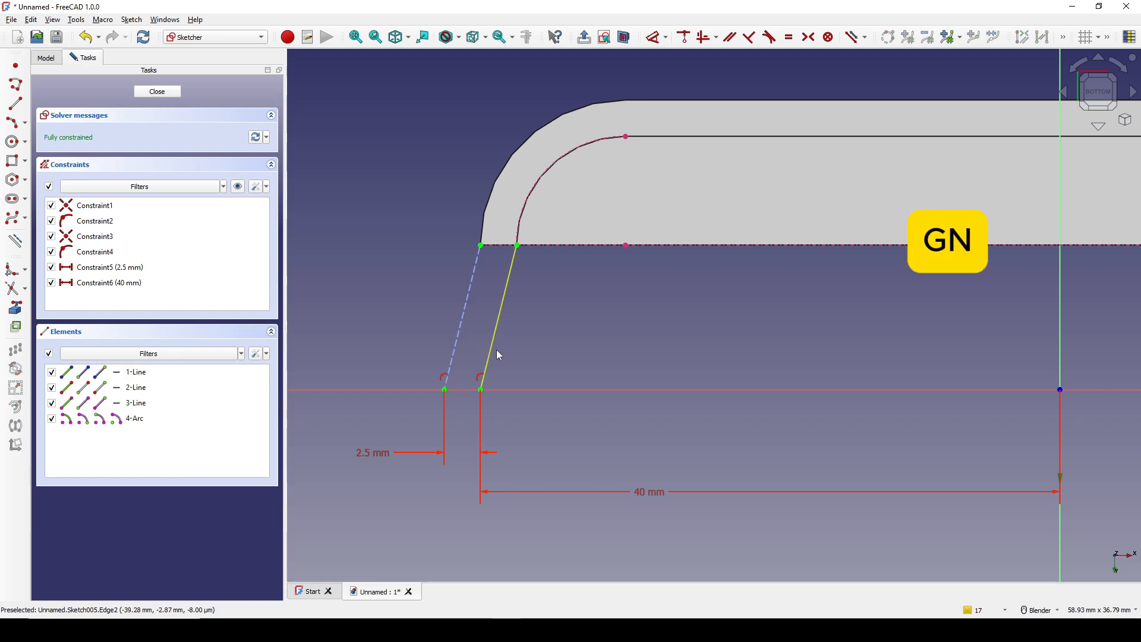
- Sketch a slightly outward-bulging three-point arc between the two endpoints of the outer construction line
{"action": "scroll", "coordinate": [491, 330], "scroll_direction": "up", "scroll_amount": 1}
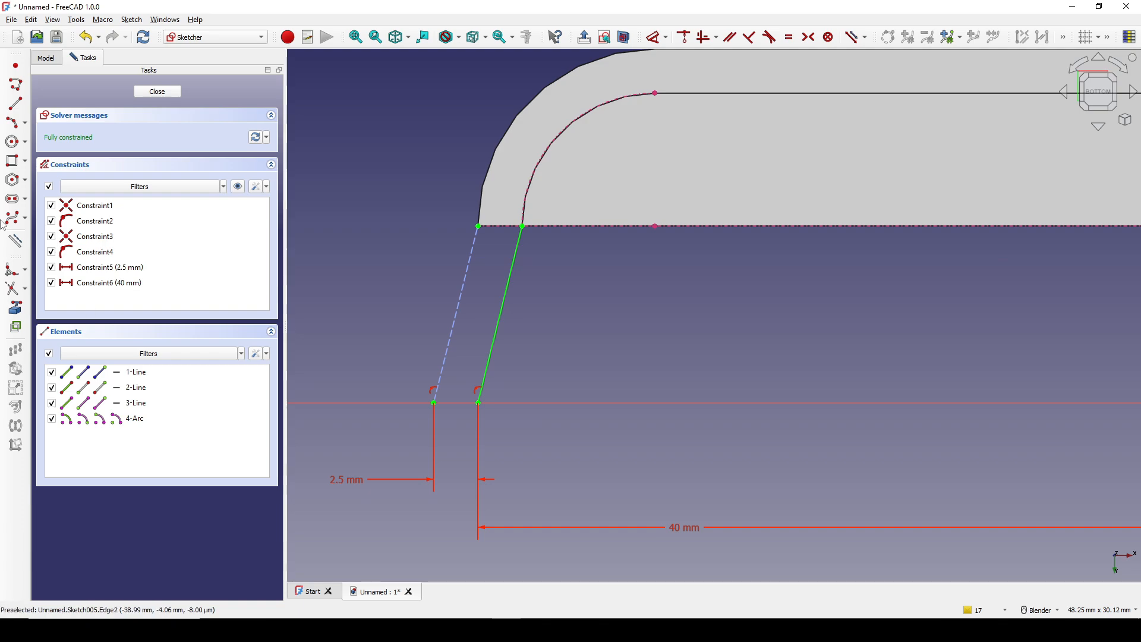
{"action": "left_click", "coordinate": [14, 126]}
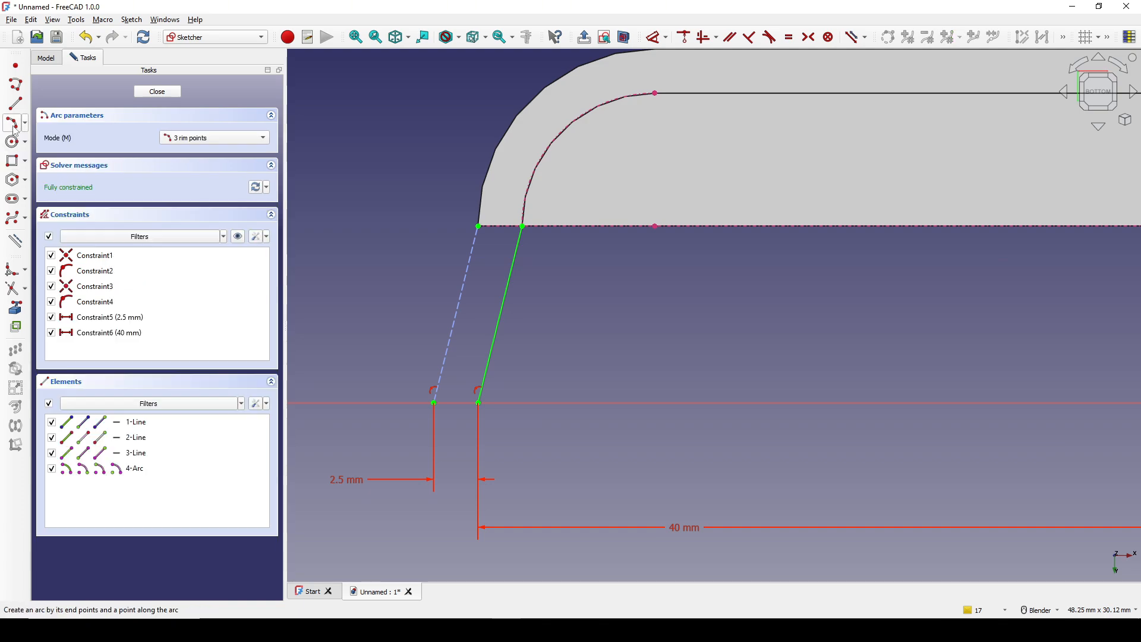
{"action": "left_click", "coordinate": [434, 402]}
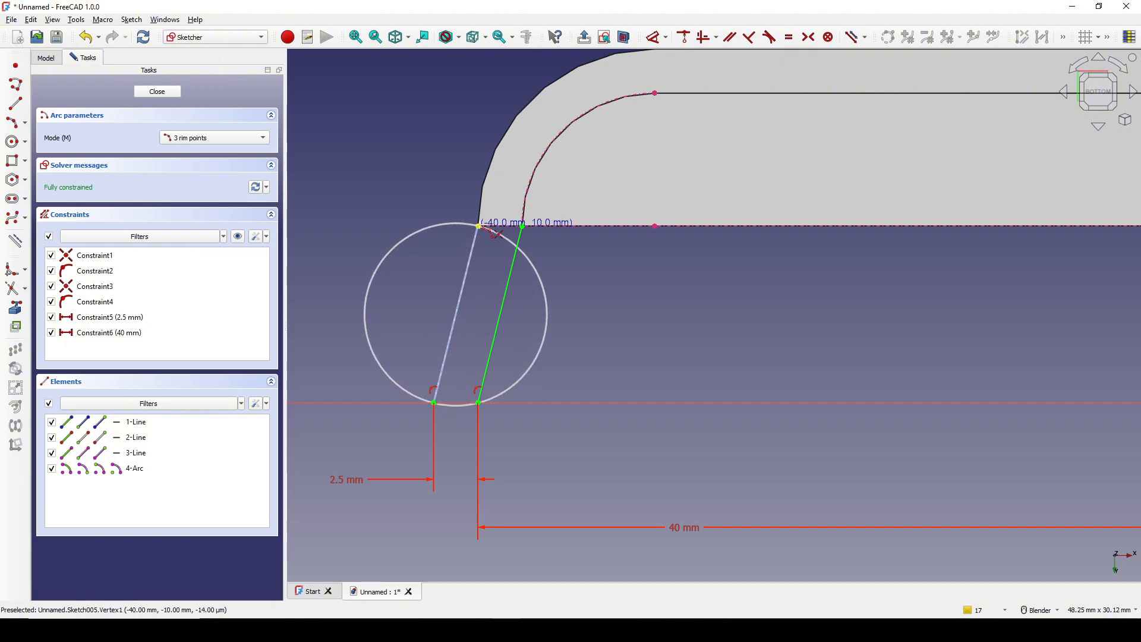
{"action": "left_click", "coordinate": [478, 226]}
{"action": "left_click", "coordinate": [445, 315]}
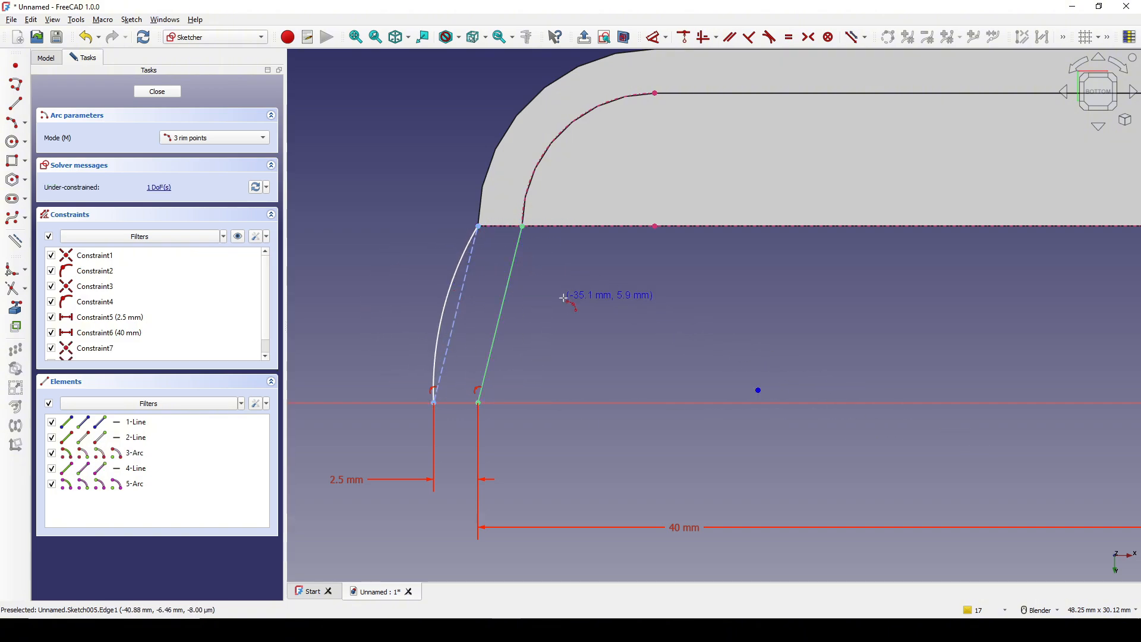
- Constrain the radius of the outward-bulging outer arc to 25 mm
{"action": "left_click", "coordinate": [441, 309]}
{"action": "type", "text": "kr"}
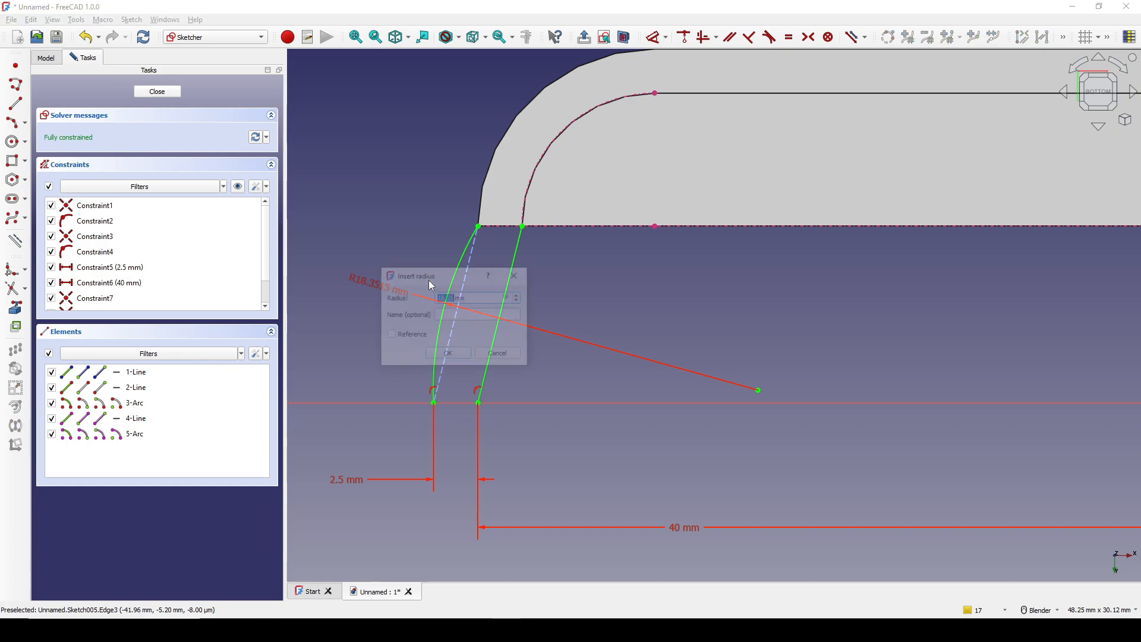
{"action": "type", "text": "2"}
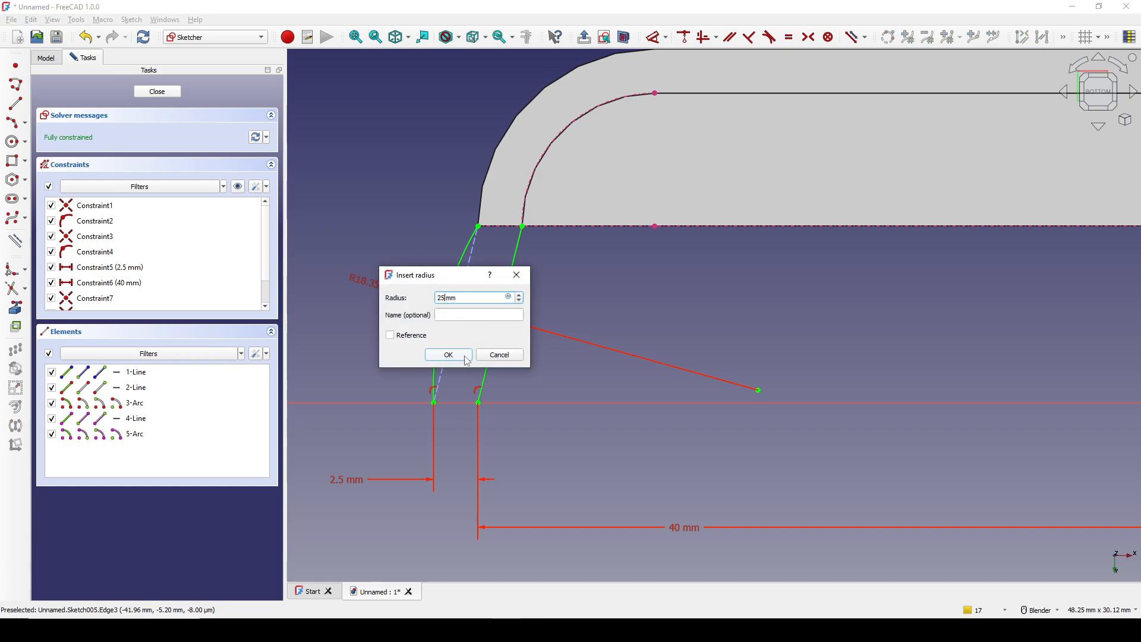
{"action": "left_click", "coordinate": [466, 358]}
{"action": "scroll", "coordinate": [635, 298], "scroll_direction": "down", "scroll_amount": 1}
{"action": "middle_click_drag", "start_coordinate": [636, 301], "coordinate": [644, 285], "text": "shift"}
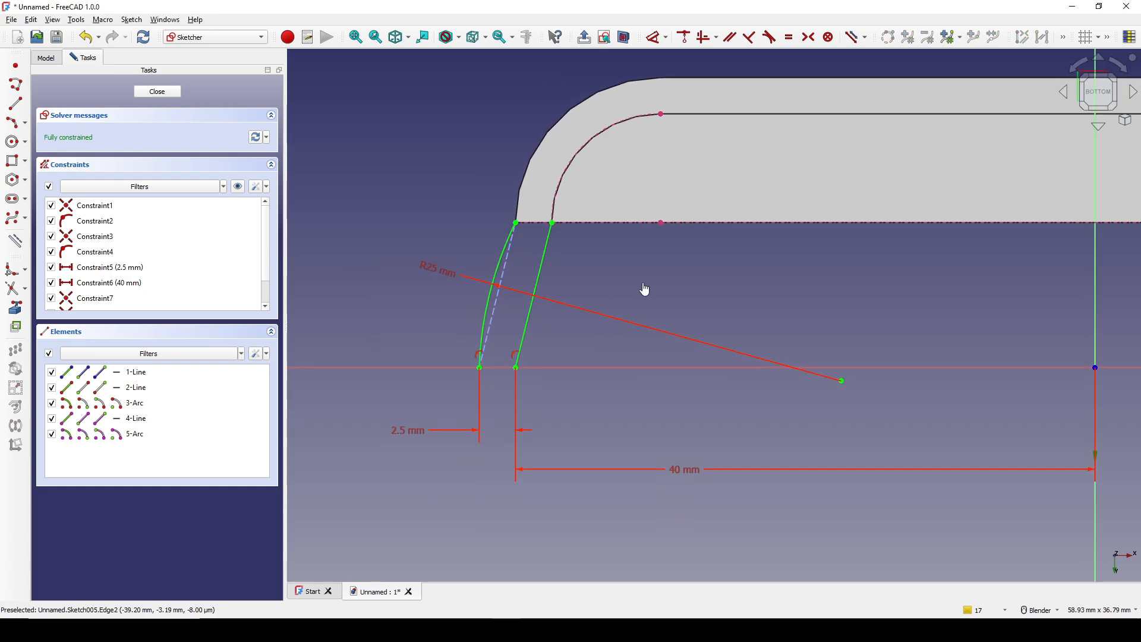
- Sketch a horizontal line about 5.5 mm long below the side wall profile
{"action": "left_click", "coordinate": [16, 110]}
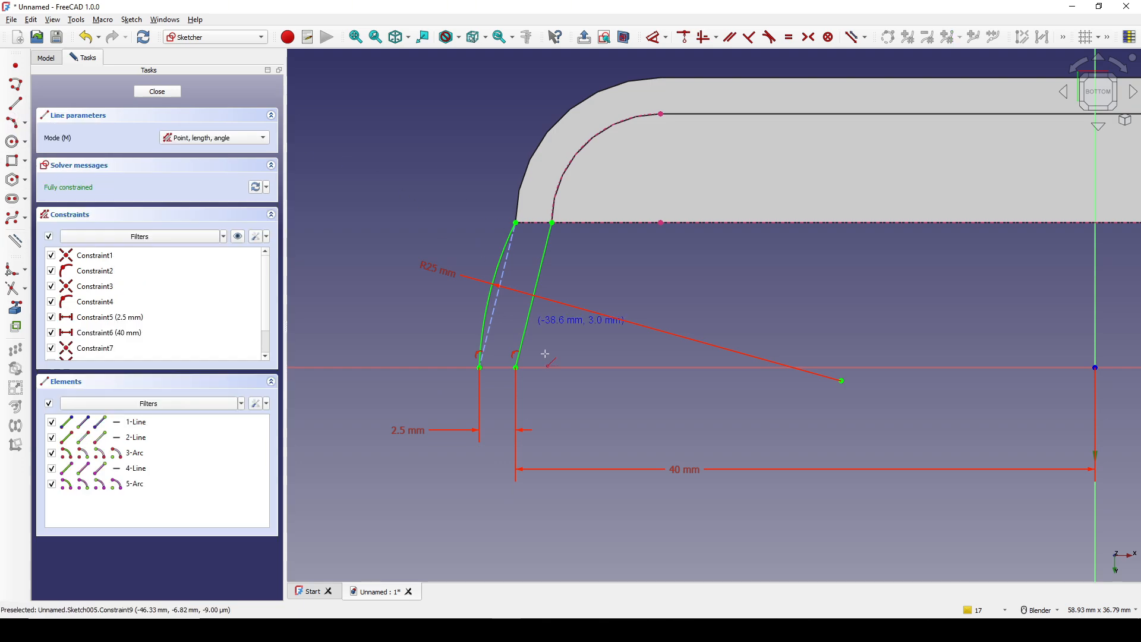
{"action": "left_click", "coordinate": [412, 483]}
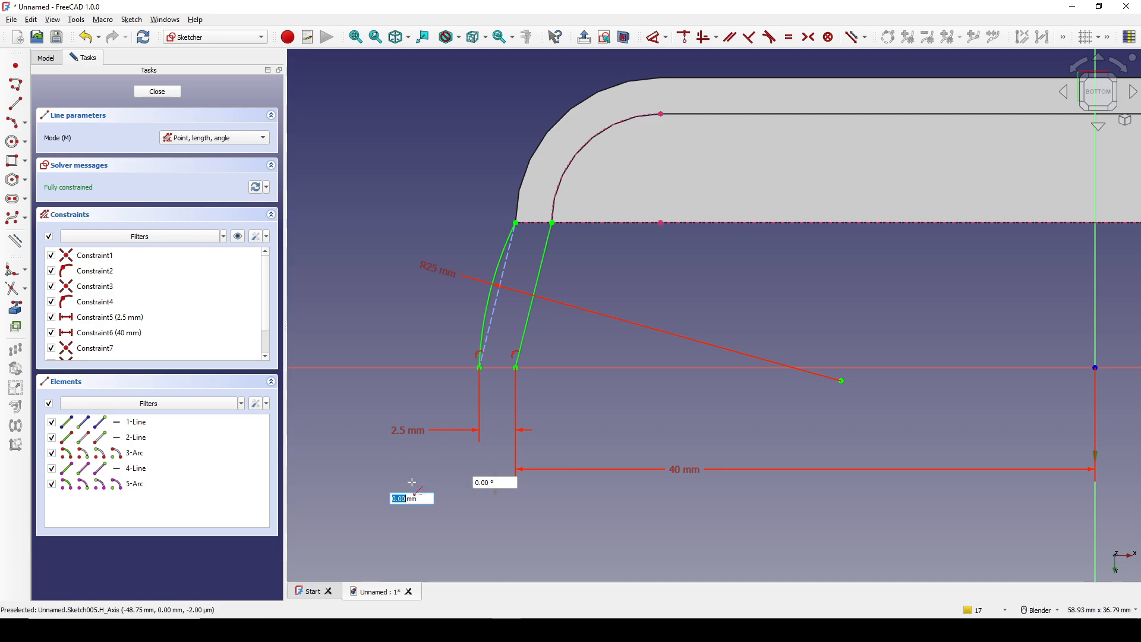
{"action": "left_click", "coordinate": [493, 483]}
{"action": "key", "text": "Escape"}
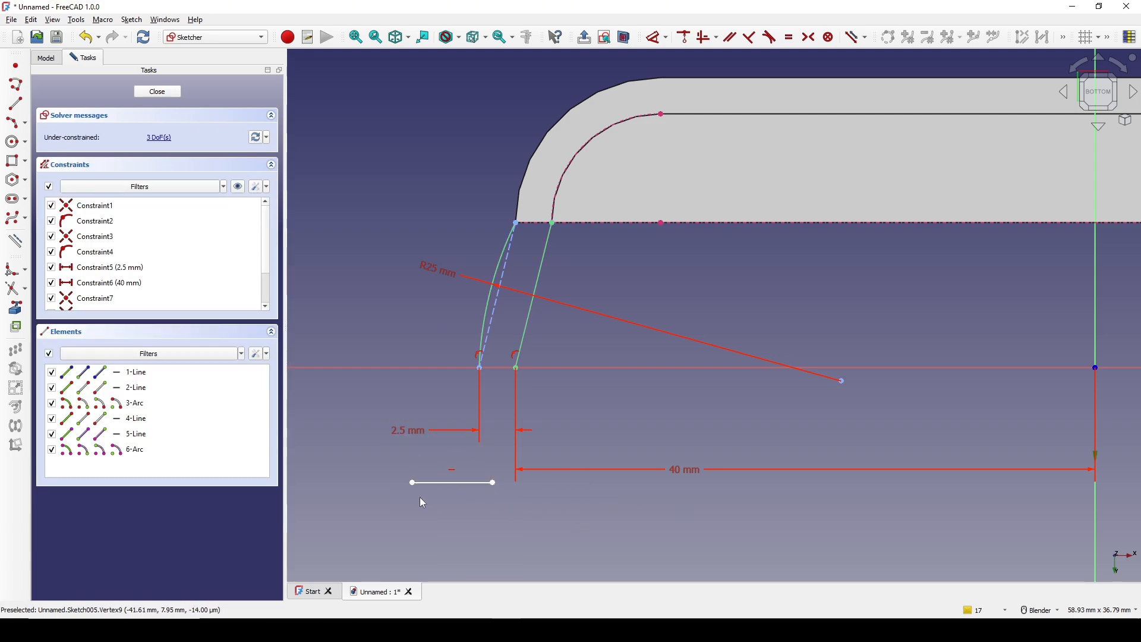
- Close the profile by making the horizontal line's ends coincident with the lower endpoints of the arc and inner line, and leave the sketch
{"action": "left_click", "coordinate": [411, 483]}
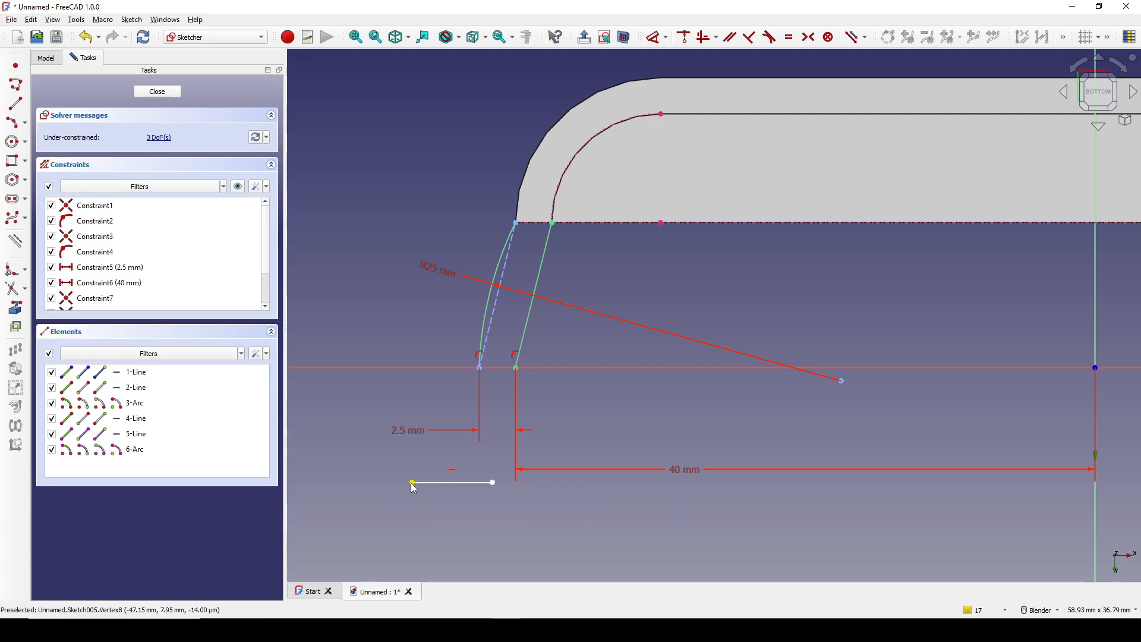
{"action": "left_click", "coordinate": [479, 368]}
{"action": "key", "text": "c"}
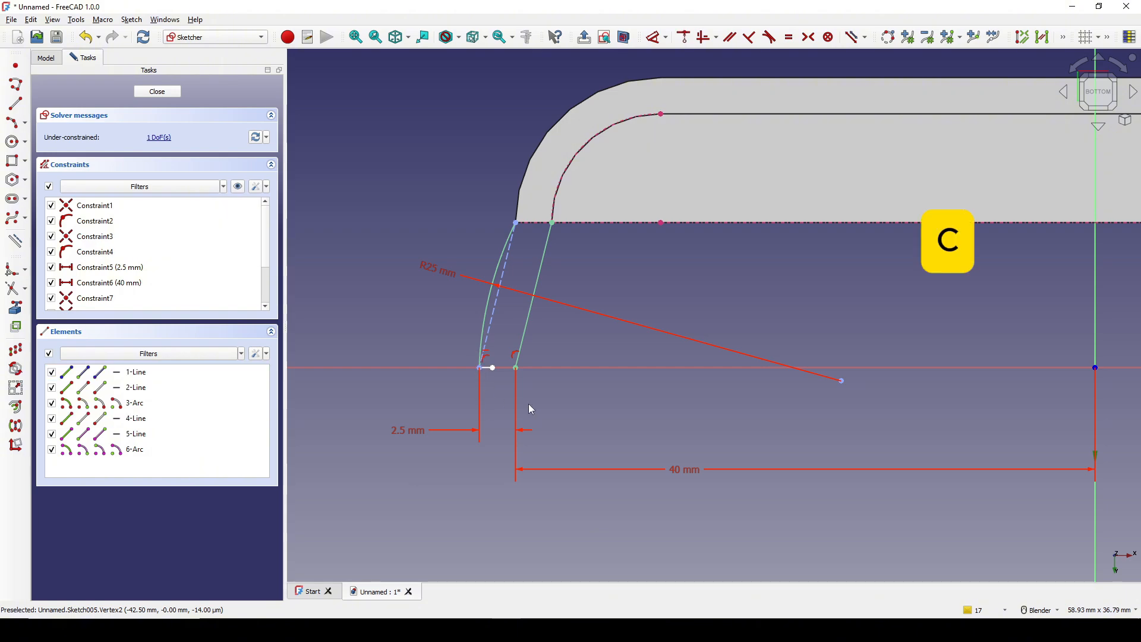
{"action": "scroll", "coordinate": [530, 366], "scroll_direction": "up", "scroll_amount": 4}
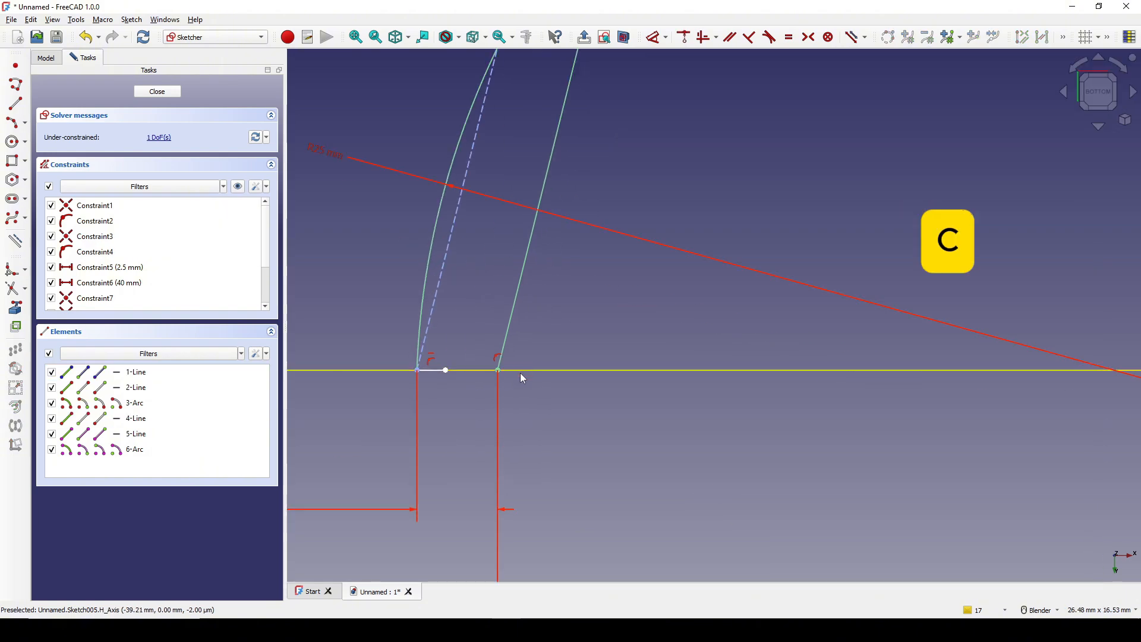
{"action": "left_click", "coordinate": [447, 370]}
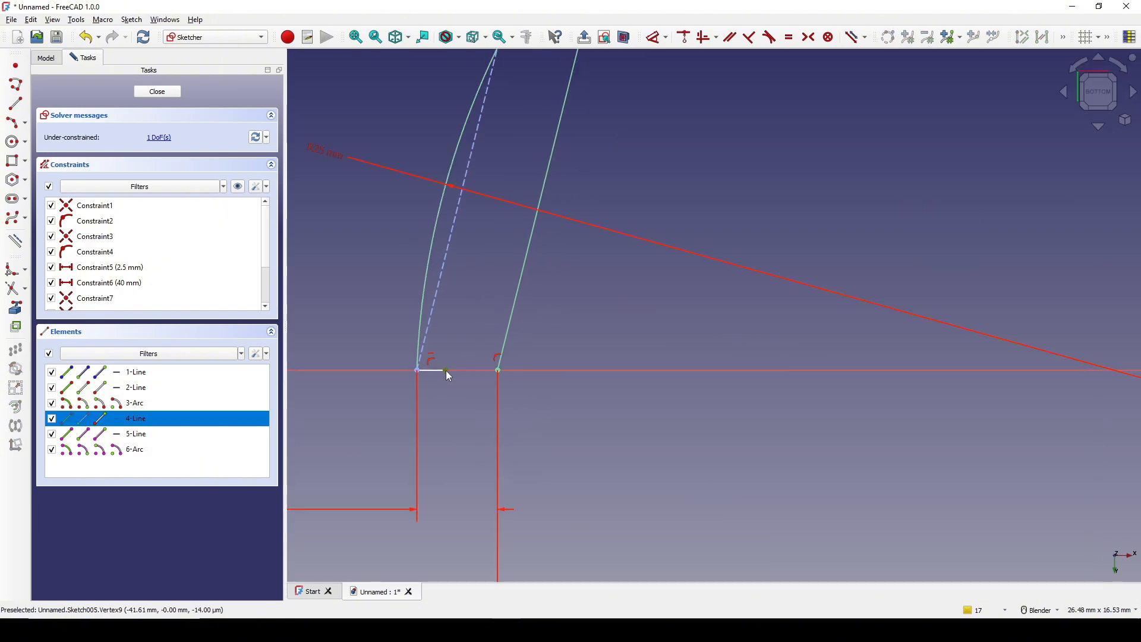
{"action": "left_click", "coordinate": [501, 369]}
{"action": "key", "text": "c"}
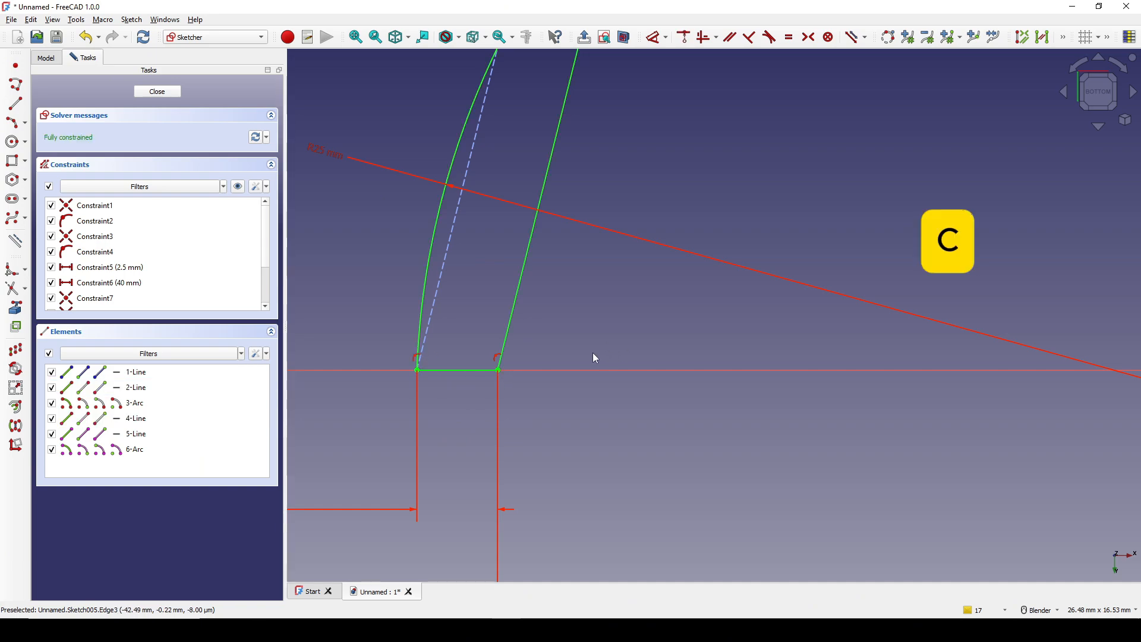
{"action": "scroll", "coordinate": [577, 355], "scroll_direction": "down", "scroll_amount": 4}
{"action": "scroll", "coordinate": [575, 351], "scroll_direction": "down", "scroll_amount": 4}
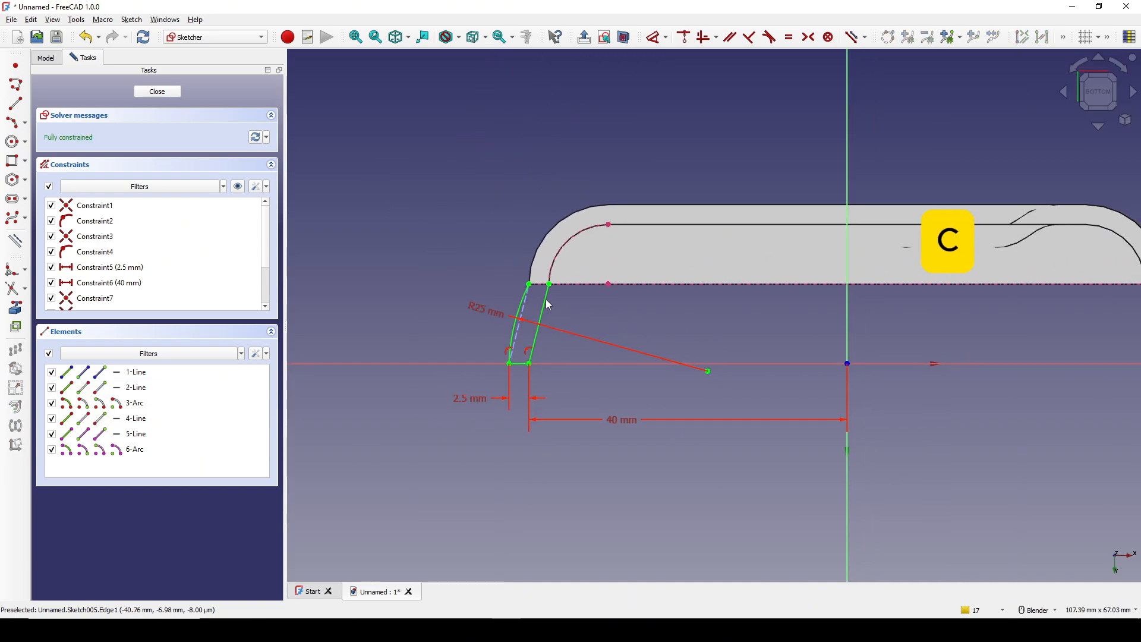
{"action": "middle_click_drag", "start_coordinate": [609, 308], "coordinate": [590, 312], "text": "shift"}
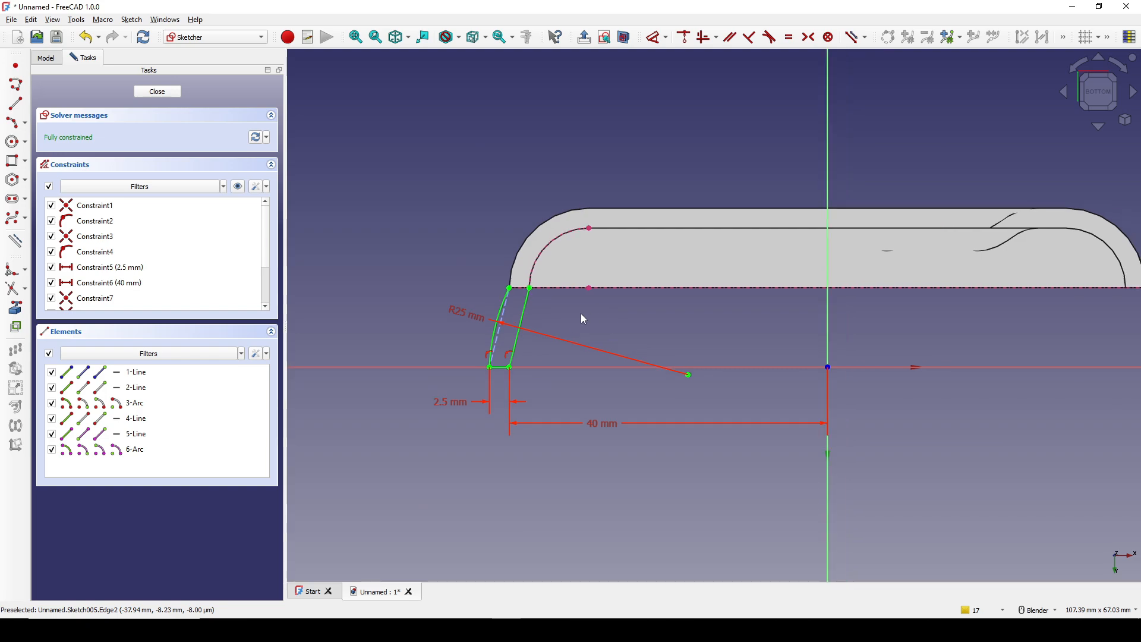
{"action": "left_click", "coordinate": [157, 92]}
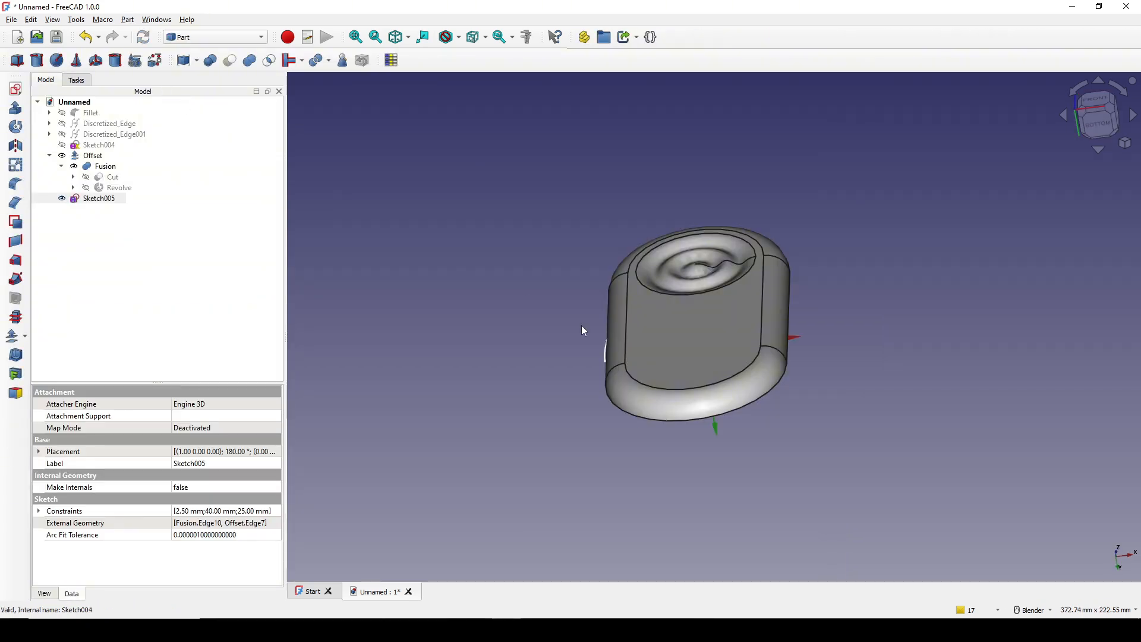
- Start a Sweep using the side wall sketch, Sketch005, as its profile
{"action": "middle_click_drag", "start_coordinate": [595, 324], "coordinate": [756, 295]}
{"action": "scroll", "coordinate": [756, 296], "scroll_direction": "up", "scroll_amount": 1}
{"action": "mouse_move", "coordinate": [652, 401]}
{"action": "middle_mouse_down", "text": "shift"}
{"action": "mouse_move", "coordinate": [685, 310]}
{"action": "mouse_move", "coordinate": [655, 287]}
{"action": "middle_mouse_up", "text": "shift"}
{"action": "left_click", "coordinate": [683, 314]}
{"action": "scroll", "coordinate": [682, 314], "scroll_direction": "up", "scroll_amount": 3}
{"action": "middle_click_drag", "start_coordinate": [684, 351], "coordinate": [647, 295], "text": "shift"}
{"action": "scroll", "coordinate": [669, 309], "scroll_direction": "up", "scroll_amount": 1}
{"action": "middle_click_drag", "start_coordinate": [664, 388], "coordinate": [668, 393]}
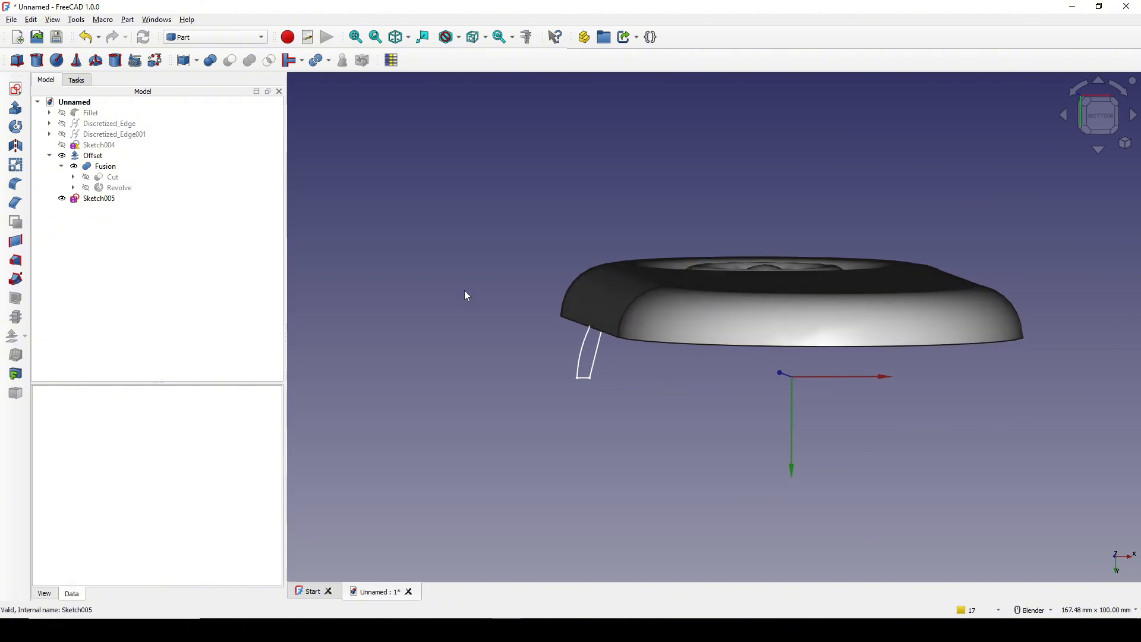
{"action": "left_click", "coordinate": [15, 280]}
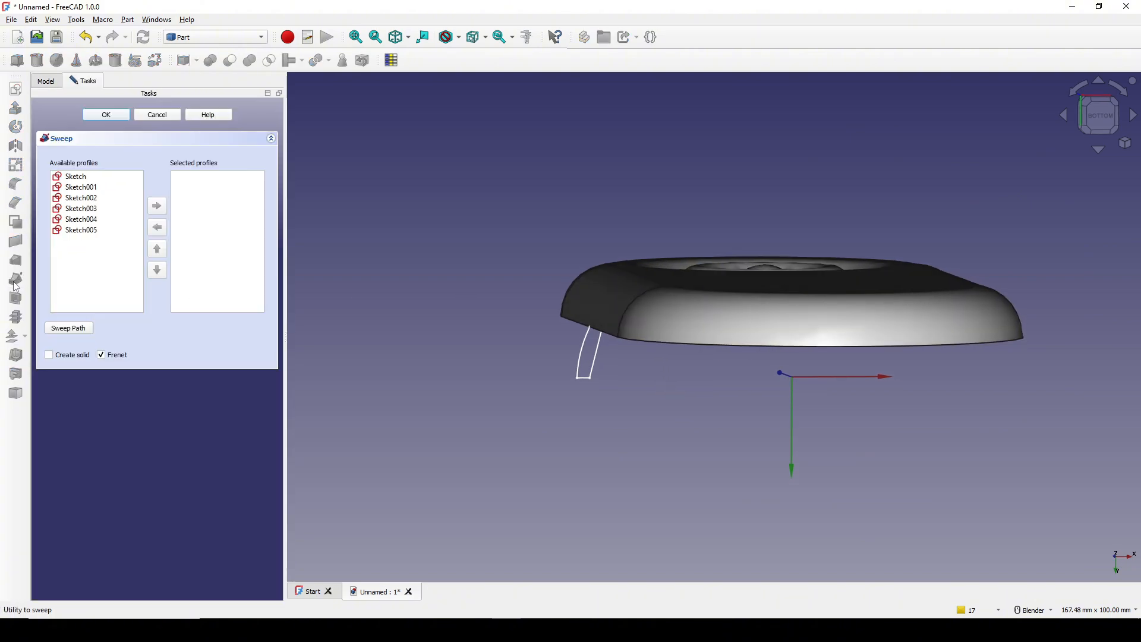
{"action": "left_click", "coordinate": [84, 232]}
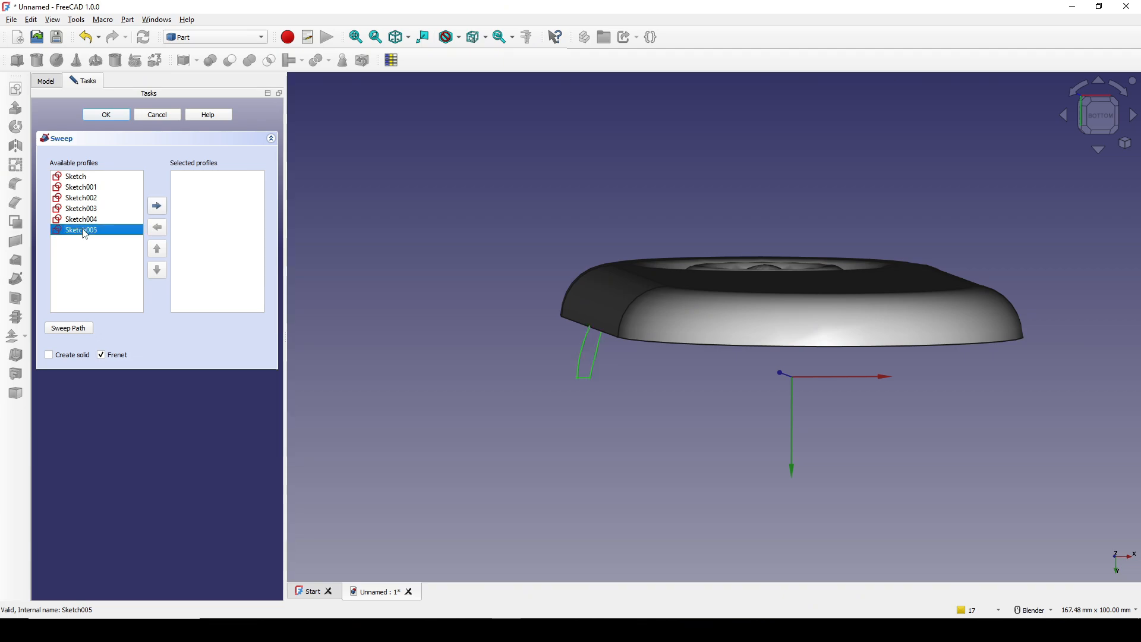
{"action": "double_click", "coordinate": [92, 231]}
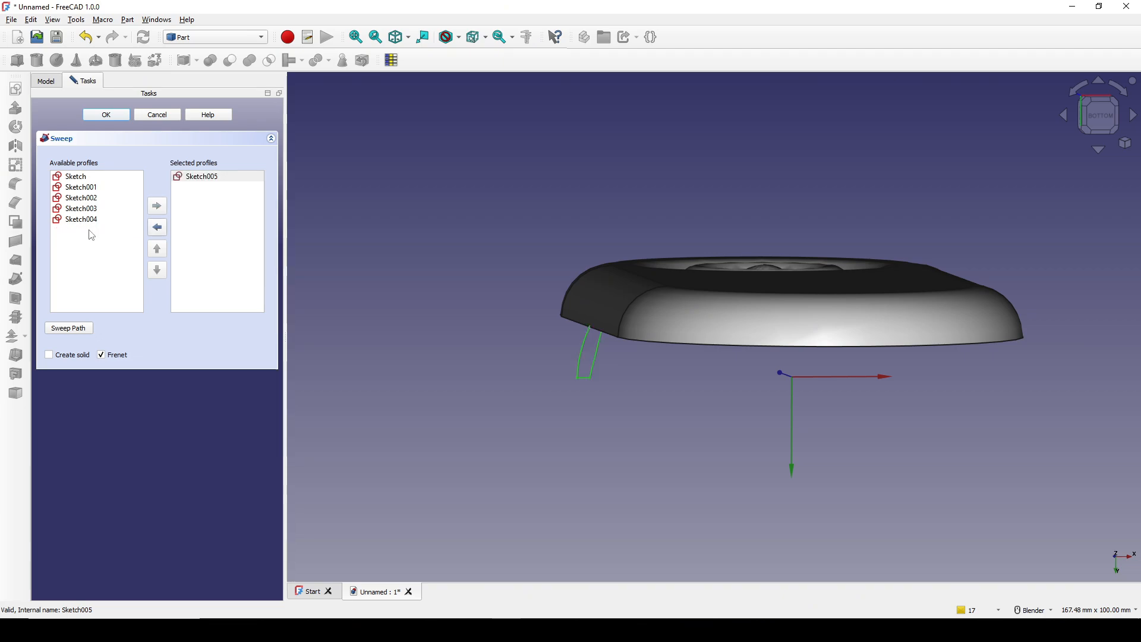
- Set the sweep path to all connected edges of the shell's outer lower rim and create the sweep
{"action": "left_click", "coordinate": [74, 330]}
{"action": "middle_click_drag", "start_coordinate": [520, 425], "coordinate": [615, 315]}
{"action": "scroll", "coordinate": [617, 318], "scroll_direction": "up", "scroll_amount": 1}
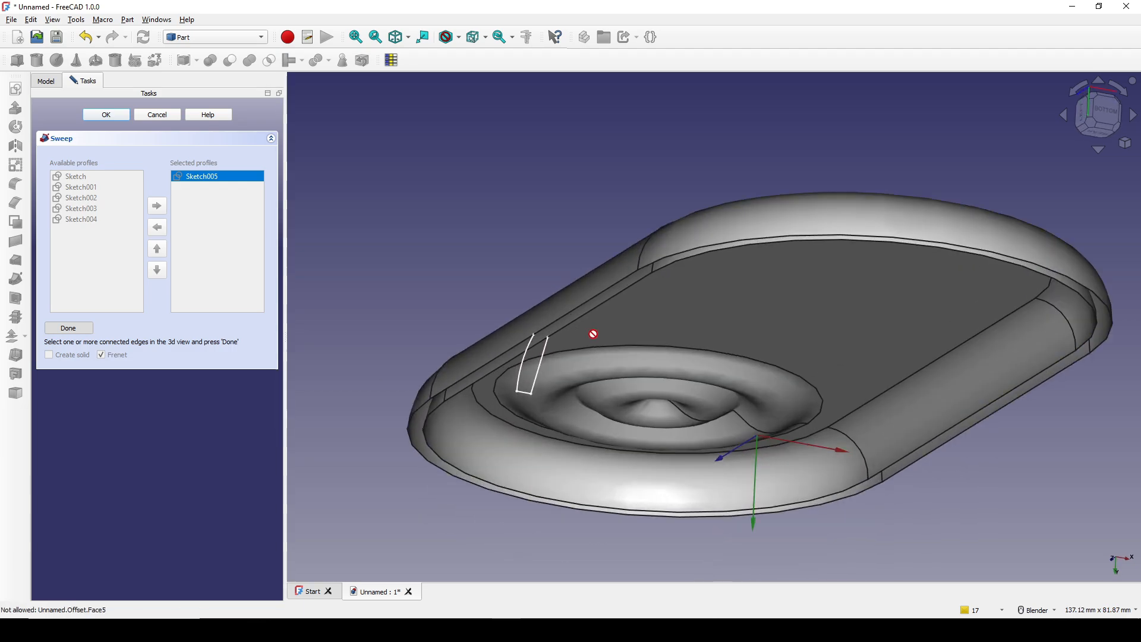
{"action": "left_click", "coordinate": [584, 306]}
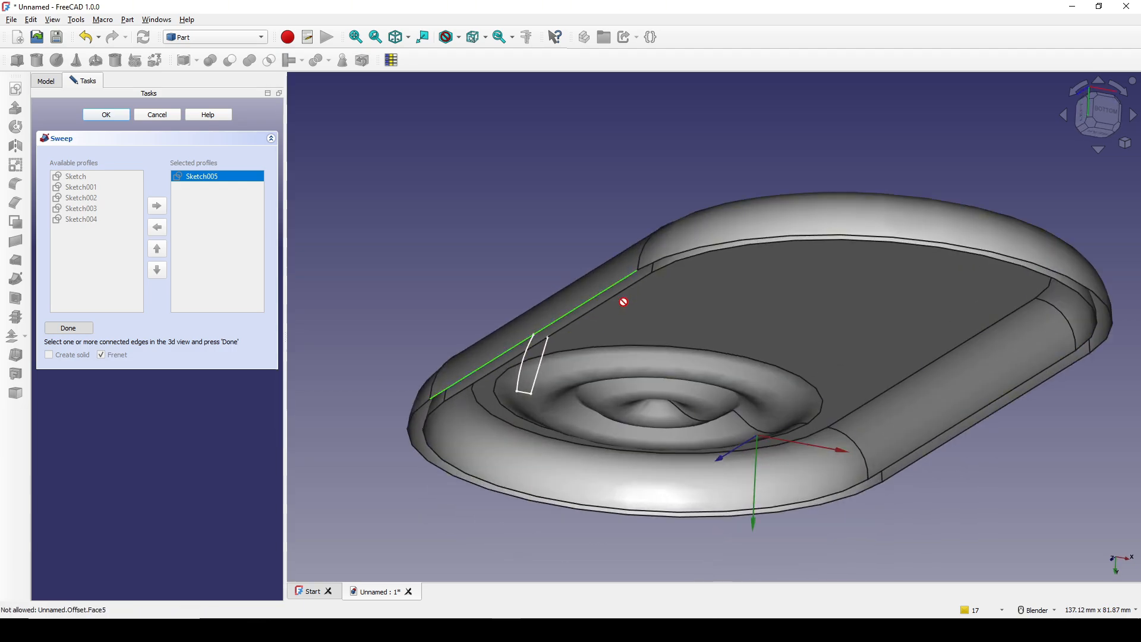
{"action": "left_click", "coordinate": [693, 255]}
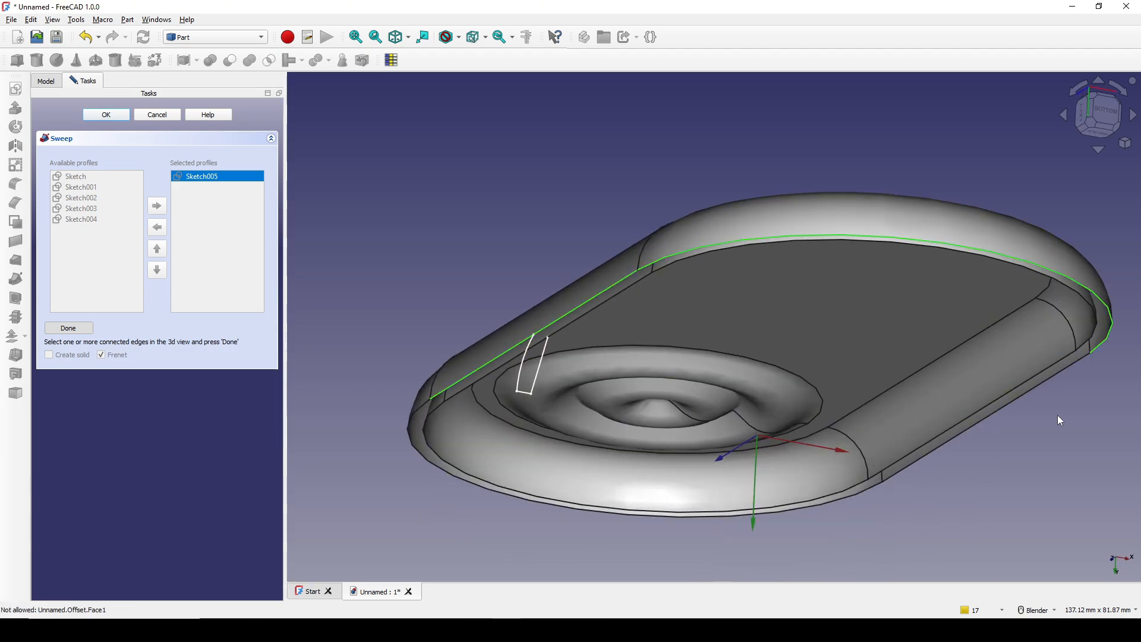
{"action": "left_click", "coordinate": [1027, 390]}
{"action": "left_click", "coordinate": [867, 494]}
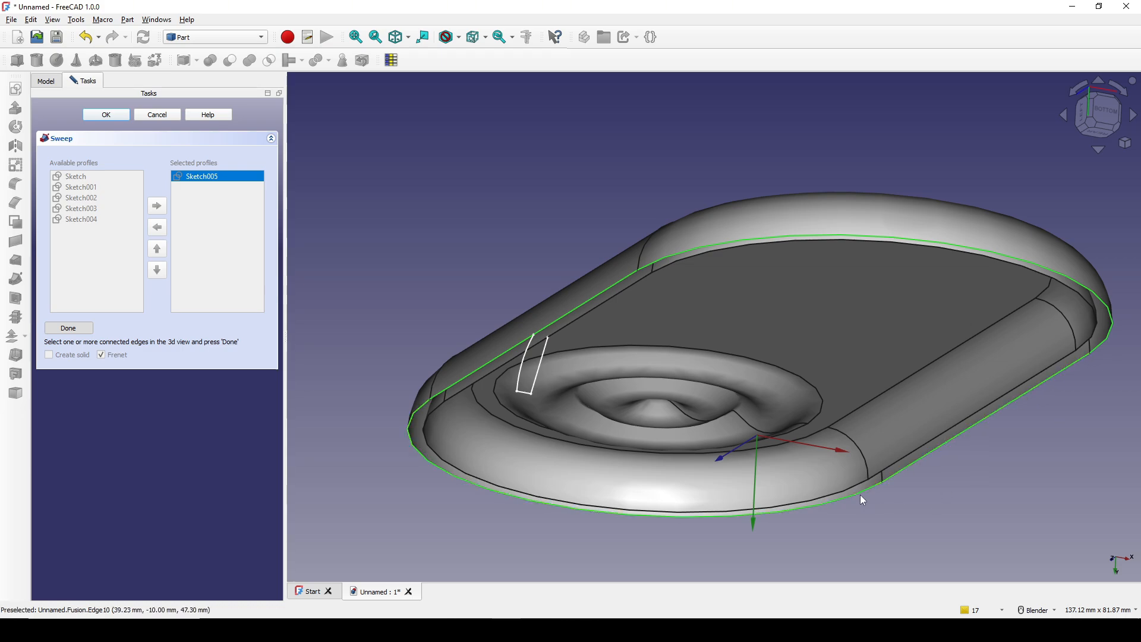
{"action": "scroll", "coordinate": [681, 398], "scroll_direction": "down", "scroll_amount": 2}
{"action": "middle_click_drag", "start_coordinate": [678, 375], "coordinate": [678, 359]}
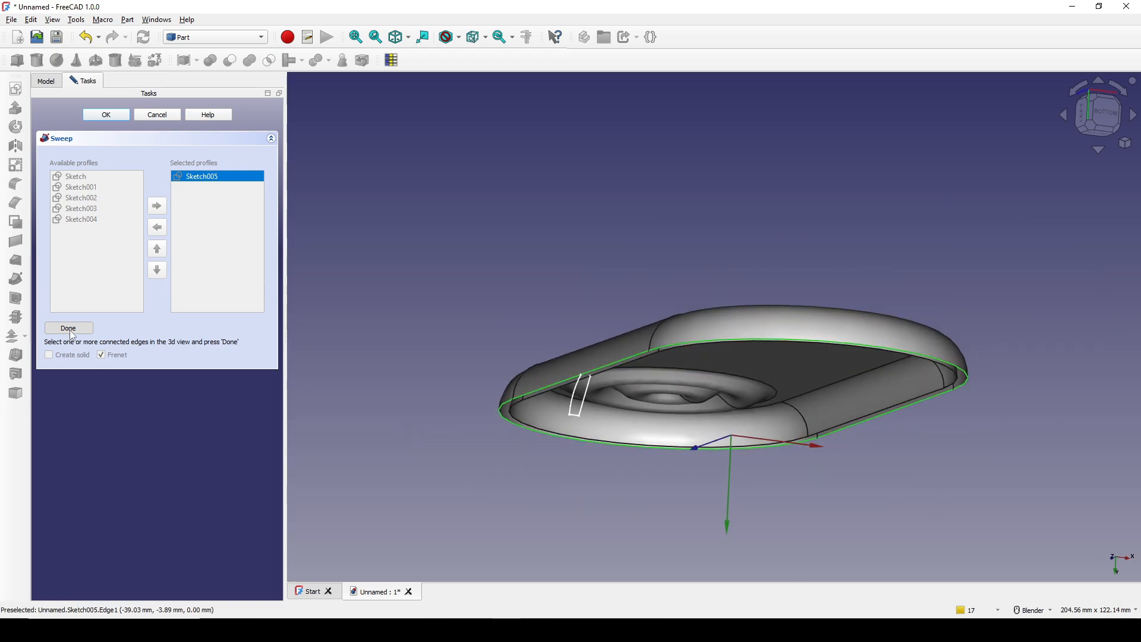
{"action": "left_click", "coordinate": [69, 328]}
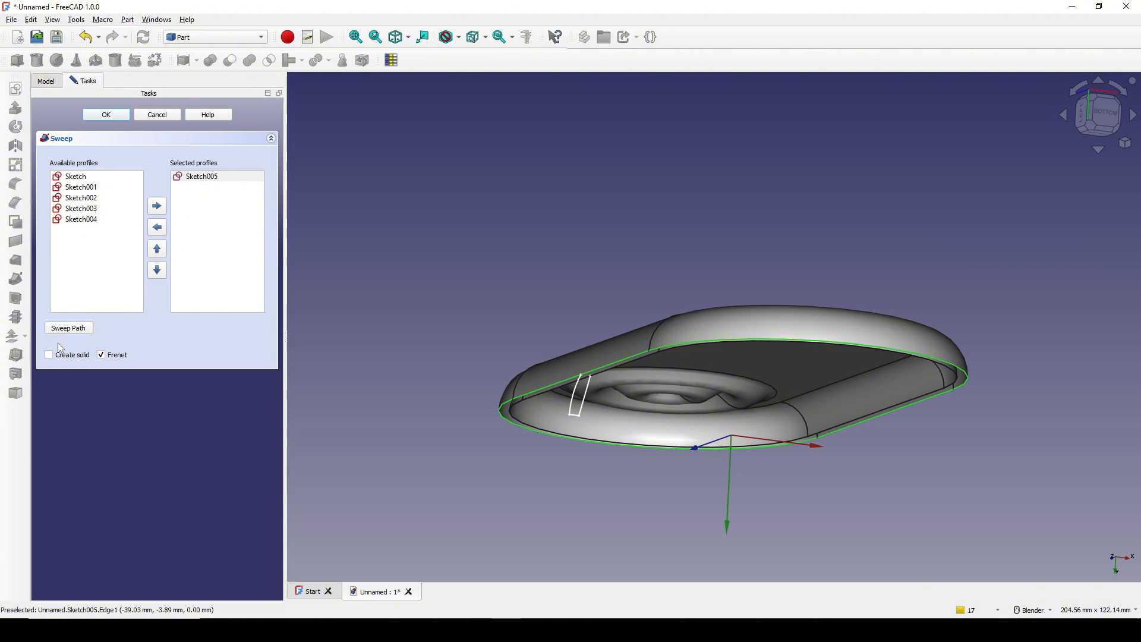
{"action": "left_click", "coordinate": [120, 117]}
- Hide the profile sketch, Sketch005, nested under the sweep
{"action": "scroll", "coordinate": [719, 300], "scroll_direction": "down", "scroll_amount": 2}
{"action": "middle_click_drag", "start_coordinate": [721, 306], "coordinate": [767, 427]}
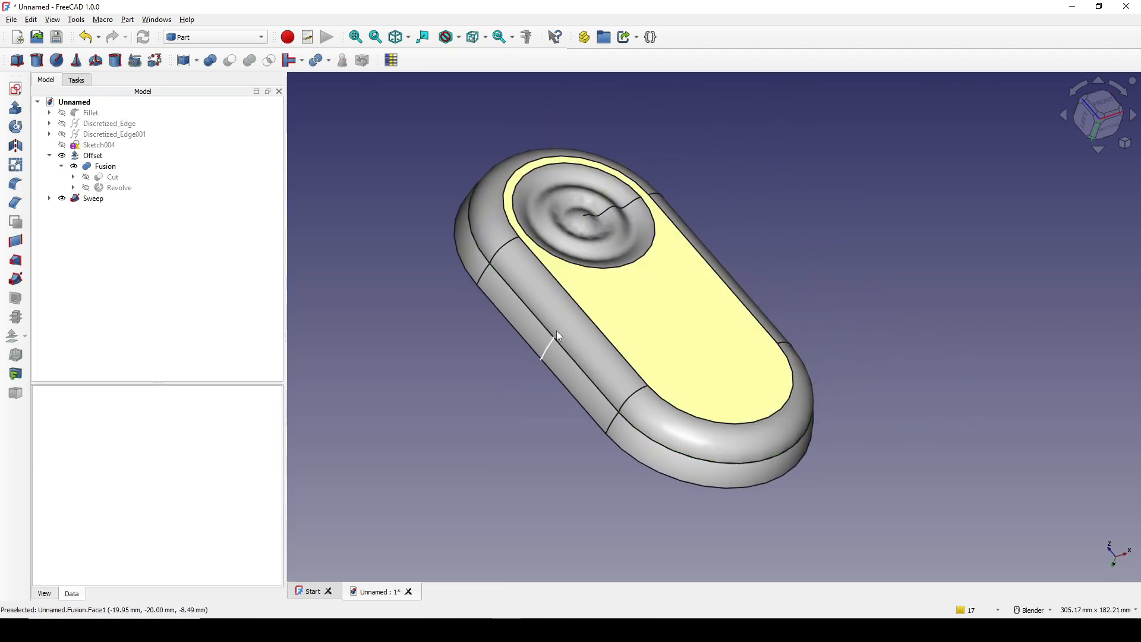
{"action": "left_click", "coordinate": [49, 198]}
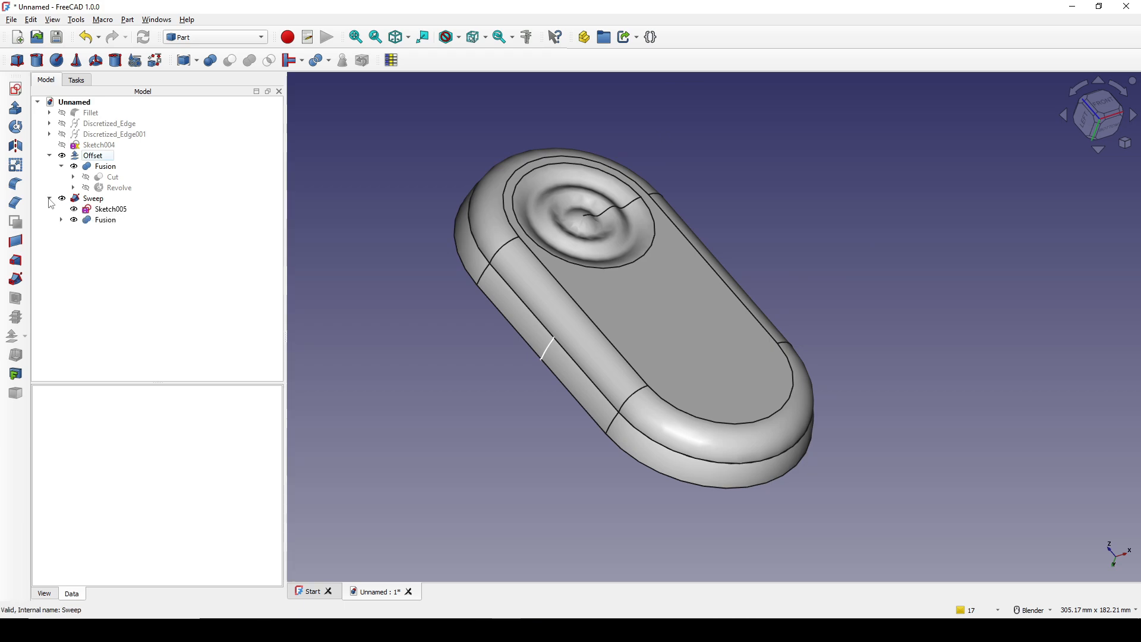
{"action": "left_click", "coordinate": [111, 210]}
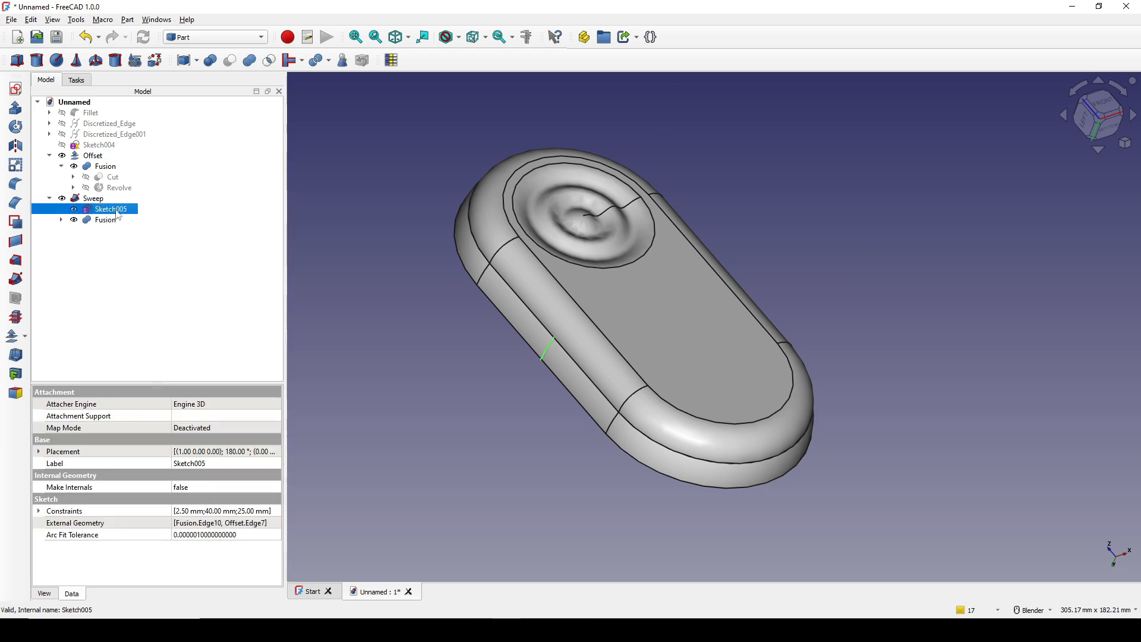
{"action": "key", "text": "space"}
{"action": "scroll", "coordinate": [618, 343], "scroll_direction": "down", "scroll_amount": 2}
{"action": "middle_click_drag", "start_coordinate": [716, 359], "coordinate": [672, 382]}
{"action": "left_click", "coordinate": [815, 295]}
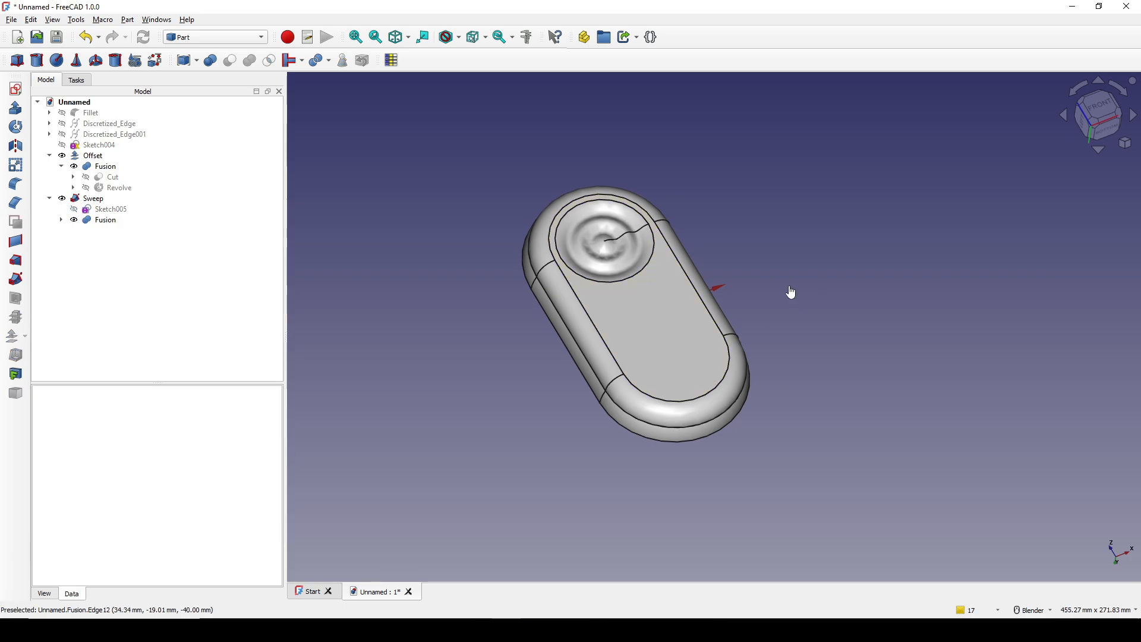
- In the Curves workbench, make a parametric solid from the Offset, its Fusion and the Sweep
{"action": "left_click", "coordinate": [213, 37]}
{"action": "left_click", "coordinate": [211, 50]}
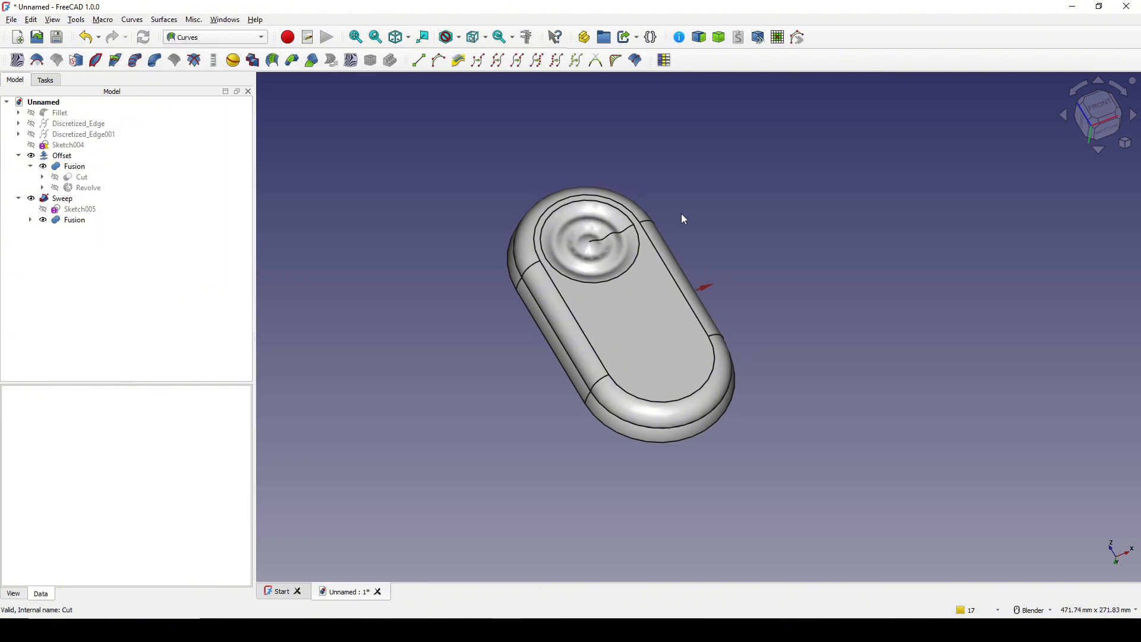
{"action": "left_click", "coordinate": [62, 157]}
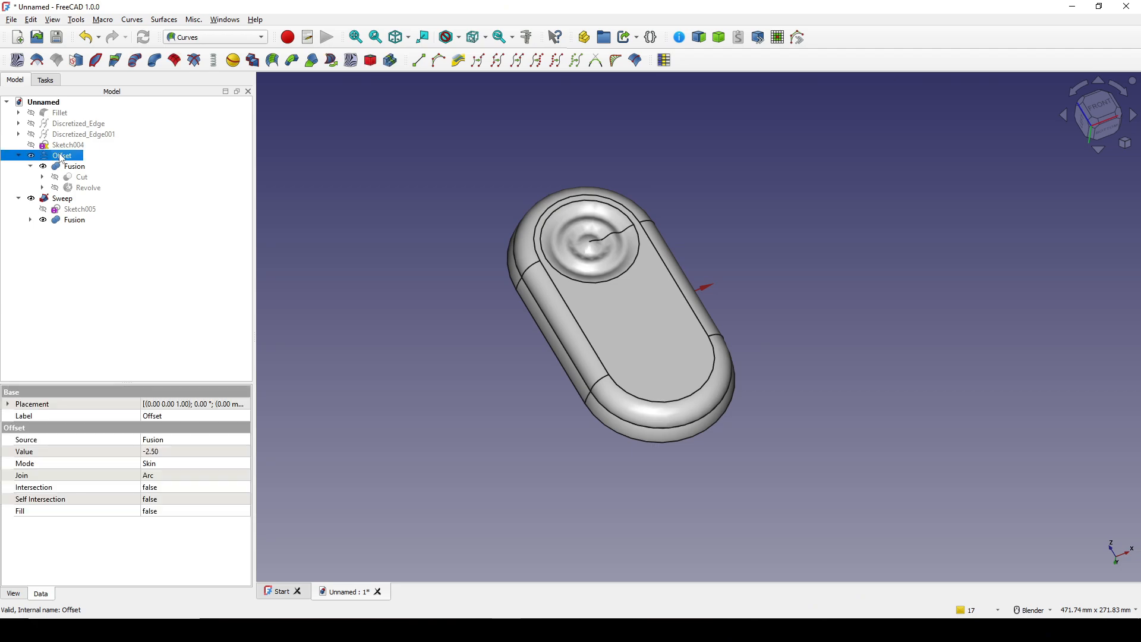
{"action": "left_click", "coordinate": [71, 169], "text": "ctrl"}
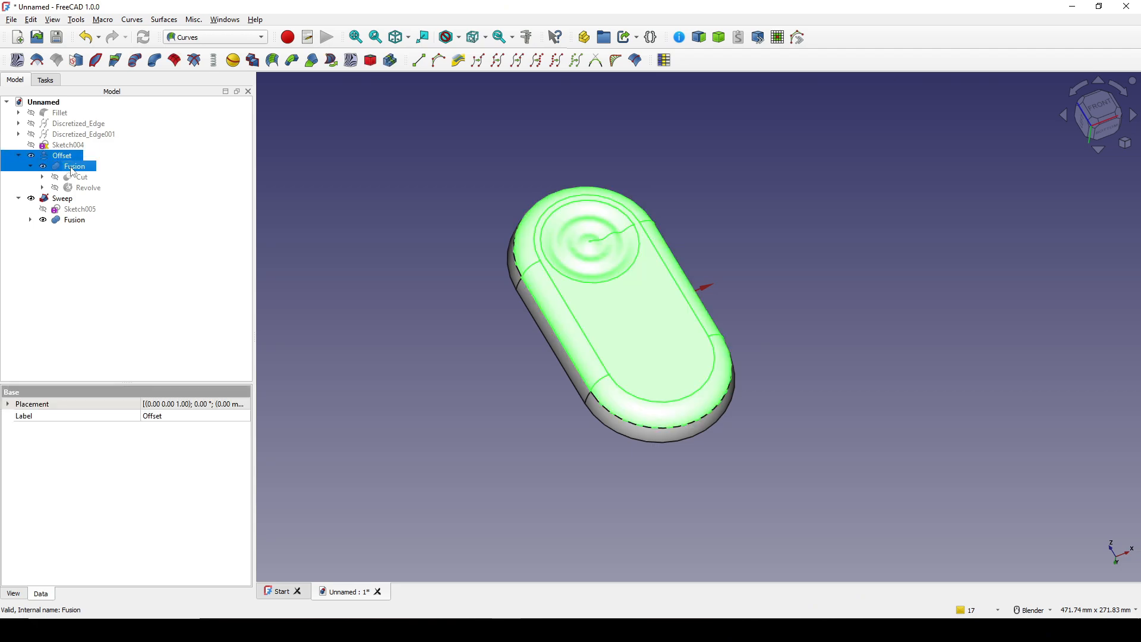
{"action": "left_click", "coordinate": [69, 200], "text": "ctrl"}
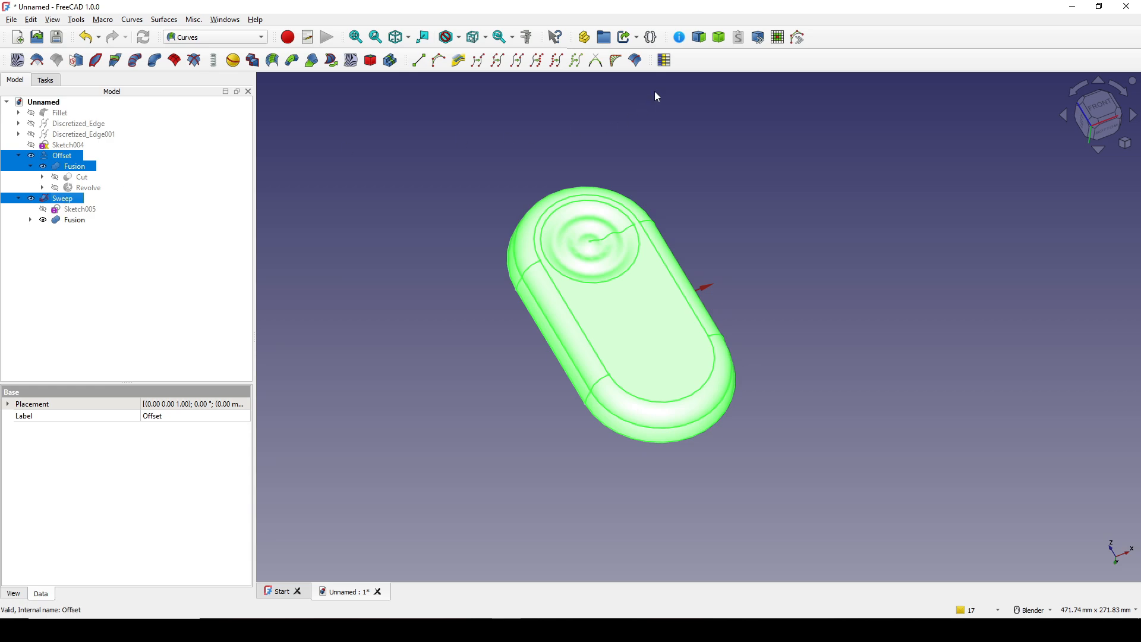
{"action": "left_click", "coordinate": [720, 38]}
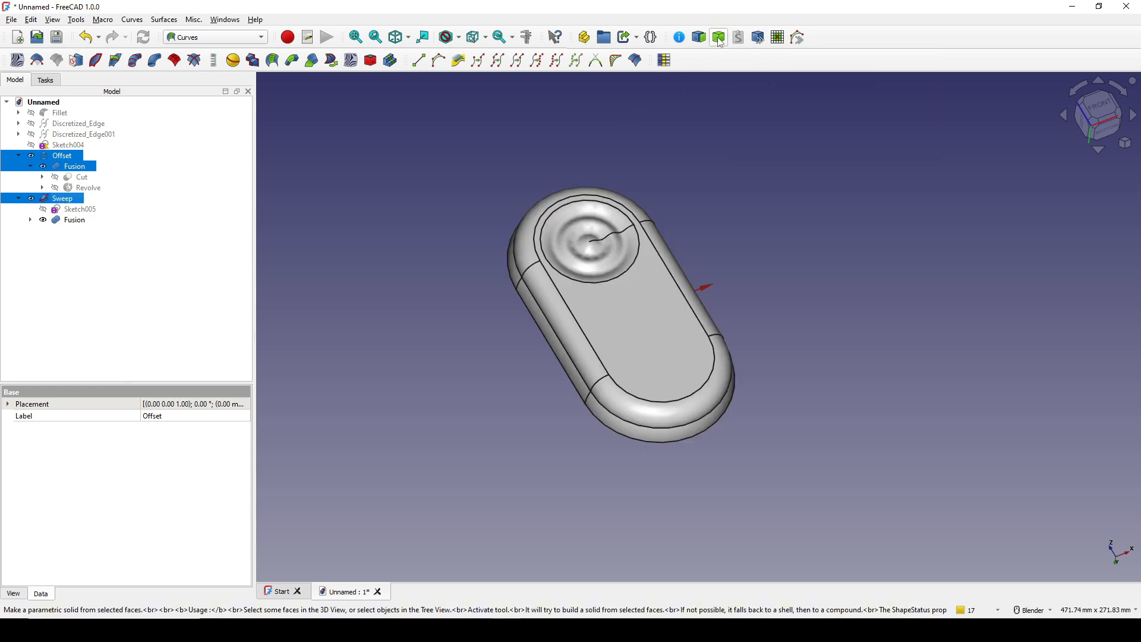
{"action": "middle_click_drag", "start_coordinate": [751, 273], "coordinate": [760, 248], "text": "shift"}
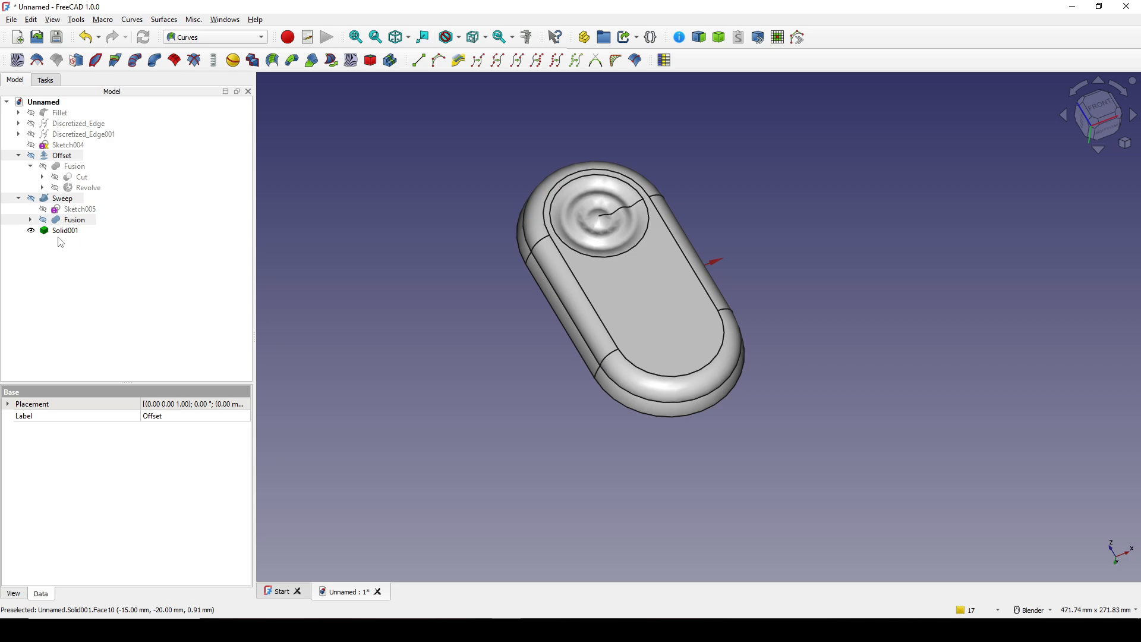
- Examine the new solid's hollow underside and the lower rim of its flared wall
{"action": "left_click", "coordinate": [63, 231]}
{"action": "middle_click_drag", "start_coordinate": [680, 354], "coordinate": [645, 198]}
{"action": "left_click", "coordinate": [804, 299]}
{"action": "middle_click_drag", "start_coordinate": [806, 302], "coordinate": [722, 256]}
{"action": "scroll", "coordinate": [726, 296], "scroll_direction": "up", "scroll_amount": 3}
{"action": "scroll", "coordinate": [604, 286], "scroll_direction": "up", "scroll_amount": 2}
{"action": "middle_click_drag", "start_coordinate": [550, 257], "coordinate": [471, 250], "text": "shift"}
{"action": "middle_click_drag", "start_coordinate": [455, 250], "coordinate": [579, 255], "text": "shift"}
{"action": "scroll", "coordinate": [578, 256], "scroll_direction": "up", "scroll_amount": 1}
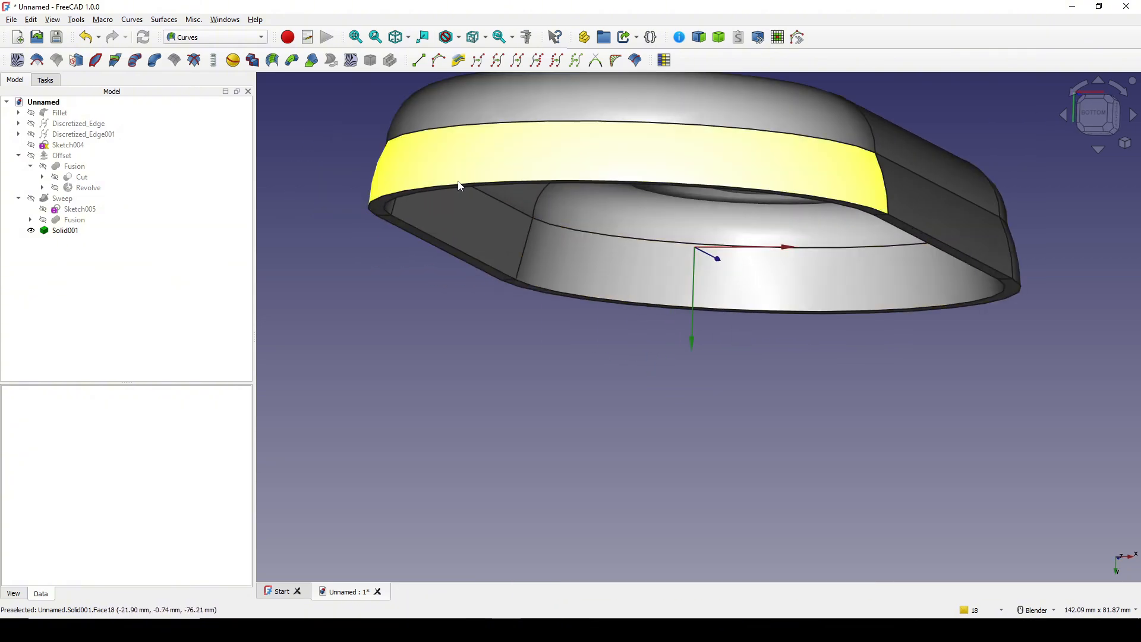
- Switch to the Part workbench and create a sketch on the XY-Plane with Reverse direction enabled
{"action": "scroll", "coordinate": [820, 249], "scroll_direction": "down", "scroll_amount": 3}
{"action": "middle_click_drag", "start_coordinate": [816, 249], "coordinate": [759, 303]}
{"action": "middle_click_drag", "start_coordinate": [868, 284], "coordinate": [699, 270], "text": "shift"}
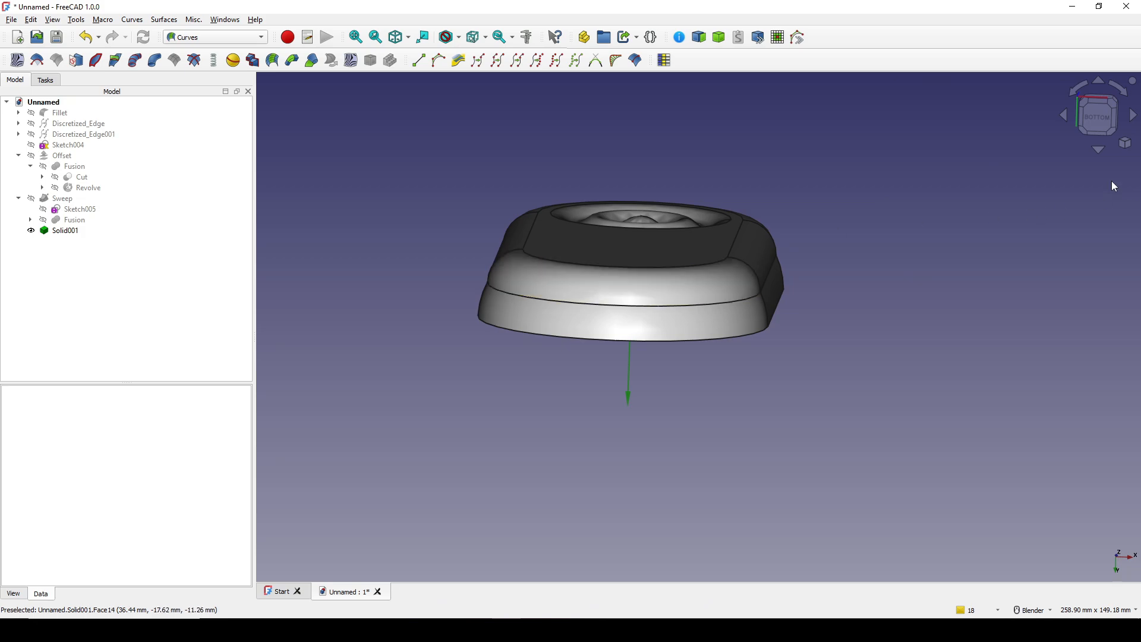
{"action": "left_click", "coordinate": [205, 38]}
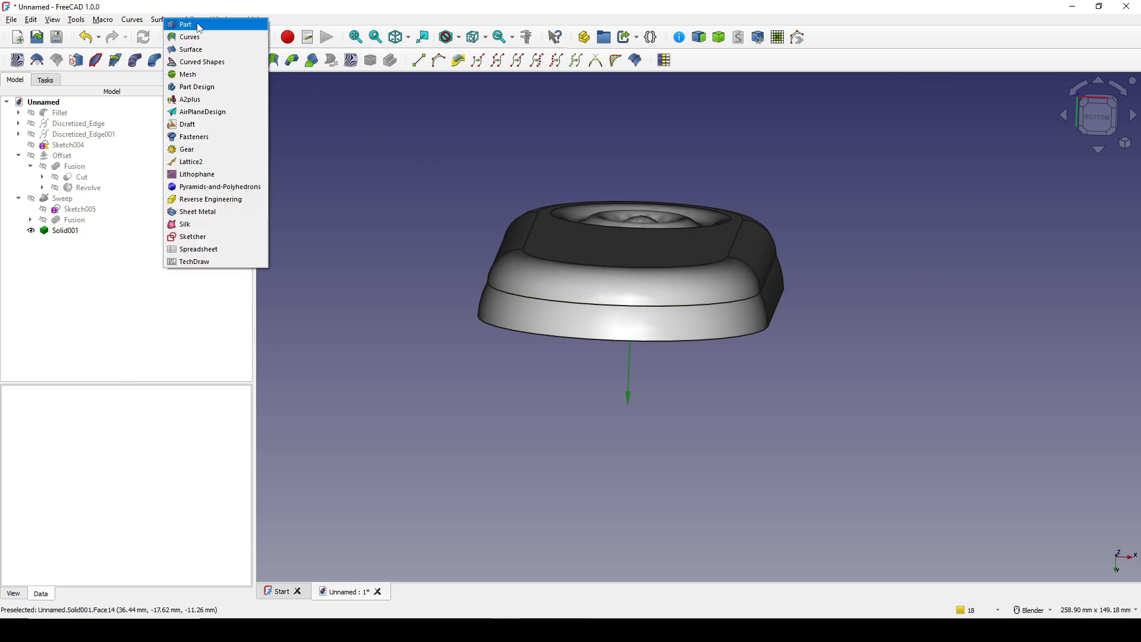
{"action": "left_click", "coordinate": [200, 28]}
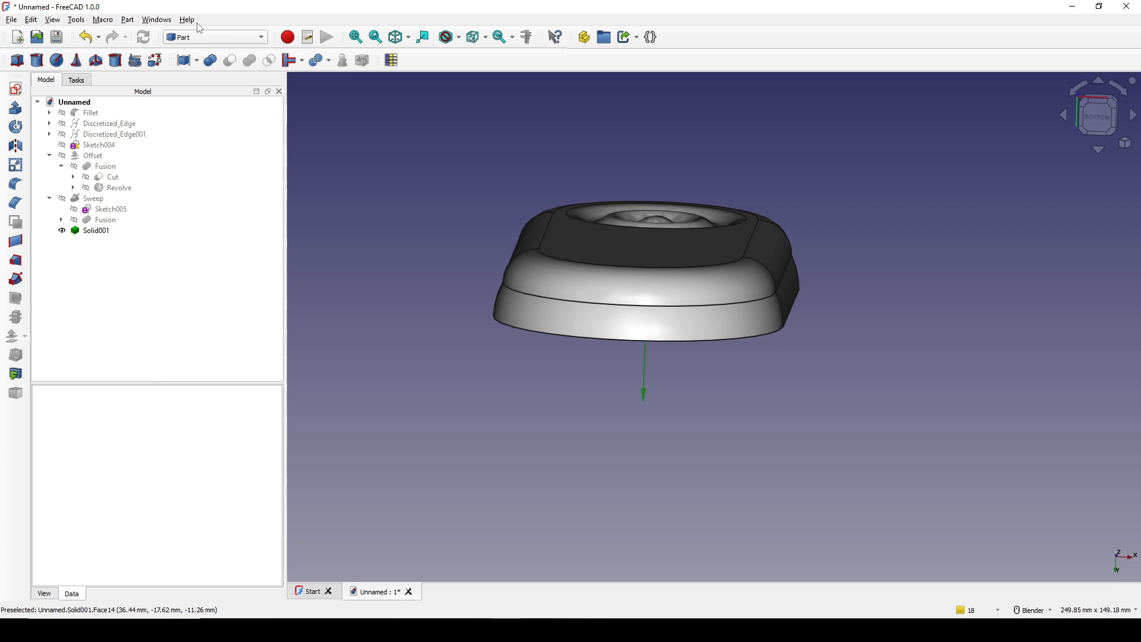
{"action": "left_click", "coordinate": [16, 89]}
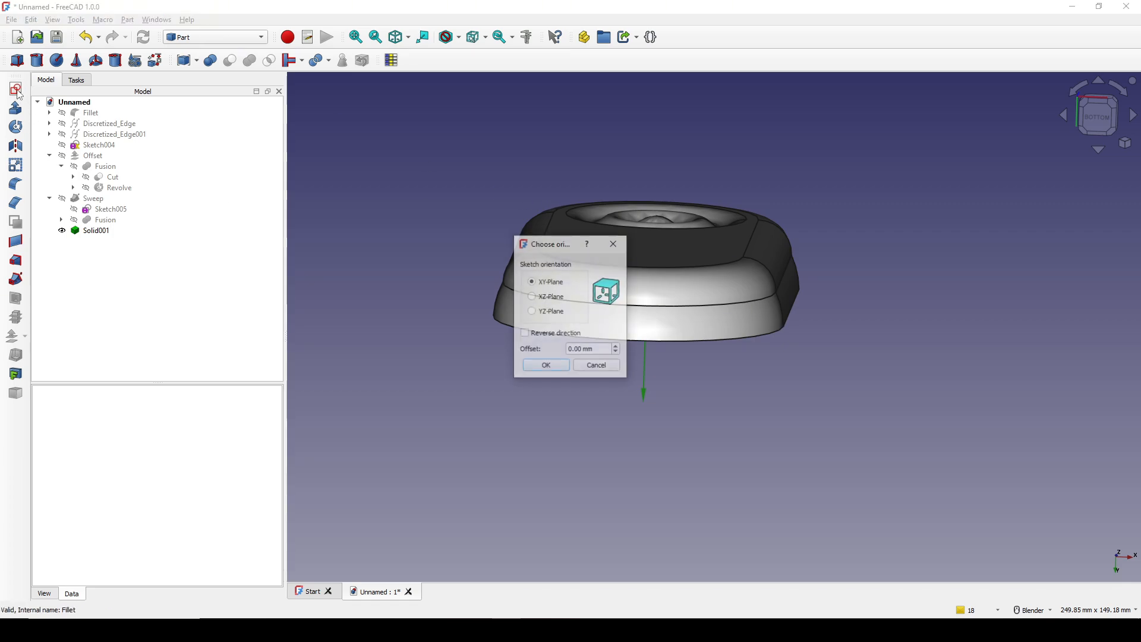
{"action": "left_click", "coordinate": [545, 334]}
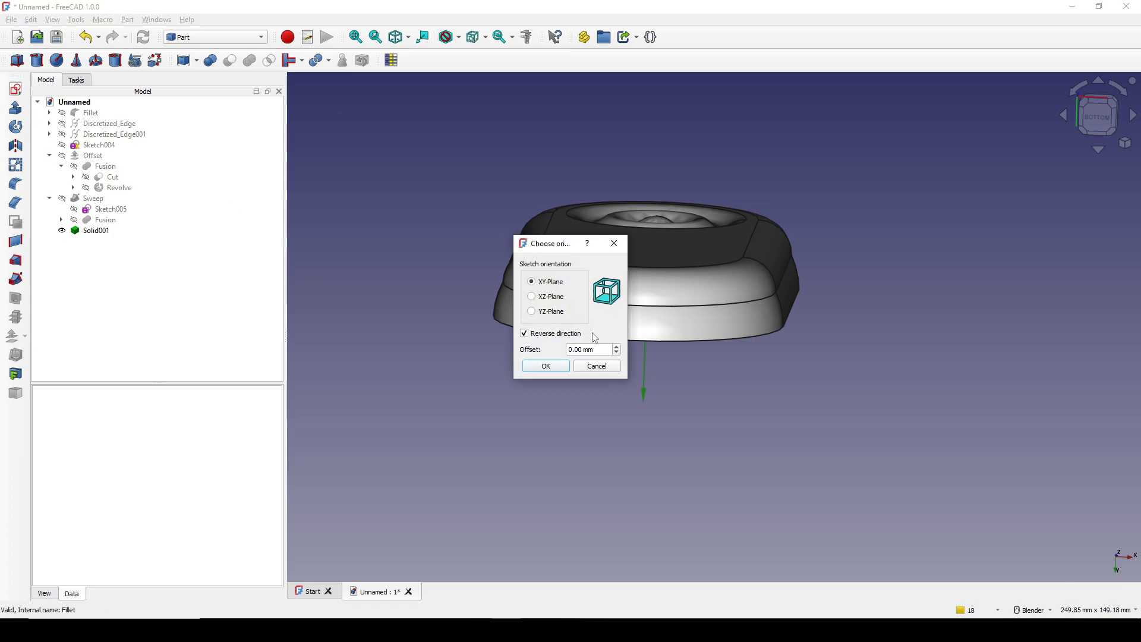
{"action": "left_click", "coordinate": [545, 366]}
- Section the view at the sketch plane and project the wall's short bottom edge into the sketch as external geometry
{"action": "mouse_move", "coordinate": [532, 287]}
{"action": "middle_mouse_down", "text": "shift"}
{"action": "mouse_move", "coordinate": [552, 362]}
{"action": "mouse_move", "coordinate": [587, 370]}
{"action": "middle_mouse_up", "text": "shift"}
{"action": "scroll", "coordinate": [572, 355], "scroll_direction": "up", "scroll_amount": 1}
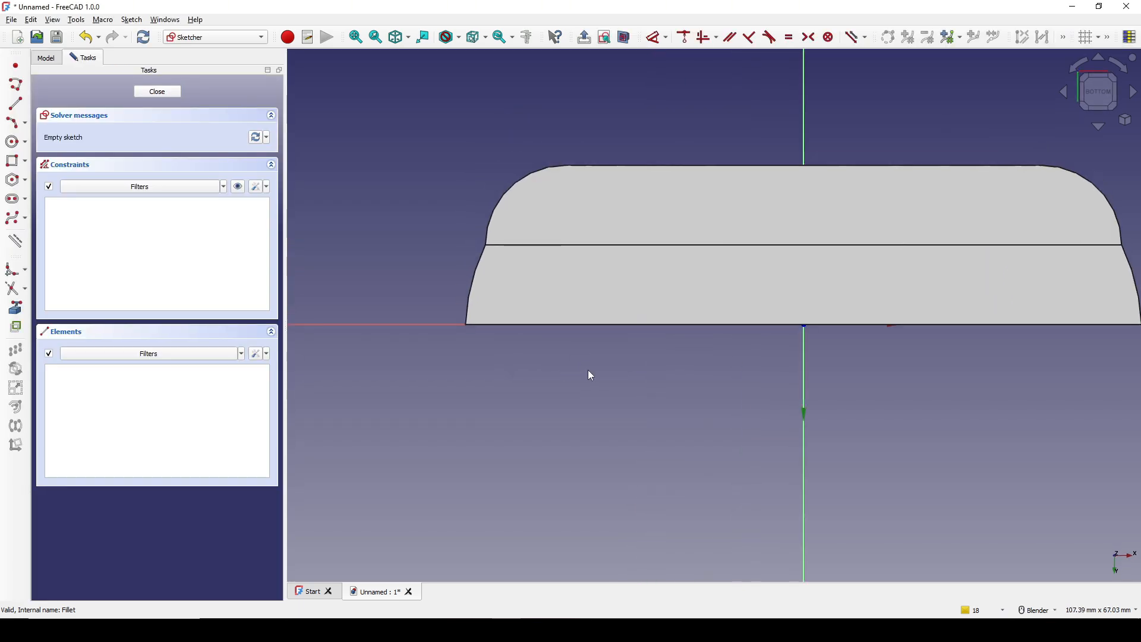
{"action": "left_click", "coordinate": [624, 40]}
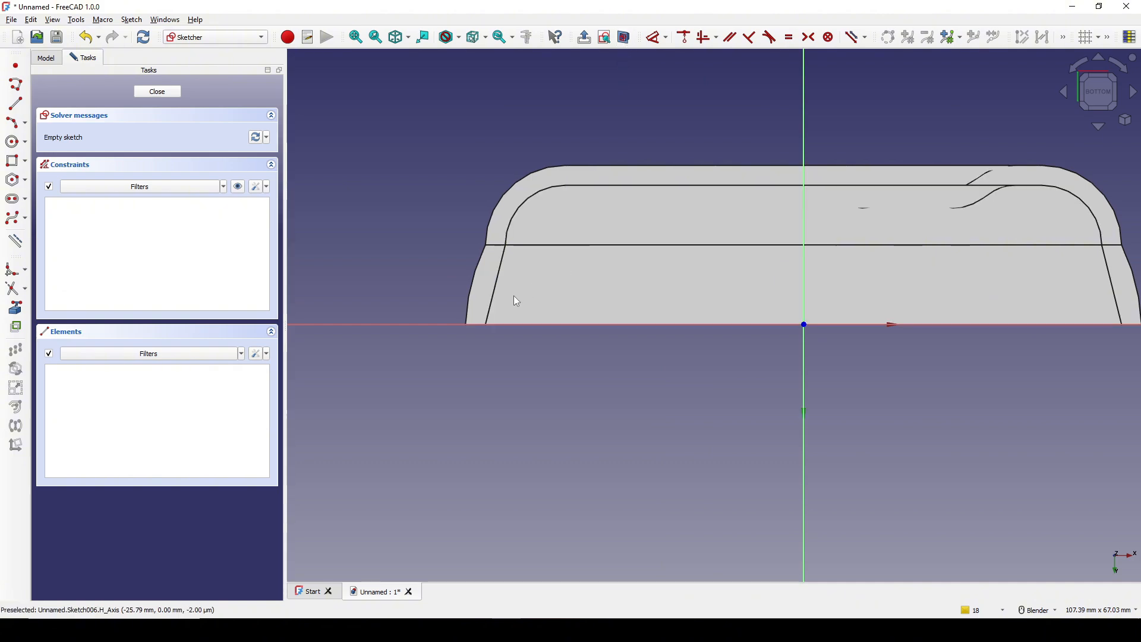
{"action": "scroll", "coordinate": [511, 299], "scroll_direction": "up", "scroll_amount": 3}
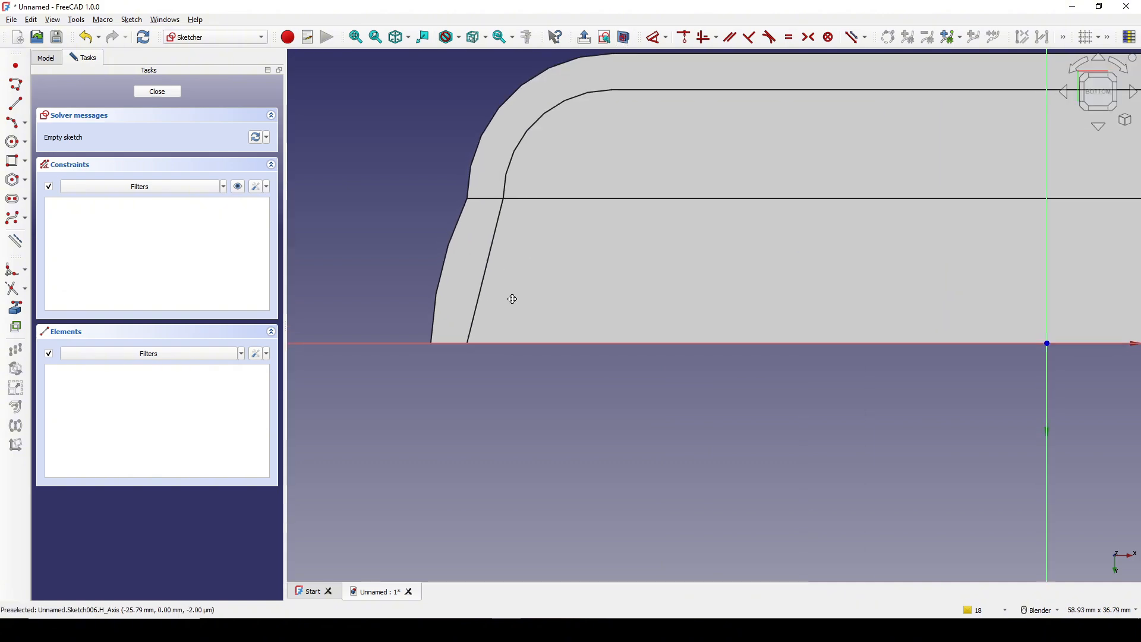
{"action": "left_click", "coordinate": [16, 307]}
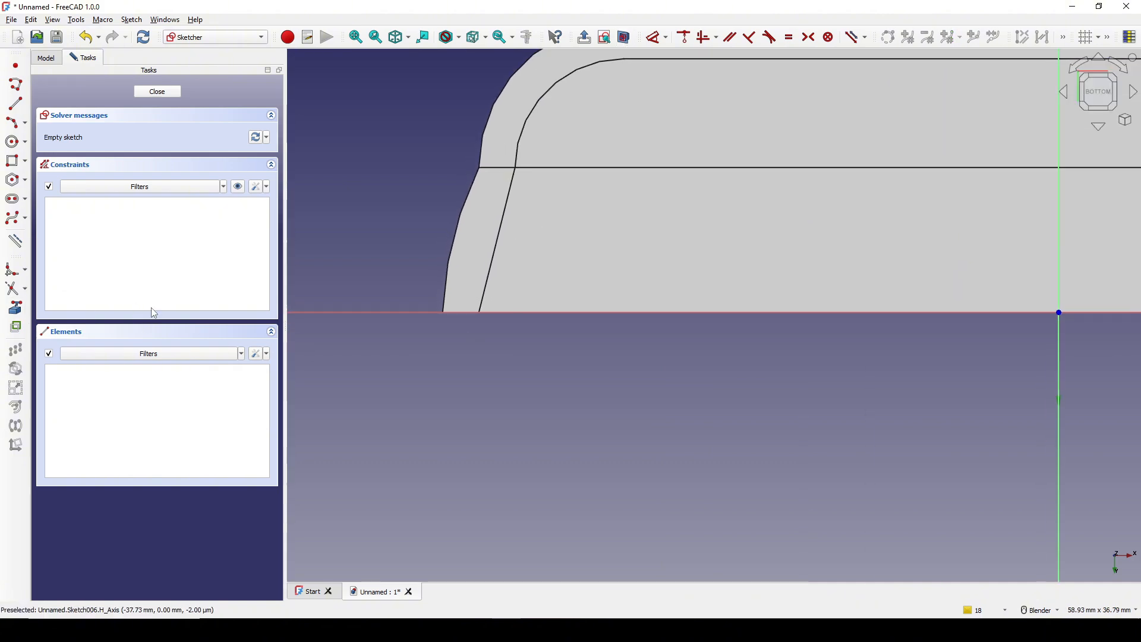
{"action": "left_click", "coordinate": [481, 311]}
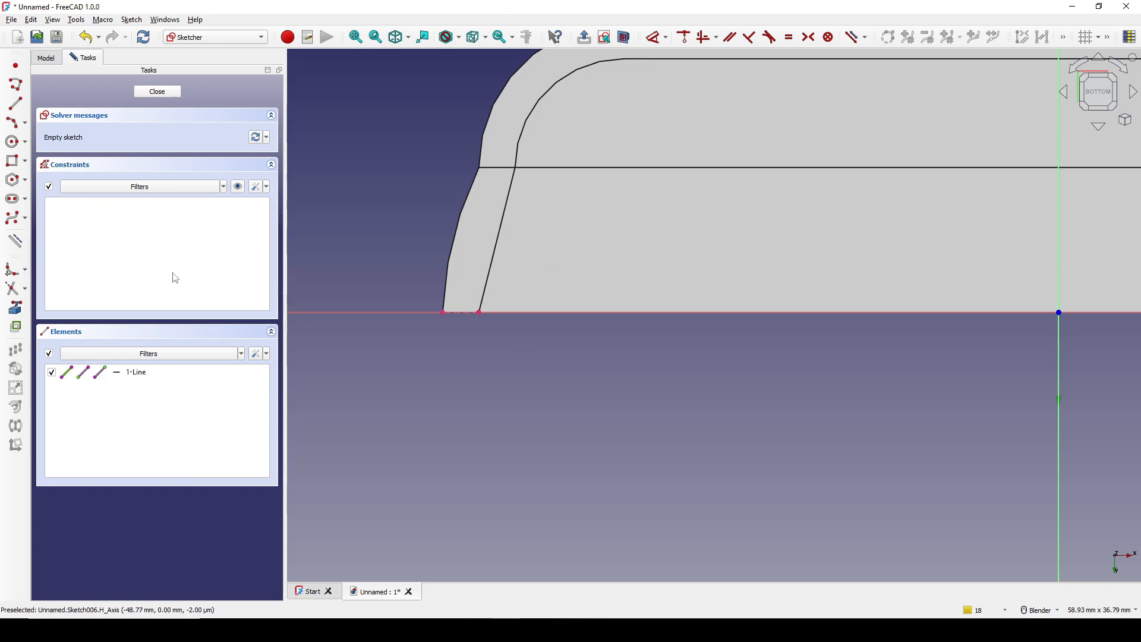
- Draw a rectangle upward from the projected bottom edge, extending inward past the wall's inner face, and set its height to 2 mm
{"action": "left_click", "coordinate": [14, 166]}
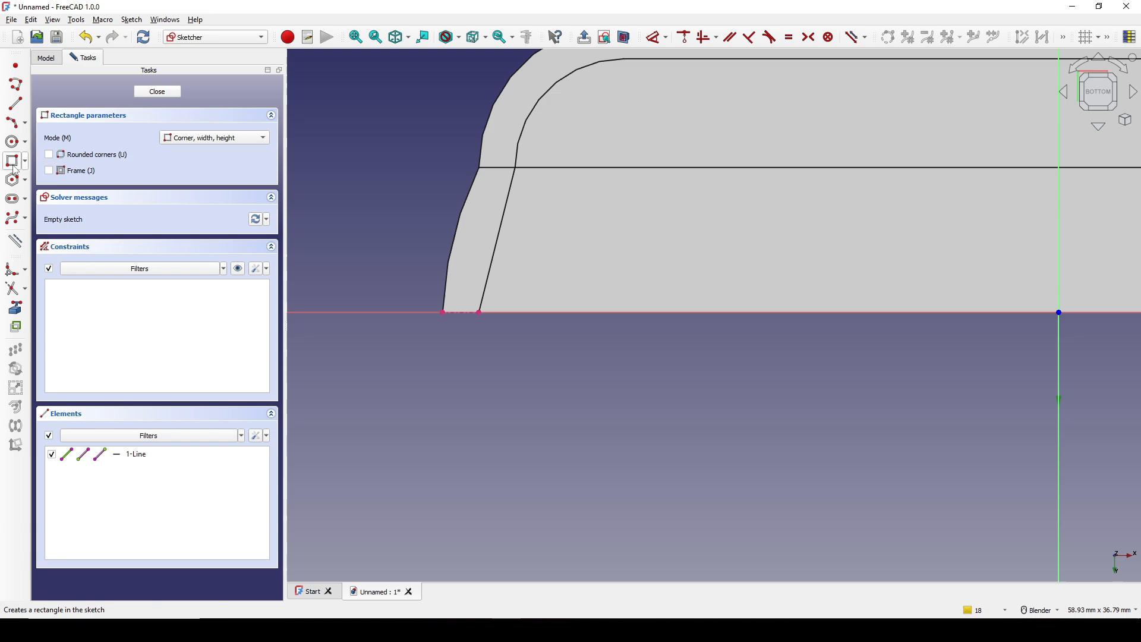
{"action": "left_click", "coordinate": [467, 313]}
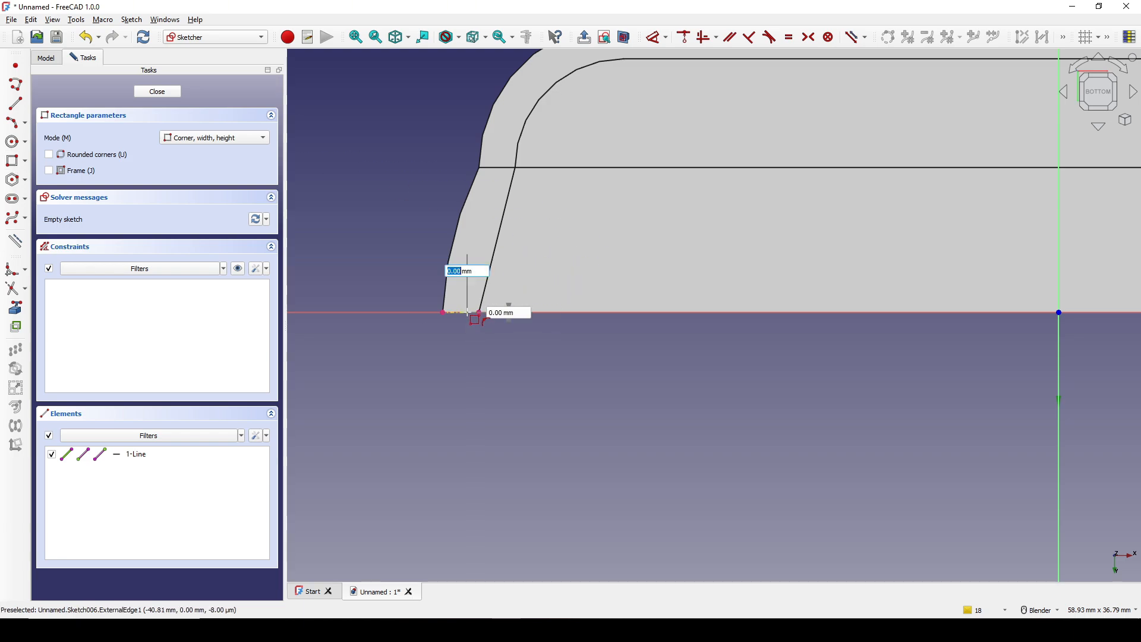
{"action": "left_click", "coordinate": [524, 268]}
{"action": "scroll", "coordinate": [511, 356], "scroll_direction": "up", "scroll_amount": 1}
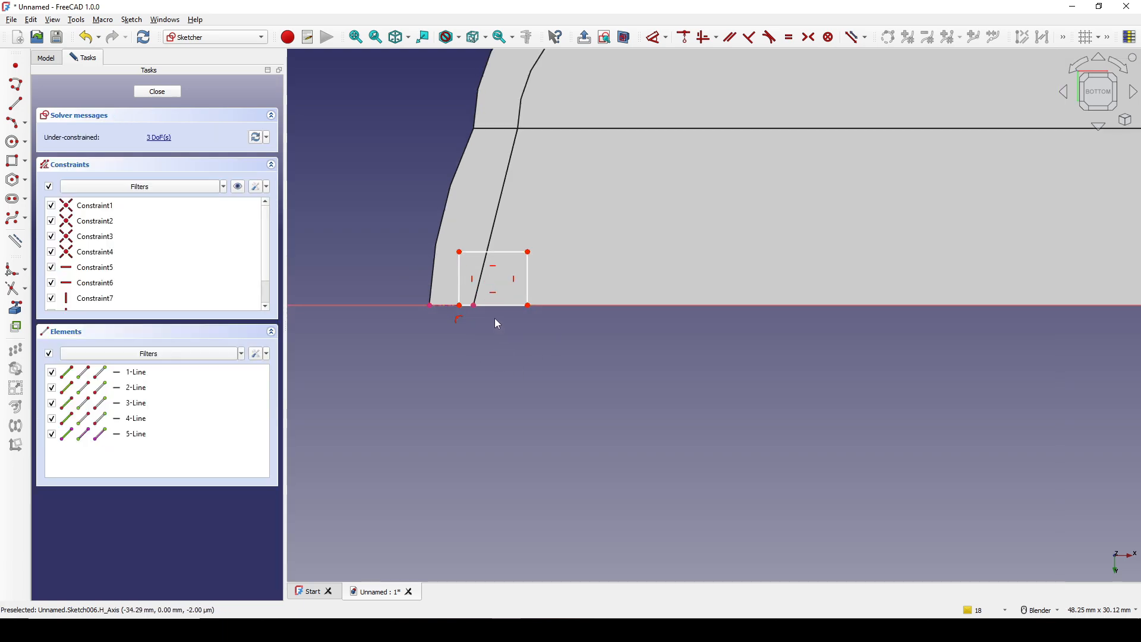
{"action": "left_click", "coordinate": [457, 287]}
{"action": "key", "text": "d"}
{"action": "left_click", "coordinate": [361, 275]}
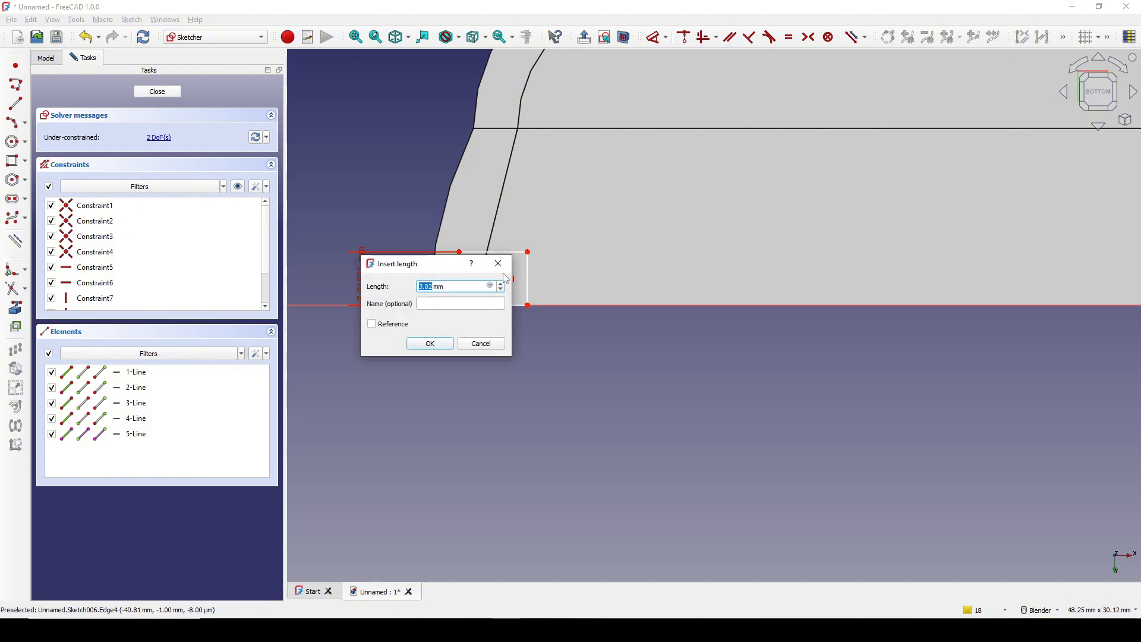
{"action": "left_click", "coordinate": [445, 345]}
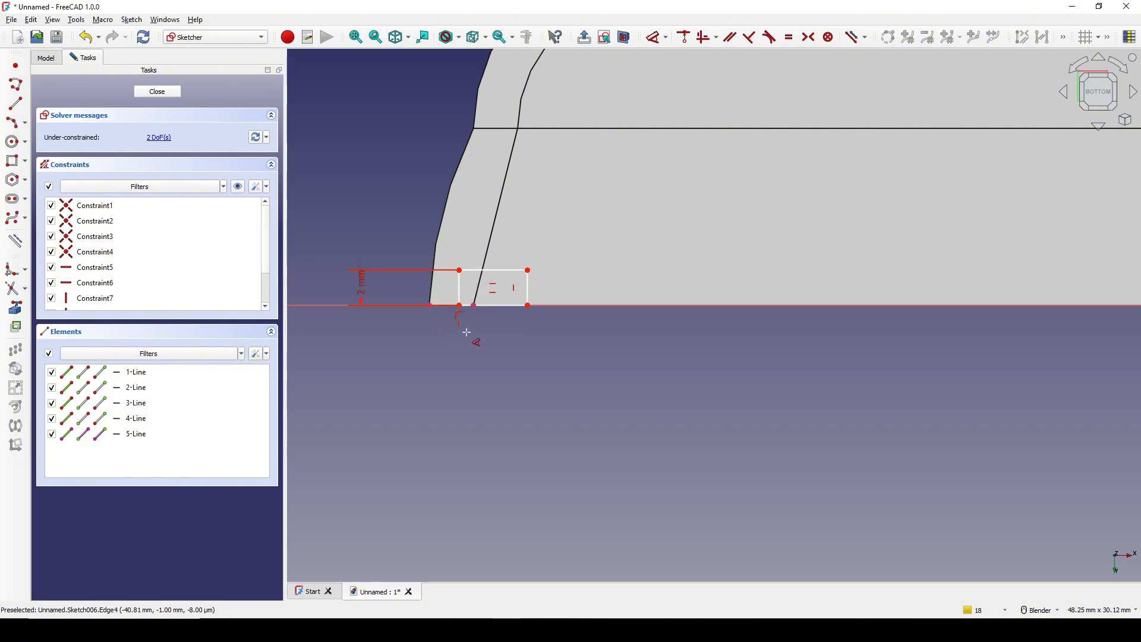
- Dimension the rectangle's lower outer corner 1.5 mm from the wall's inner bottom corner and move the dimension label clear of the geometry
{"action": "scroll", "coordinate": [478, 315], "scroll_direction": "up", "scroll_amount": 2}
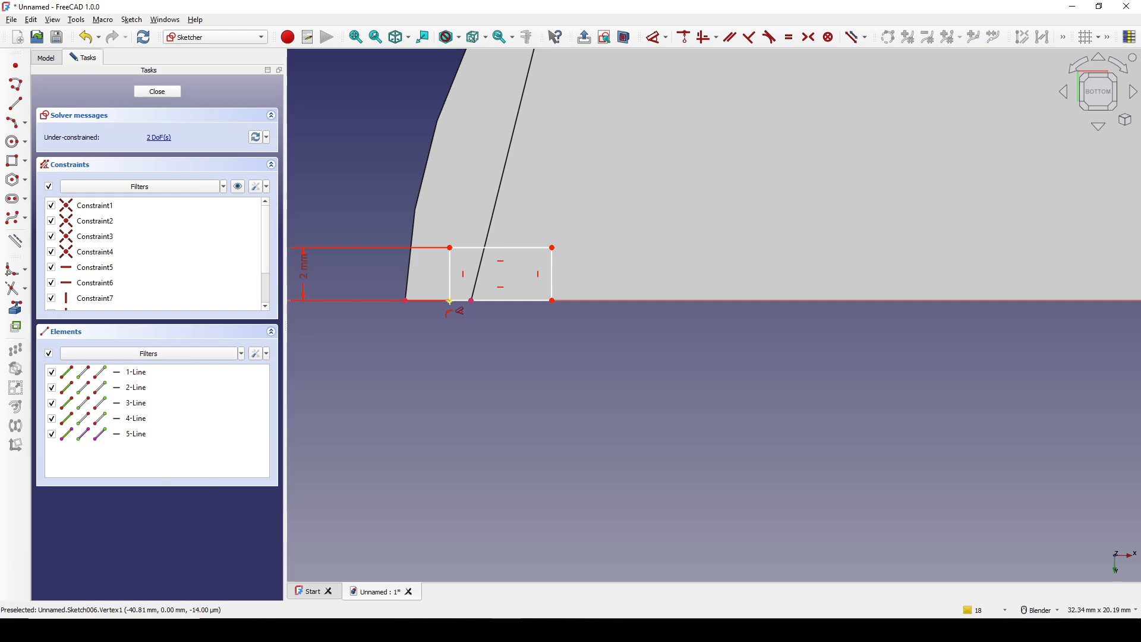
{"action": "left_click", "coordinate": [464, 306]}
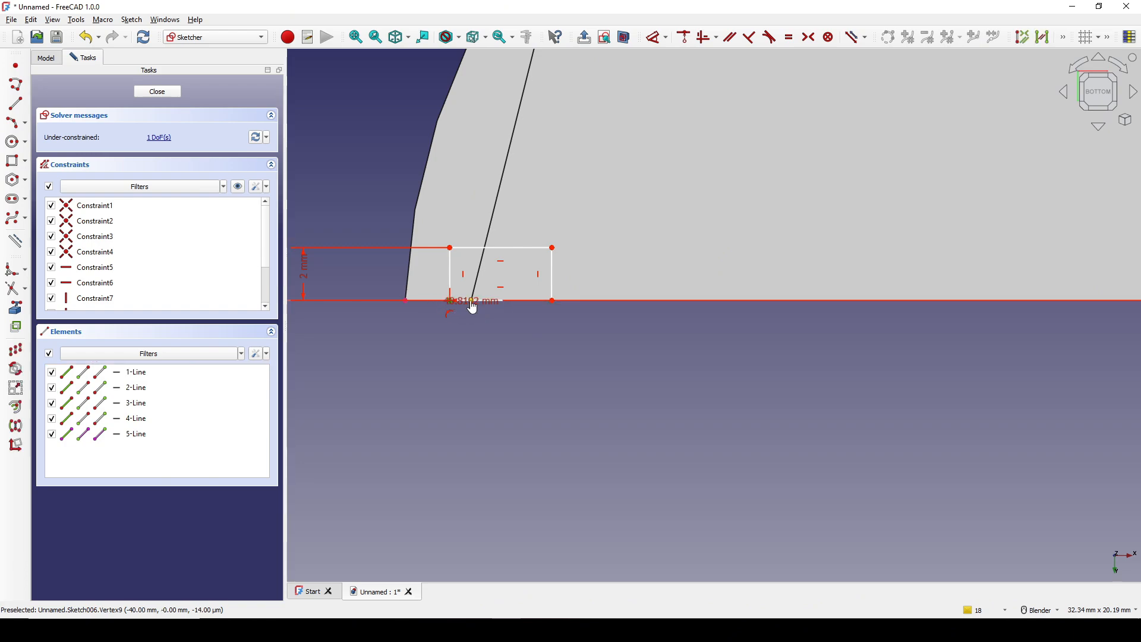
{"action": "left_click", "coordinate": [473, 307]}
{"action": "left_click", "coordinate": [458, 376]}
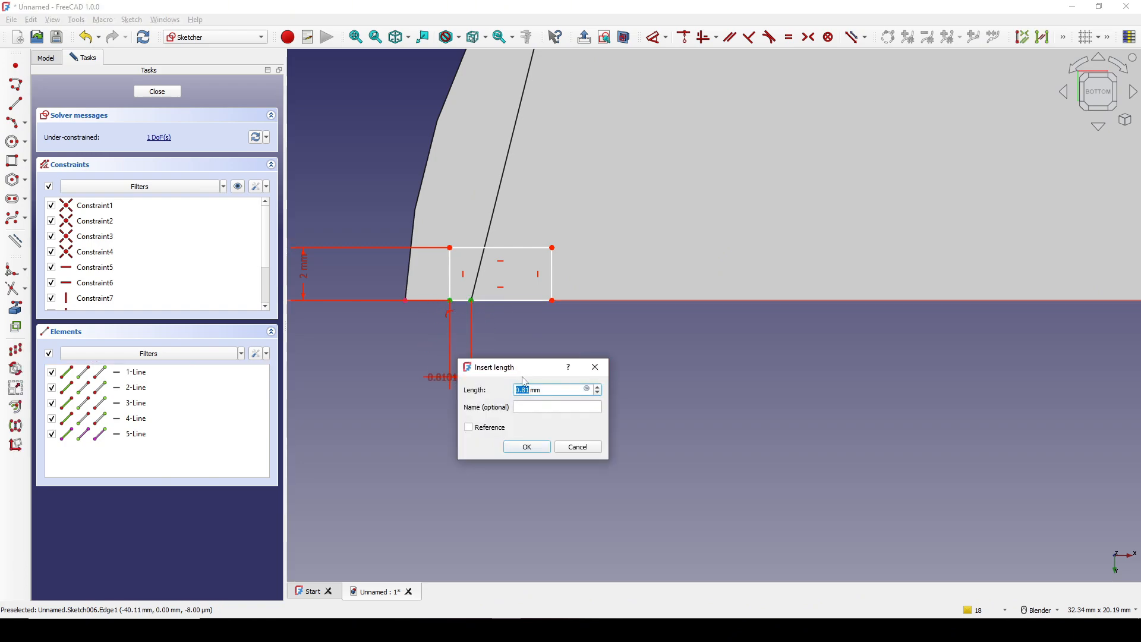
{"action": "left_click", "coordinate": [528, 446]}
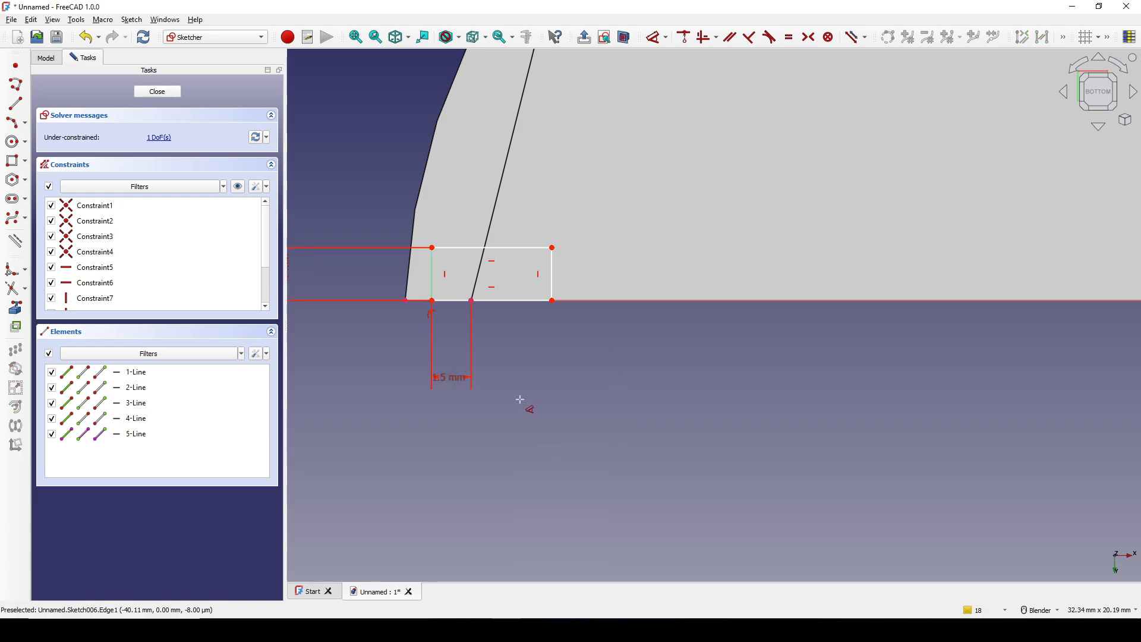
{"action": "left_click_drag", "start_coordinate": [462, 390], "coordinate": [392, 386]}
- Narrow the rectangle to about 3.6 mm wide by moving its inner lower corner outward, and close the sketch
{"action": "scroll", "coordinate": [454, 380], "scroll_direction": "down", "scroll_amount": 2}
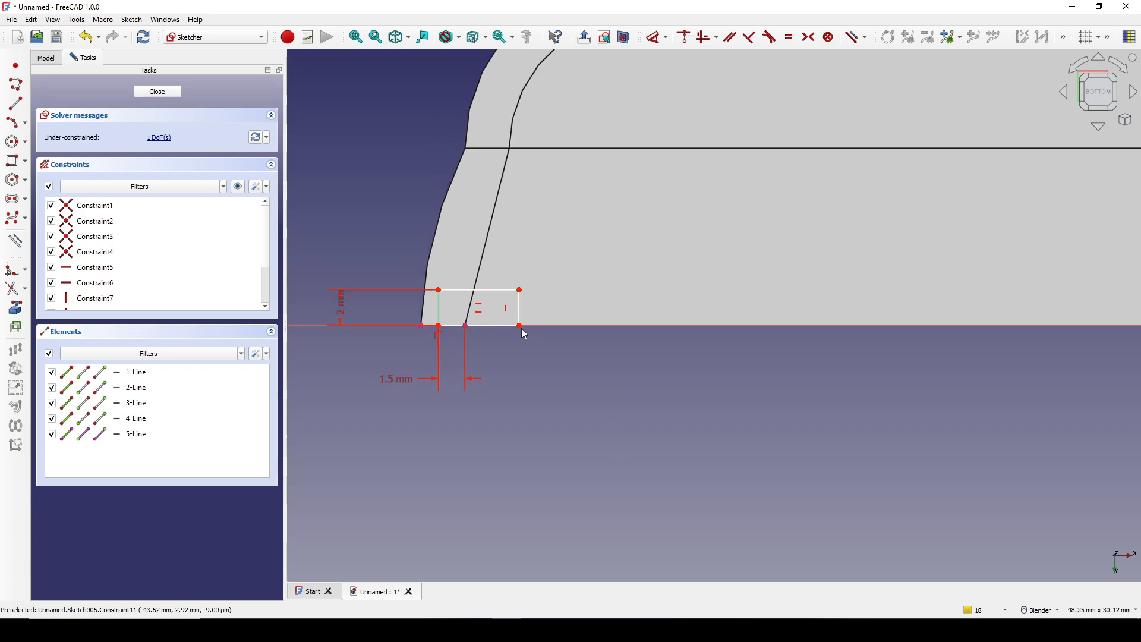
{"action": "left_click_drag", "start_coordinate": [521, 326], "coordinate": [504, 327]}
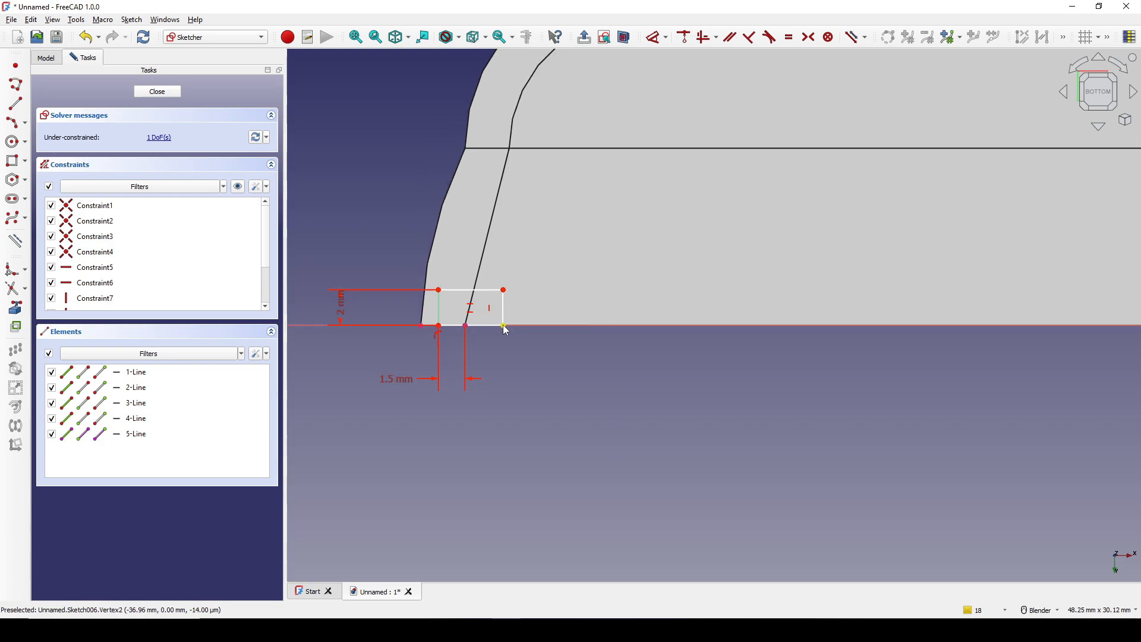
{"action": "middle_click_drag", "start_coordinate": [570, 333], "coordinate": [565, 341], "text": "shift"}
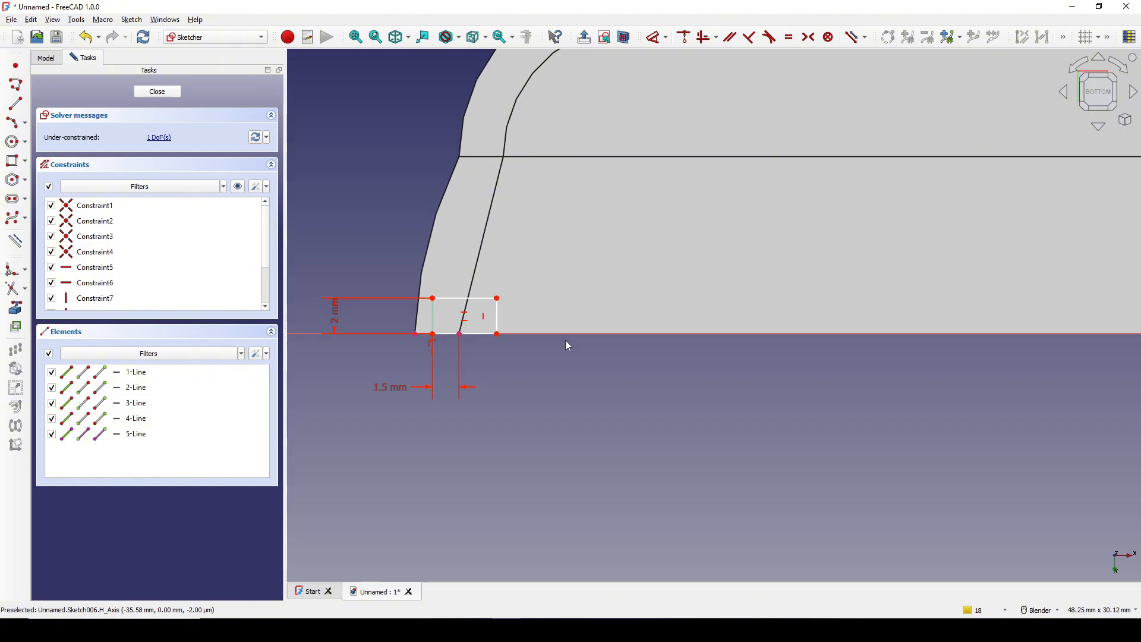
{"action": "left_click", "coordinate": [158, 92]}
- Start a Sweep and add Sketch006 as its profile
{"action": "mouse_move", "coordinate": [644, 360]}
{"action": "middle_mouse_down"}
{"action": "mouse_move", "coordinate": [682, 316]}
{"action": "mouse_move", "coordinate": [634, 414]}
{"action": "middle_mouse_up"}
{"action": "scroll", "coordinate": [634, 414], "scroll_direction": "up", "scroll_amount": 2}
{"action": "left_click", "coordinate": [624, 445]}
{"action": "middle_click_drag", "start_coordinate": [578, 340], "coordinate": [615, 368], "text": "shift"}
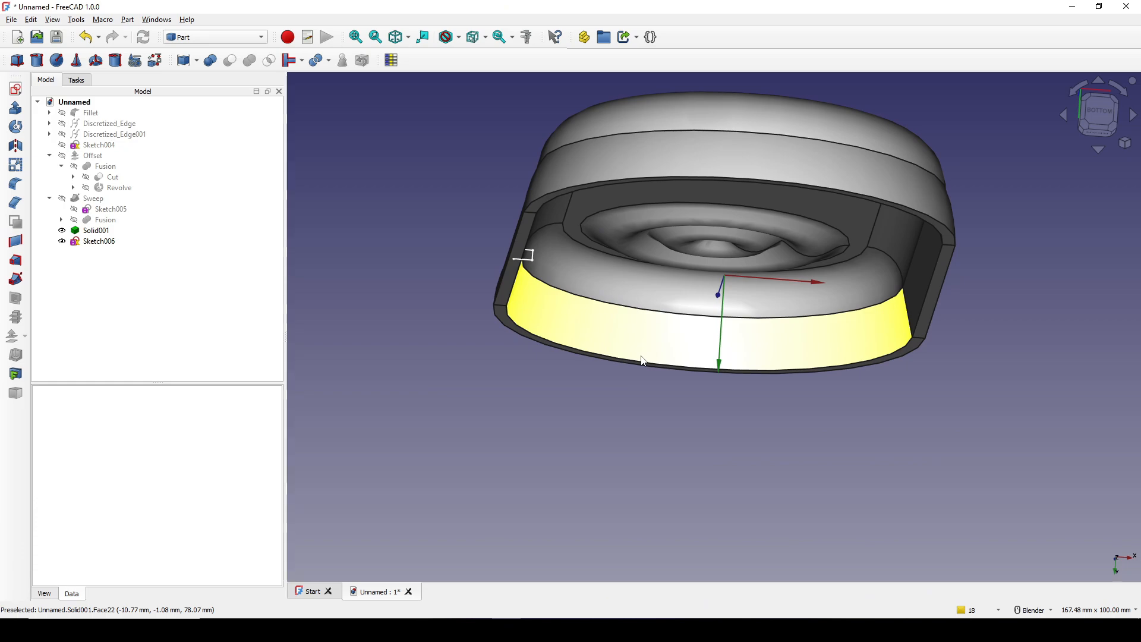
{"action": "left_click", "coordinate": [16, 279]}
{"action": "double_click", "coordinate": [93, 243]}
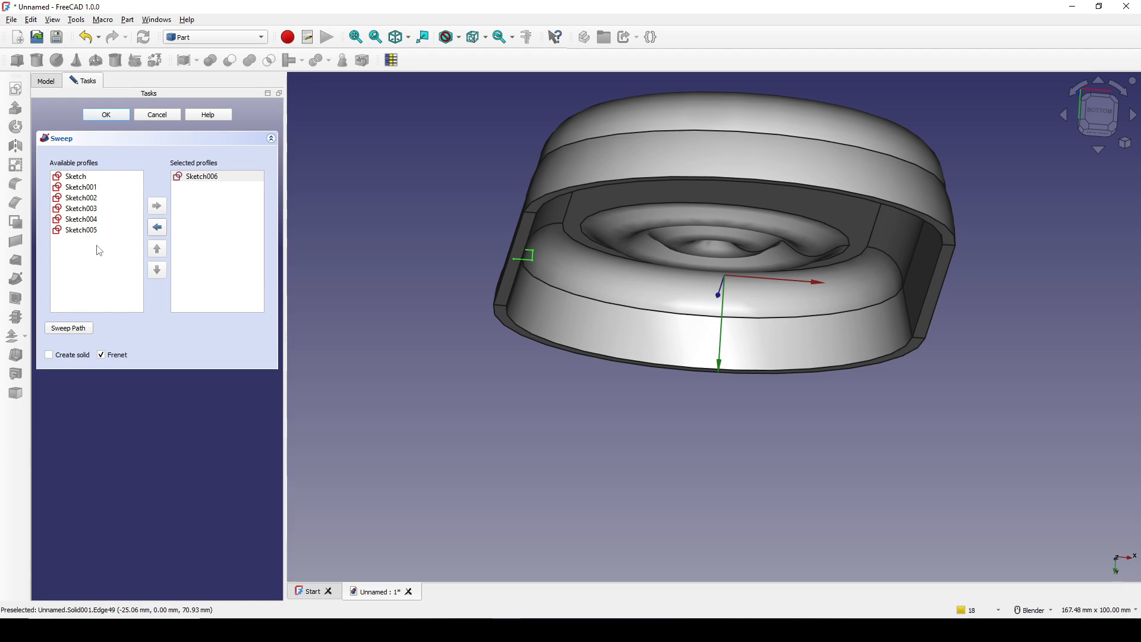
- Set the sweep path to all four connected edges of the wall's inner lower rim and create the sweep
{"action": "left_click", "coordinate": [69, 328]}
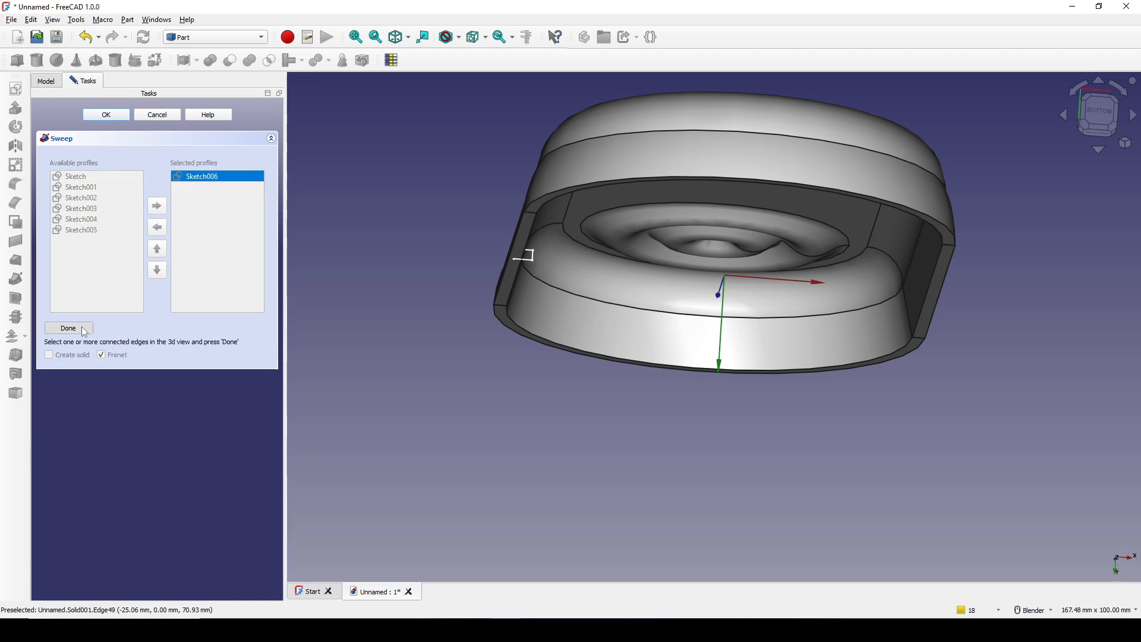
{"action": "middle_click_drag", "start_coordinate": [547, 248], "coordinate": [504, 216]}
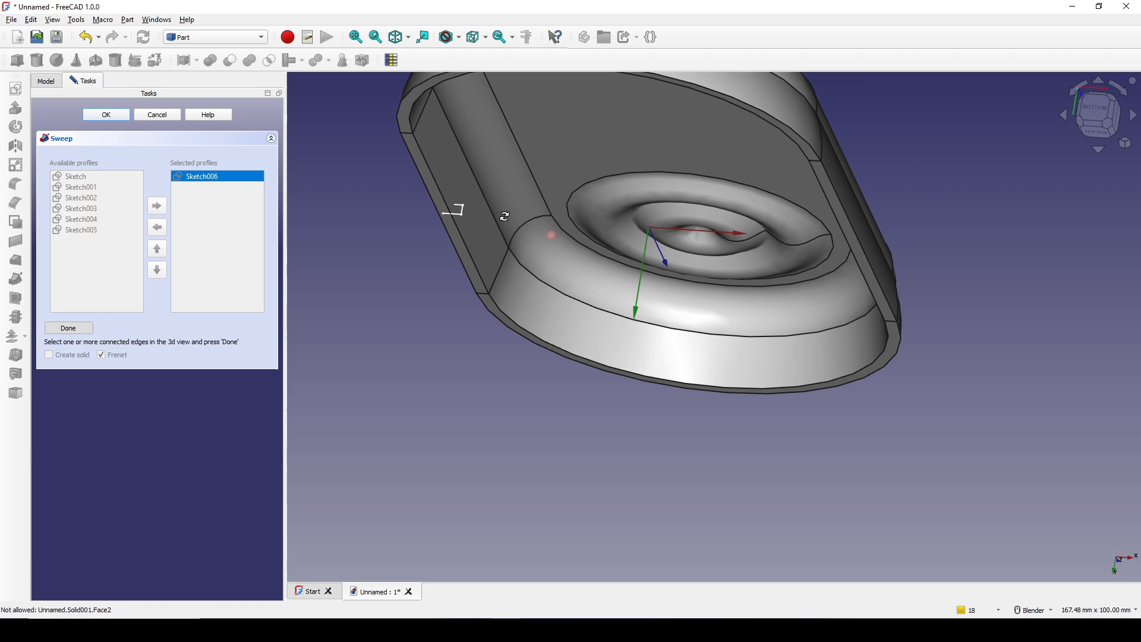
{"action": "left_click", "coordinate": [442, 192]}
{"action": "middle_click_drag", "start_coordinate": [442, 191], "coordinate": [521, 266], "text": "shift"}
{"action": "left_click", "coordinate": [496, 138]}
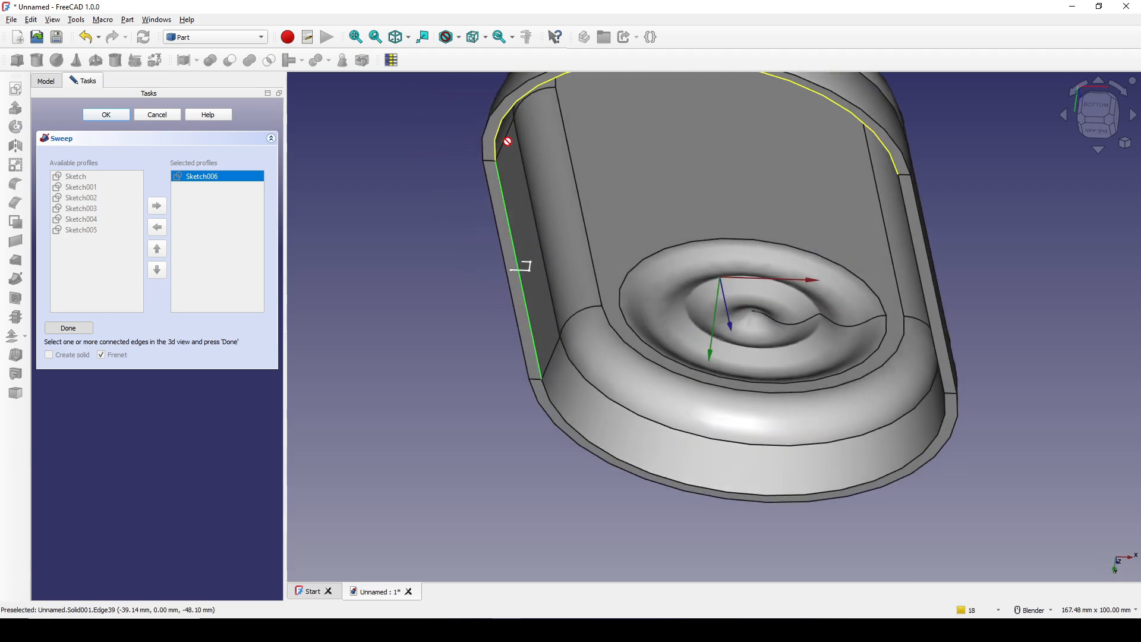
{"action": "left_click", "coordinate": [928, 320]}
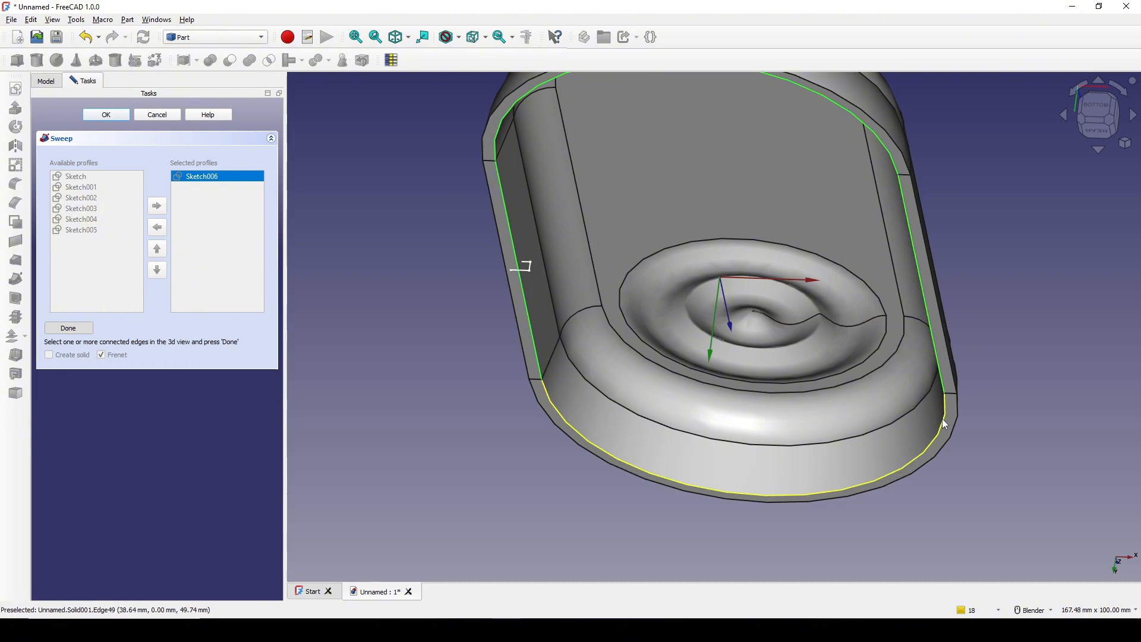
{"action": "left_click", "coordinate": [942, 418]}
{"action": "left_click", "coordinate": [71, 328]}
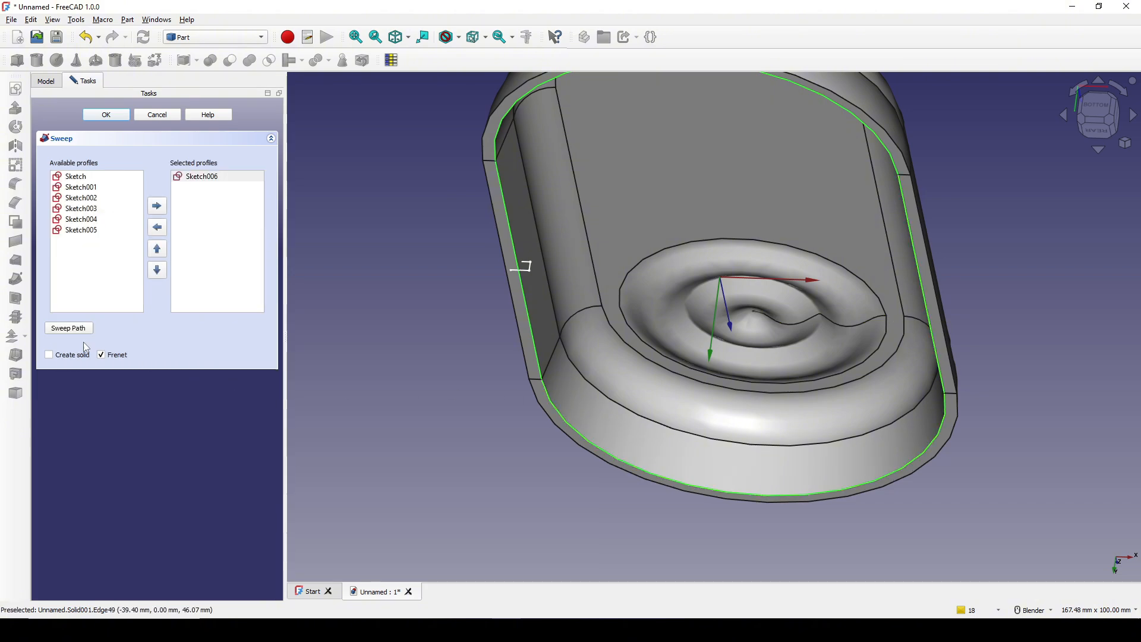
{"action": "left_click", "coordinate": [111, 116]}
- Cut Sweep001 from Solid001 to form a stepped recess along the inner lower rim
{"action": "scroll", "coordinate": [679, 257], "scroll_direction": "down", "scroll_amount": 2}
{"action": "middle_click_drag", "start_coordinate": [679, 257], "coordinate": [657, 302]}
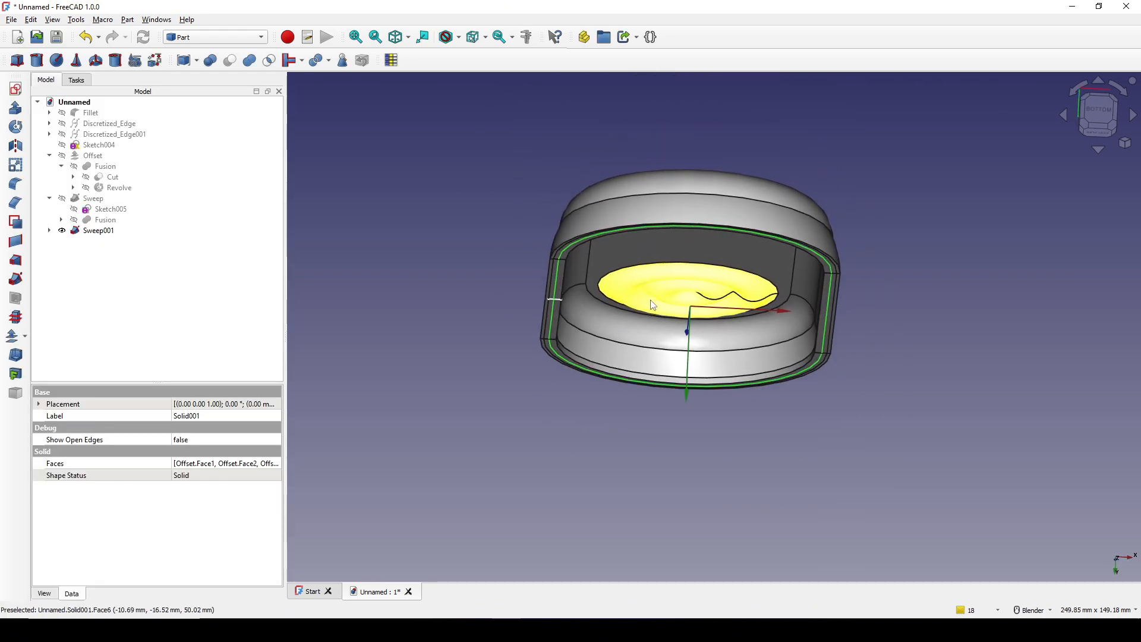
{"action": "left_click", "coordinate": [483, 300]}
{"action": "left_click", "coordinate": [577, 311]}
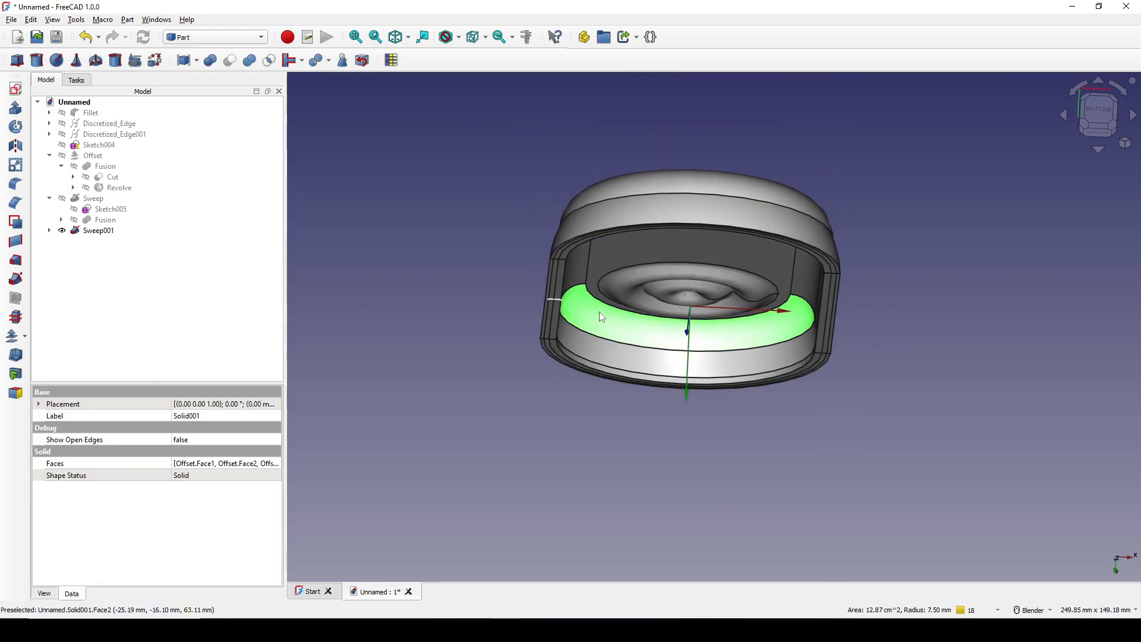
{"action": "left_click", "coordinate": [50, 230]}
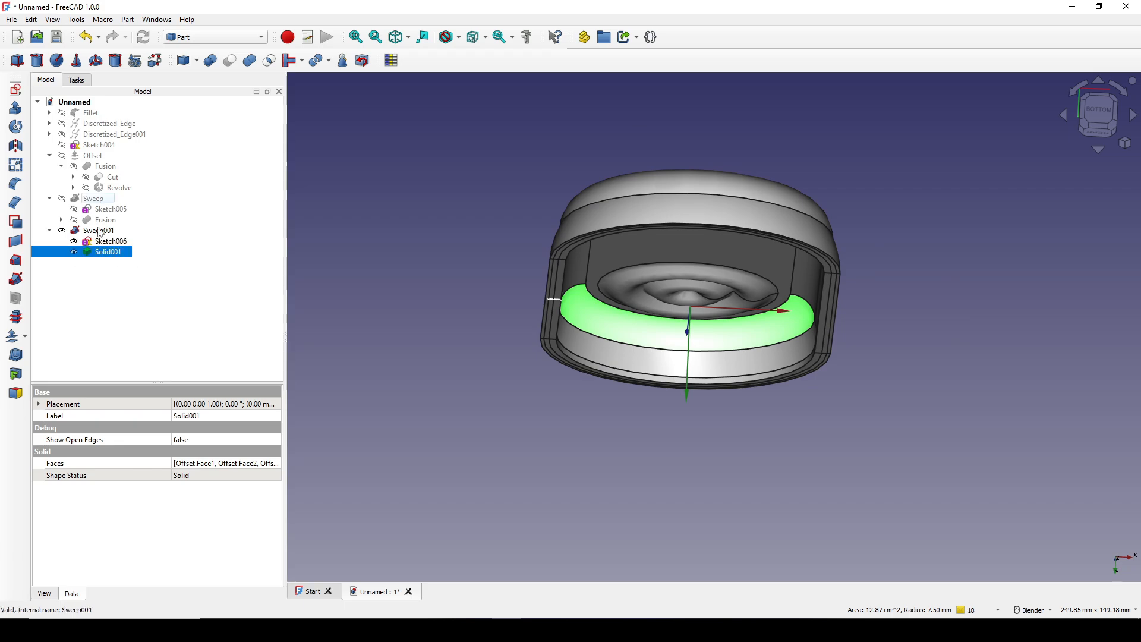
{"action": "left_click", "coordinate": [100, 231], "text": "ctrl"}
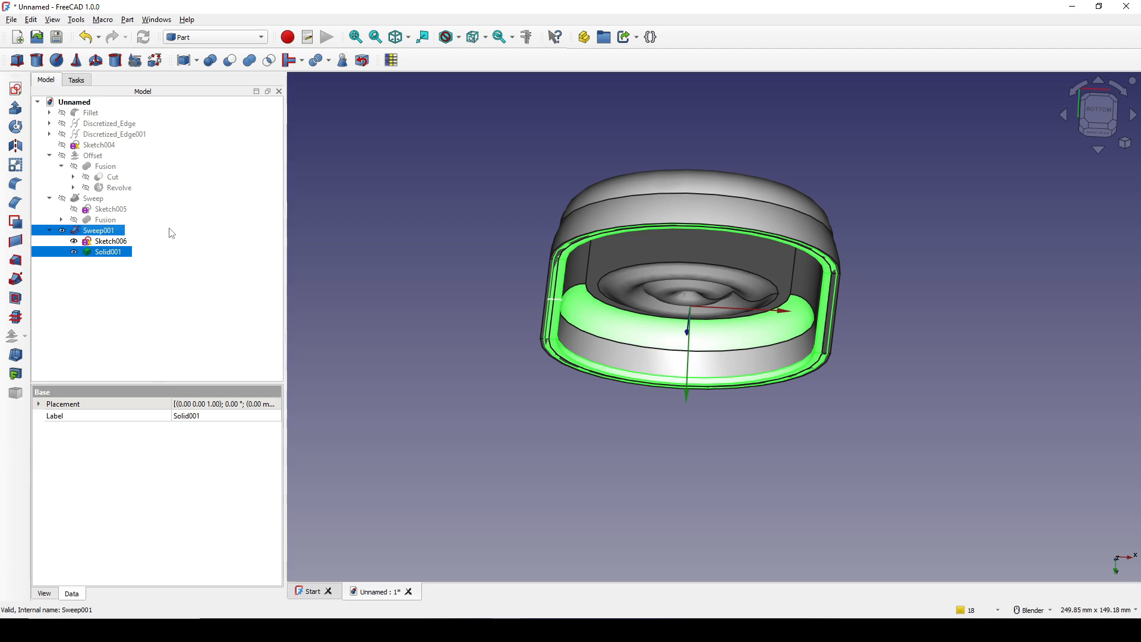
{"action": "left_click", "coordinate": [229, 60]}
- Hide the rectangular profile sketch that is still displayed beside the stepped recess
{"action": "scroll", "coordinate": [576, 300], "scroll_direction": "up", "scroll_amount": 5}
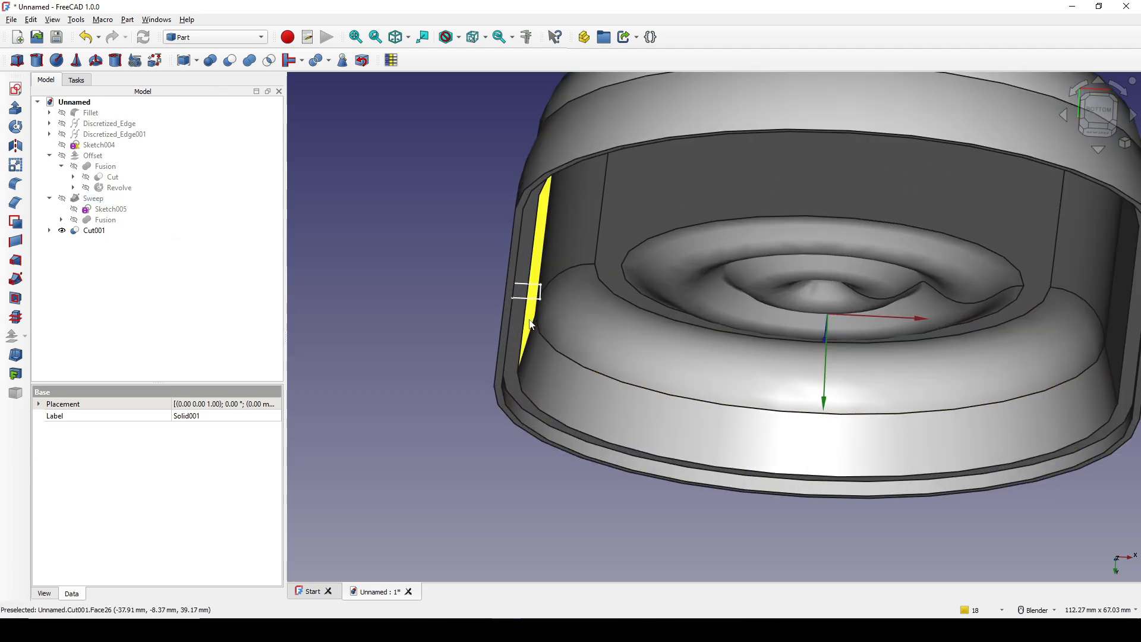
{"action": "left_click", "coordinate": [534, 302]}
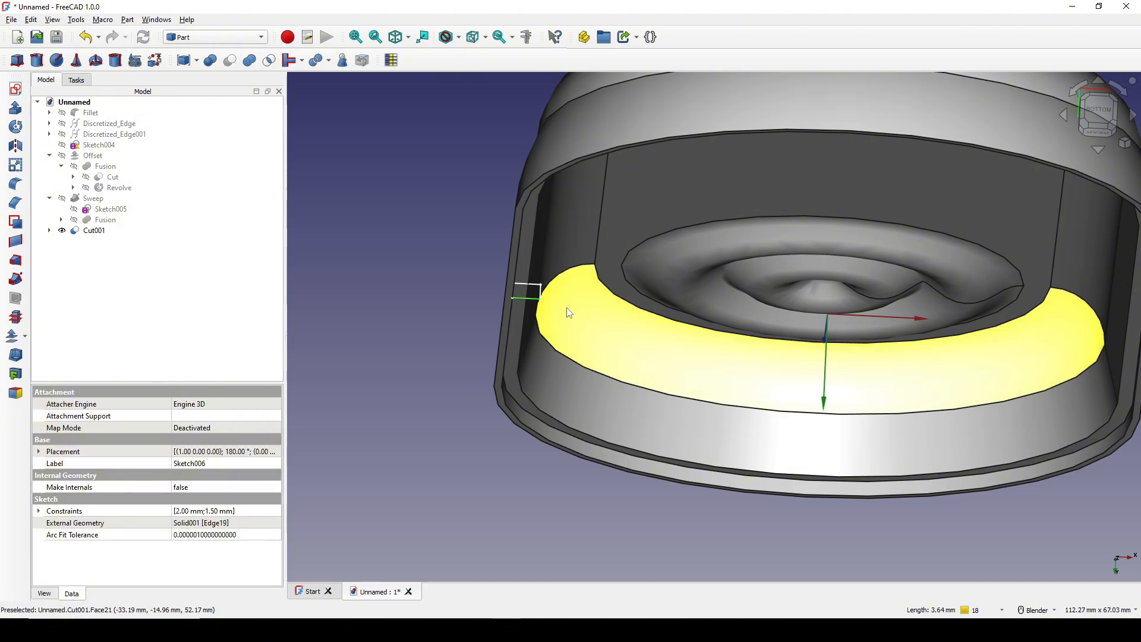
{"action": "scroll", "coordinate": [566, 309], "scroll_direction": "down", "scroll_amount": 2}
{"action": "mouse_move", "coordinate": [603, 308]}
{"action": "middle_mouse_down"}
{"action": "mouse_move", "coordinate": [538, 265]}
{"action": "mouse_move", "coordinate": [496, 289]}
{"action": "middle_mouse_up"}
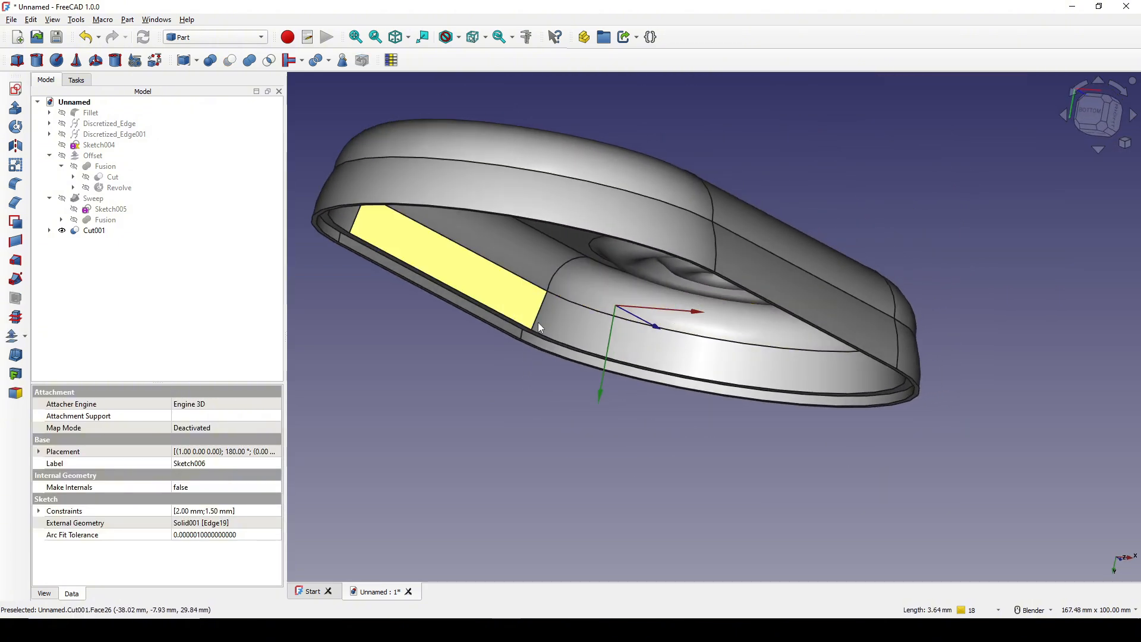
- Examine the stepped recess around the inner lower rim from several angles
{"action": "left_click", "coordinate": [582, 396]}
{"action": "middle_click_drag", "start_coordinate": [583, 396], "coordinate": [621, 367], "text": "shift"}
{"action": "middle_click_drag", "start_coordinate": [606, 369], "coordinate": [593, 389]}
{"action": "scroll", "coordinate": [573, 309], "scroll_direction": "down", "scroll_amount": 2}
{"action": "scroll", "coordinate": [560, 370], "scroll_direction": "down", "scroll_amount": 1}
{"action": "middle_click_drag", "start_coordinate": [545, 360], "coordinate": [600, 342]}
{"action": "scroll", "coordinate": [594, 374], "scroll_direction": "up", "scroll_amount": 1}
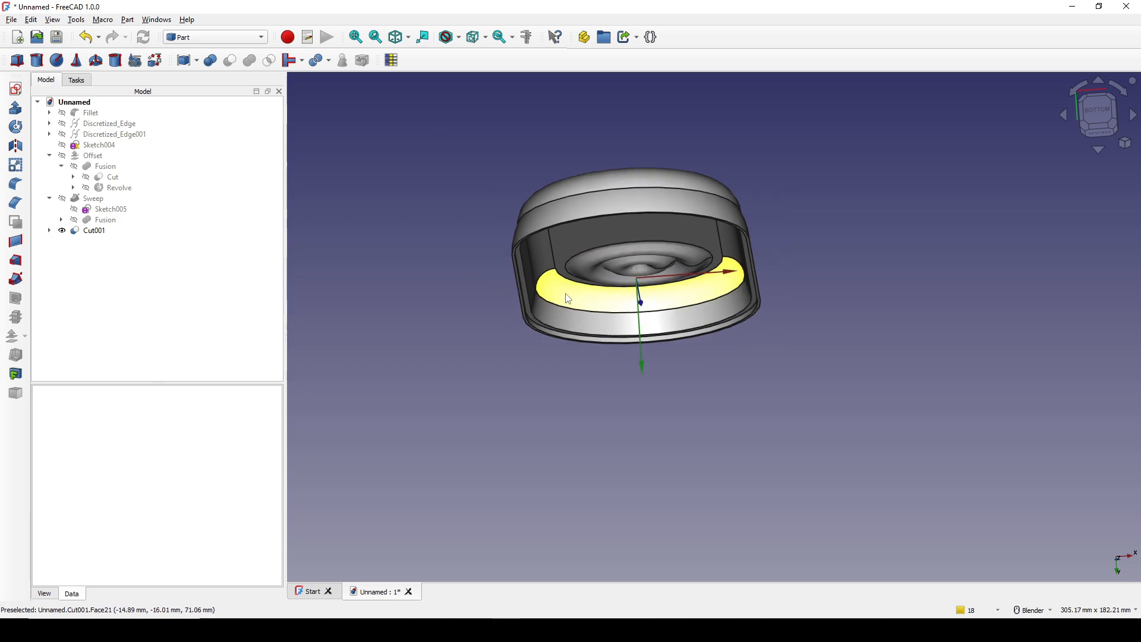
{"action": "scroll", "coordinate": [684, 286], "scroll_direction": "down", "scroll_amount": 1}
{"action": "middle_click_drag", "start_coordinate": [810, 272], "coordinate": [802, 290]}
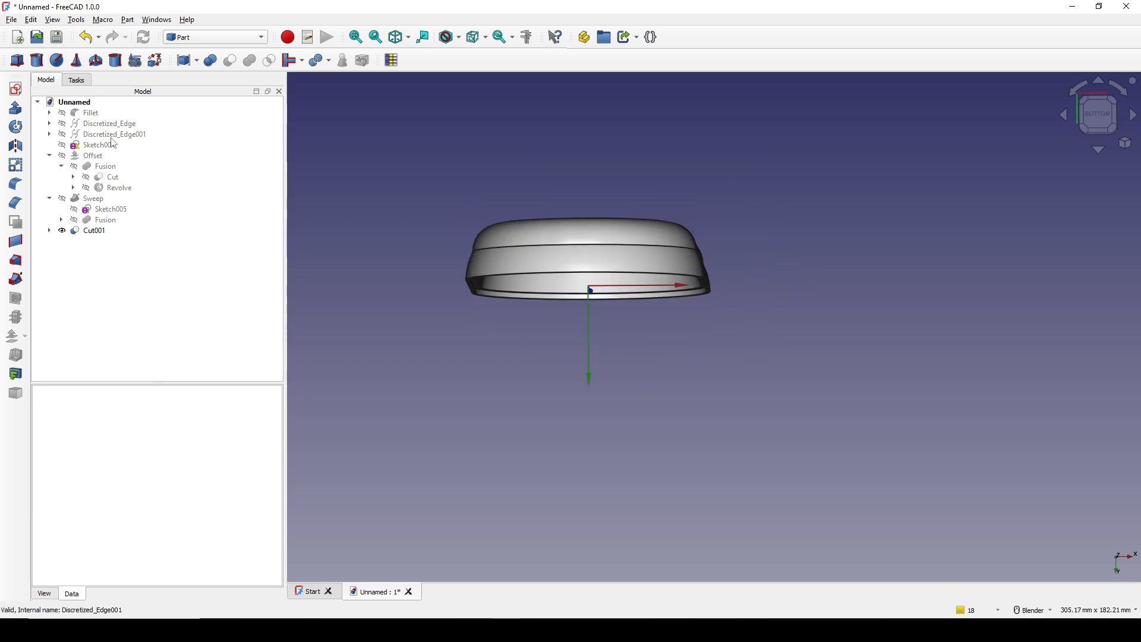
- Create a new sketch on the XY-Plane with reversed direction and show the model in section view
{"action": "left_click", "coordinate": [16, 90]}
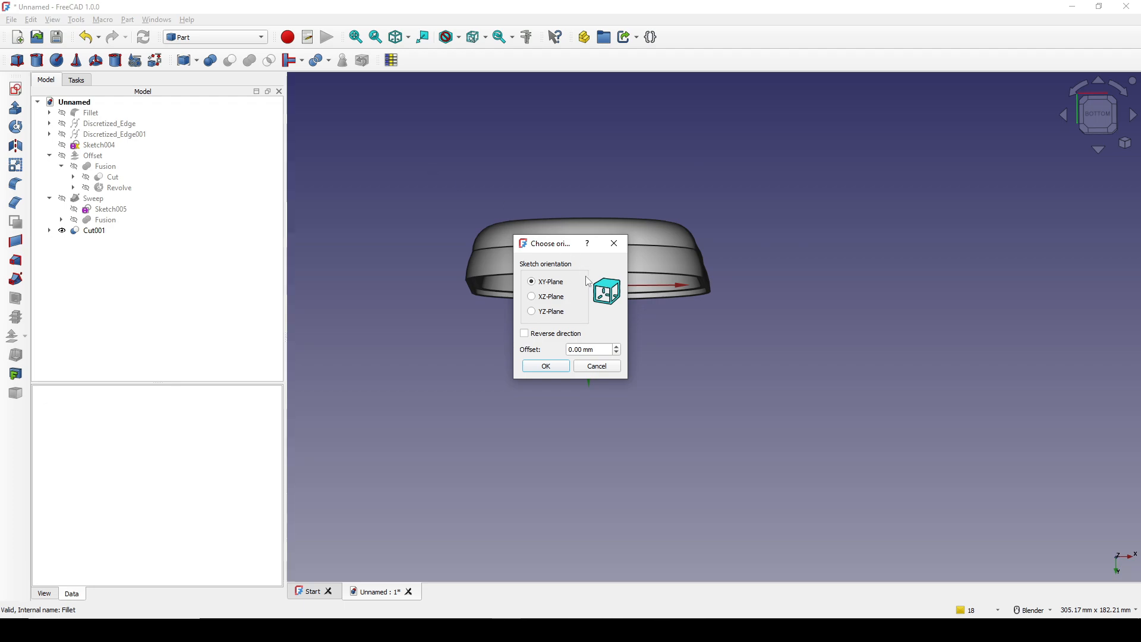
{"action": "left_click", "coordinate": [545, 335]}
{"action": "left_click", "coordinate": [545, 366]}
{"action": "scroll", "coordinate": [505, 273], "scroll_direction": "up", "scroll_amount": 4}
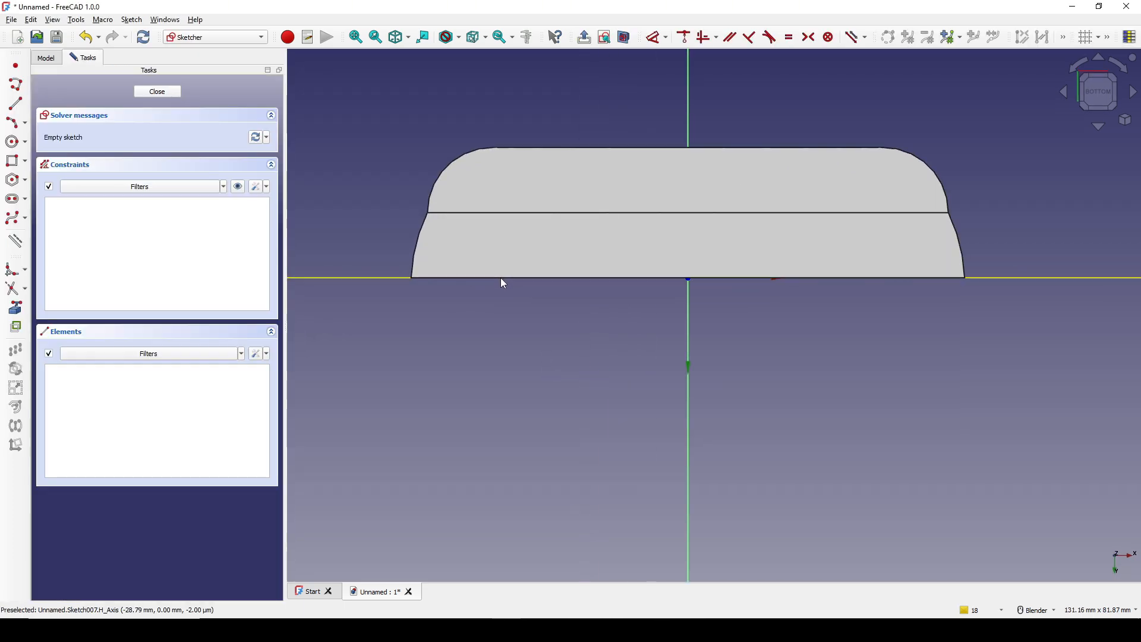
{"action": "middle_click_drag", "start_coordinate": [501, 277], "coordinate": [533, 379], "text": "shift"}
{"action": "left_click", "coordinate": [624, 37]}
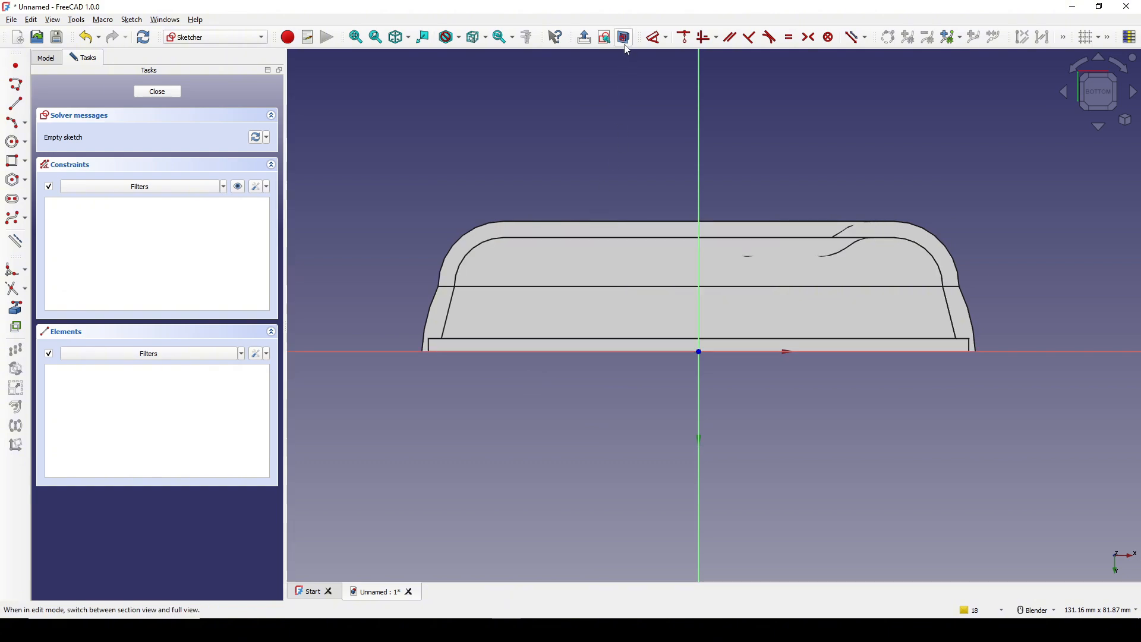
- Project the recess's vertical and horizontal edges and the bottom rim edge into the sketch as external geometry
{"action": "scroll", "coordinate": [417, 361], "scroll_direction": "up", "scroll_amount": 3}
{"action": "middle_click_drag", "start_coordinate": [531, 351], "coordinate": [529, 320], "text": "shift"}
{"action": "scroll", "coordinate": [470, 317], "scroll_direction": "up", "scroll_amount": 1}
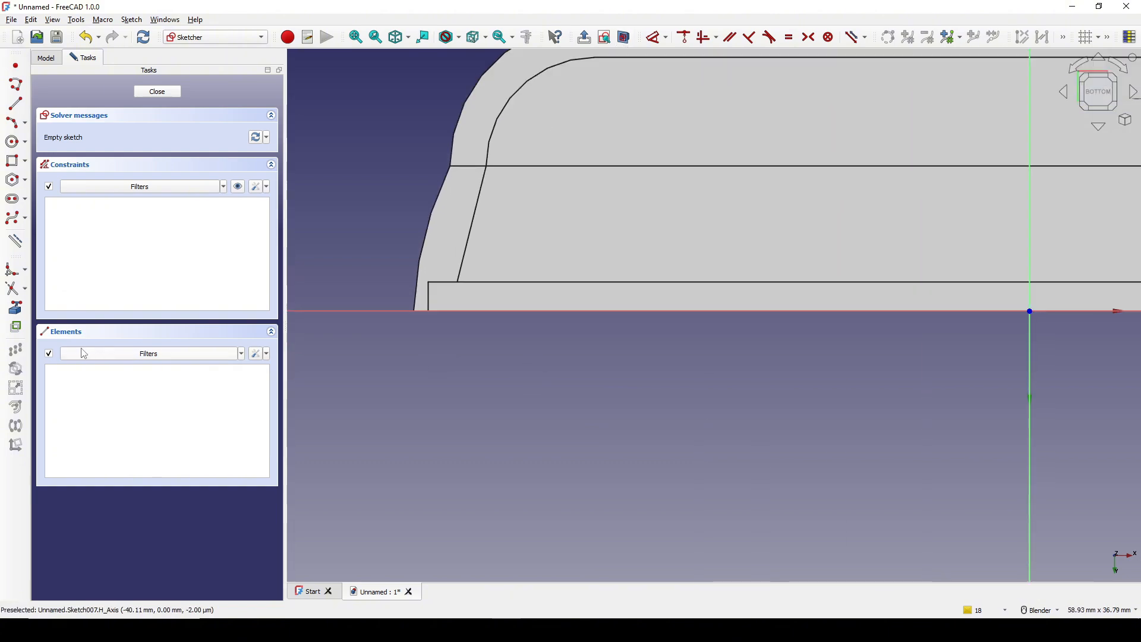
{"action": "left_click", "coordinate": [16, 308]}
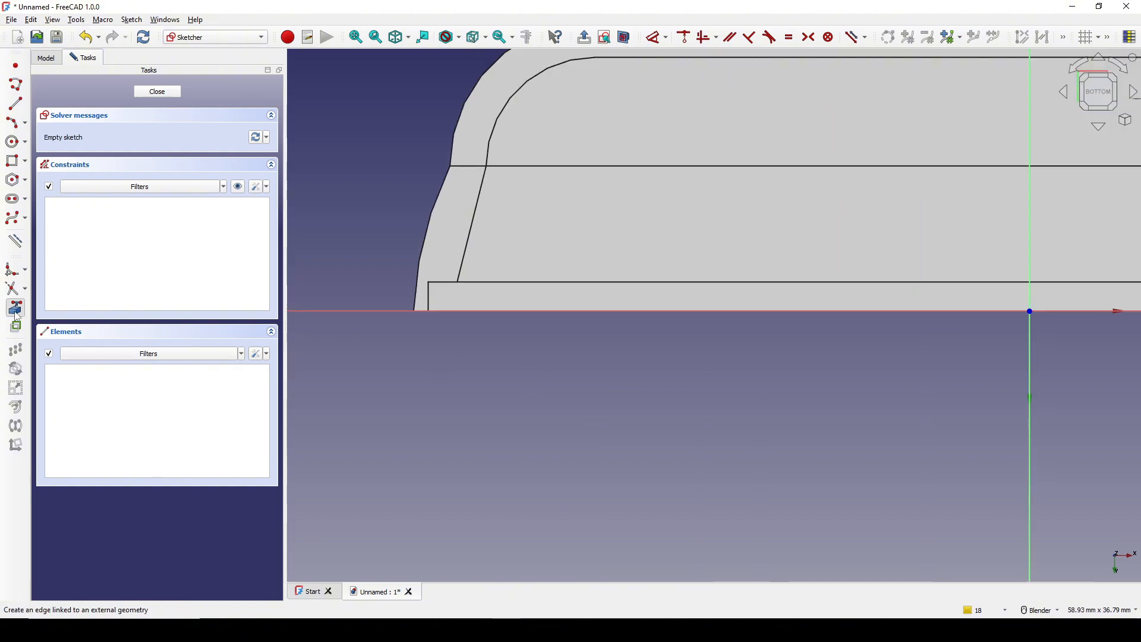
{"action": "left_click", "coordinate": [429, 296]}
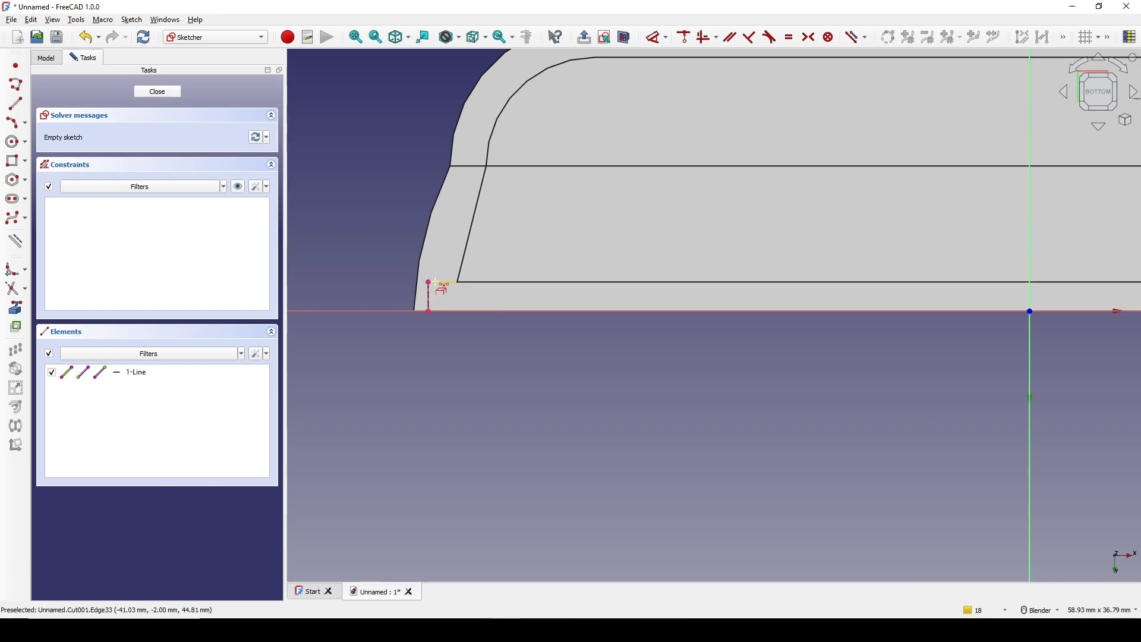
{"action": "left_click", "coordinate": [435, 282]}
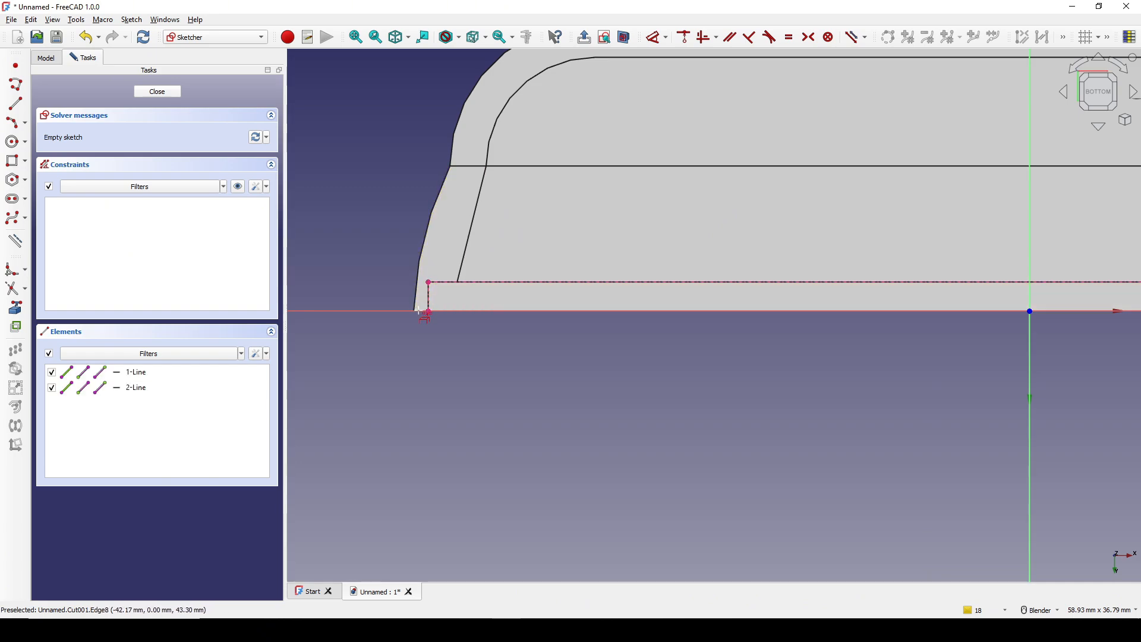
{"action": "left_click", "coordinate": [419, 311]}
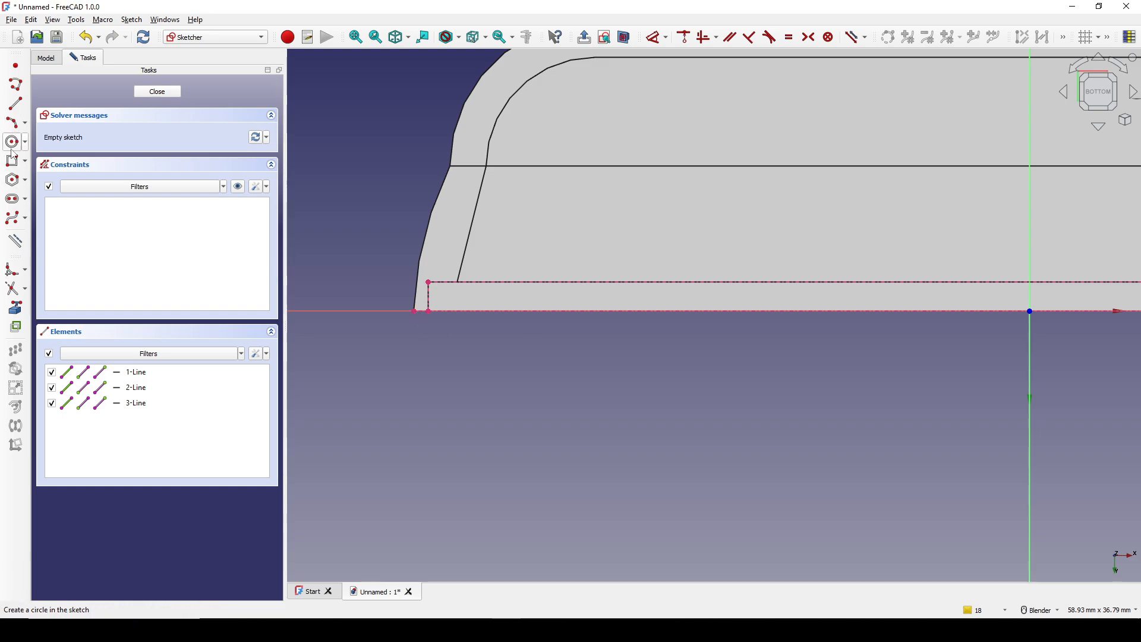
- Start a stepped polyline inside the recess, running about 1.9 mm outward, 2.2 mm down past the rim and 1.6 mm outward
{"action": "left_click", "coordinate": [17, 86]}
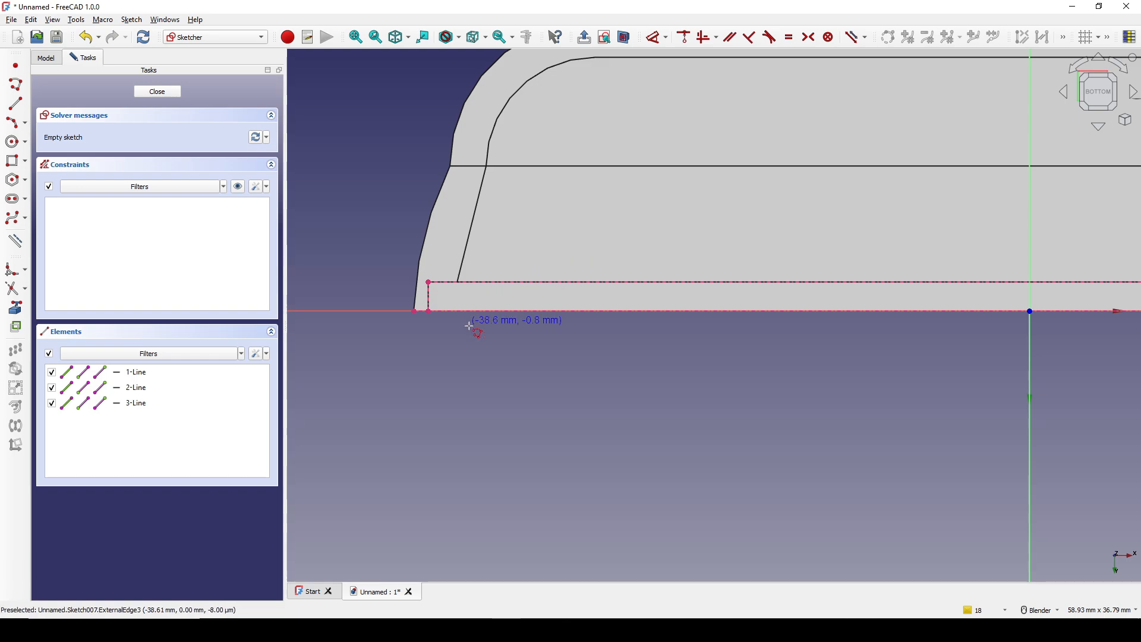
{"action": "scroll", "coordinate": [470, 312], "scroll_direction": "up", "scroll_amount": 2}
{"action": "scroll", "coordinate": [468, 309], "scroll_direction": "up", "scroll_amount": 1}
{"action": "middle_click_drag", "start_coordinate": [435, 288], "coordinate": [506, 296], "text": "shift"}
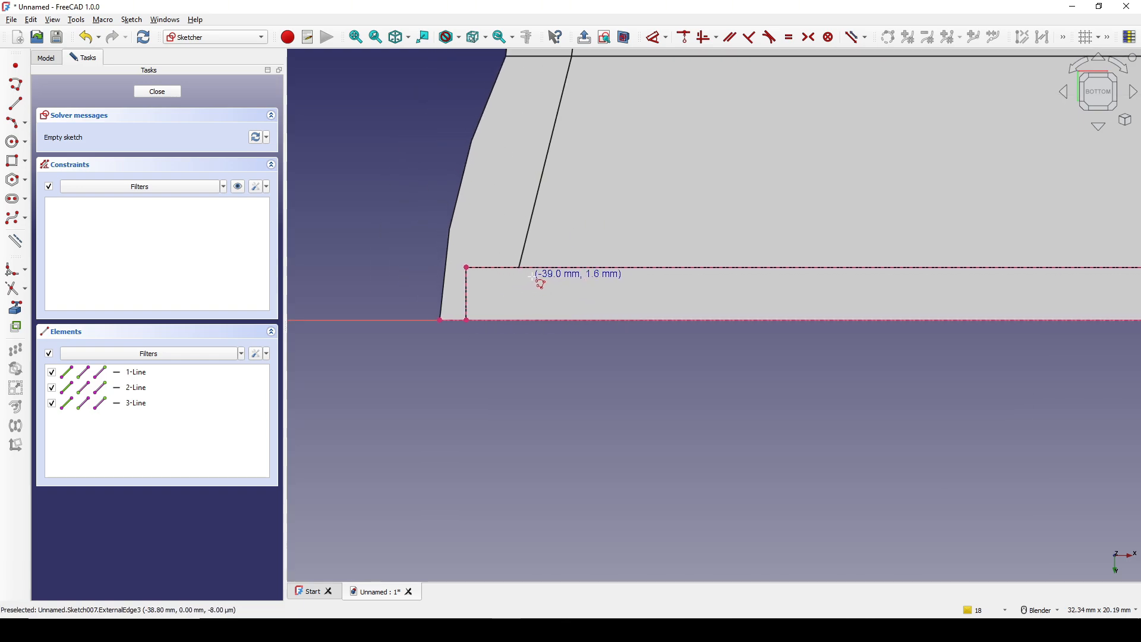
{"action": "left_click", "coordinate": [531, 276]}
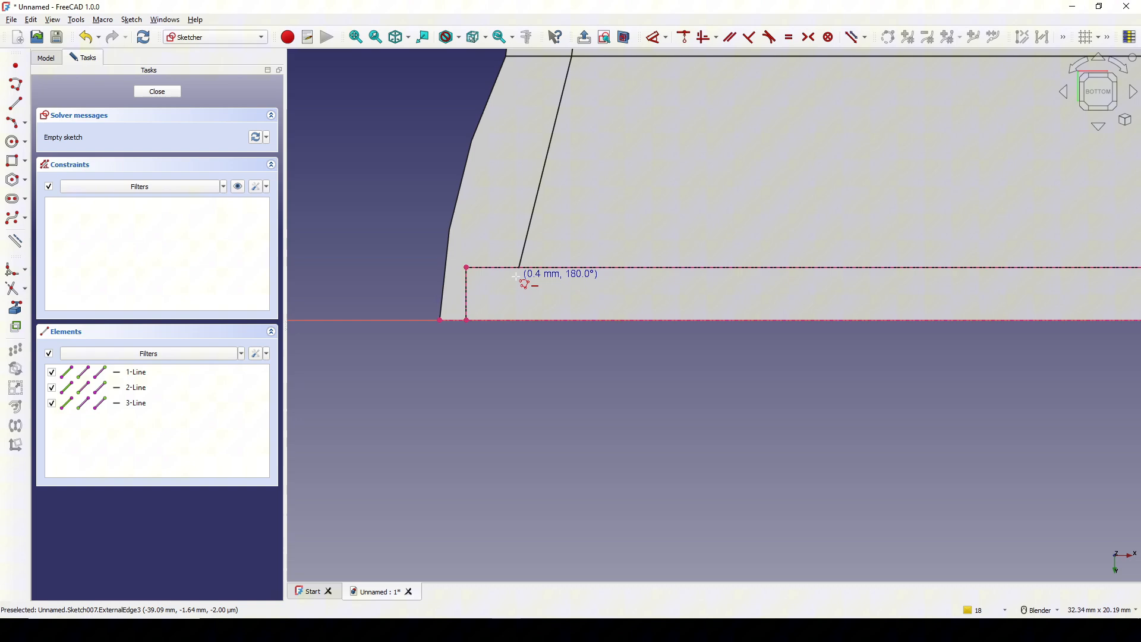
{"action": "left_click", "coordinate": [482, 277]}
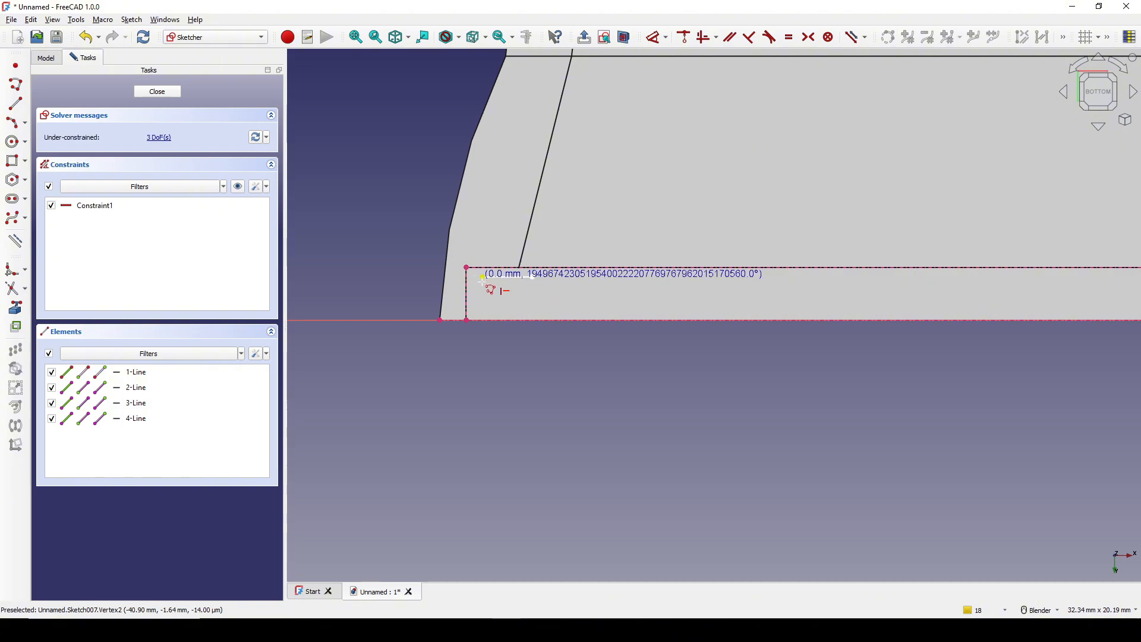
{"action": "left_click", "coordinate": [483, 334]}
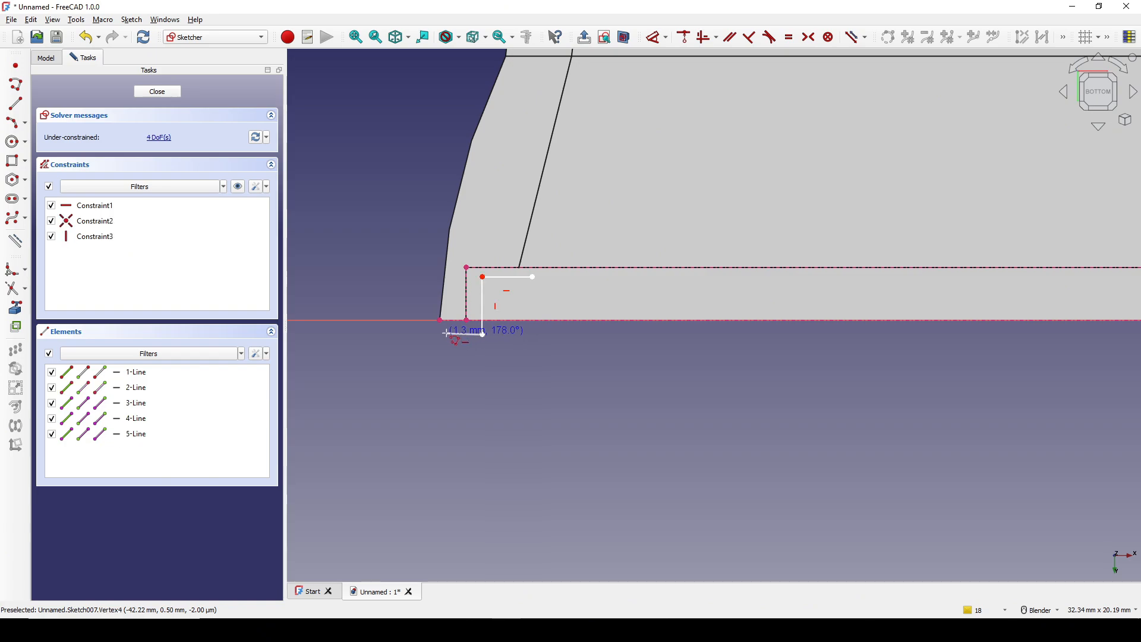
{"action": "left_click", "coordinate": [441, 336]}
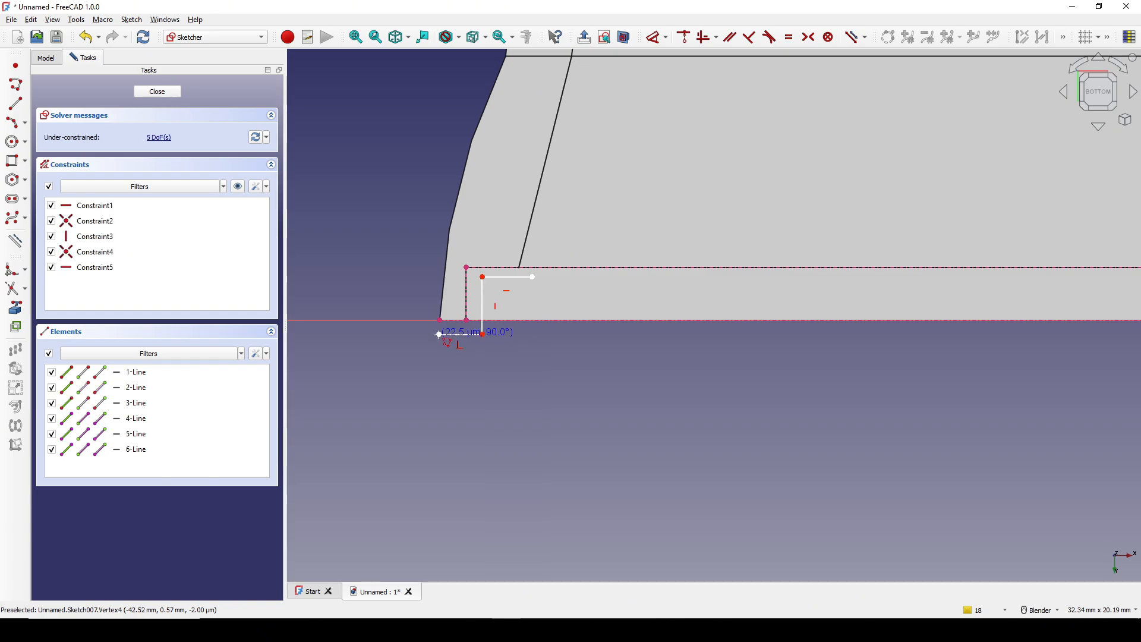
- Continue the polyline about 13 mm straight down and horizontally inward to the vertical axis, and end it there
{"action": "scroll", "coordinate": [443, 338], "scroll_direction": "down", "scroll_amount": 3}
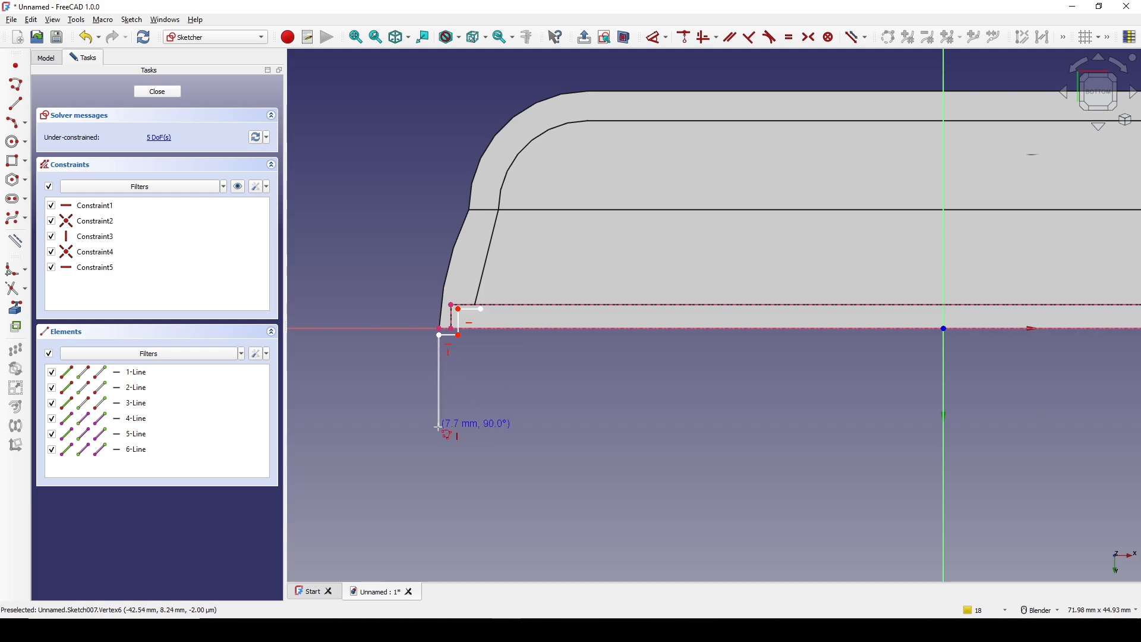
{"action": "left_click", "coordinate": [440, 483]}
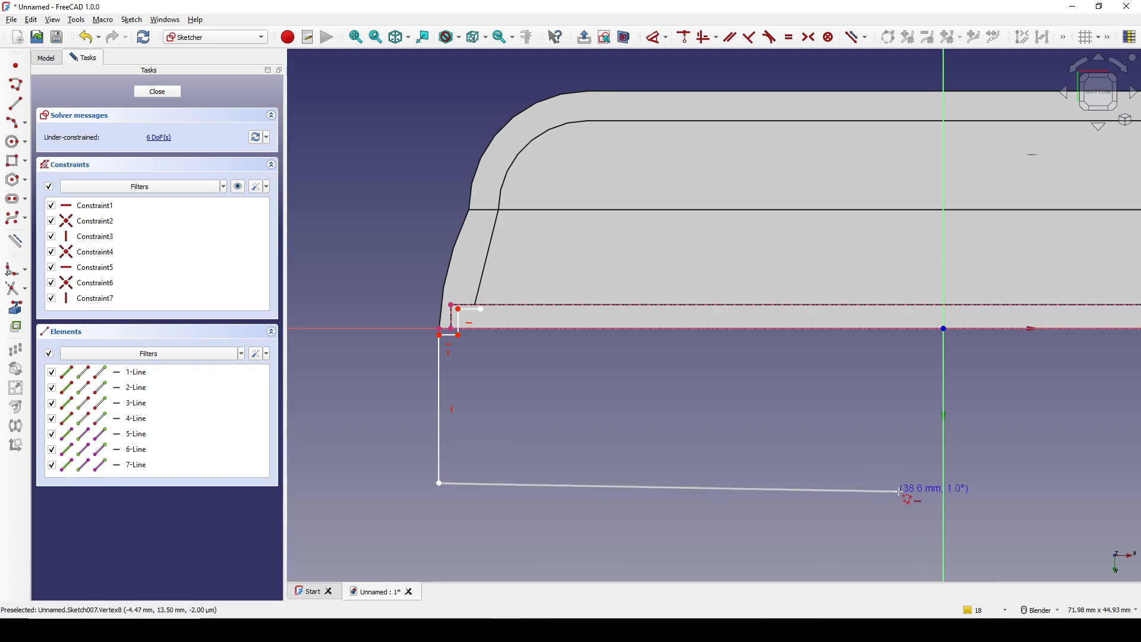
{"action": "left_click", "coordinate": [943, 494]}
{"action": "right_click", "coordinate": [893, 444]}
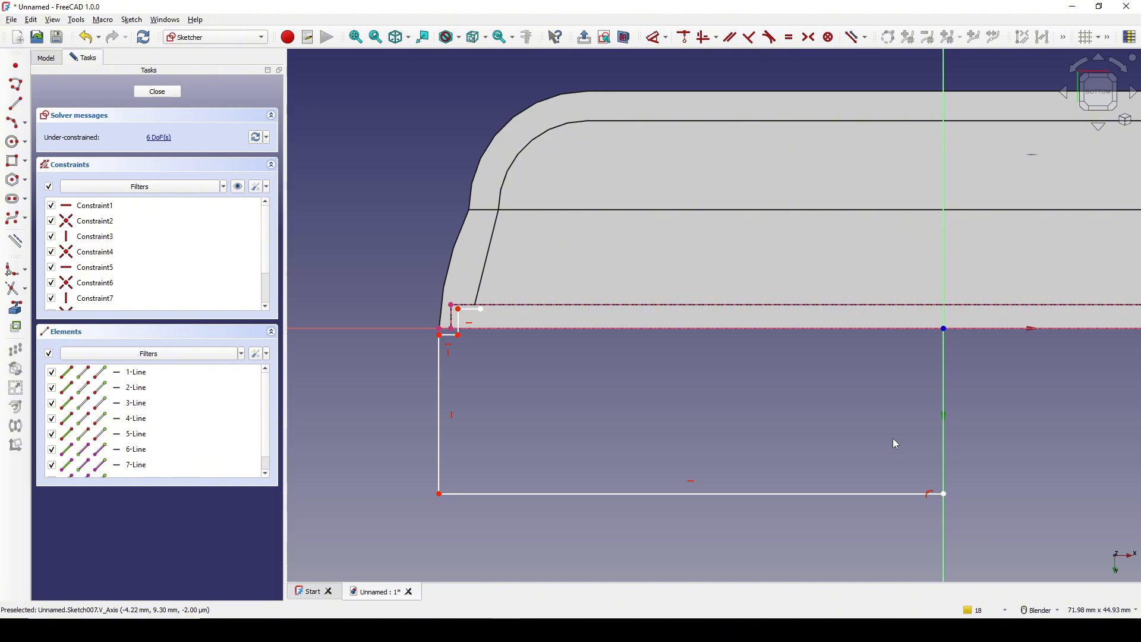
- Project the slanted inner wall edge as external geometry and align the polyline's inner start point vertically with its lower end
{"action": "scroll", "coordinate": [467, 311], "scroll_direction": "up", "scroll_amount": 6}
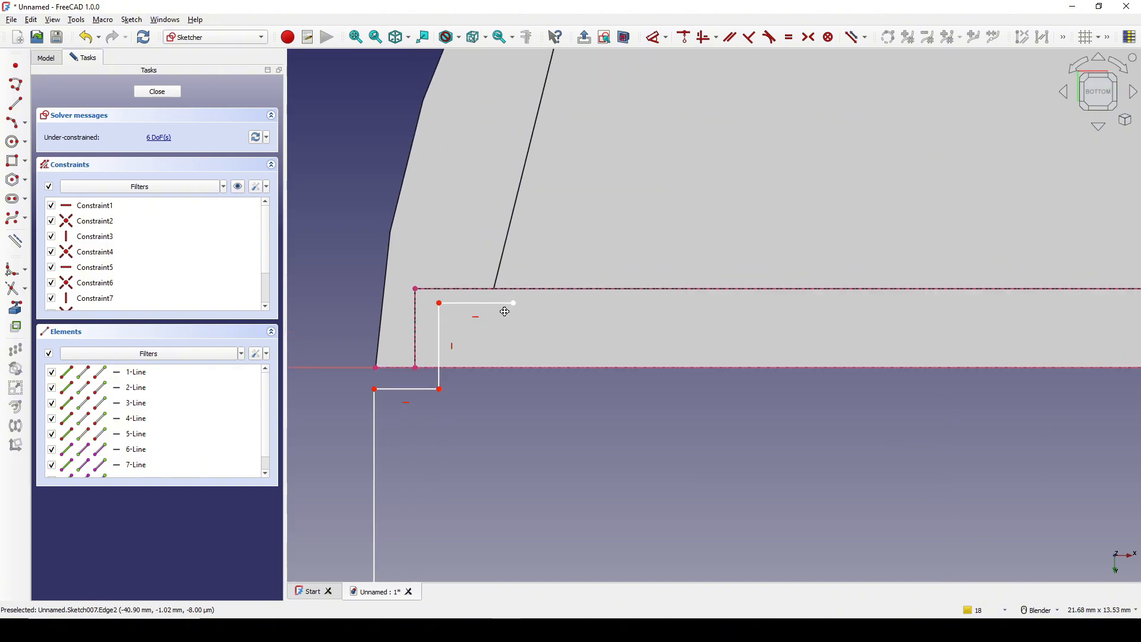
{"action": "left_click", "coordinate": [16, 308]}
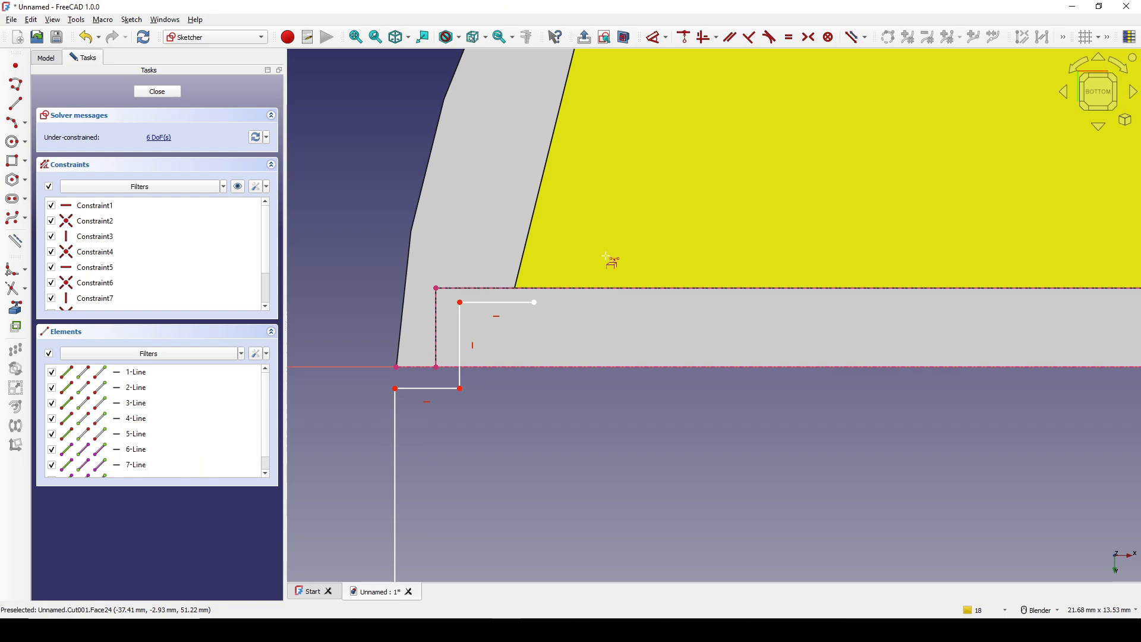
{"action": "left_click", "coordinate": [518, 275]}
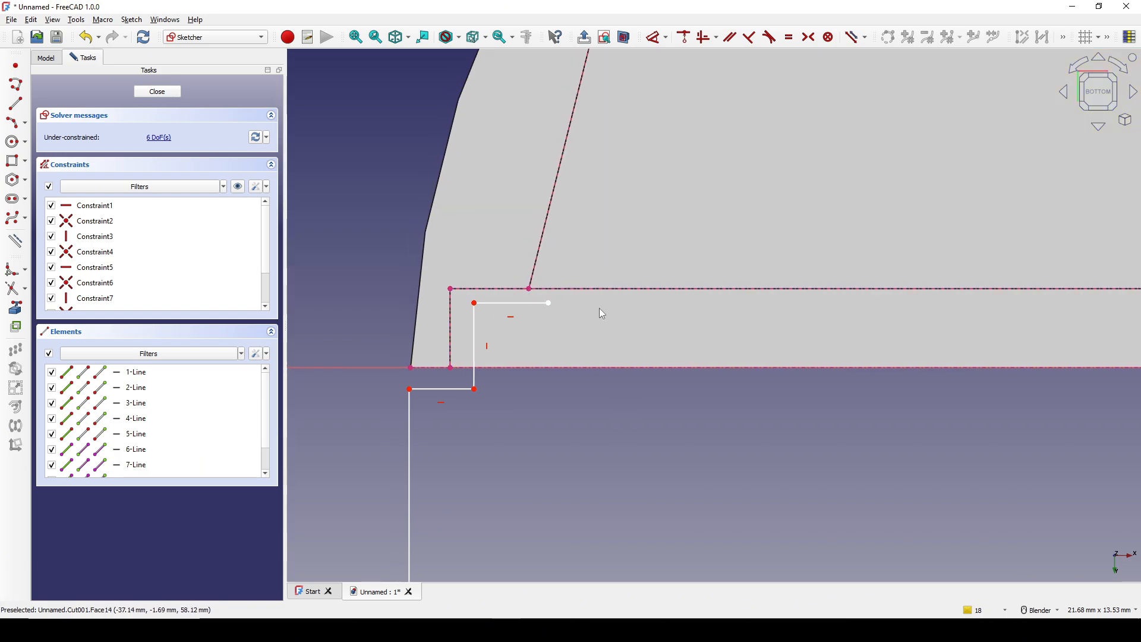
{"action": "left_click", "coordinate": [549, 304]}
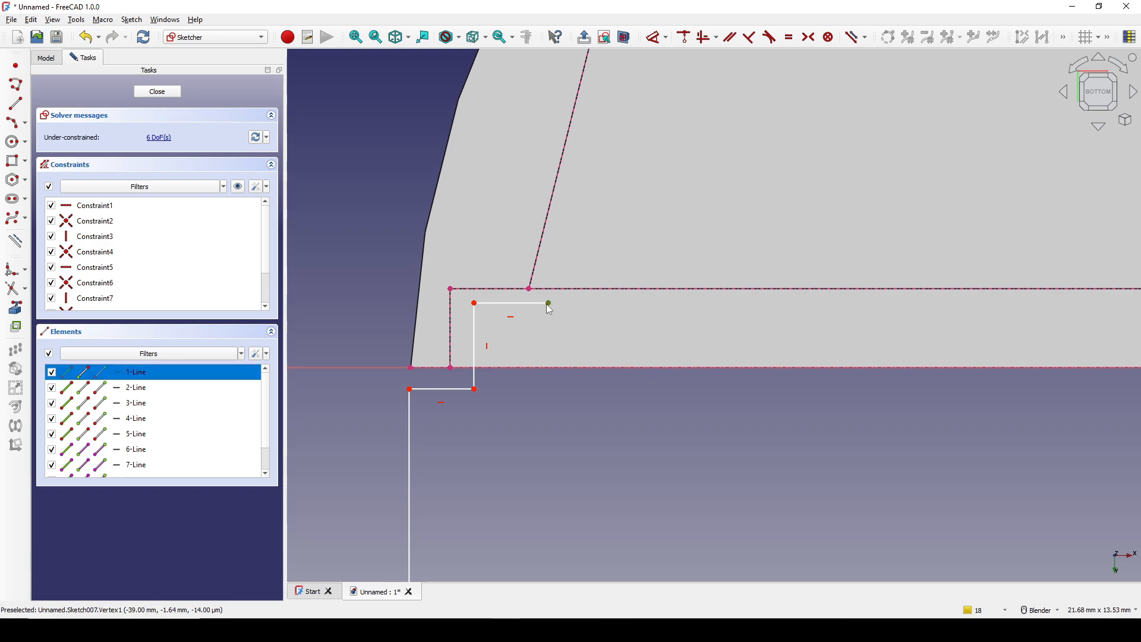
{"action": "key", "text": "v"}
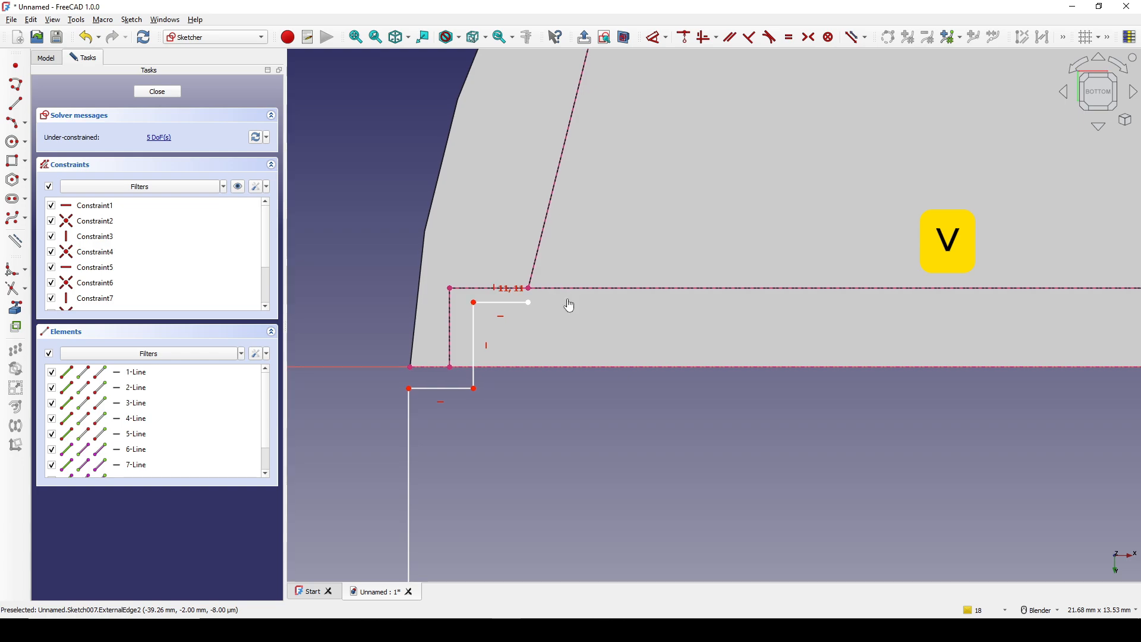
- Constrain the vertical gap between the inner wall's lower end and the polyline's start point to 0.25 mm
{"action": "left_click", "coordinate": [529, 290]}
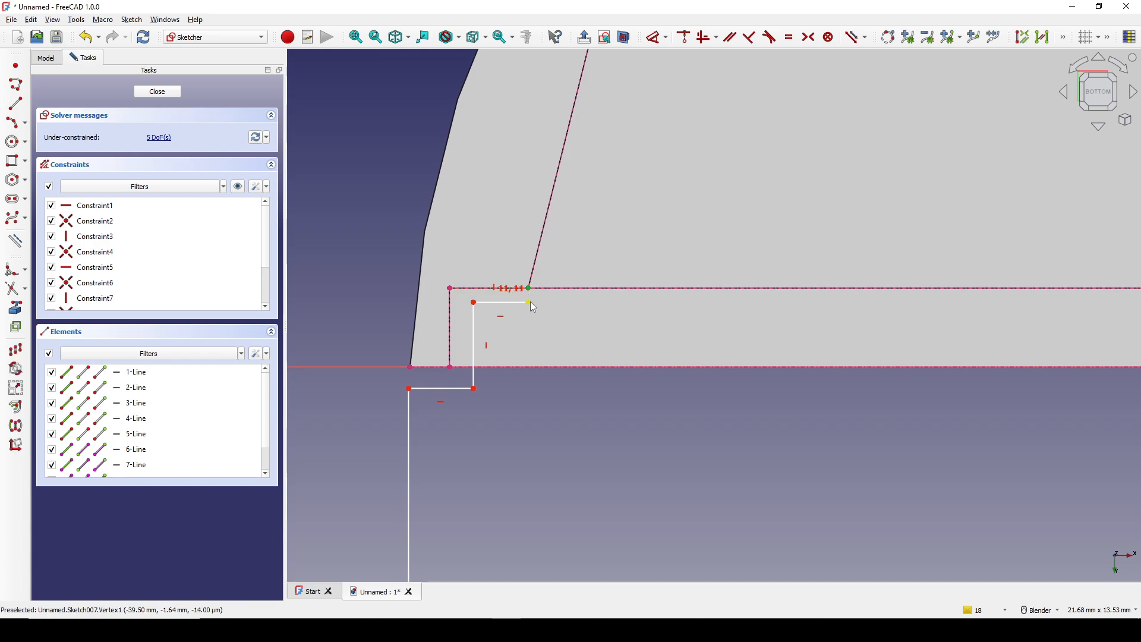
{"action": "left_click", "coordinate": [530, 303]}
{"action": "key", "text": "i"}
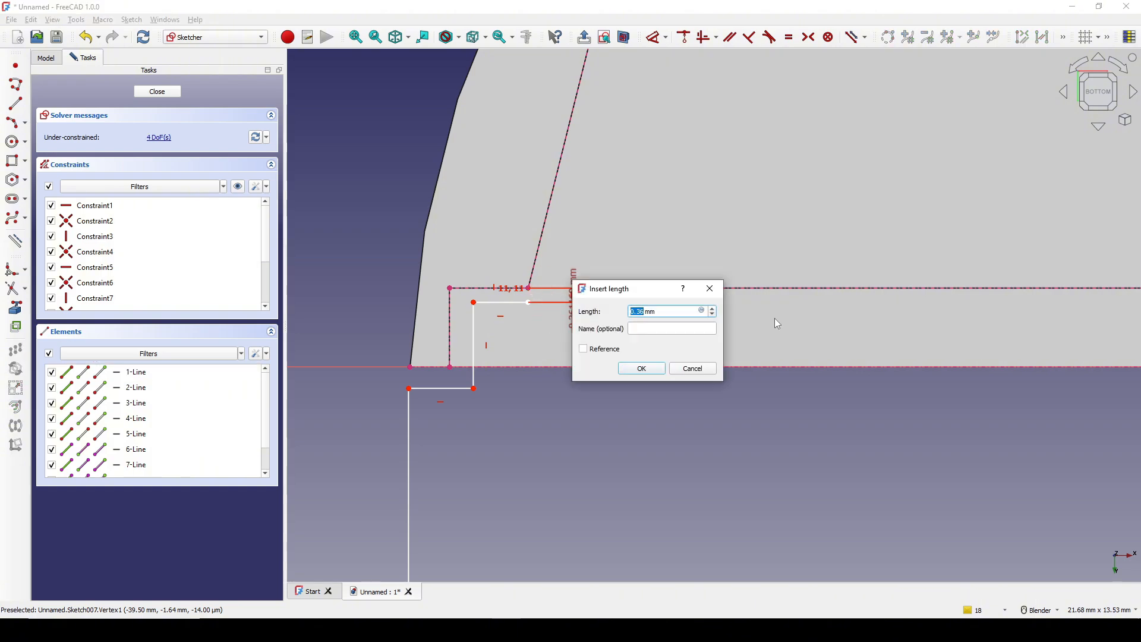
{"action": "type", "text": "0.25"}
{"action": "key", "text": "Return"}
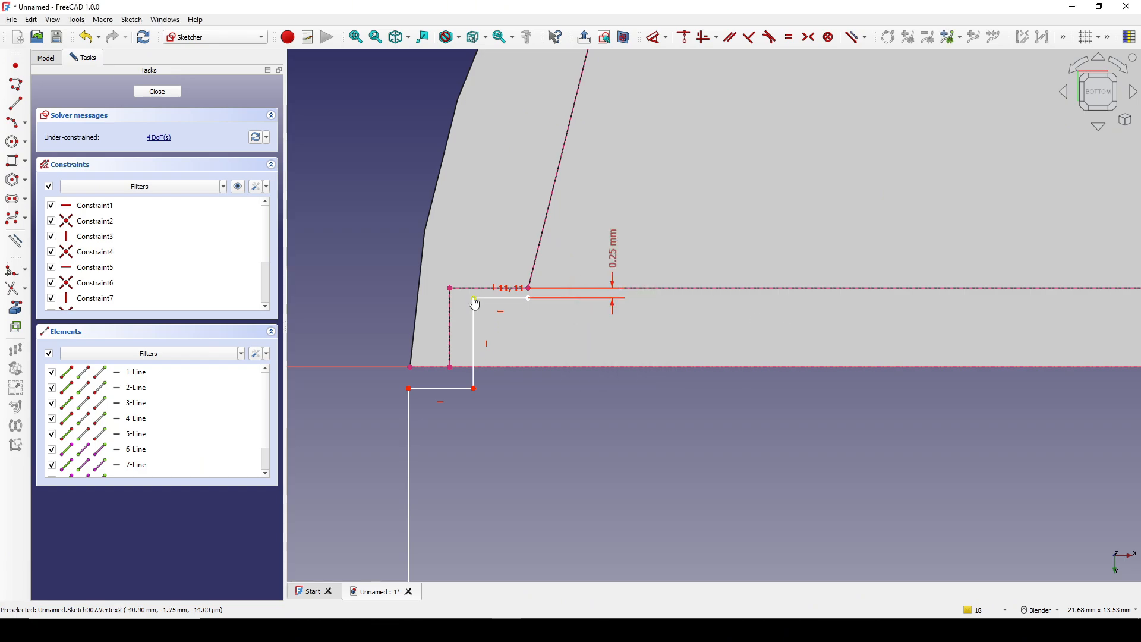
- Constrain the horizontal gap between the recess's upper outer corner and the polyline's upper corner to 0.25 mm
{"action": "left_click", "coordinate": [449, 288]}
{"action": "left_click", "coordinate": [474, 298]}
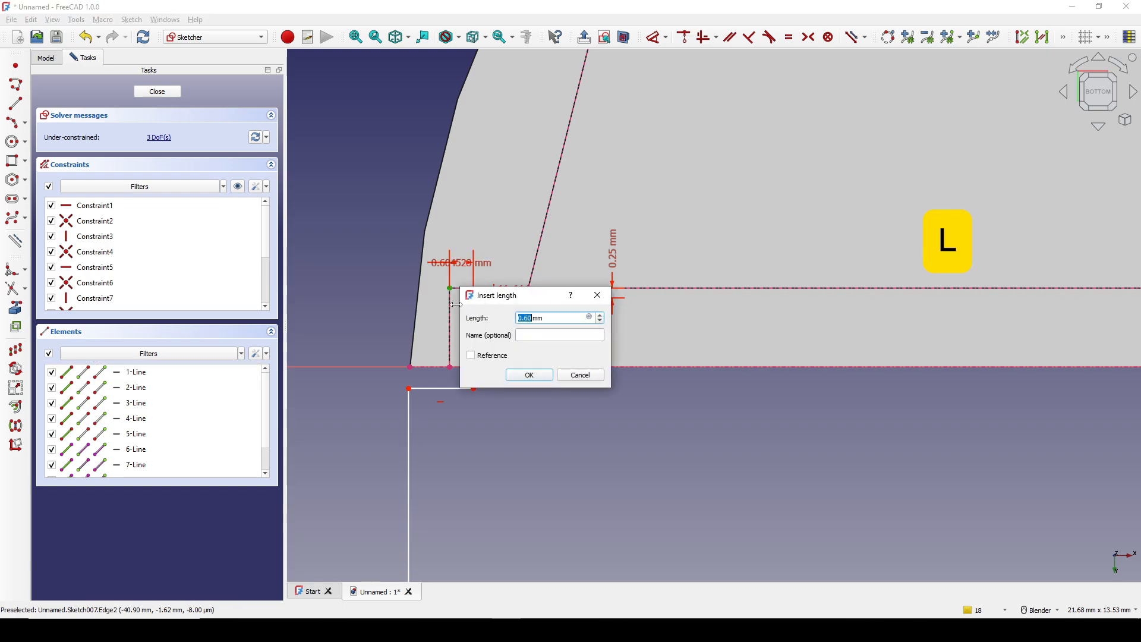
{"action": "type", "text": "0.25"}
{"action": "key", "text": "Return"}
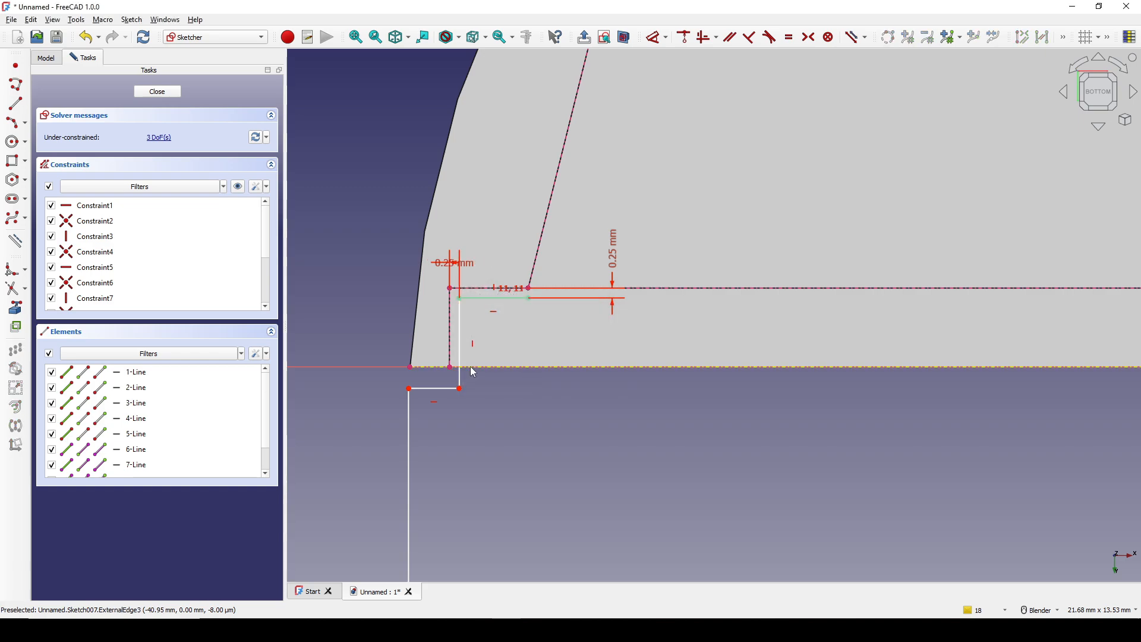
- Constrain the vertical distance from the recess's lower corner to the polyline's lower step corner to 0.25 mm
{"action": "left_click", "coordinate": [451, 368]}
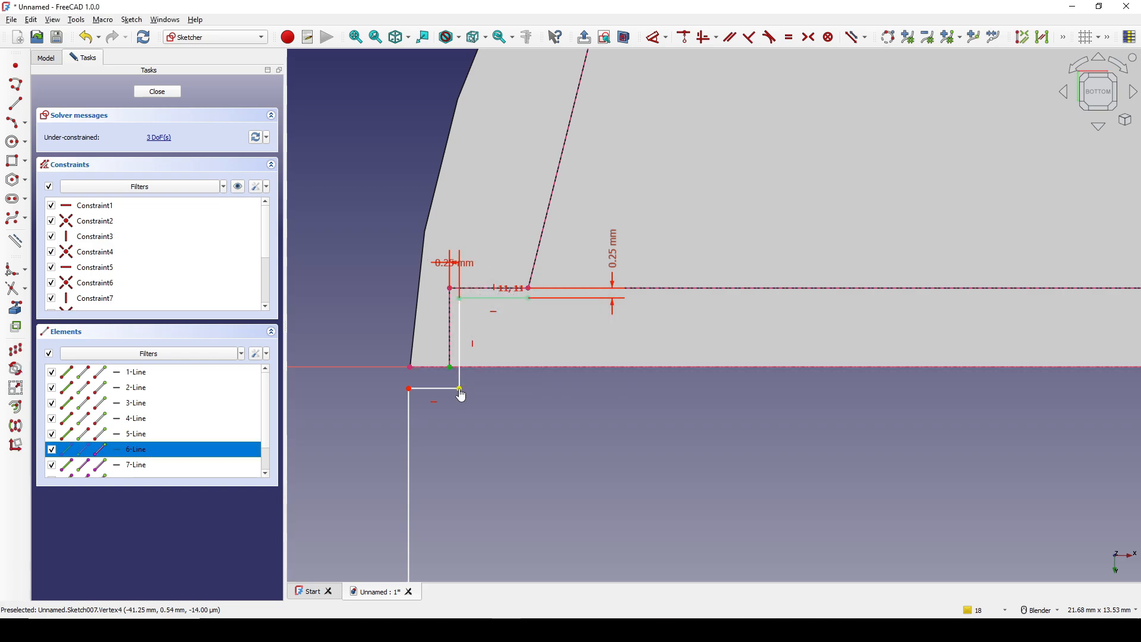
{"action": "left_click", "coordinate": [461, 392]}
{"action": "key", "text": "i"}
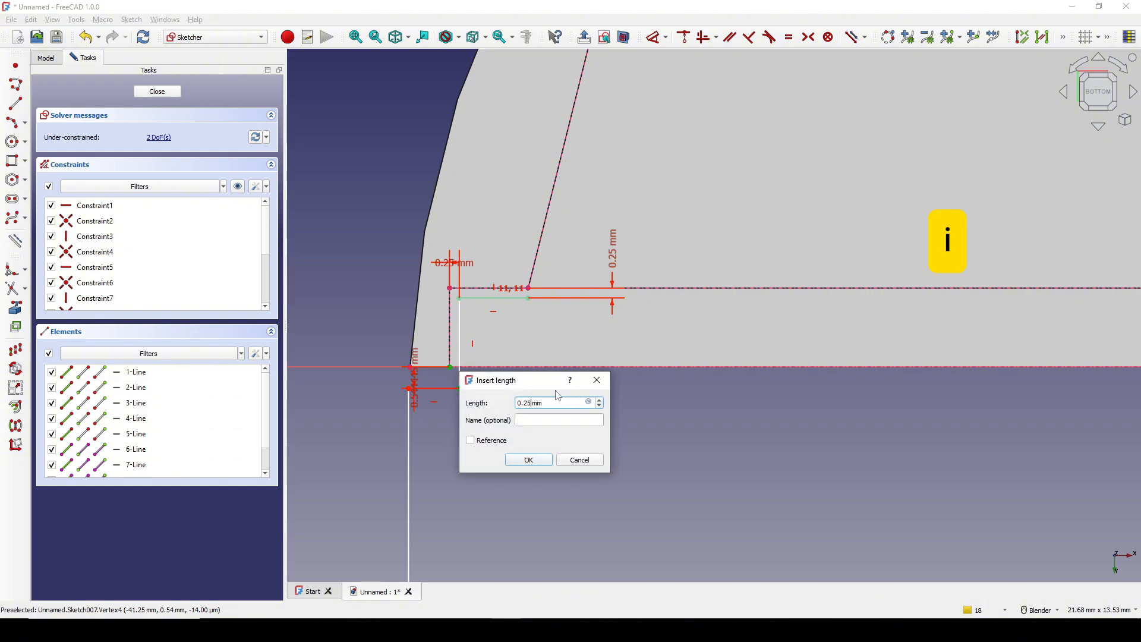
{"action": "type", "text": "0.25"}
{"action": "key", "text": "Return"}
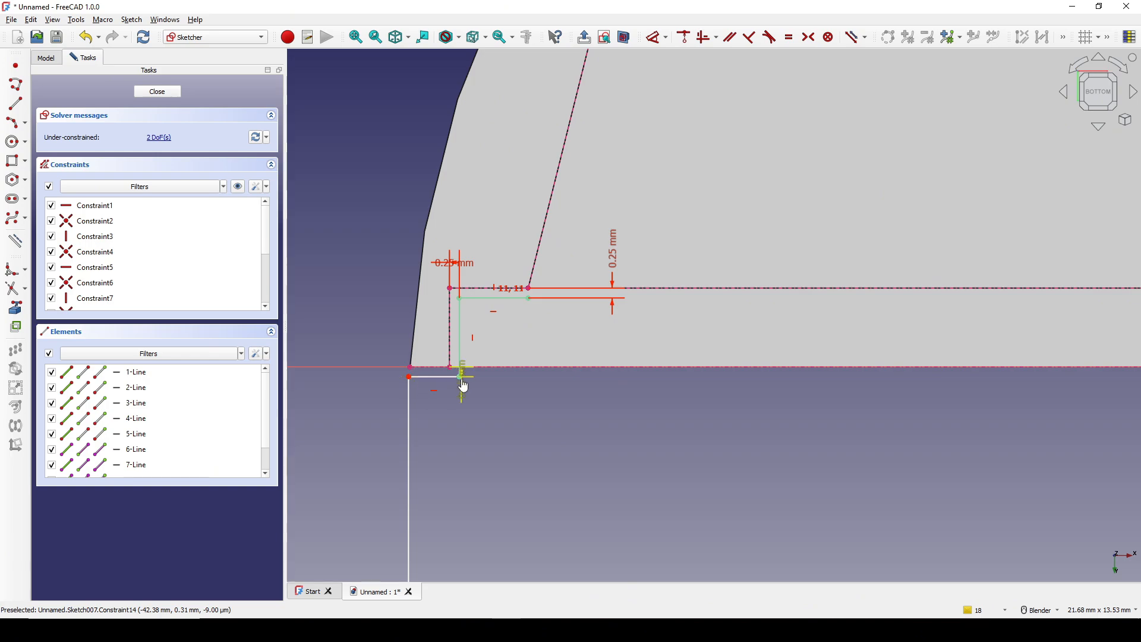
- Reposition the lower 0.25 mm dimension label and align the polyline's outer corner vertically with the upper shell's lower outer corner
{"action": "left_click_drag", "start_coordinate": [463, 386], "coordinate": [515, 418]}
{"action": "left_click", "coordinate": [409, 375]}
{"action": "left_click", "coordinate": [410, 368]}
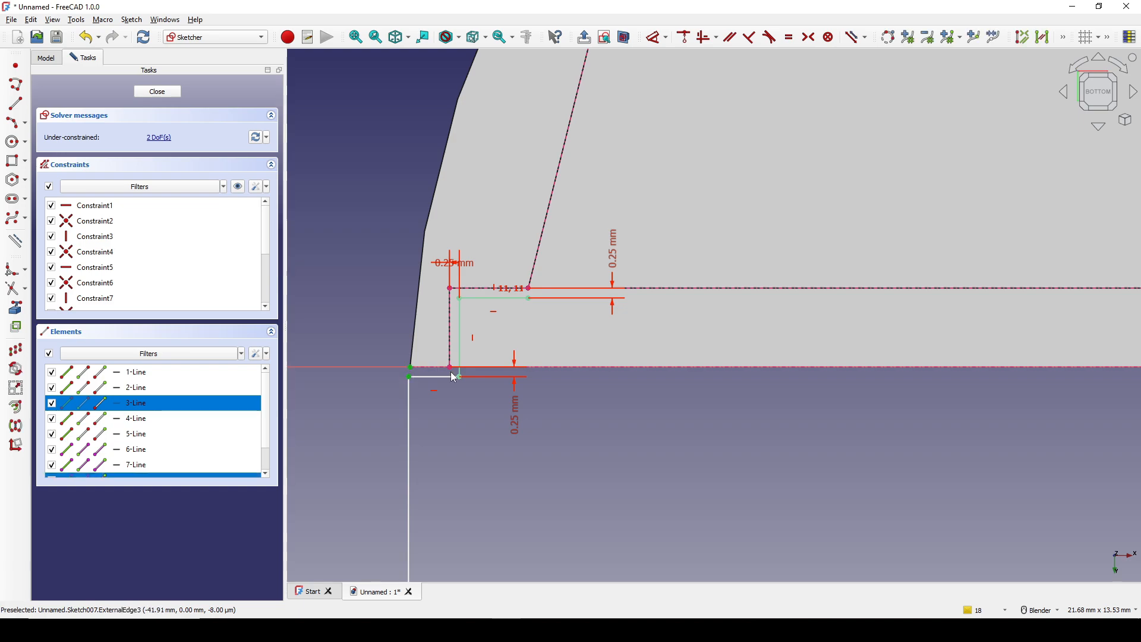
{"action": "key", "text": "v"}
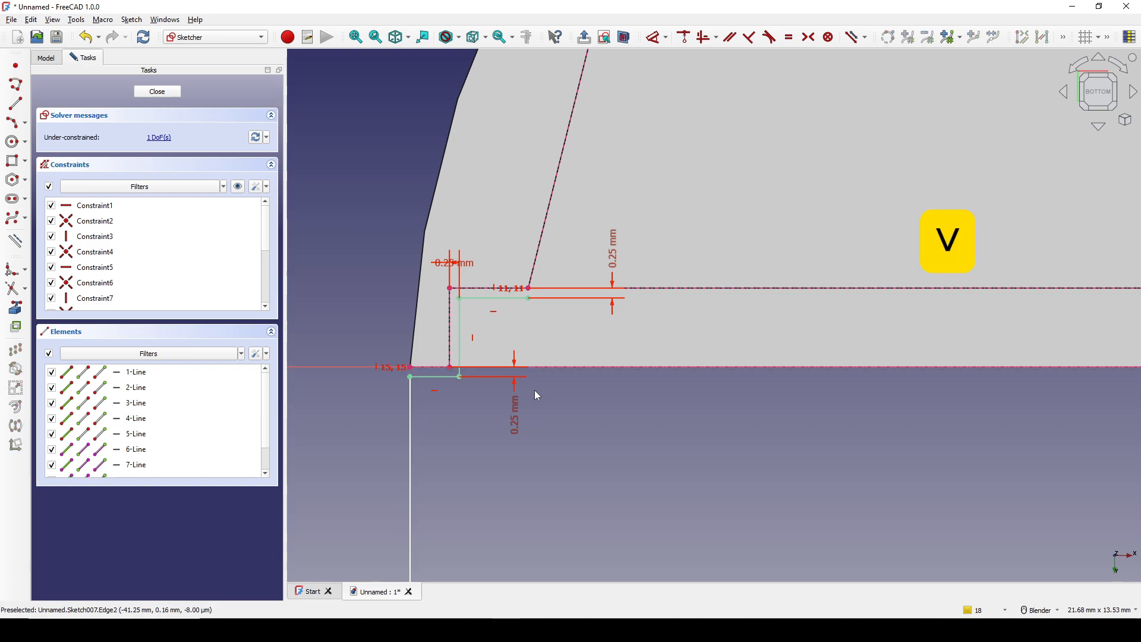
- Constrain the vertical distance from the sketch origin to the polyline's bottom endpoint on the vertical axis to 20 mm
{"action": "scroll", "coordinate": [534, 387], "scroll_direction": "down", "scroll_amount": 5}
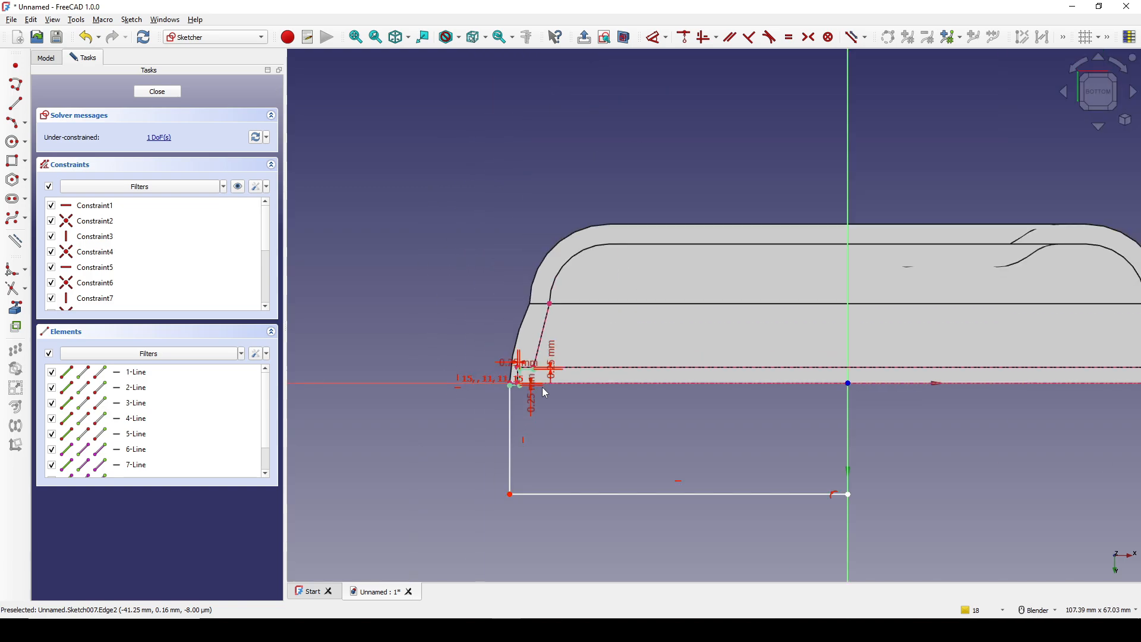
{"action": "scroll", "coordinate": [552, 310], "scroll_direction": "up", "scroll_amount": 2}
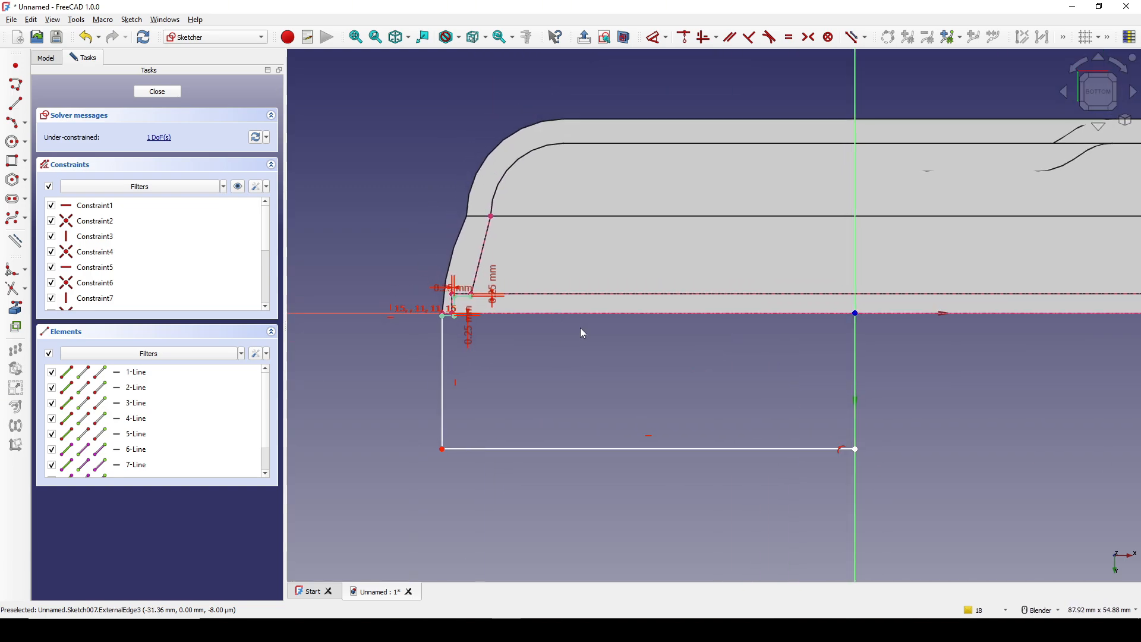
{"action": "left_click", "coordinate": [856, 450]}
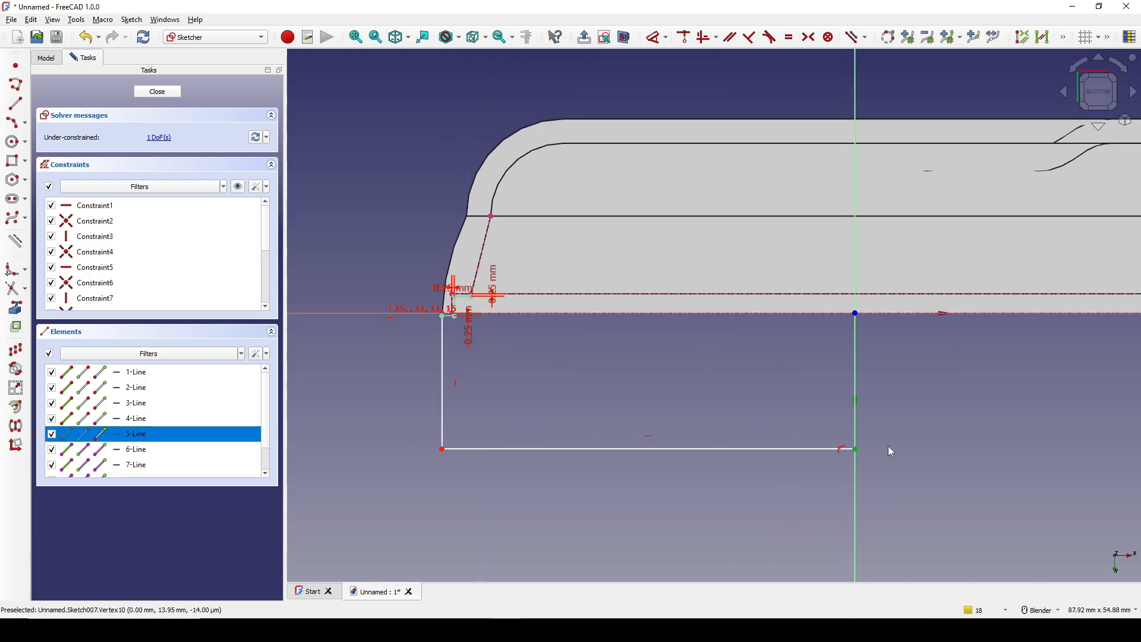
{"action": "key", "text": "i"}
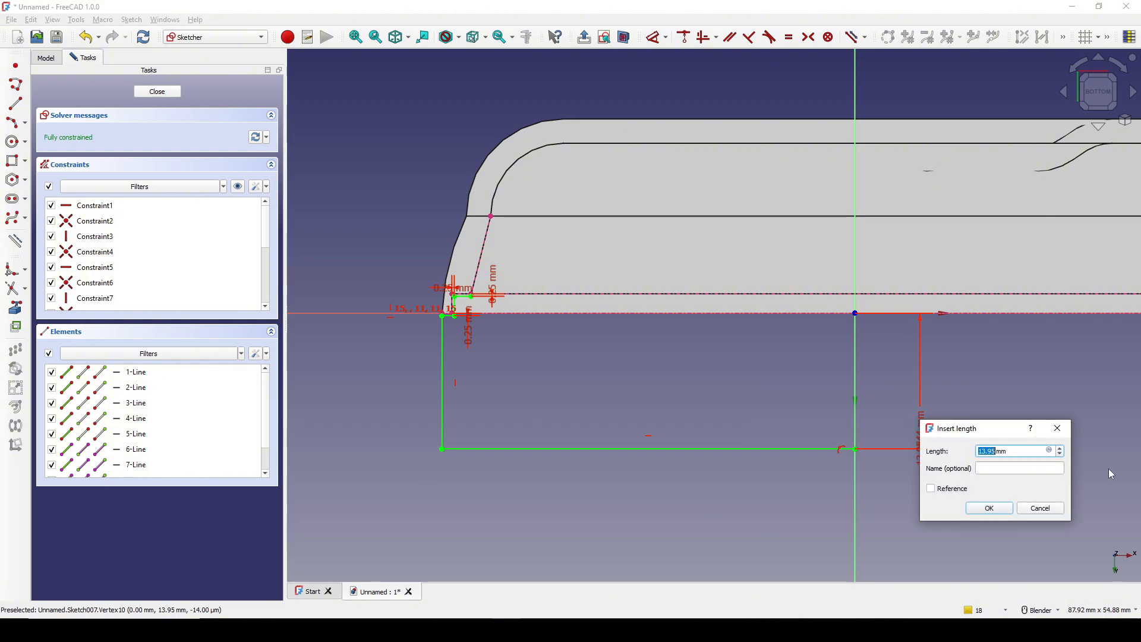
{"action": "type", "text": "20"}
{"action": "key", "text": "Return"}
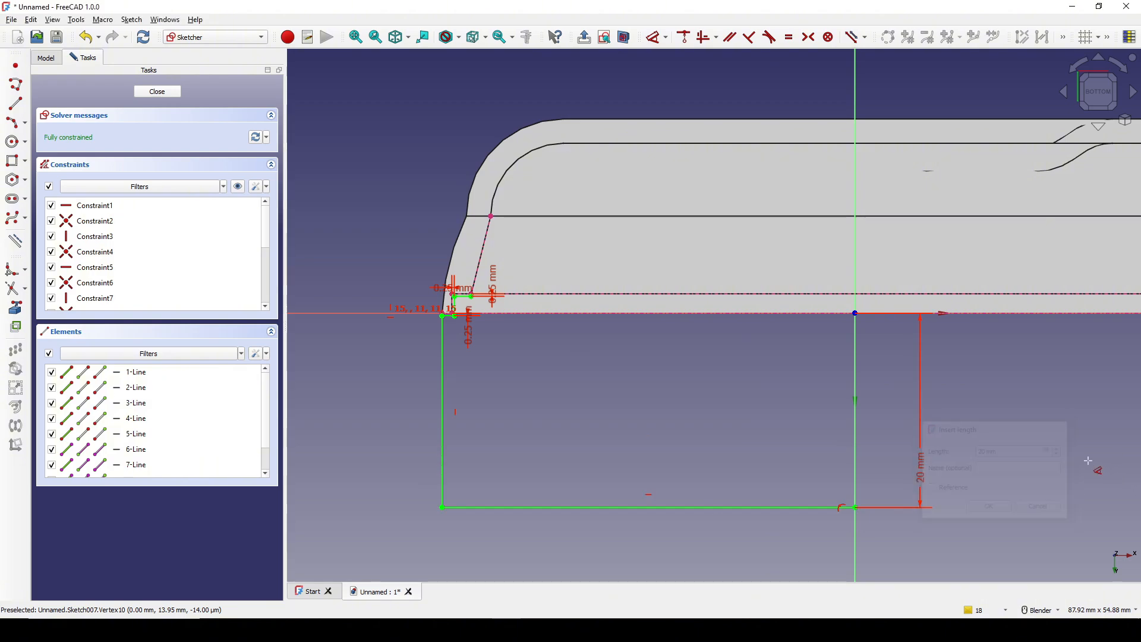
{"action": "middle_click_drag", "start_coordinate": [991, 453], "coordinate": [950, 393], "text": "shift"}
{"action": "right_click", "coordinate": [961, 413]}
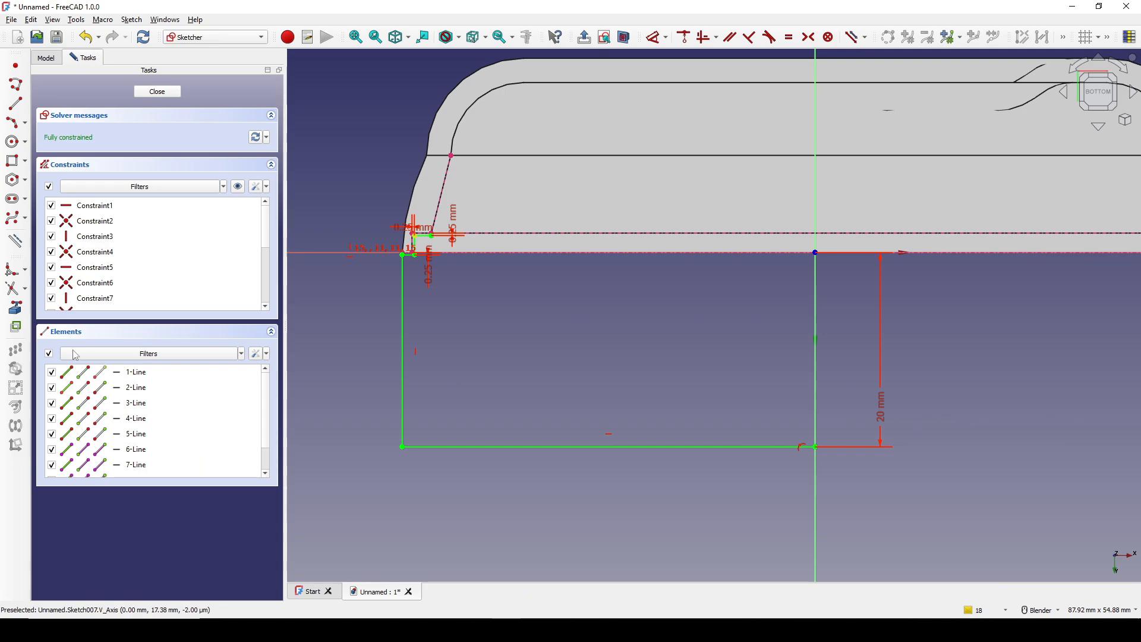
- Fillet the polyline's lower outer corner with the corner point preserved and set its radius to 5 mm
{"action": "left_click", "coordinate": [13, 269]}
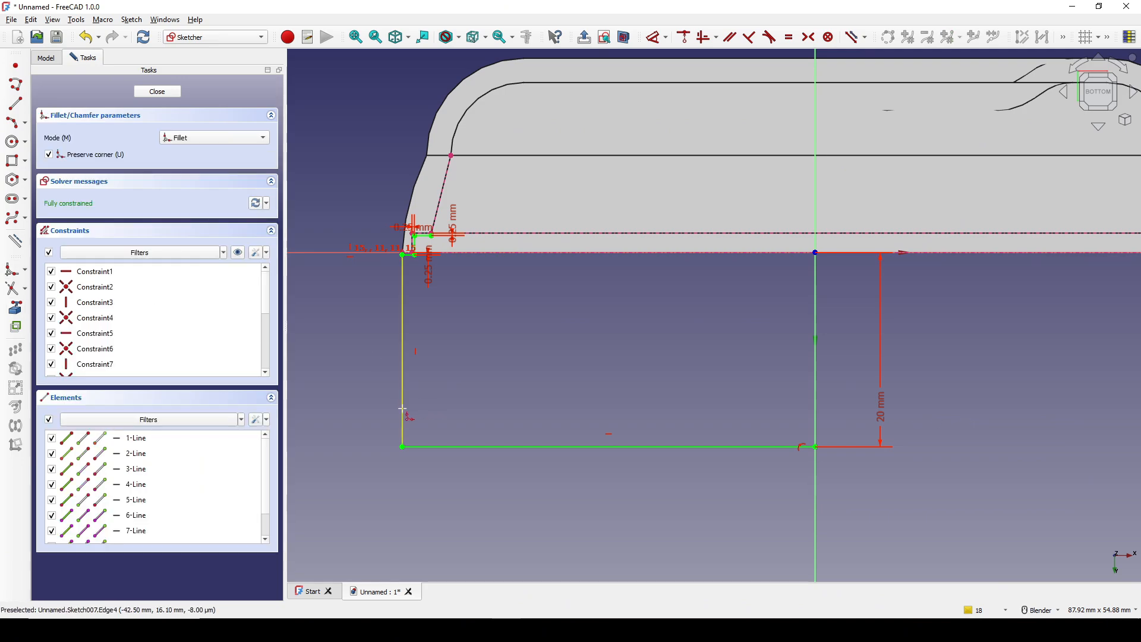
{"action": "left_click", "coordinate": [448, 442]}
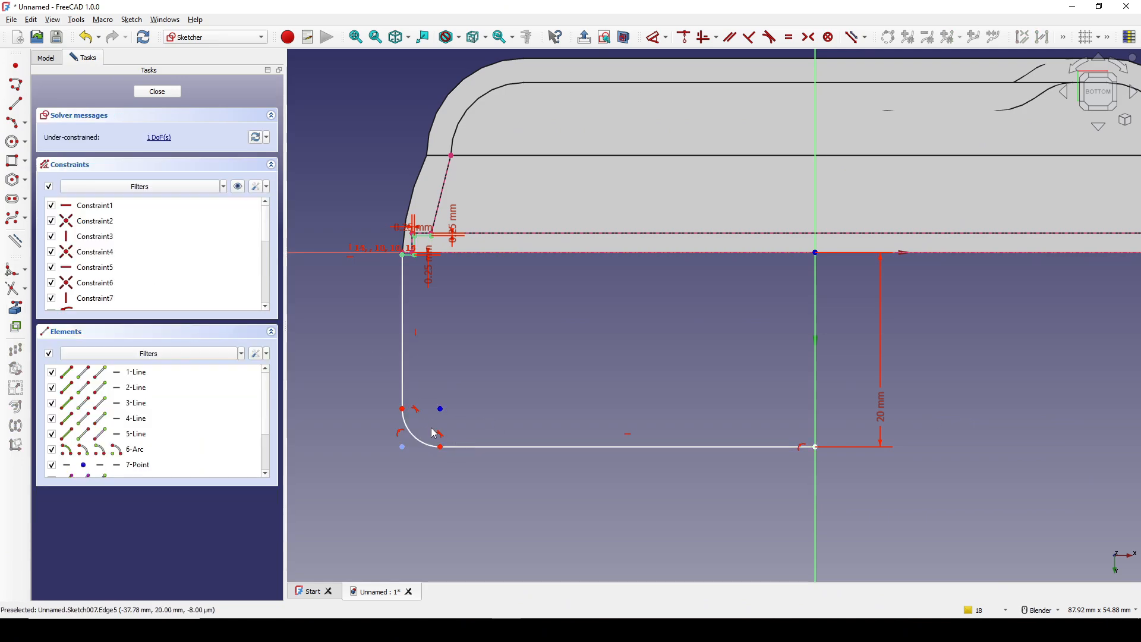
{"action": "left_click", "coordinate": [420, 442]}
{"action": "type", "text": "d"}
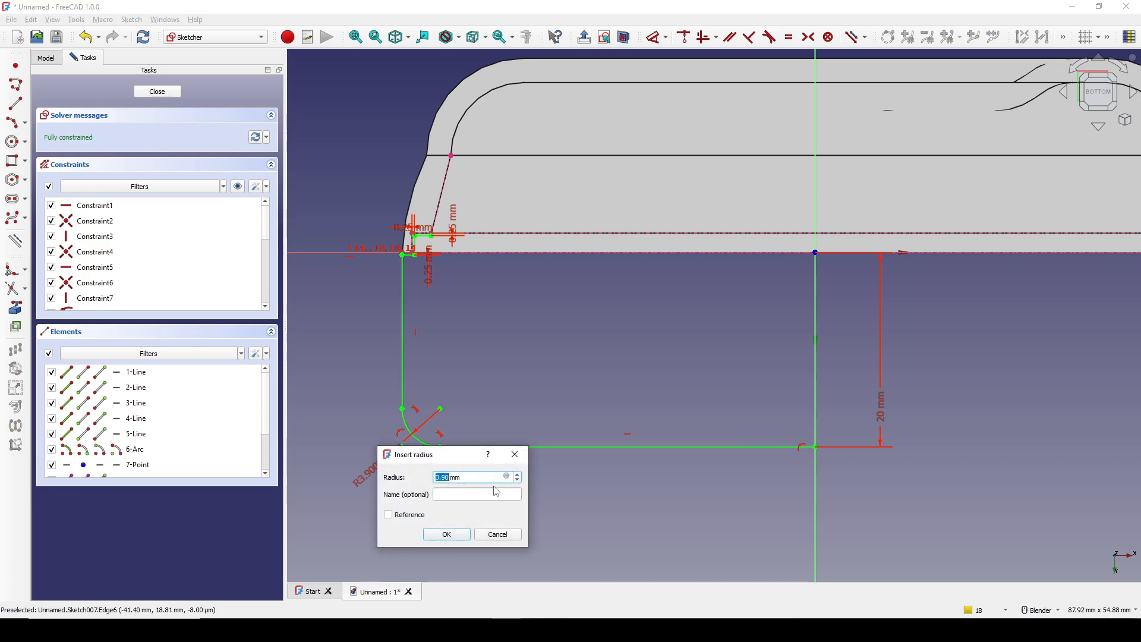
{"action": "type", "text": "5"}
{"action": "left_click", "coordinate": [447, 534]}
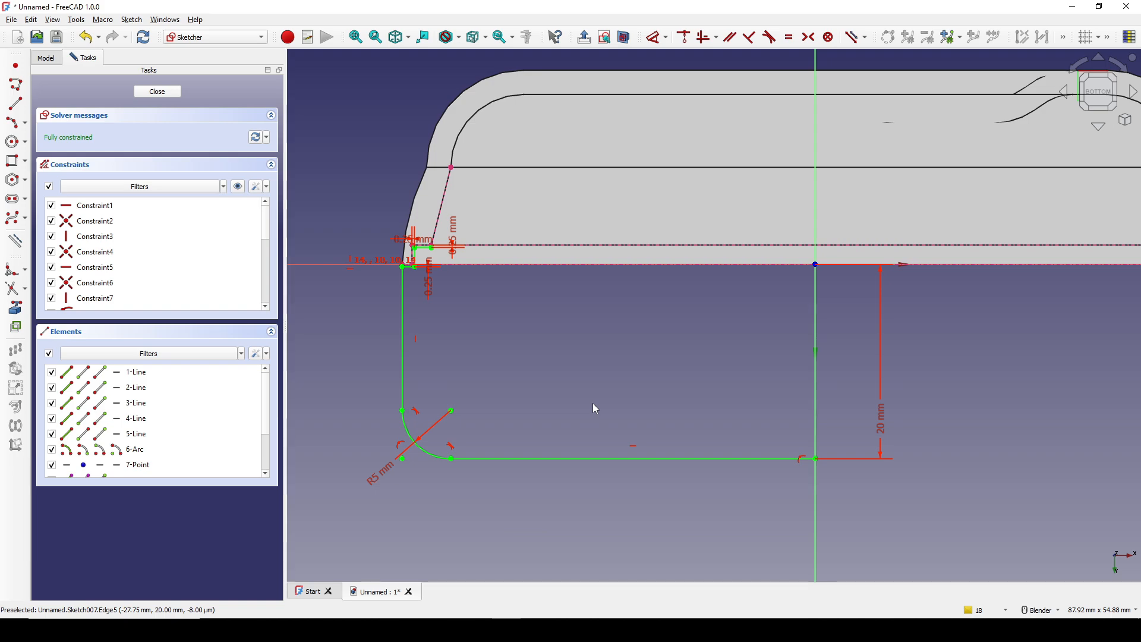
- Offset the bottom line, corner arc and outer vertical line by 2.5 mm in Arc mode with an offset constraint added
{"action": "left_click", "coordinate": [593, 459]}
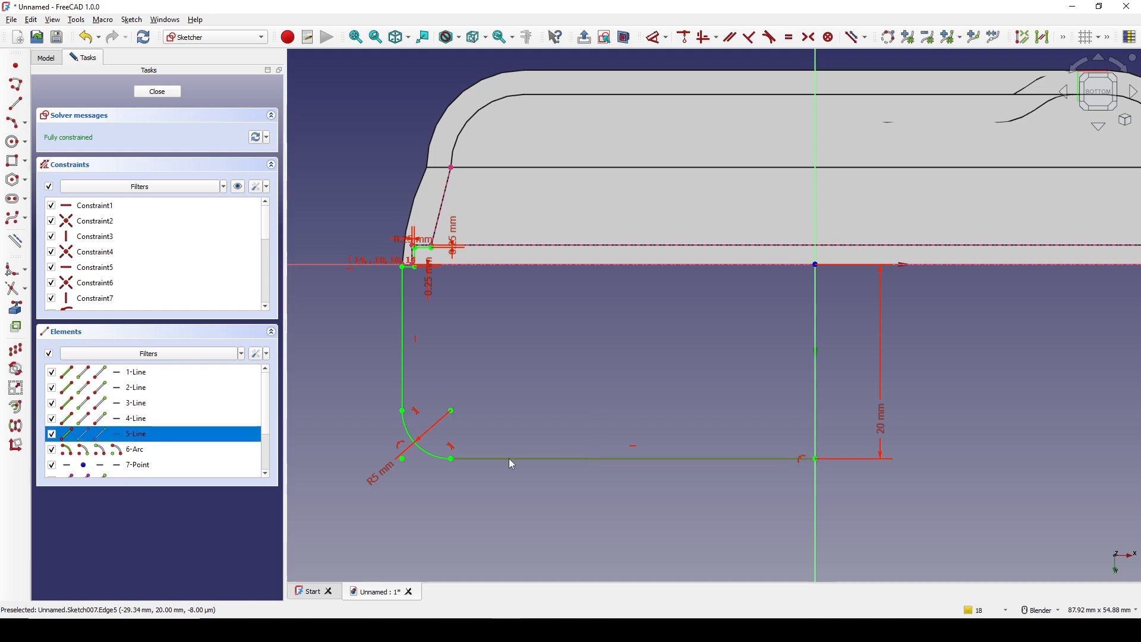
{"action": "left_click", "coordinate": [428, 459]}
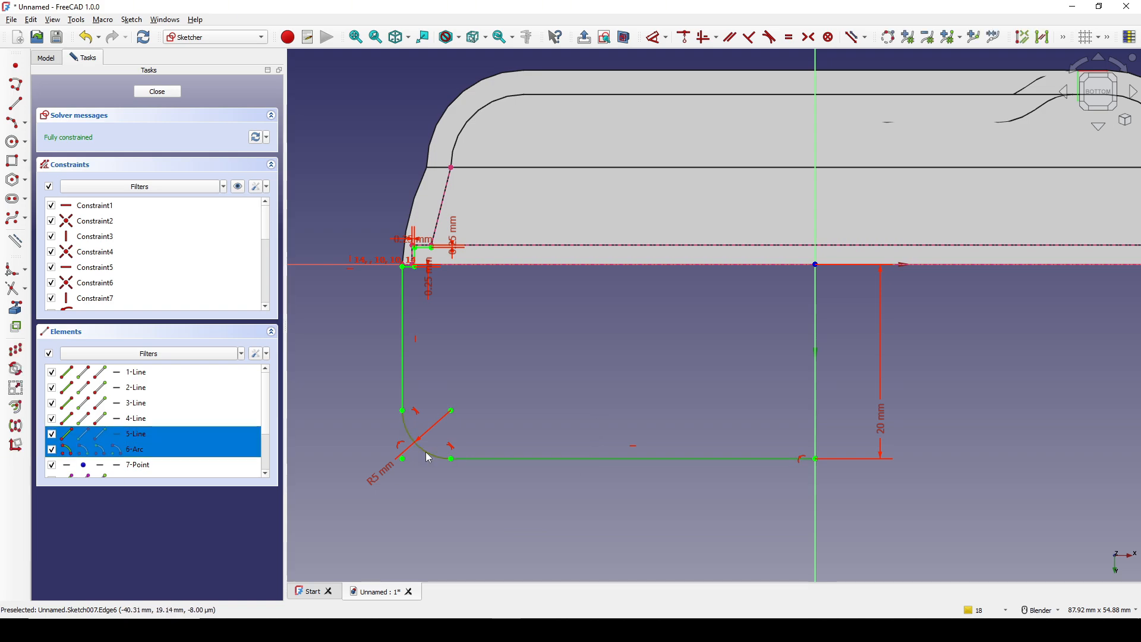
{"action": "left_click", "coordinate": [403, 389]}
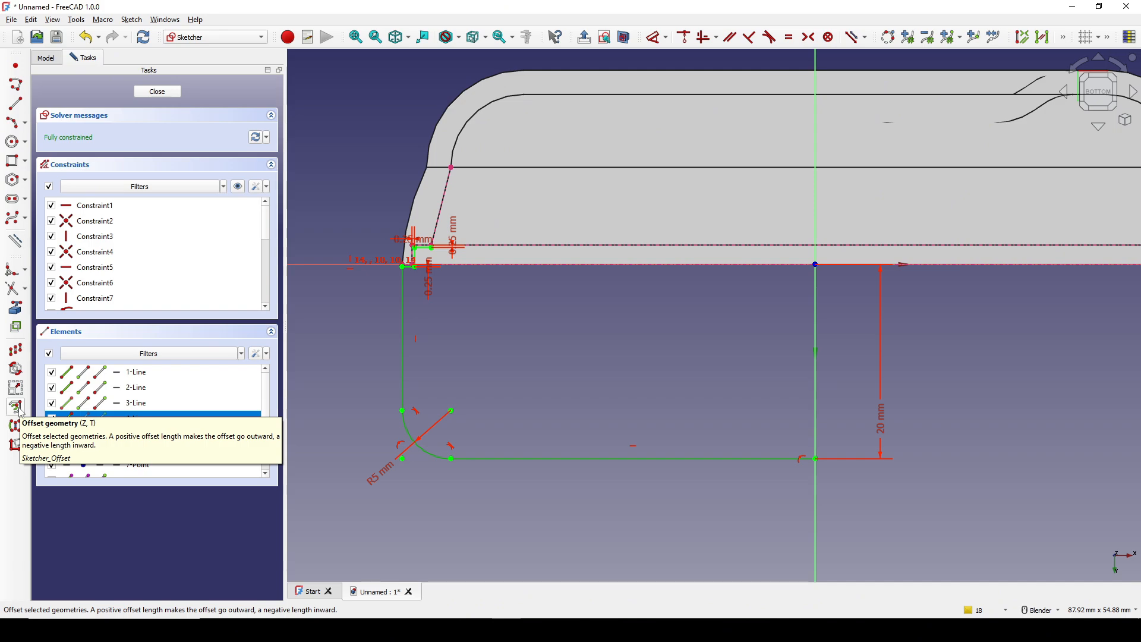
{"action": "key", "text": "z"}
{"action": "key", "text": "t"}
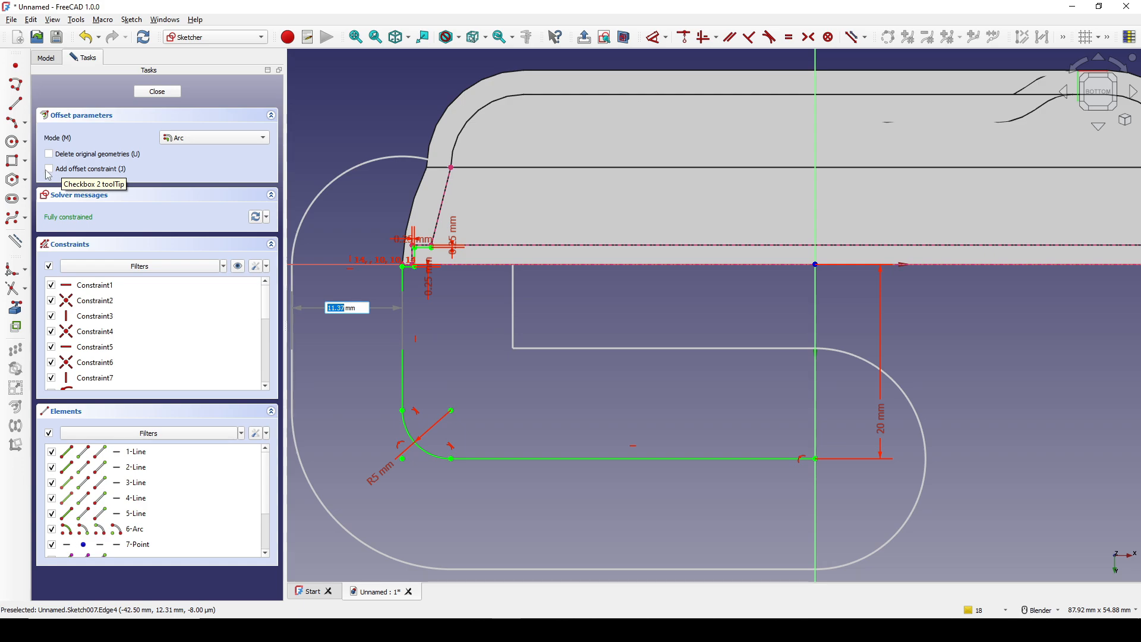
{"action": "left_click", "coordinate": [50, 170]}
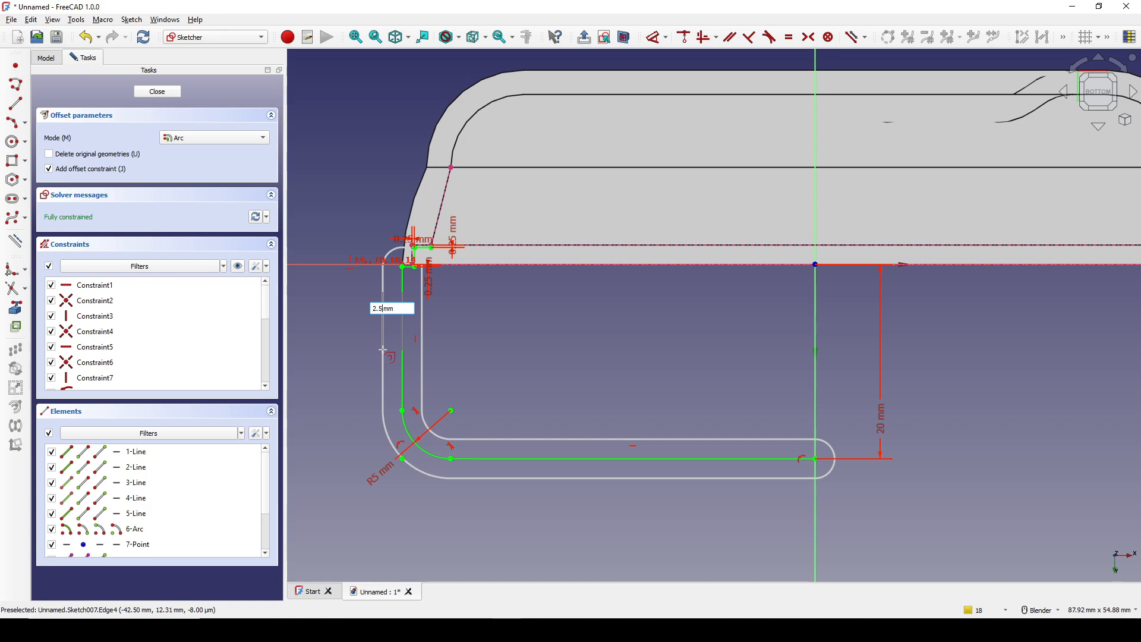
{"action": "key", "text": "Return"}
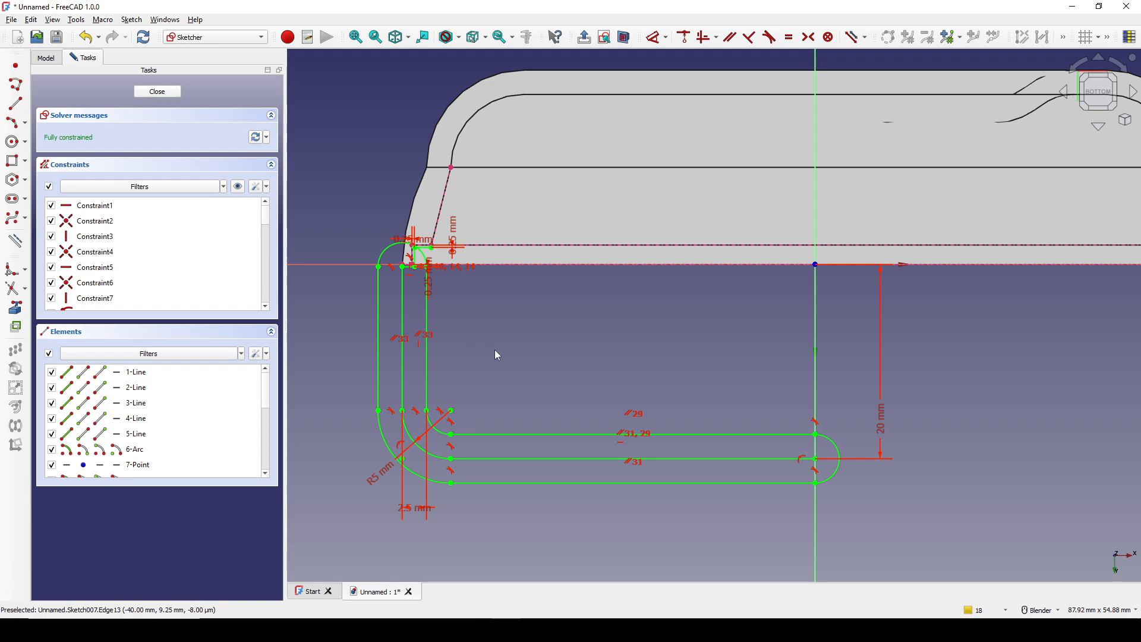
- Delete the offset's outer side line, outer corner arc, outer bottom line and rounded end caps, keeping only the inner offset profile
{"action": "middle_click_drag", "start_coordinate": [417, 323], "coordinate": [416, 315], "text": "shift"}
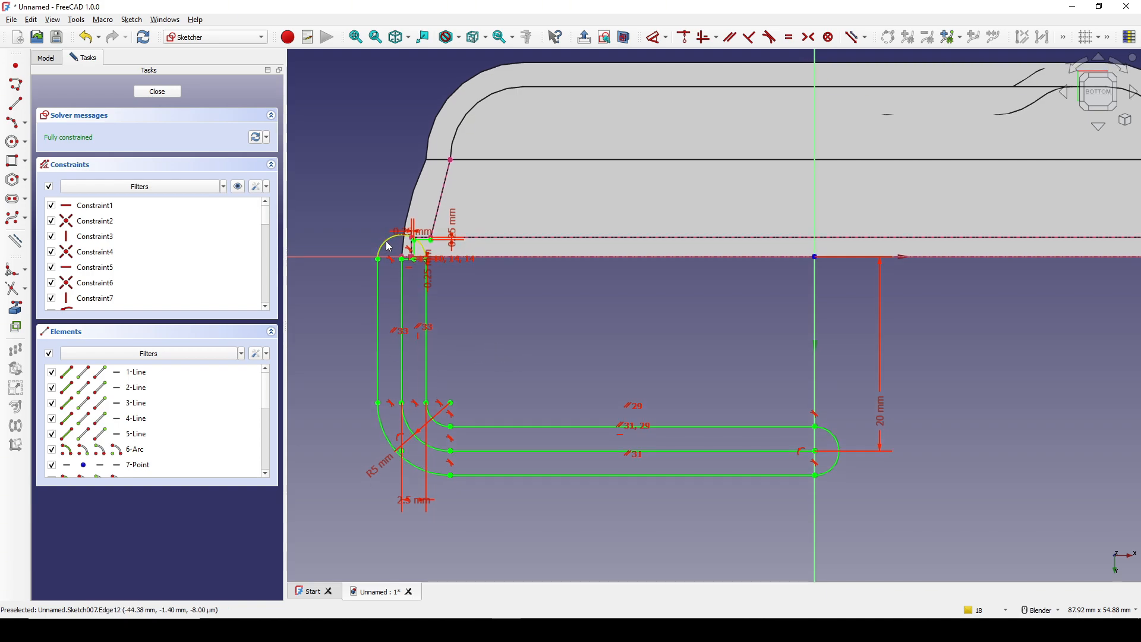
{"action": "left_click", "coordinate": [378, 297]}
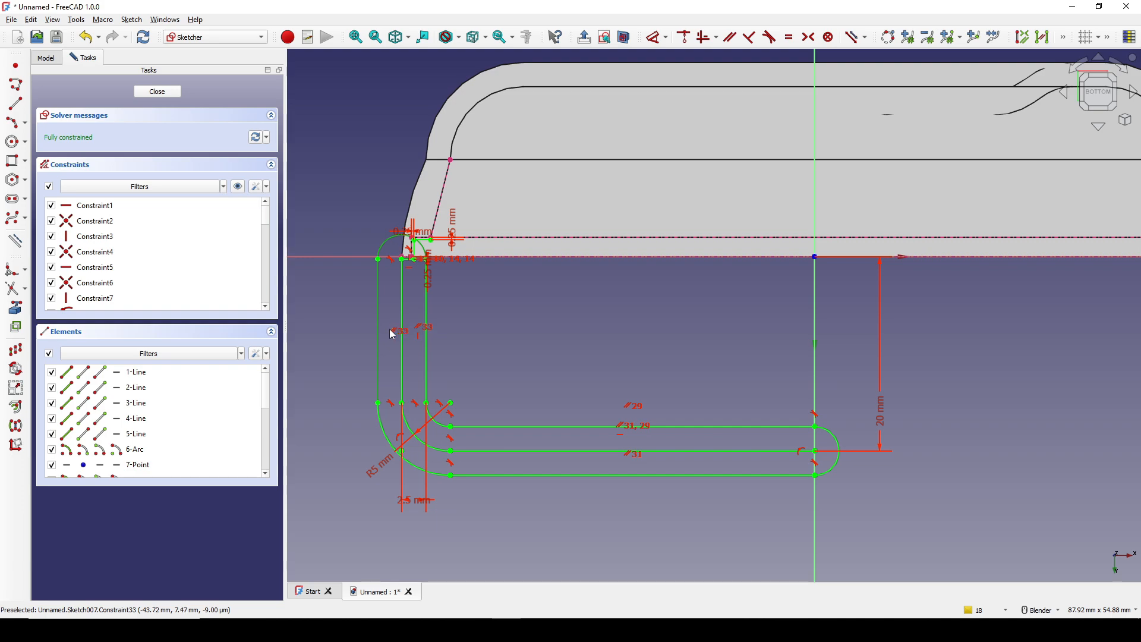
{"action": "key", "text": "Delete"}
{"action": "left_click", "coordinate": [389, 438]}
{"action": "key", "text": "Delete"}
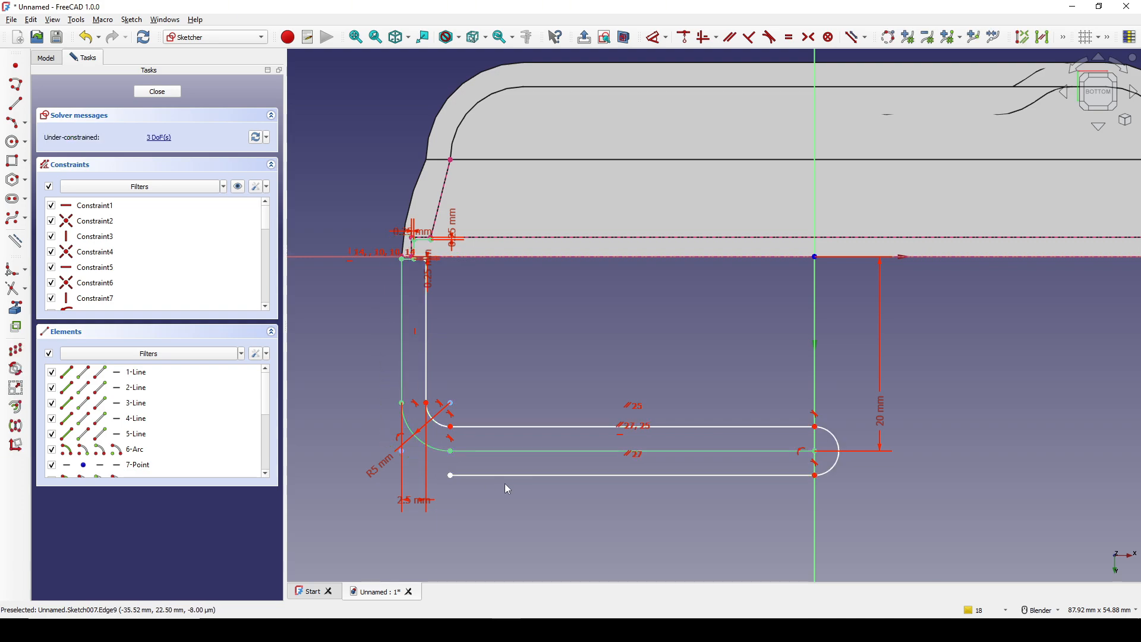
{"action": "left_click", "coordinate": [521, 475]}
{"action": "key", "text": "Delete"}
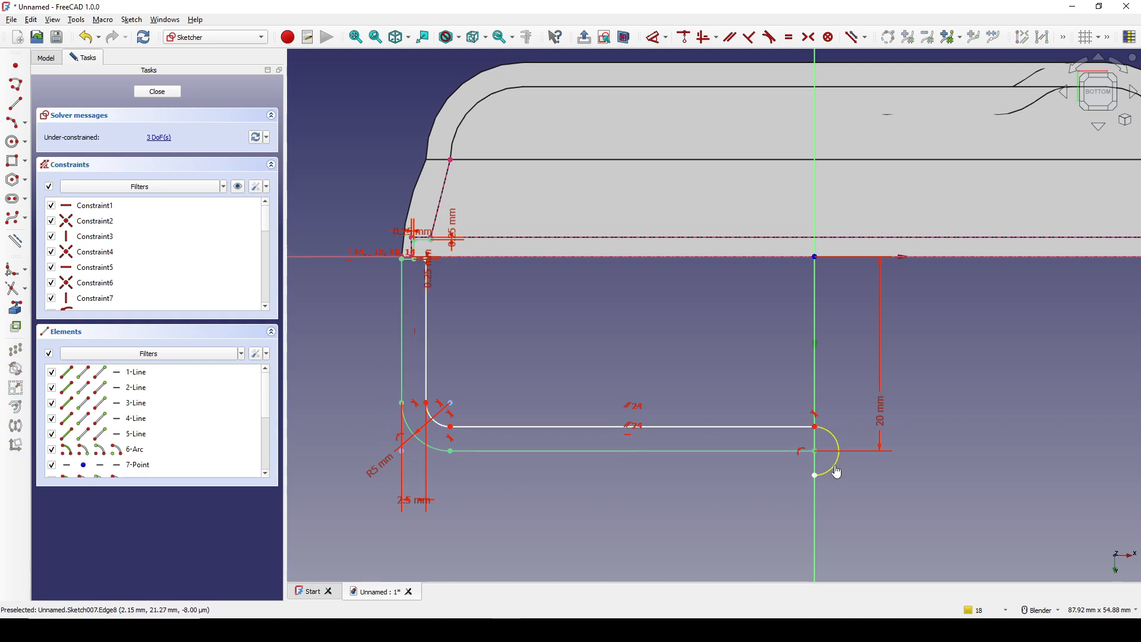
{"action": "left_click", "coordinate": [838, 472]}
{"action": "key", "text": "Delete"}
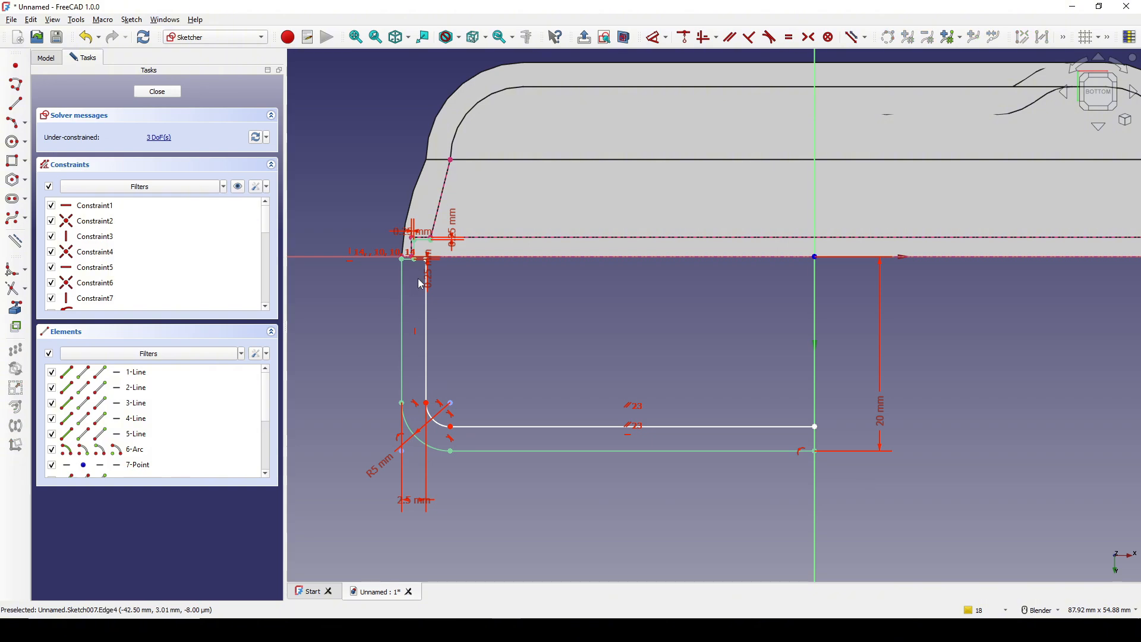
- Draw a slanted line from the inner offset wall's upper end to the inner end of the polyline's lip
{"action": "scroll", "coordinate": [420, 284], "scroll_direction": "up", "scroll_amount": 8}
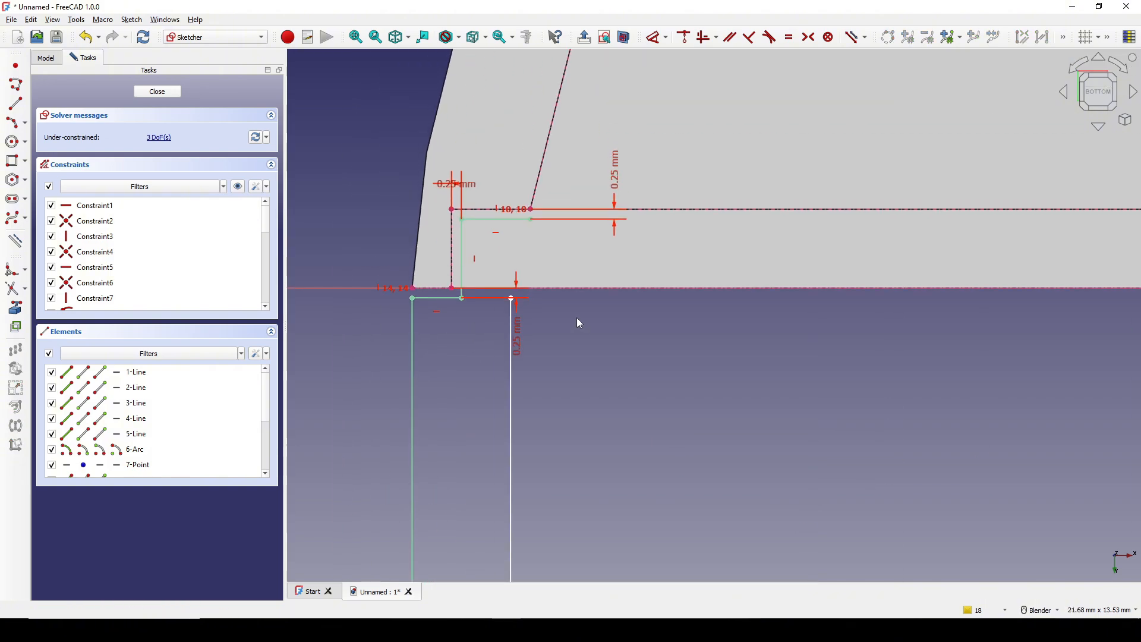
{"action": "left_click", "coordinate": [15, 103]}
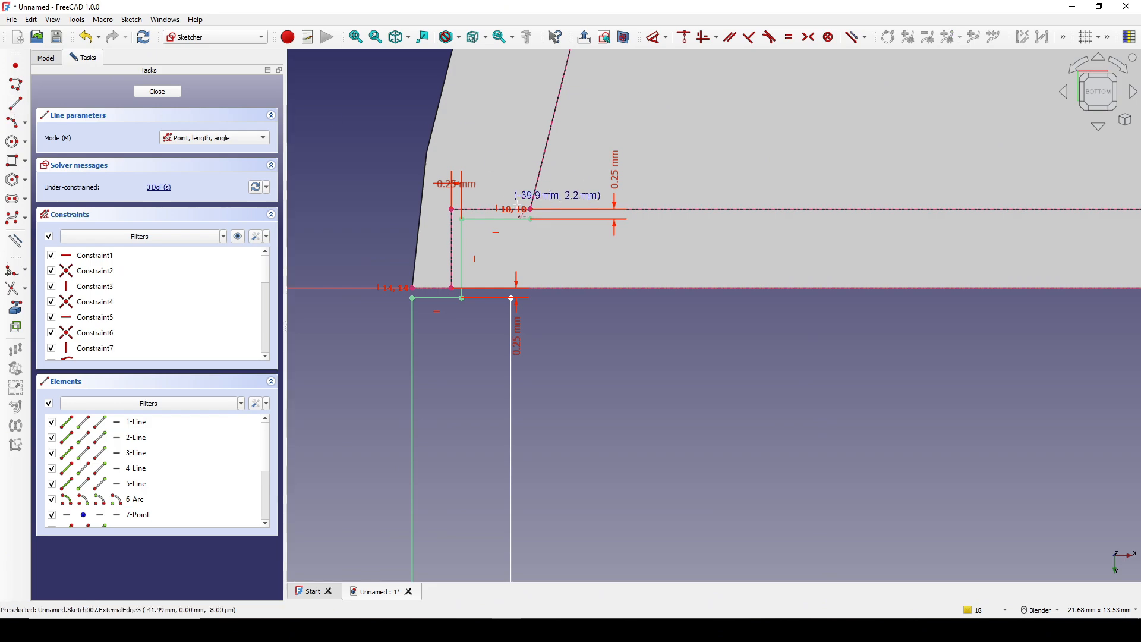
{"action": "scroll", "coordinate": [534, 238], "scroll_direction": "up", "scroll_amount": 2}
{"action": "left_click", "coordinate": [499, 327]}
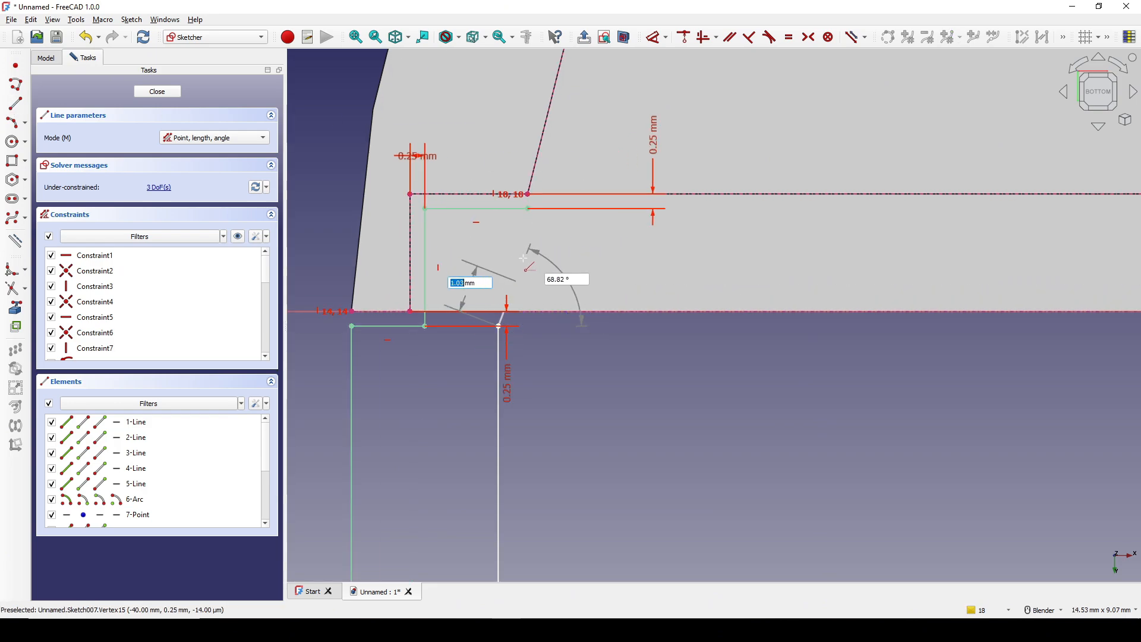
{"action": "left_click", "coordinate": [527, 210]}
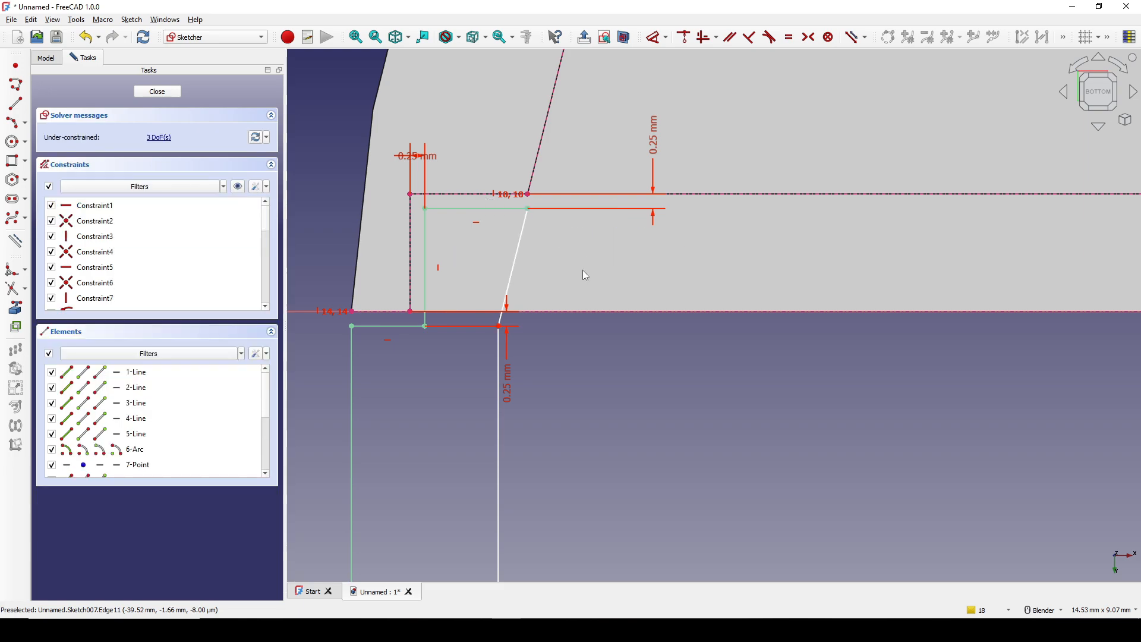
- Constrain the inner vertical wall line's length to 14.75 mm
{"action": "scroll", "coordinate": [582, 270], "scroll_direction": "down", "scroll_amount": 10}
{"action": "scroll", "coordinate": [611, 309], "scroll_direction": "up", "scroll_amount": 2}
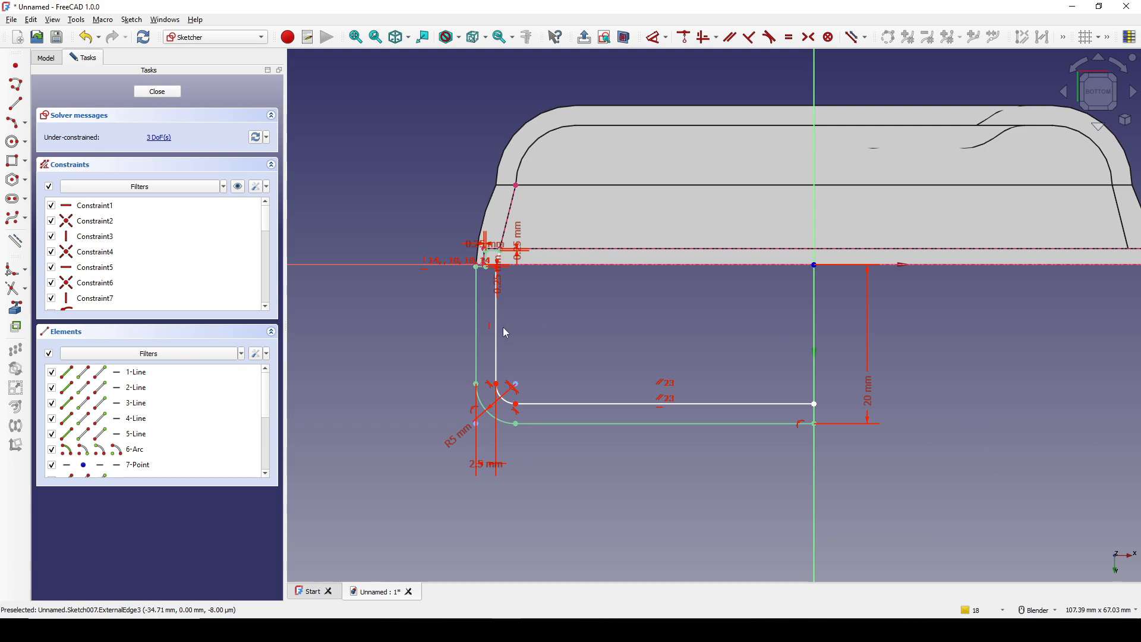
{"action": "left_click", "coordinate": [497, 329]}
{"action": "key", "text": "d"}
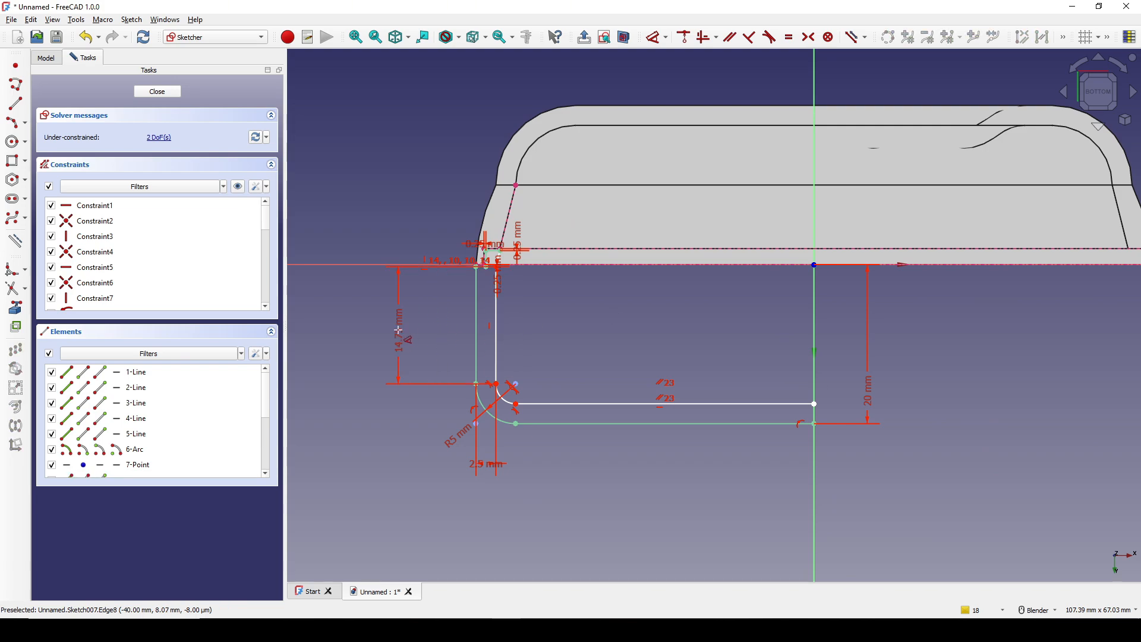
{"action": "left_click", "coordinate": [398, 330]}
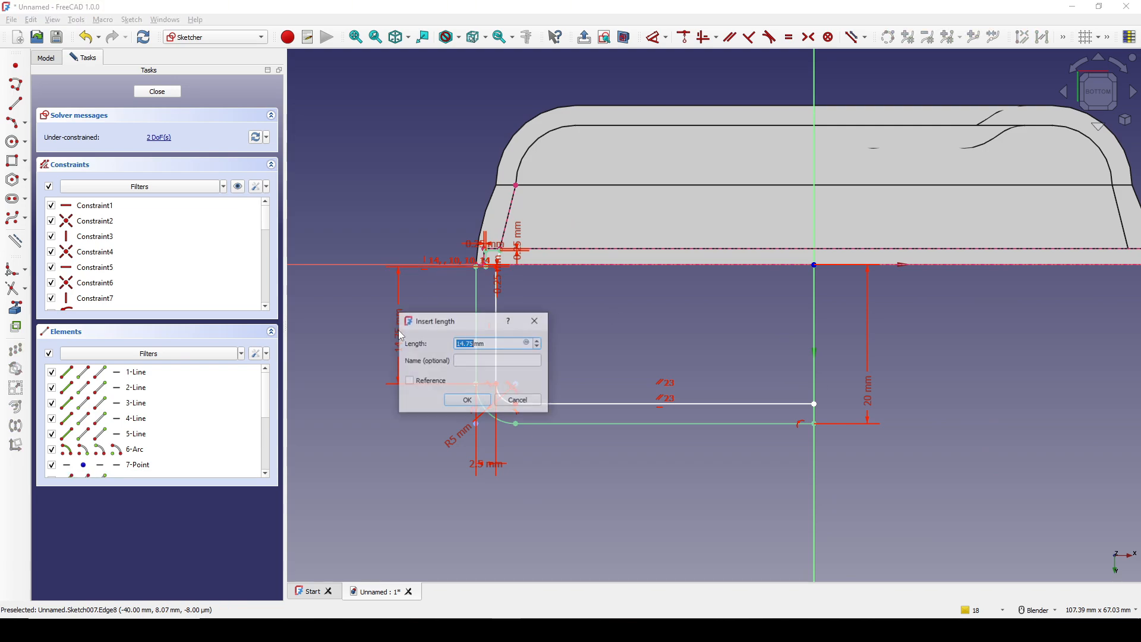
{"action": "left_click", "coordinate": [469, 401]}
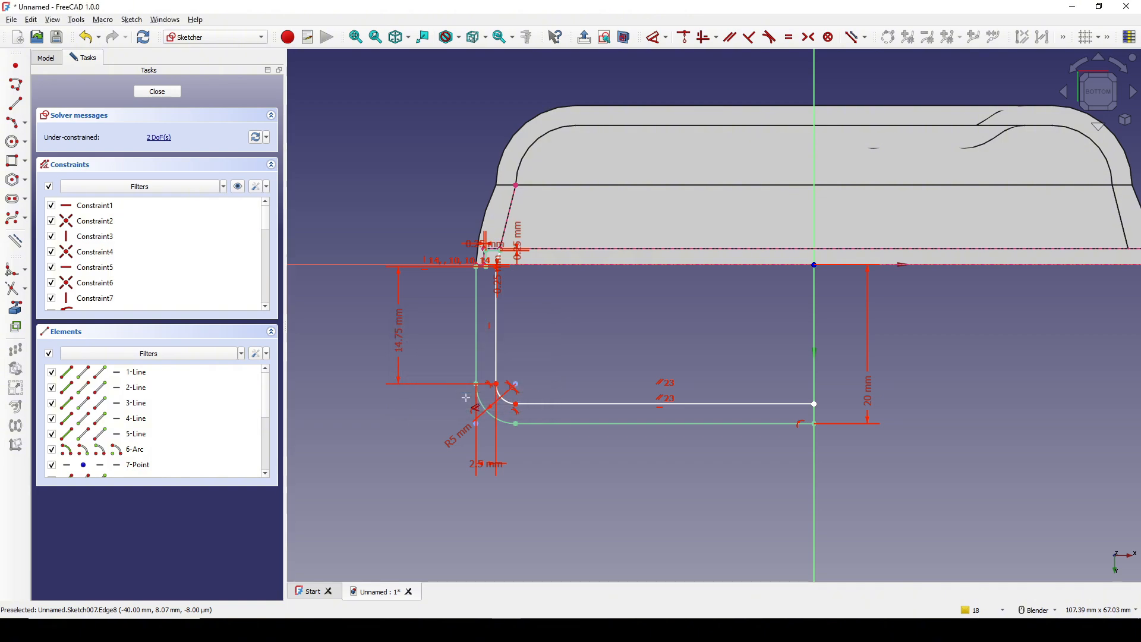
- Constrain the inner bottom line's length to 37.5 mm and try a further dimension on its endpoint at the vertical axis
{"action": "left_click", "coordinate": [581, 405]}
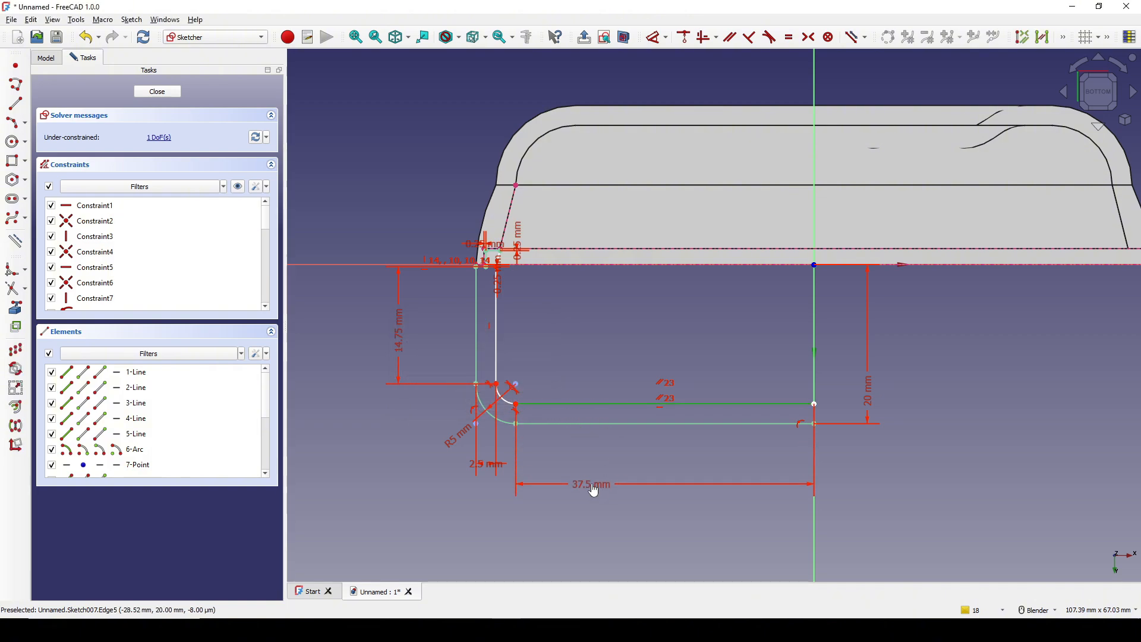
{"action": "left_click", "coordinate": [588, 485]}
{"action": "left_click", "coordinate": [670, 555]}
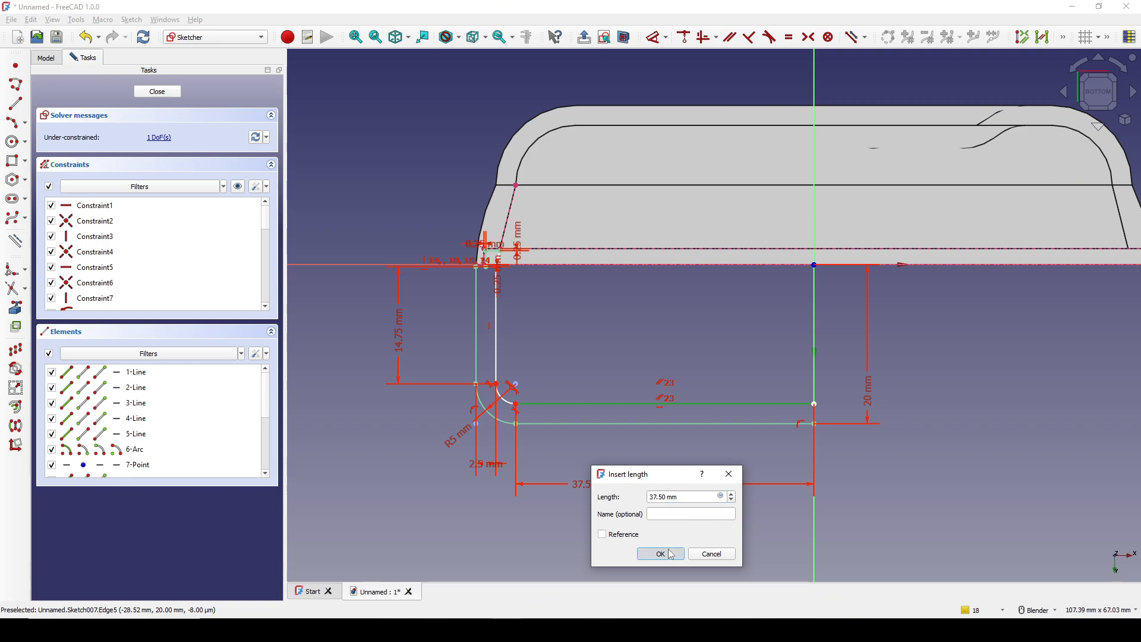
{"action": "left_click", "coordinate": [814, 405]}
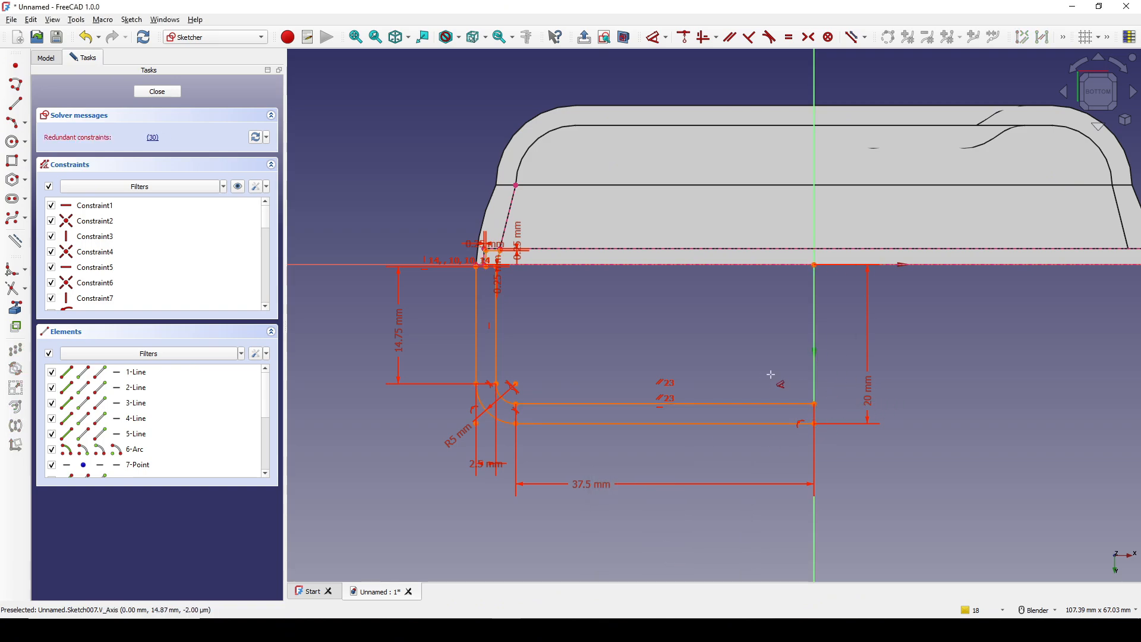
{"action": "key", "text": "Escape"}
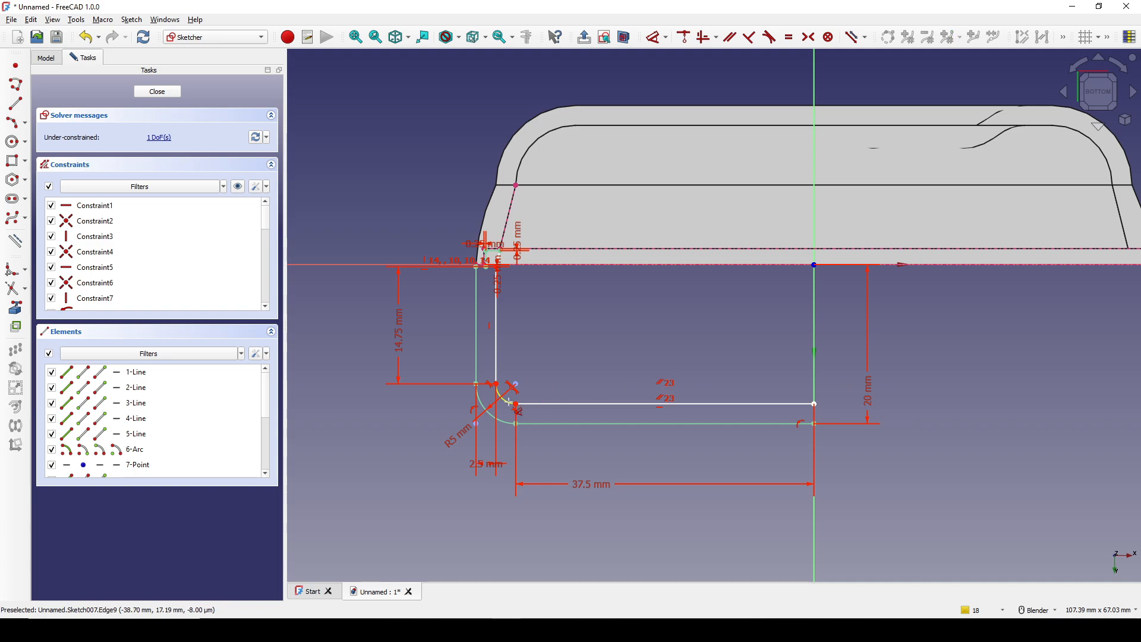
- Constrain the inner corner arc's radius to 2.50 mm and finish the sketch
{"action": "left_click", "coordinate": [508, 400]}
{"action": "left_click", "coordinate": [415, 469]}
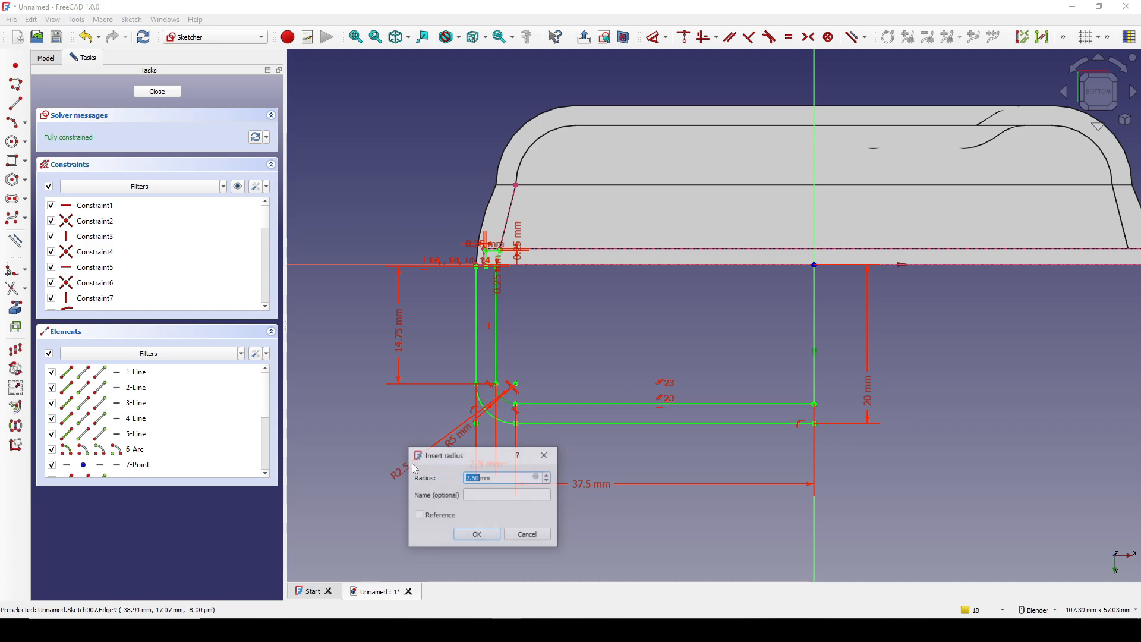
{"action": "left_click", "coordinate": [473, 533]}
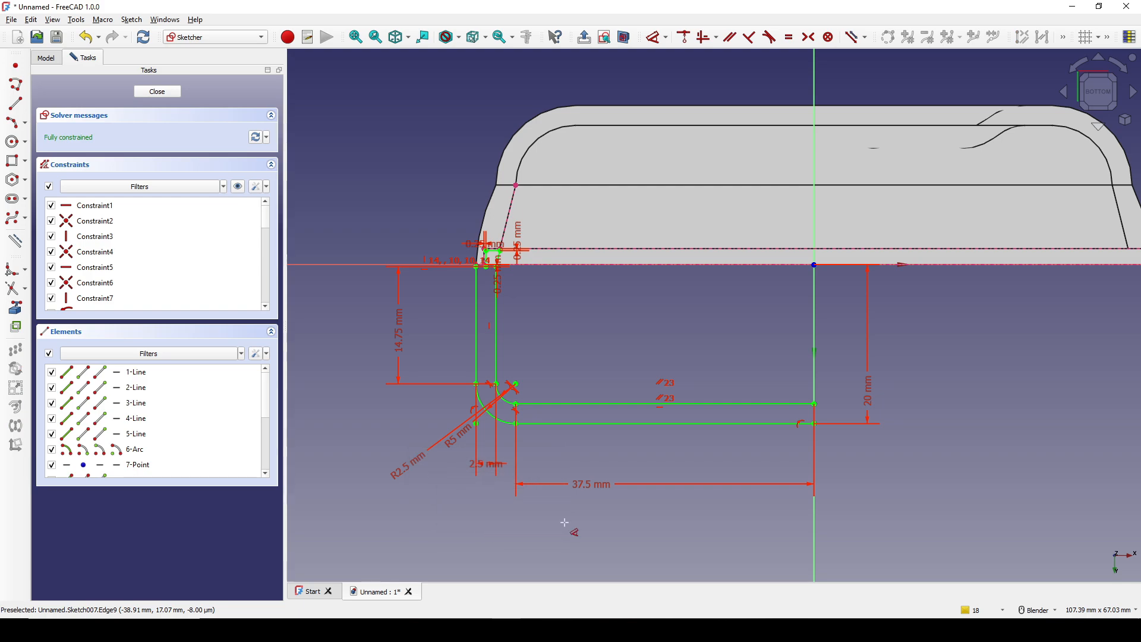
{"action": "middle_click_drag", "start_coordinate": [600, 303], "coordinate": [594, 305], "text": "shift"}
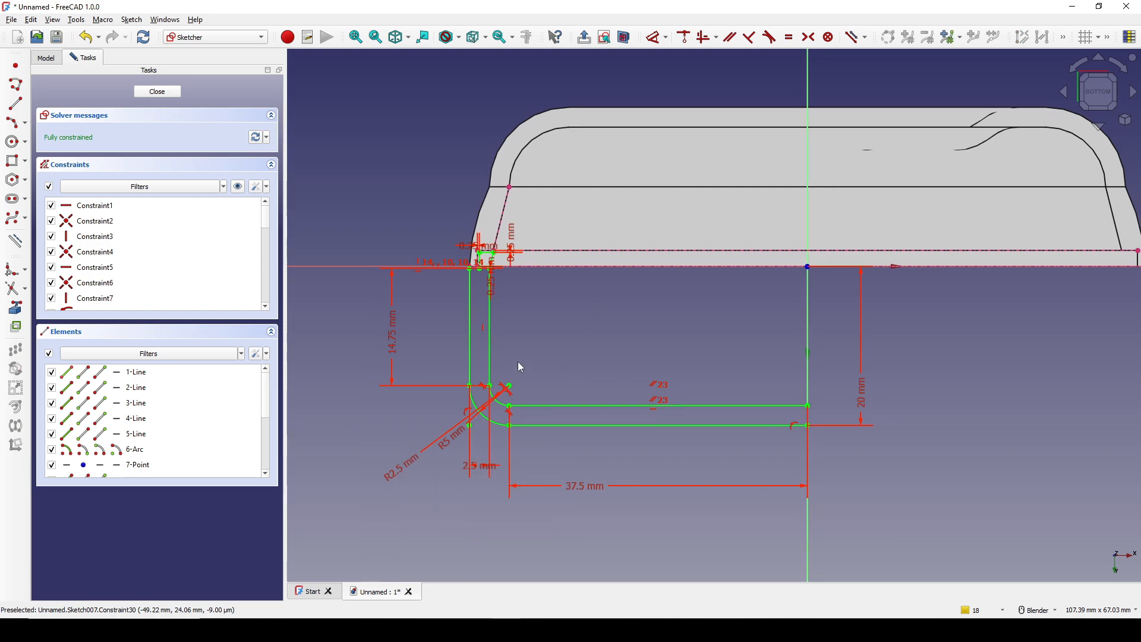
{"action": "middle_click_drag", "start_coordinate": [565, 347], "coordinate": [550, 346], "text": "shift"}
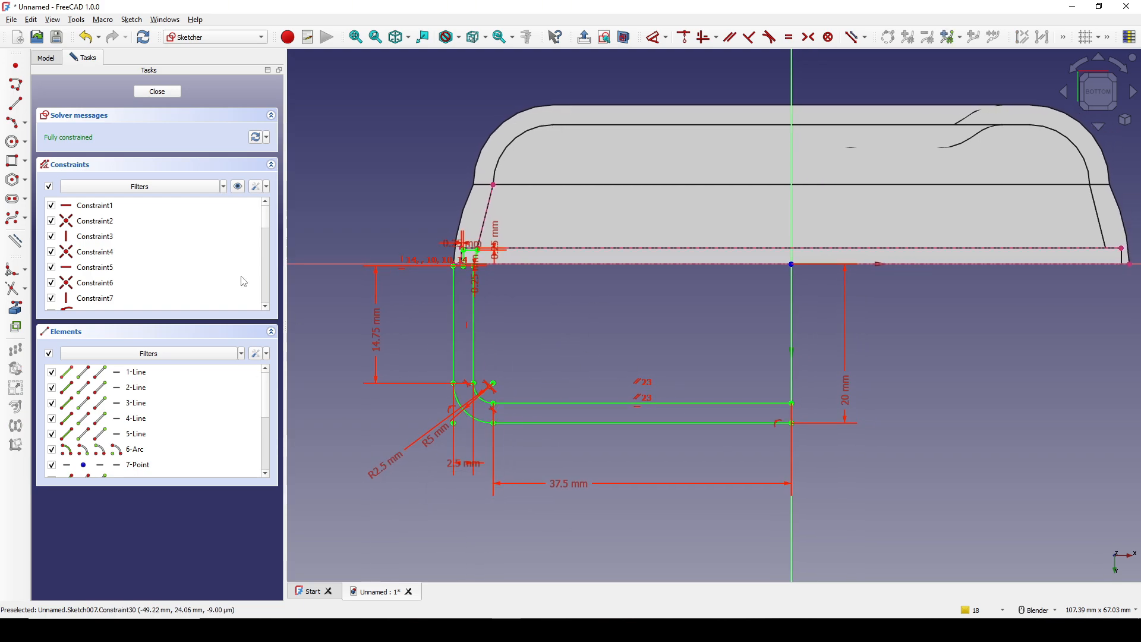
{"action": "left_click", "coordinate": [157, 91]}
- Start a Part Sweep with Sketch007 as its profile
{"action": "mouse_move", "coordinate": [600, 261]}
{"action": "middle_mouse_down"}
{"action": "mouse_move", "coordinate": [618, 234]}
{"action": "mouse_move", "coordinate": [661, 299]}
{"action": "mouse_move", "coordinate": [727, 343]}
{"action": "middle_mouse_up"}
{"action": "middle_click_drag", "start_coordinate": [475, 502], "coordinate": [496, 425]}
{"action": "left_click", "coordinate": [476, 425]}
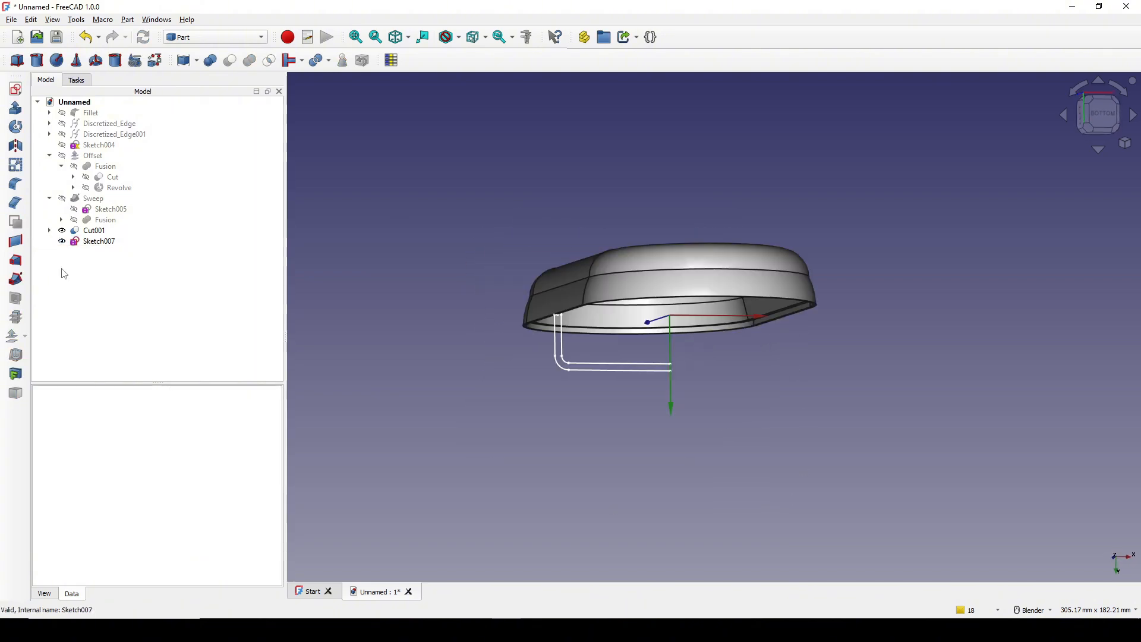
{"action": "left_click", "coordinate": [16, 279]}
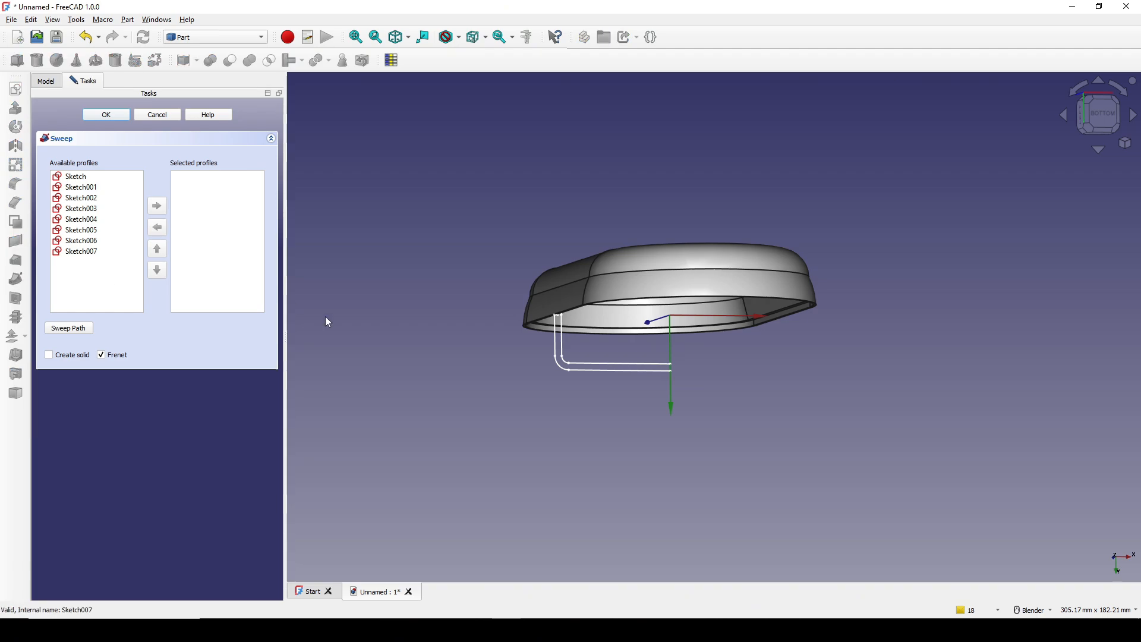
{"action": "scroll", "coordinate": [610, 356], "scroll_direction": "up", "scroll_amount": 2}
{"action": "double_click", "coordinate": [89, 252]}
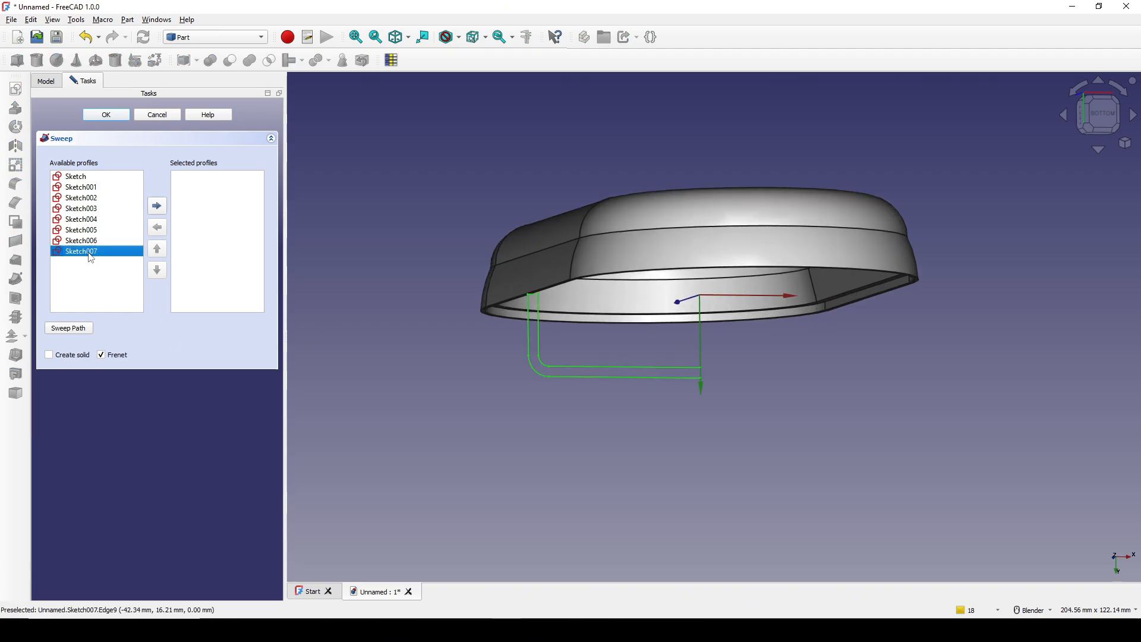
{"action": "middle_click_drag", "start_coordinate": [591, 343], "coordinate": [621, 326]}
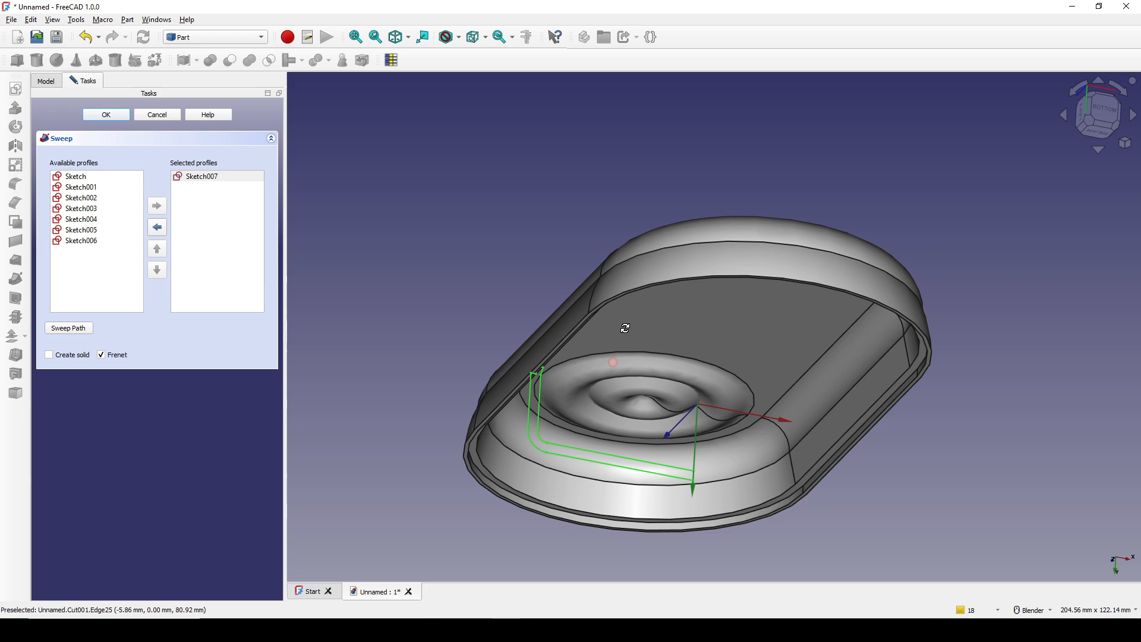
- Begin the sweep path with the lid's straight outer rim edge where the profile sketch meets the rim
{"action": "left_click", "coordinate": [78, 330]}
{"action": "middle_click_drag", "start_coordinate": [707, 380], "coordinate": [715, 343]}
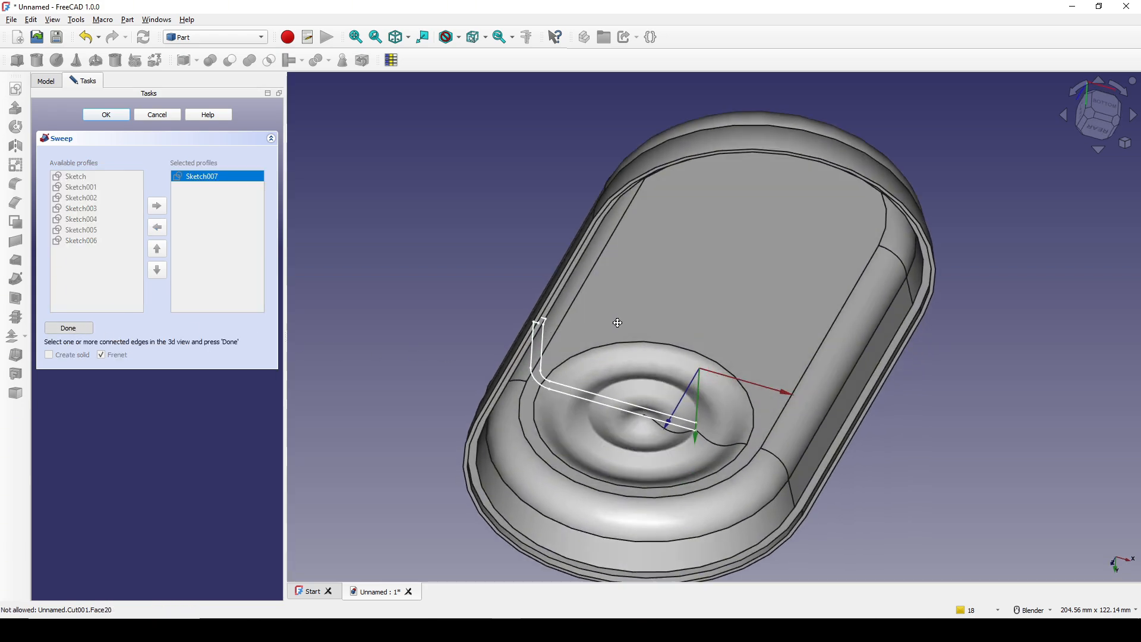
{"action": "scroll", "coordinate": [624, 326], "scroll_direction": "up", "scroll_amount": 2}
{"action": "scroll", "coordinate": [612, 297], "scroll_direction": "down", "scroll_amount": 1}
{"action": "middle_click_drag", "start_coordinate": [641, 313], "coordinate": [696, 268]}
{"action": "scroll", "coordinate": [627, 276], "scroll_direction": "up", "scroll_amount": 2}
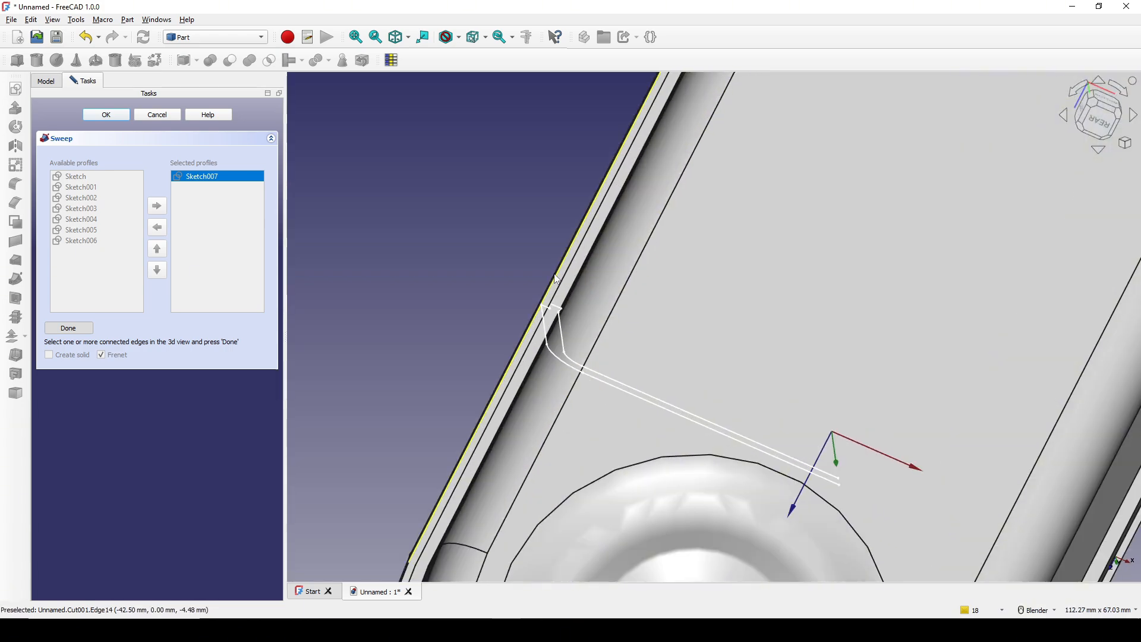
{"action": "left_click", "coordinate": [554, 275]}
{"action": "scroll", "coordinate": [626, 276], "scroll_direction": "down", "scroll_amount": 5}
{"action": "middle_click_drag", "start_coordinate": [729, 232], "coordinate": [641, 342], "text": "shift"}
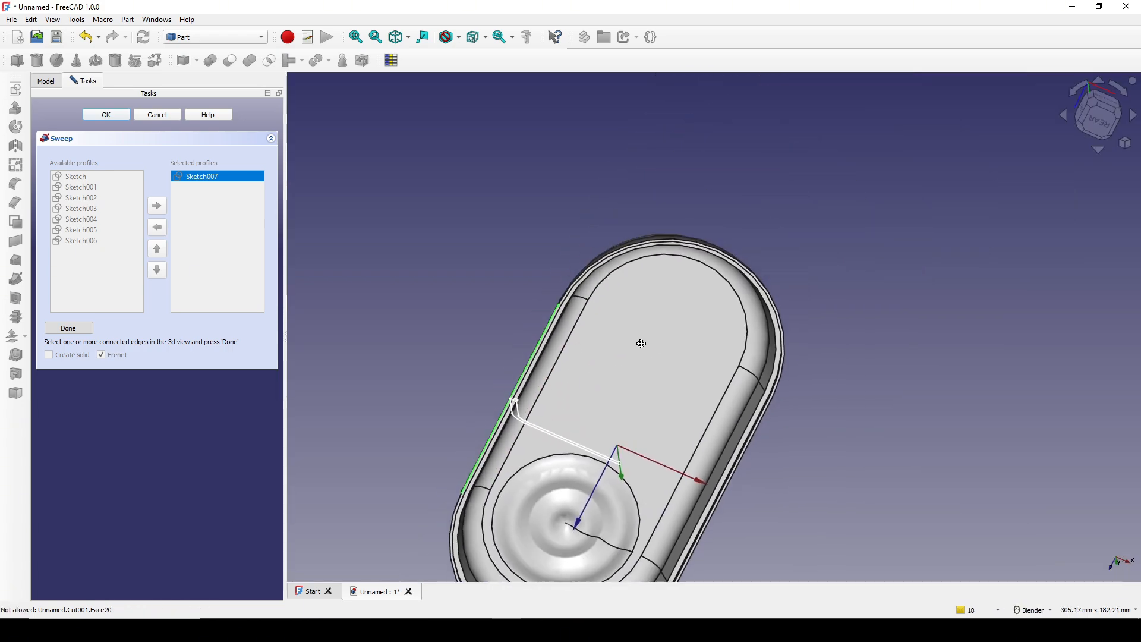
- Add the outer rim edge around the lid's rounded end opposite the rippled recess to the sweep path
{"action": "scroll", "coordinate": [639, 344], "scroll_direction": "up", "scroll_amount": 3}
{"action": "middle_click_drag", "start_coordinate": [599, 248], "coordinate": [698, 231]}
{"action": "scroll", "coordinate": [598, 239], "scroll_direction": "up", "scroll_amount": 3}
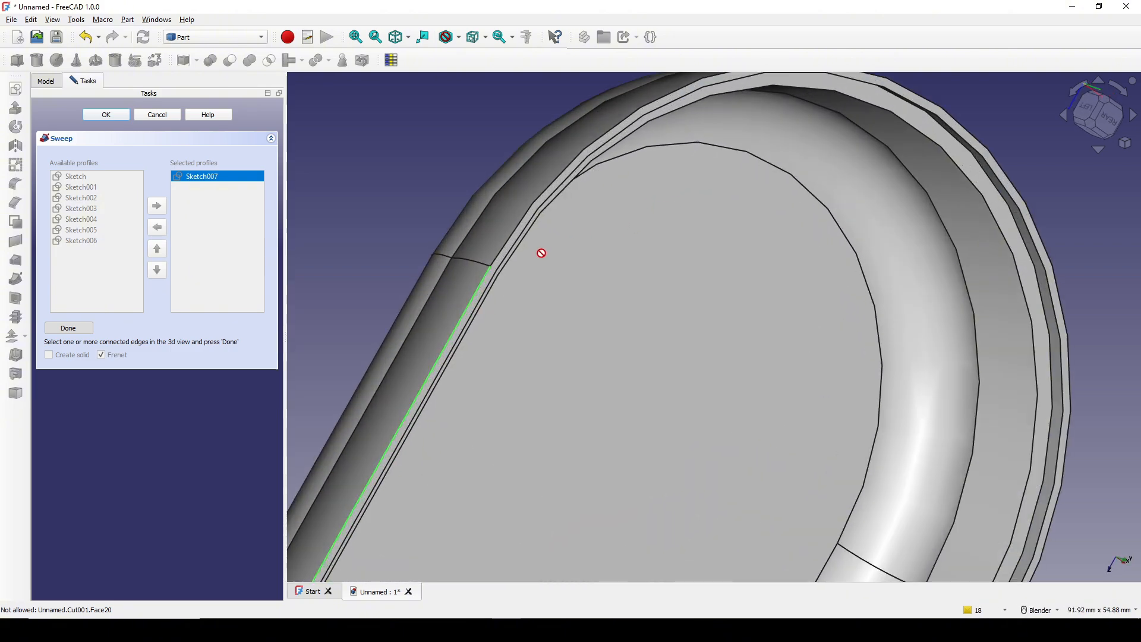
{"action": "left_click", "coordinate": [509, 243], "text": "ctrl"}
{"action": "scroll", "coordinate": [766, 362], "scroll_direction": "down", "scroll_amount": 4}
{"action": "middle_click_drag", "start_coordinate": [833, 393], "coordinate": [794, 155], "text": "shift"}
{"action": "scroll", "coordinate": [809, 256], "scroll_direction": "up", "scroll_amount": 2}
{"action": "scroll", "coordinate": [825, 295], "scroll_direction": "up", "scroll_amount": 1}
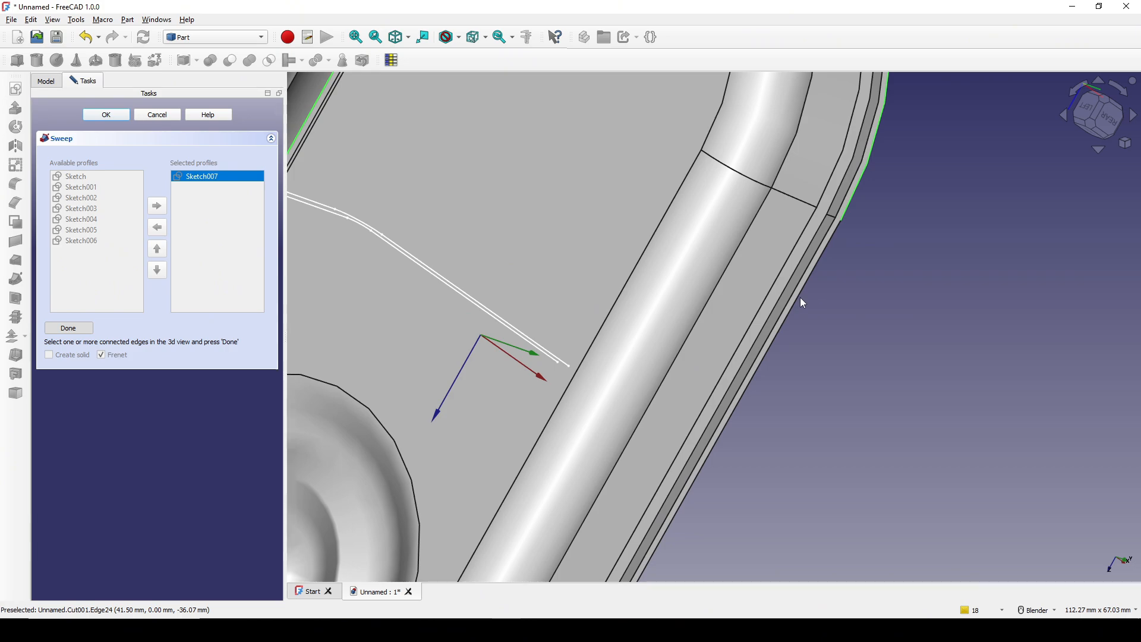
- Add the opposite straight outer rim edge and the rounded rim edge at the recess end to close the path loop
{"action": "left_click", "coordinate": [797, 297], "text": "ctrl"}
{"action": "scroll", "coordinate": [803, 304], "scroll_direction": "down", "scroll_amount": 4}
{"action": "middle_click_drag", "start_coordinate": [803, 304], "coordinate": [572, 315]}
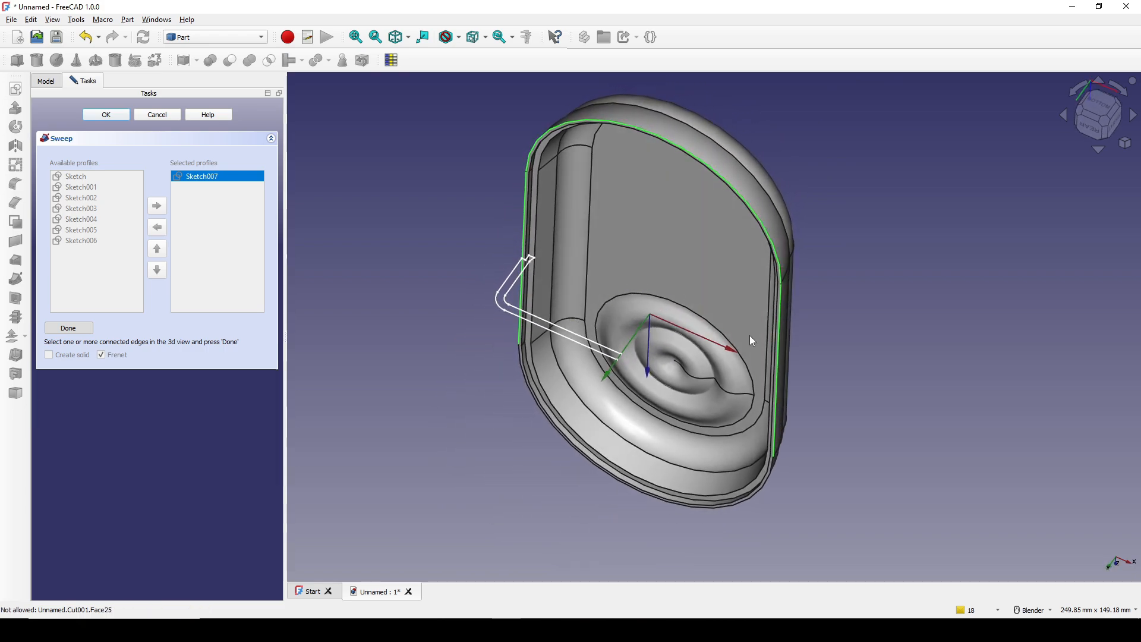
{"action": "scroll", "coordinate": [762, 382], "scroll_direction": "up", "scroll_amount": 6}
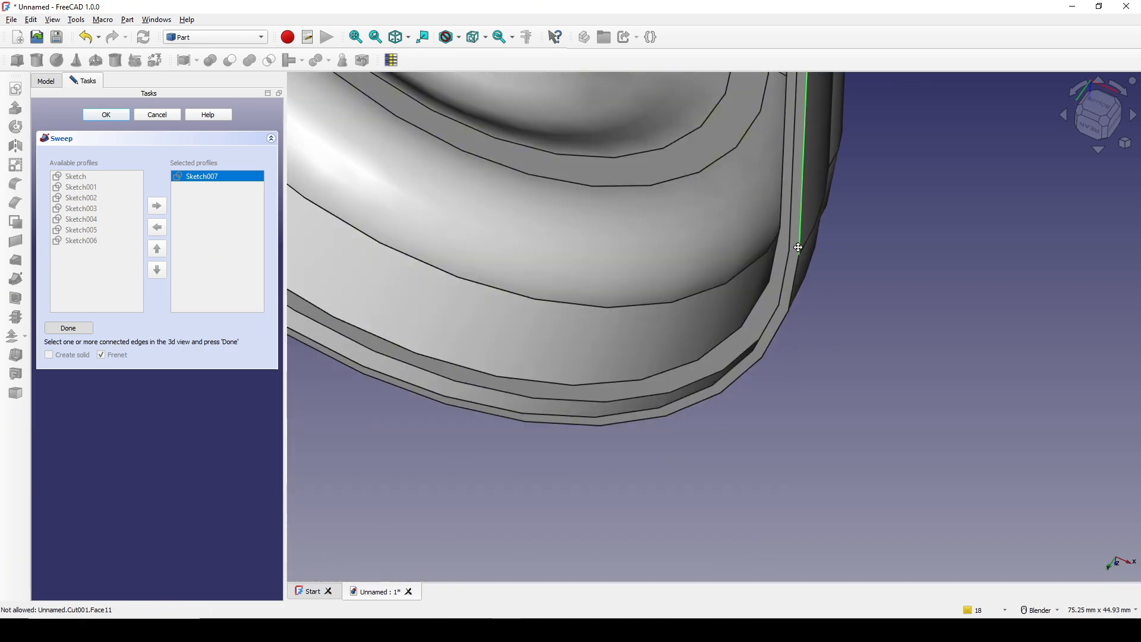
{"action": "middle_click_drag", "start_coordinate": [798, 247], "coordinate": [800, 237], "text": "shift"}
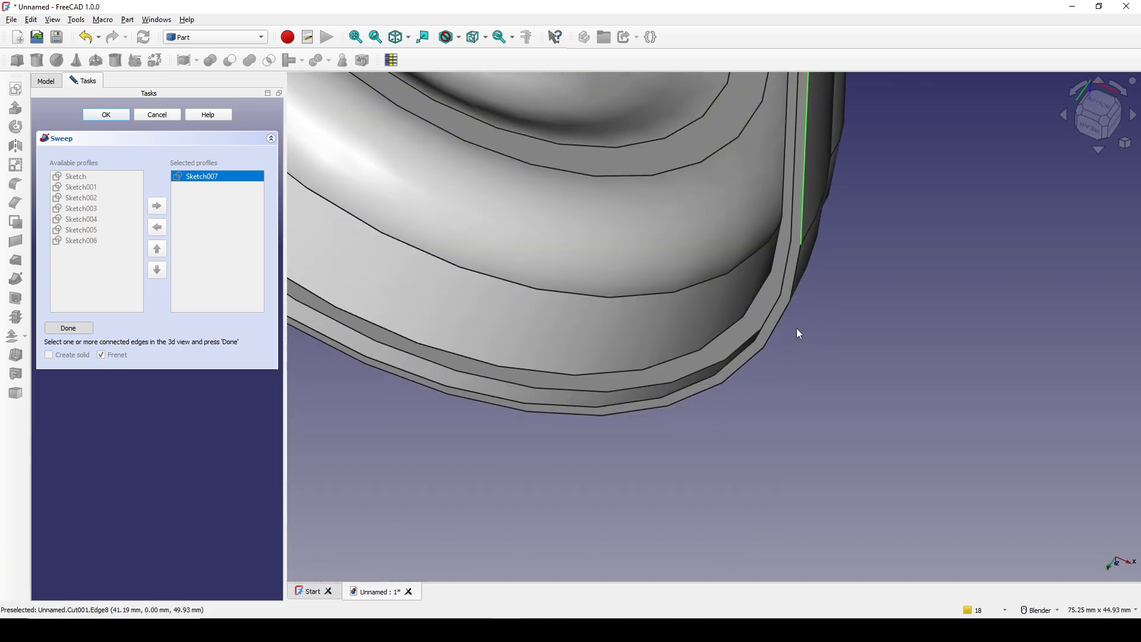
{"action": "left_click", "coordinate": [765, 346], "text": "ctrl"}
{"action": "scroll", "coordinate": [735, 349], "scroll_direction": "down", "scroll_amount": 3}
{"action": "scroll", "coordinate": [618, 286], "scroll_direction": "down", "scroll_amount": 5}
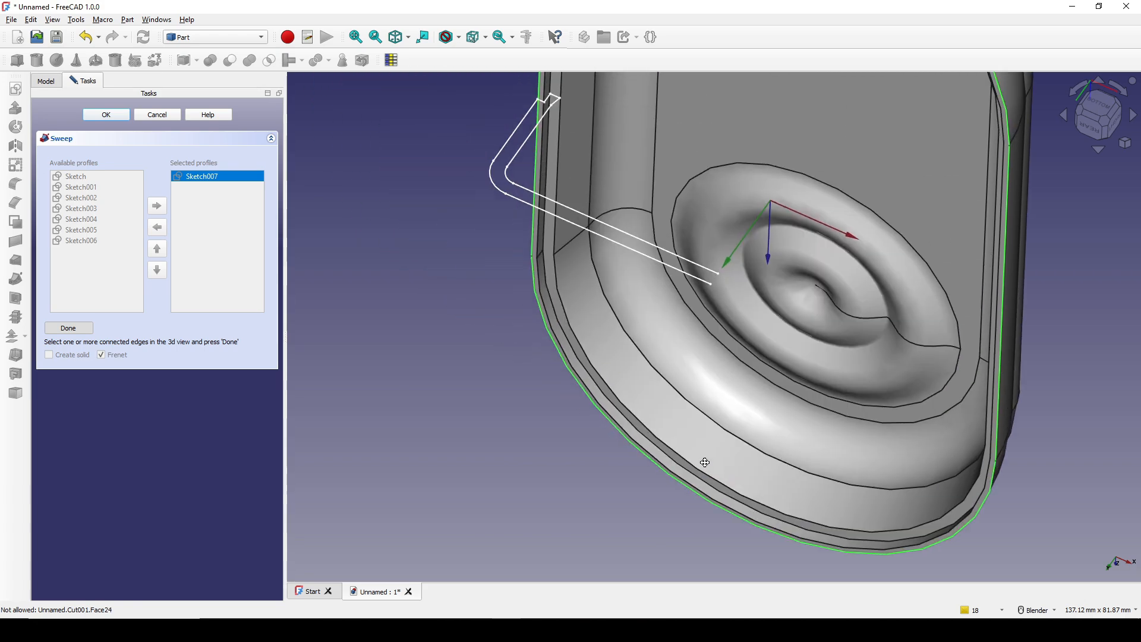
- Accept the path and create the lower half as a solid Frenet sweep
{"action": "left_click", "coordinate": [83, 330]}
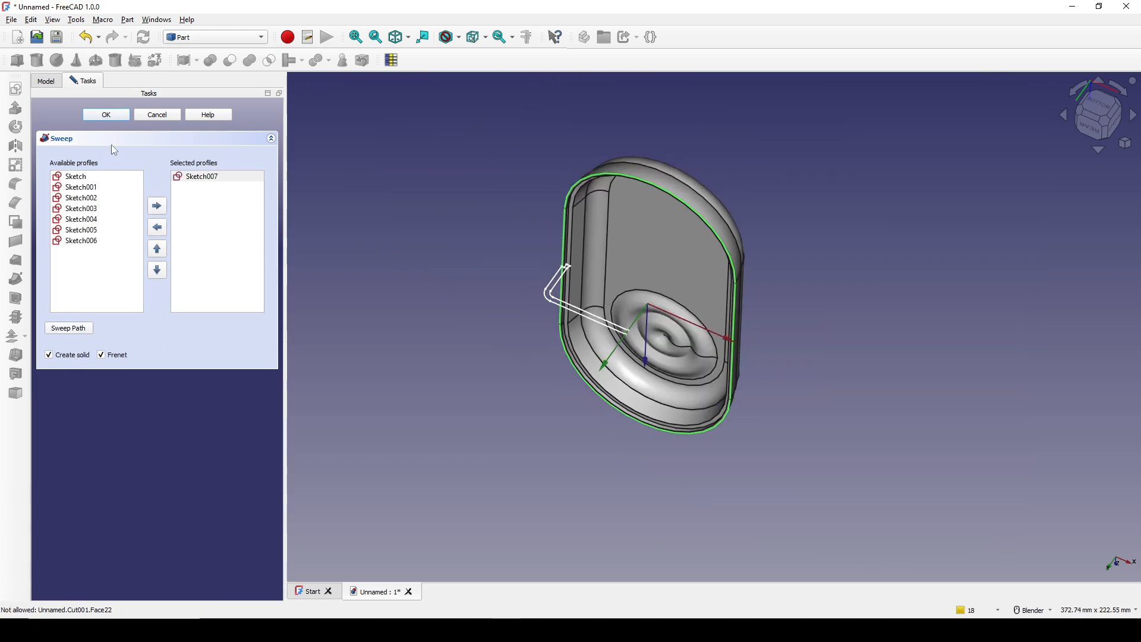
{"action": "left_click", "coordinate": [115, 114]}
{"action": "middle_click_drag", "start_coordinate": [624, 333], "coordinate": [493, 134]}
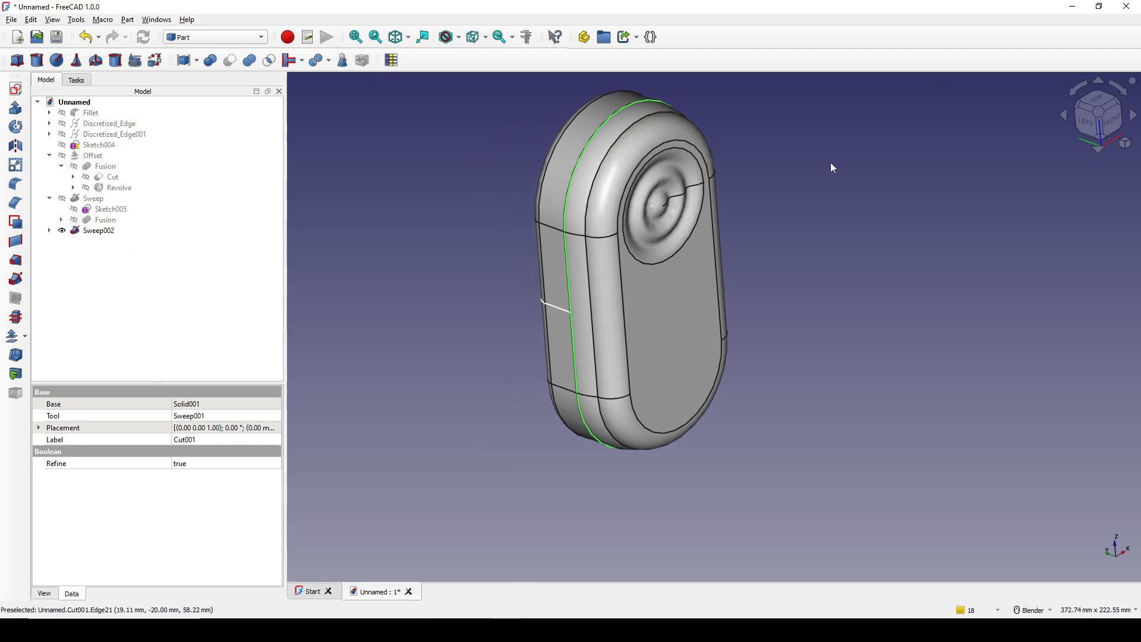
{"action": "middle_click_drag", "start_coordinate": [833, 168], "coordinate": [433, 231]}
- Hide the profile sketch Sketch007 nested under the new sweep
{"action": "left_click", "coordinate": [50, 231]}
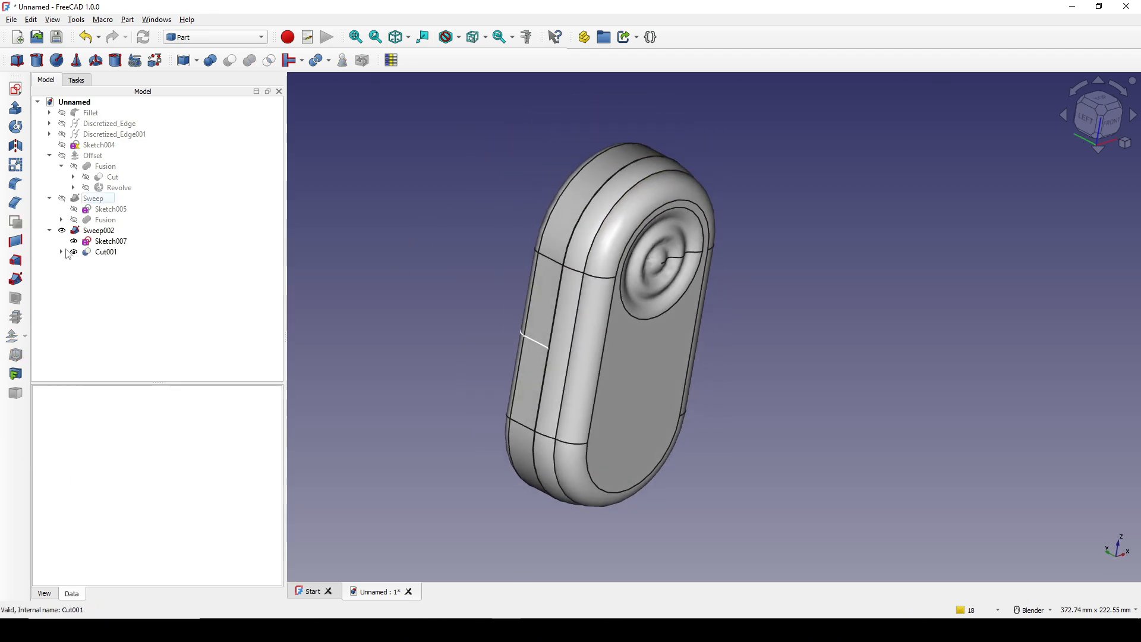
{"action": "left_click", "coordinate": [106, 241]}
{"action": "key", "text": "space"}
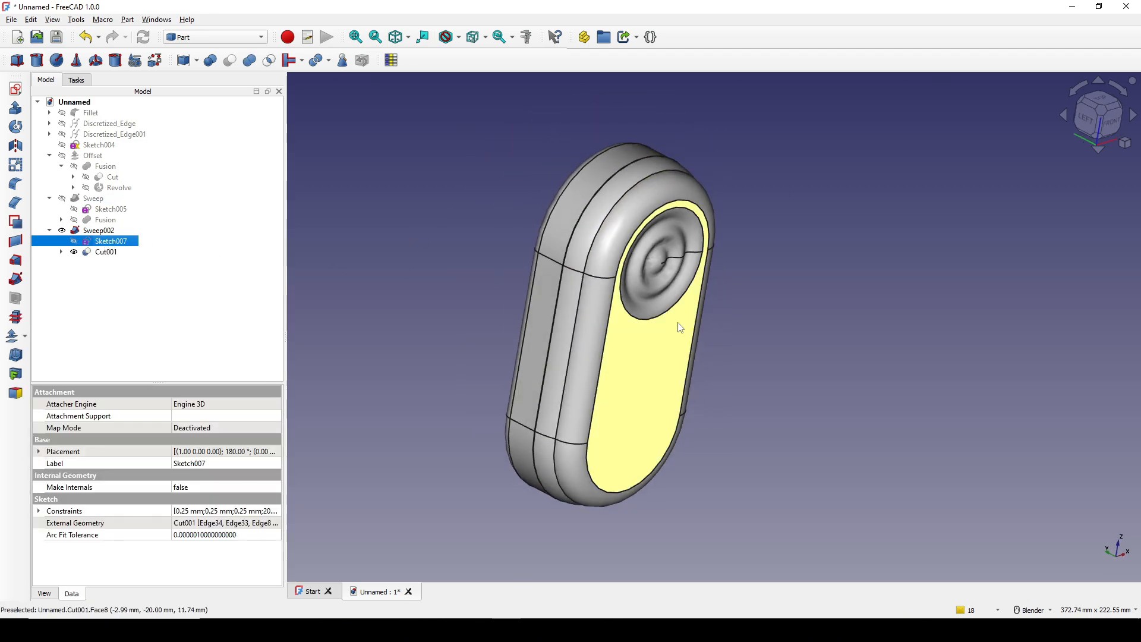
{"action": "left_click", "coordinate": [755, 339]}
{"action": "mouse_move", "coordinate": [754, 339]}
{"action": "middle_mouse_down"}
{"action": "mouse_move", "coordinate": [677, 291]}
{"action": "mouse_move", "coordinate": [505, 268]}
{"action": "mouse_move", "coordinate": [740, 282]}
{"action": "middle_mouse_up"}
{"action": "left_click", "coordinate": [345, 243]}
{"action": "middle_click_drag", "start_coordinate": [345, 243], "coordinate": [374, 245], "text": "shift"}
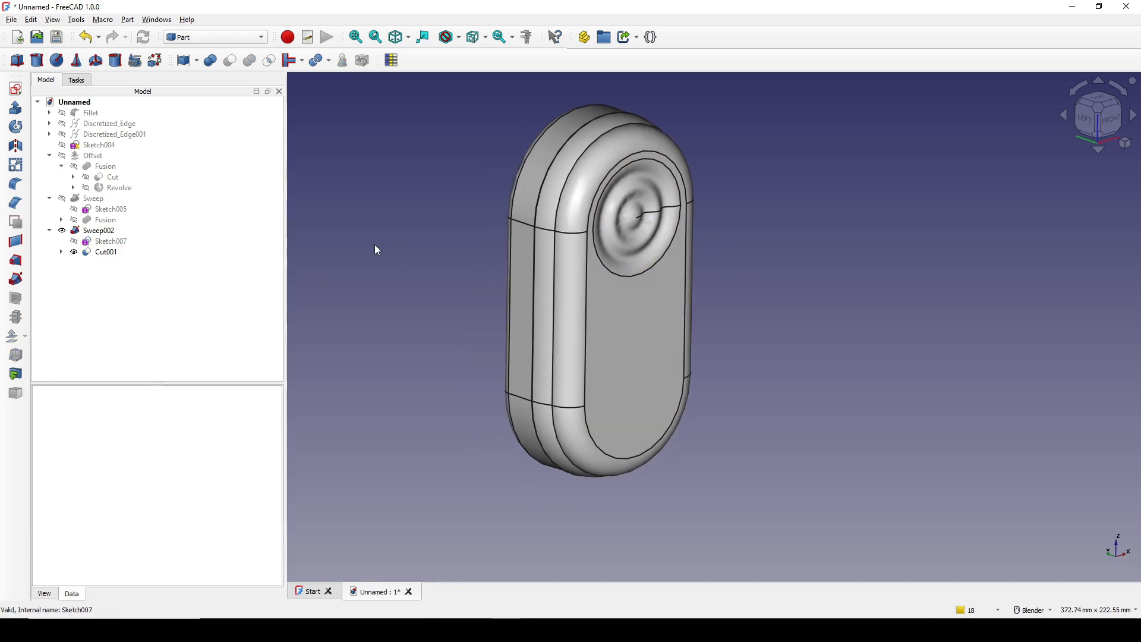
- Set the display deviation of both Sweep002 and Cut001 to 0.01
{"action": "left_click", "coordinate": [96, 231]}
{"action": "left_click", "coordinate": [99, 251], "text": "ctrl"}
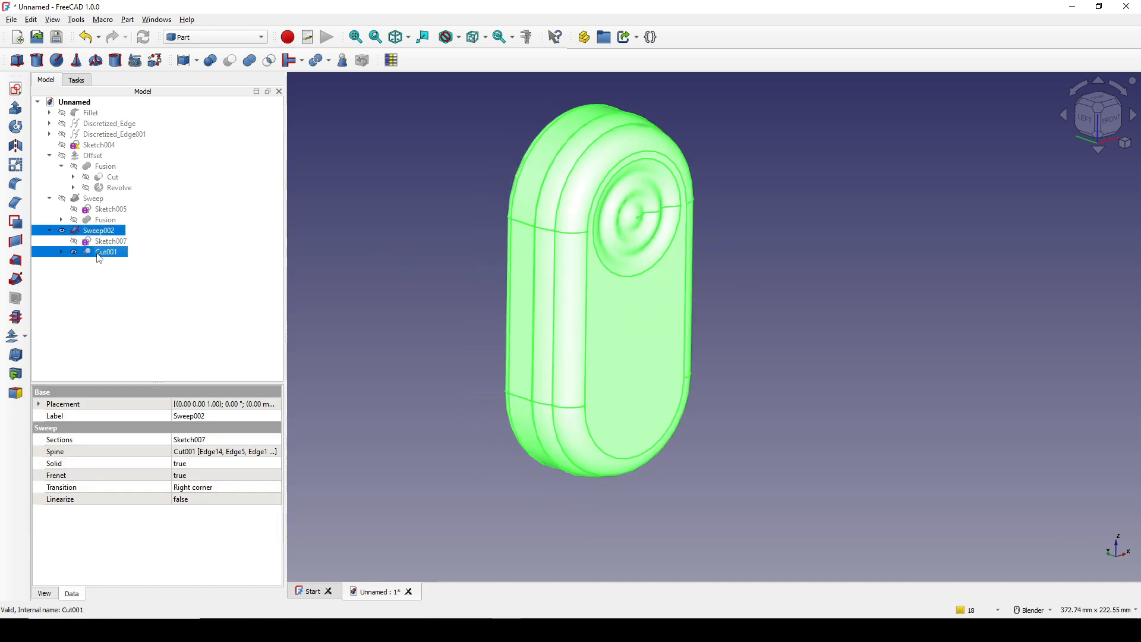
{"action": "left_click", "coordinate": [45, 593]}
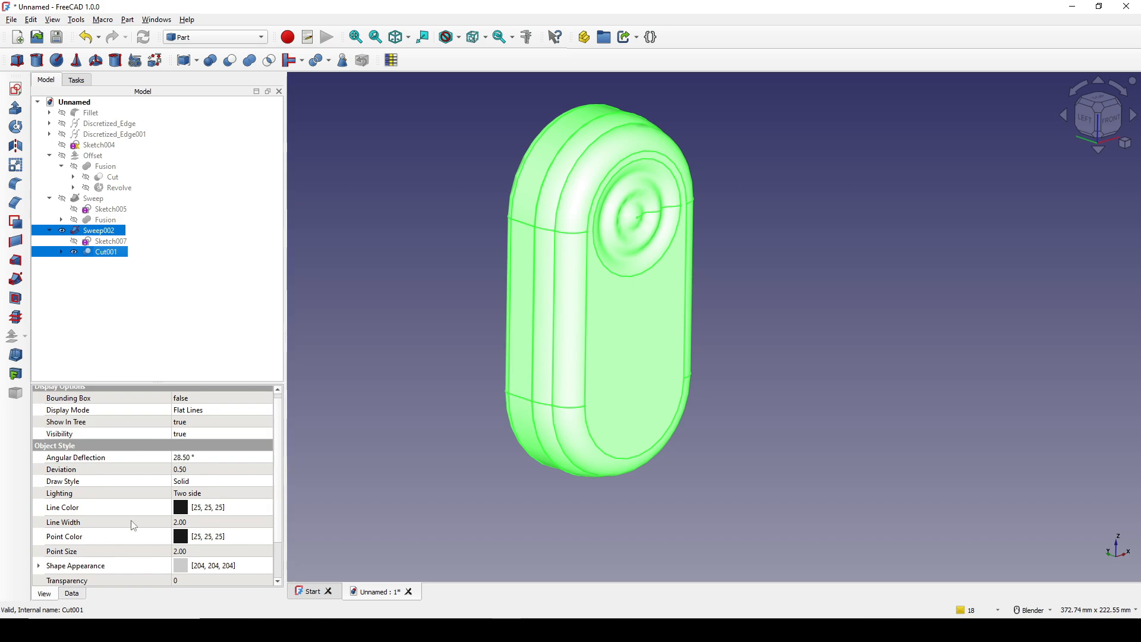
{"action": "left_click", "coordinate": [178, 470]}
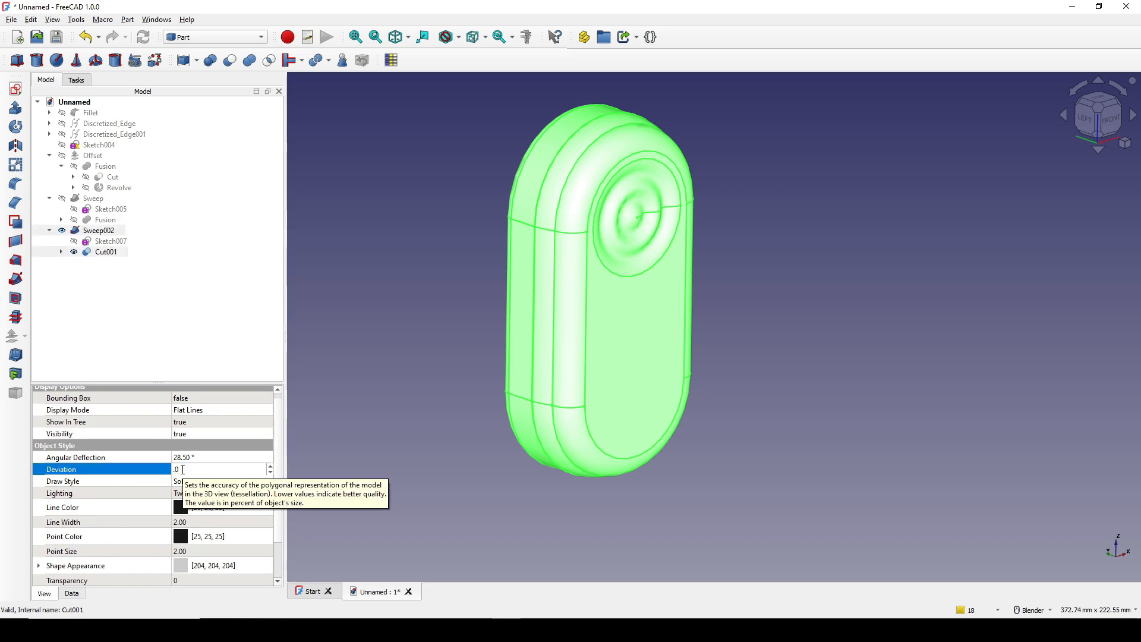
{"action": "type", "text": ".01"}
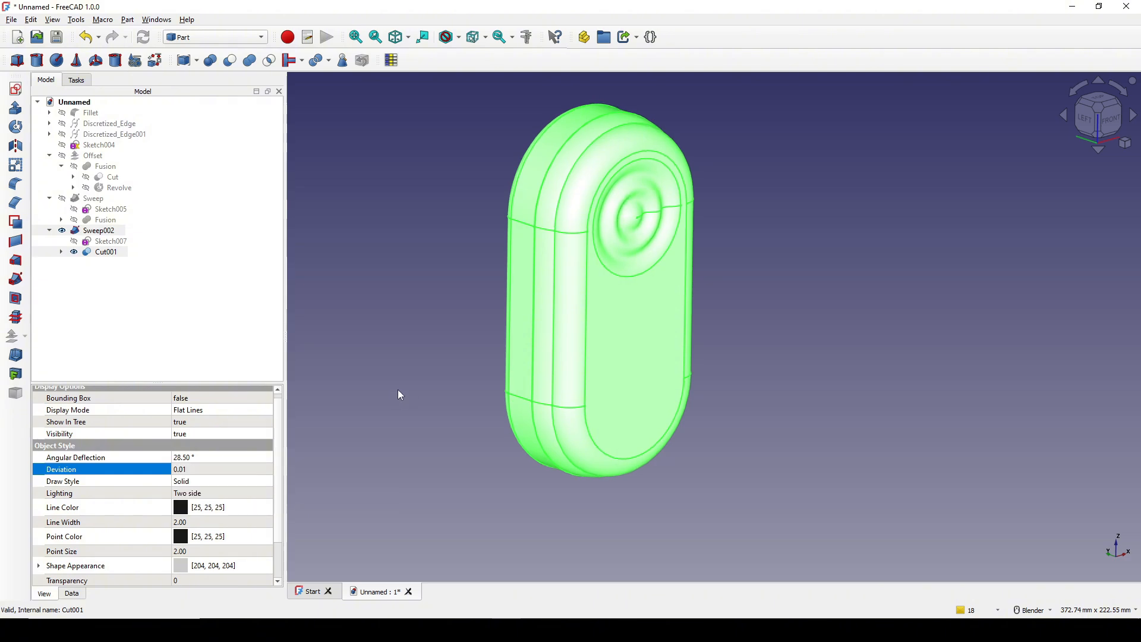
{"action": "left_click", "coordinate": [397, 390]}
{"action": "middle_click_drag", "start_coordinate": [682, 372], "coordinate": [769, 323]}
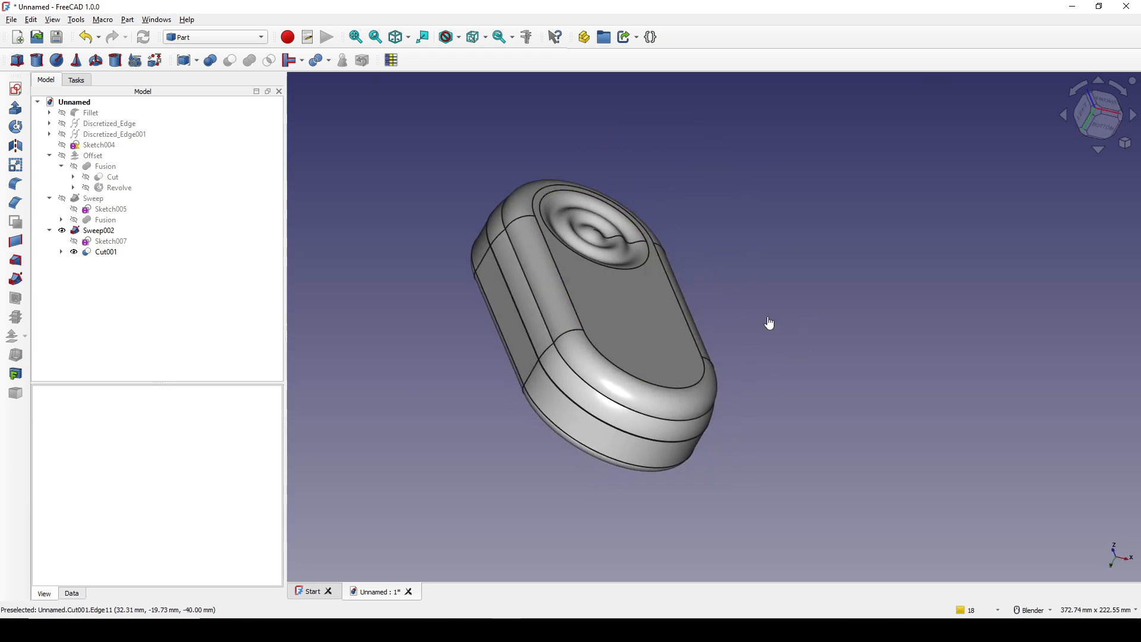
- Reopen Sketch007, move the lip's vertical 0.25 mm dimension label up clear of the profile, and close the sketch
{"action": "double_click", "coordinate": [107, 240]}
{"action": "scroll", "coordinate": [673, 472], "scroll_direction": "up", "scroll_amount": 6}
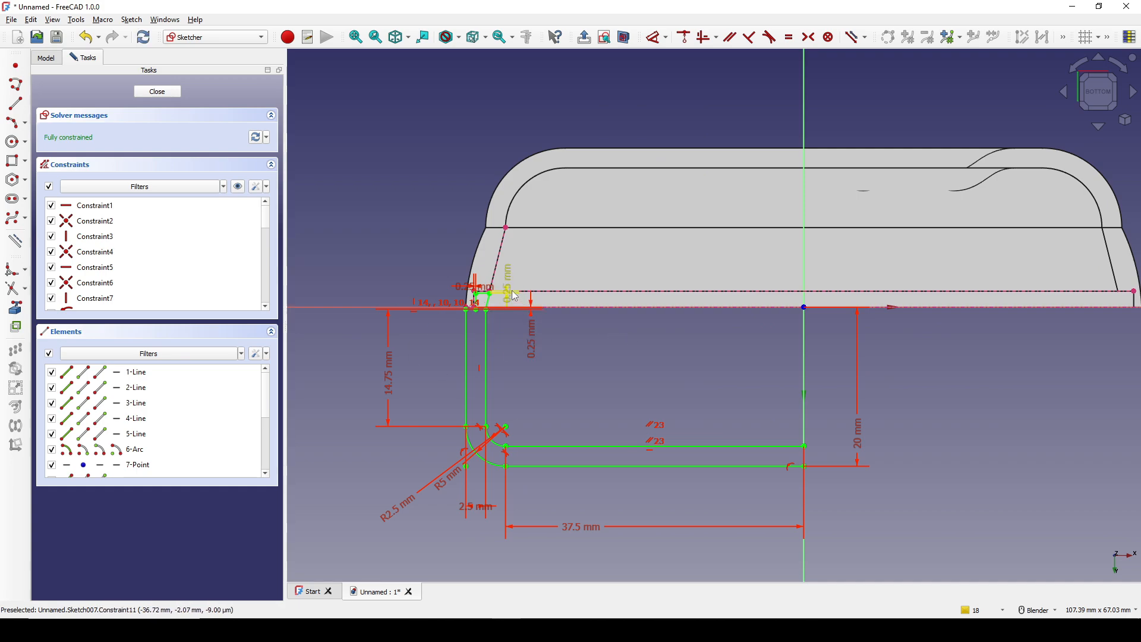
{"action": "mouse_move", "coordinate": [511, 289]}
{"action": "left_mouse_down"}
{"action": "mouse_move", "coordinate": [517, 221]}
{"action": "mouse_move", "coordinate": [496, 160]}
{"action": "left_mouse_up"}
{"action": "middle_click_drag", "start_coordinate": [723, 307], "coordinate": [710, 303], "text": "shift"}
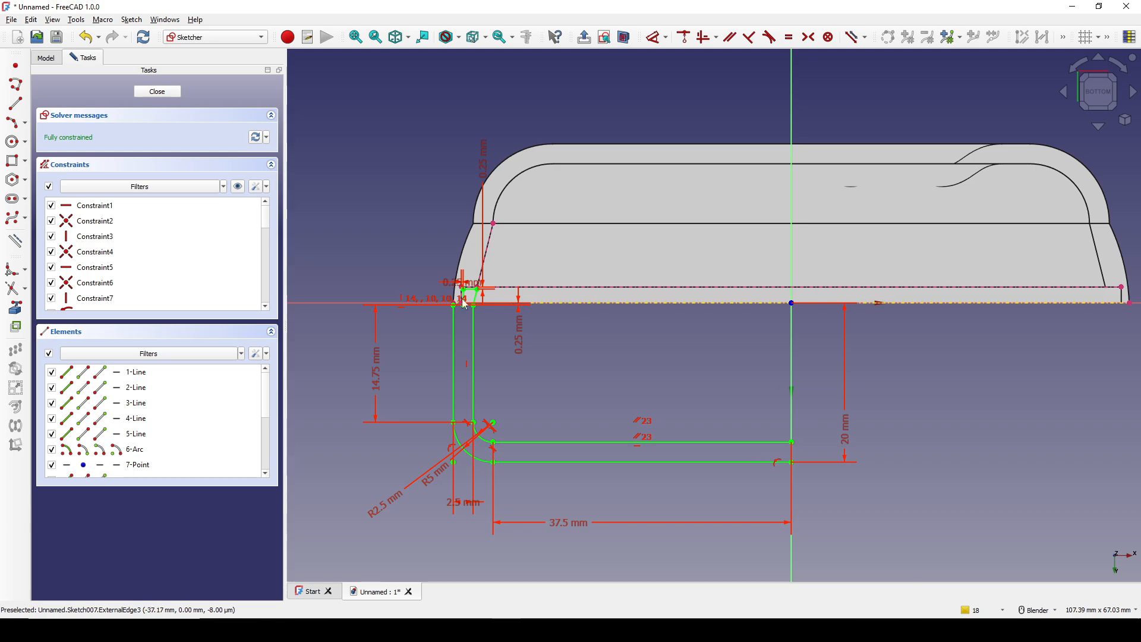
{"action": "left_click", "coordinate": [151, 92]}
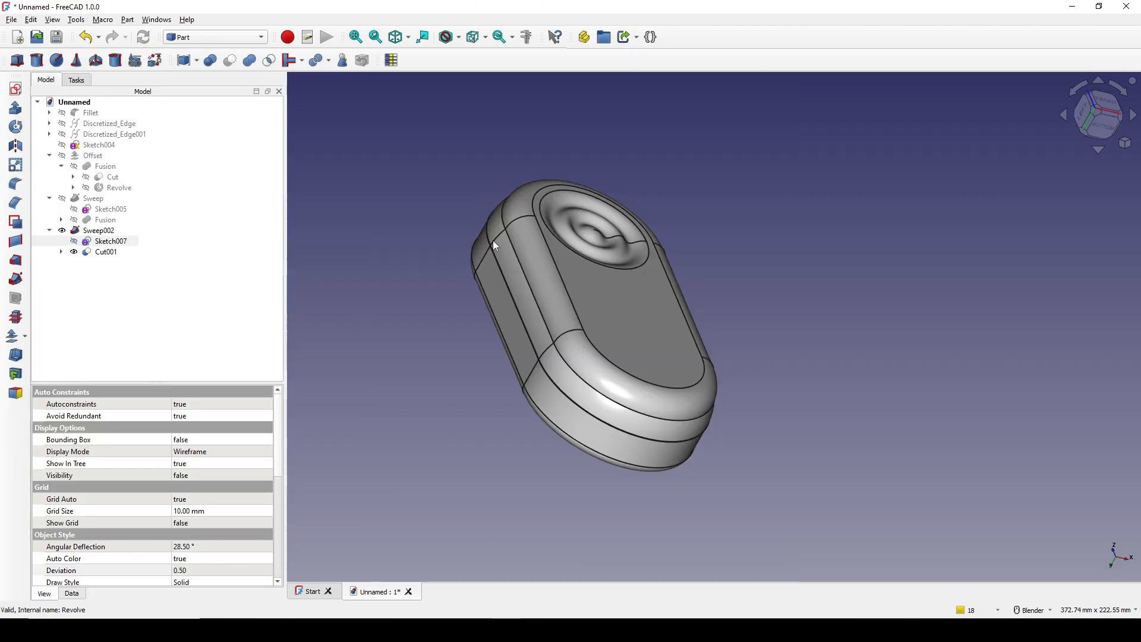
{"action": "mouse_move", "coordinate": [640, 278]}
{"action": "middle_mouse_down"}
{"action": "mouse_move", "coordinate": [652, 305]}
{"action": "mouse_move", "coordinate": [606, 291]}
{"action": "middle_mouse_up"}
{"action": "mouse_move", "coordinate": [538, 211]}
{"action": "middle_mouse_down"}
{"action": "mouse_move", "coordinate": [640, 233]}
{"action": "mouse_move", "coordinate": [764, 349]}
{"action": "mouse_move", "coordinate": [491, 247]}
{"action": "mouse_move", "coordinate": [978, 487]}
{"action": "mouse_move", "coordinate": [708, 291]}
{"action": "middle_mouse_up"}
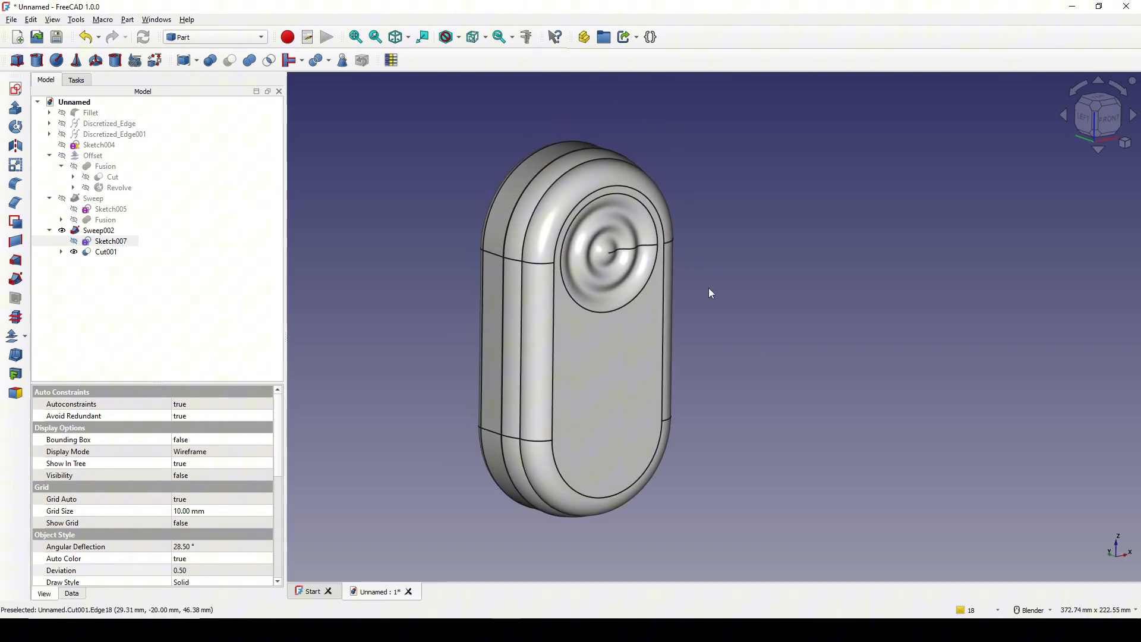
- Rename Sweep002 as body
{"action": "left_click", "coordinate": [99, 230]}
{"action": "right_click", "coordinate": [96, 232]}
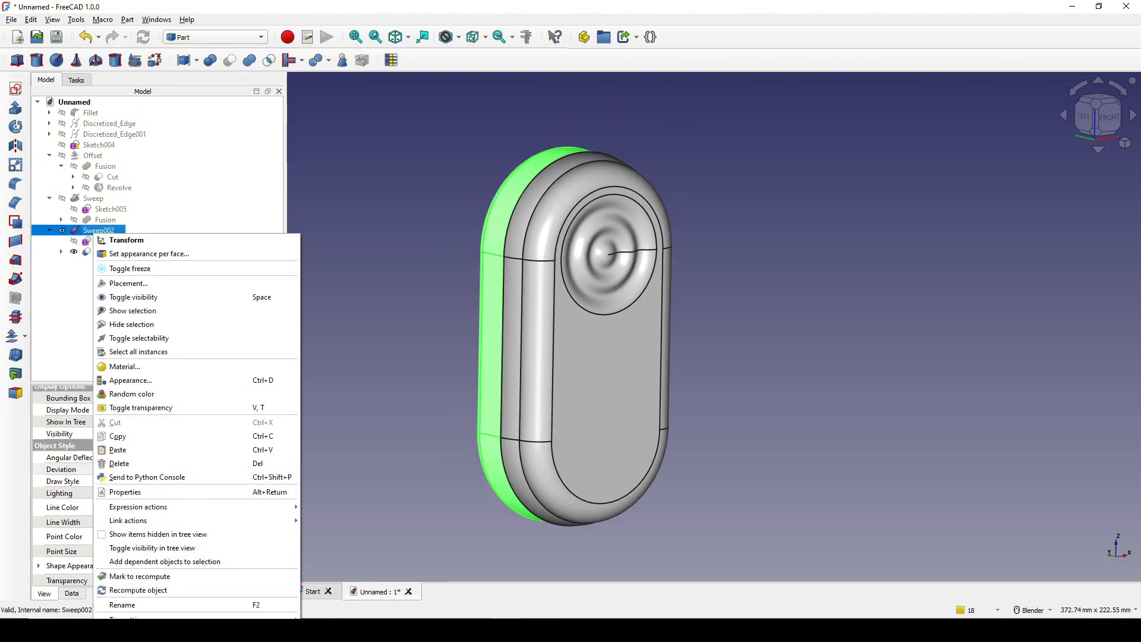
{"action": "left_click", "coordinate": [181, 608]}
{"action": "type", "text": "body"}
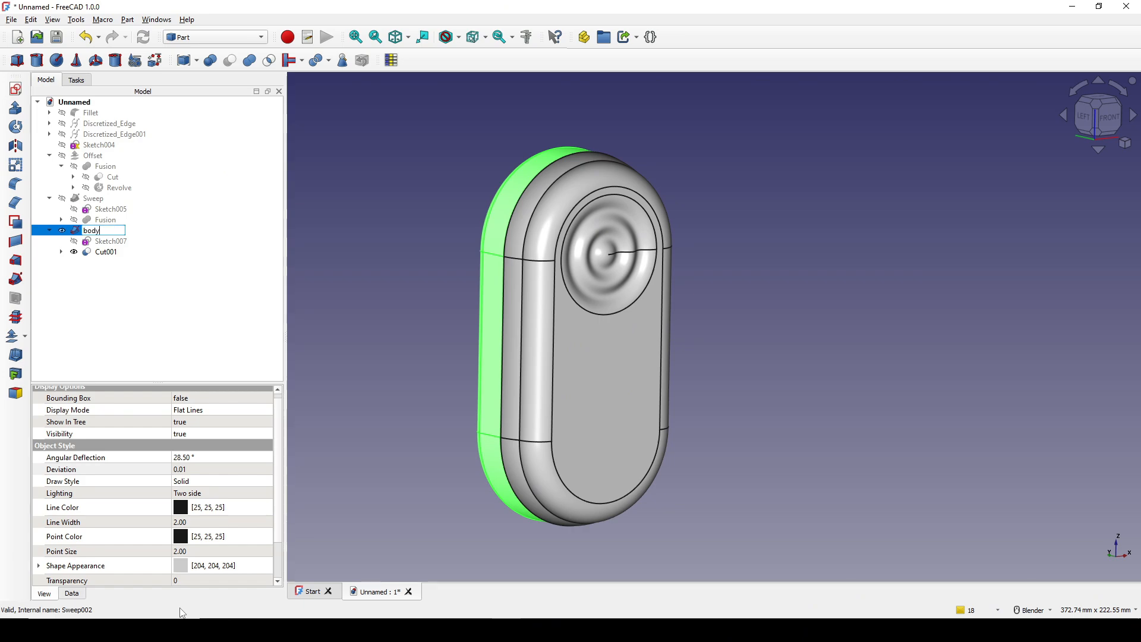
{"action": "key", "text": "Return"}
{"action": "left_click", "coordinate": [606, 382]}
- Rename Cut001 as lid
{"action": "left_click", "coordinate": [113, 242]}
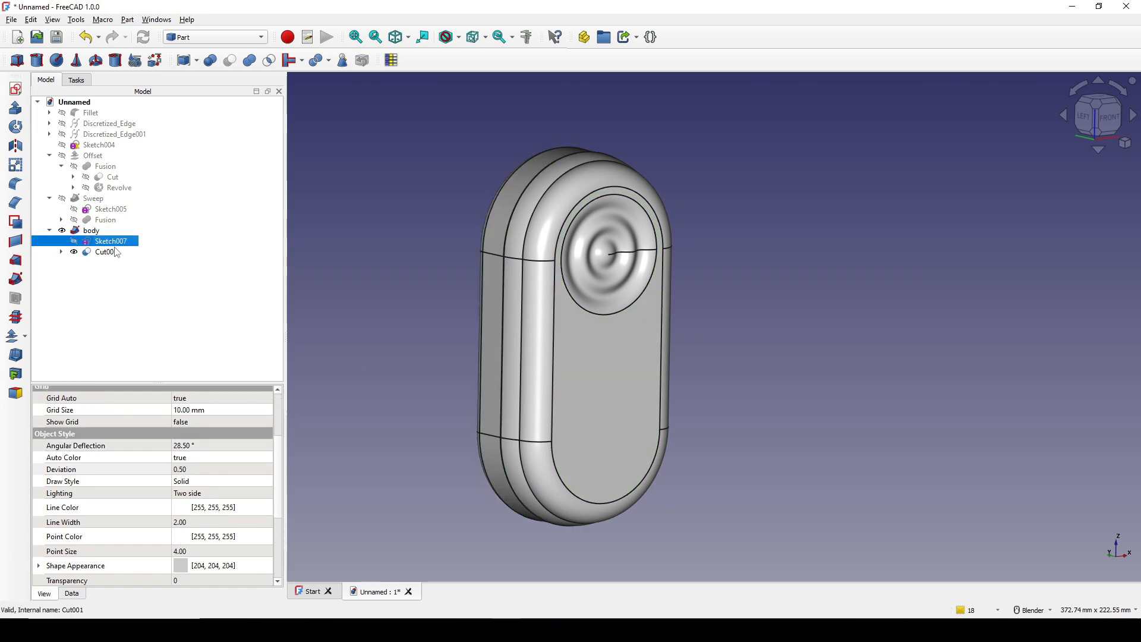
{"action": "left_click", "coordinate": [109, 252]}
{"action": "right_click", "coordinate": [108, 252]}
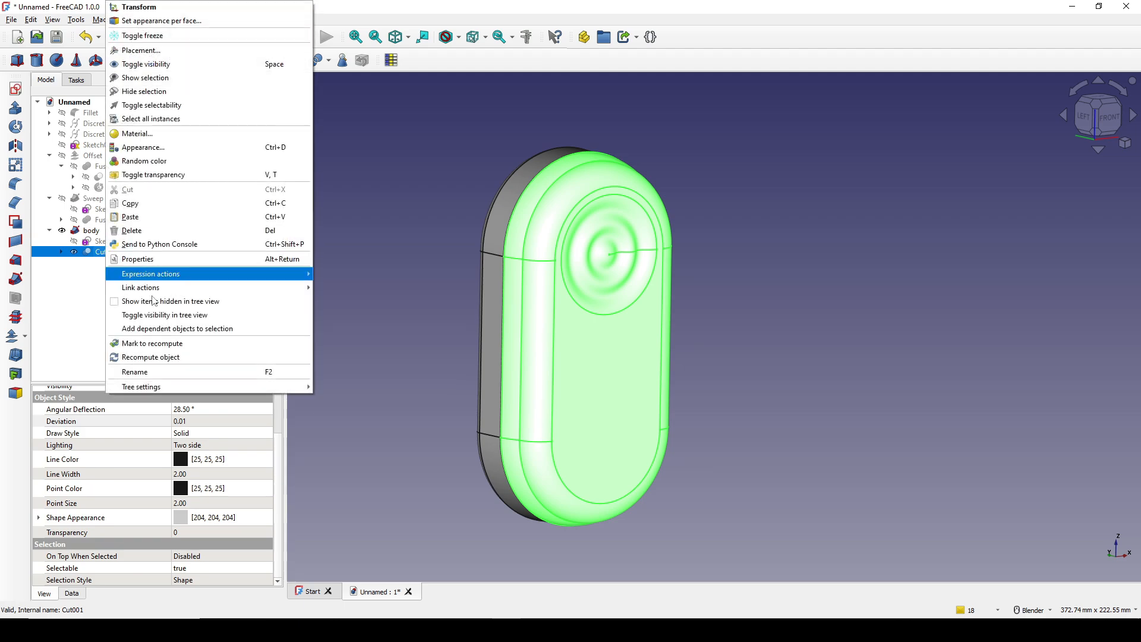
{"action": "left_click", "coordinate": [160, 372]}
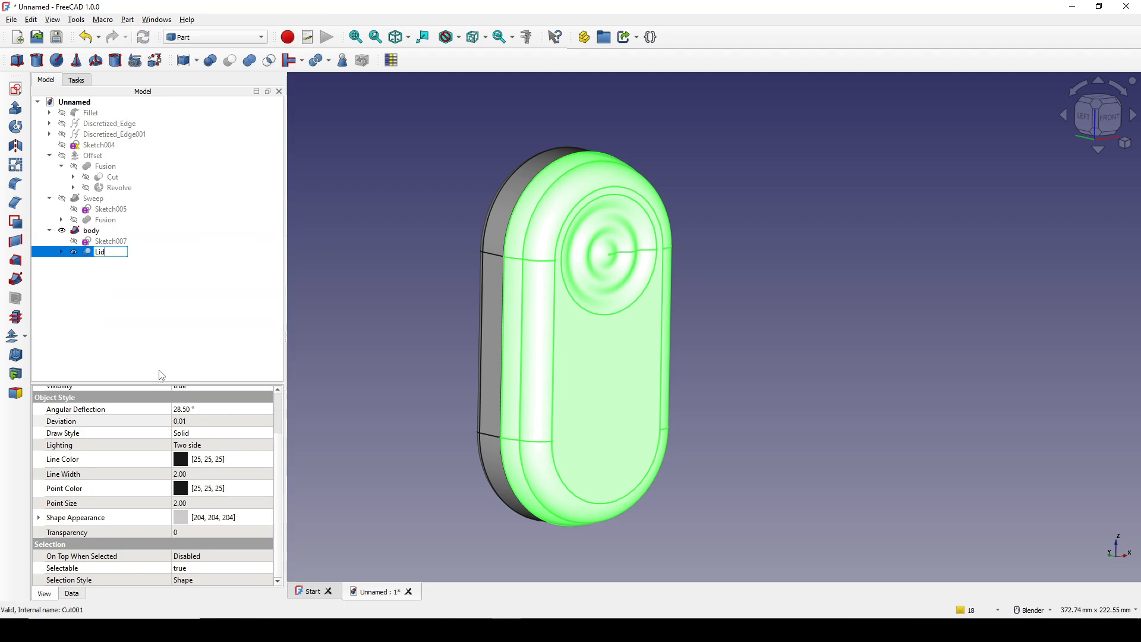
{"action": "key", "text": "BackSpace"}
{"action": "key", "text": "BackSpace"}
{"action": "key", "text": "BackSpace"}
{"action": "type", "text": "lid"}
{"action": "key", "text": "Return"}
{"action": "left_click", "coordinate": [725, 251]}
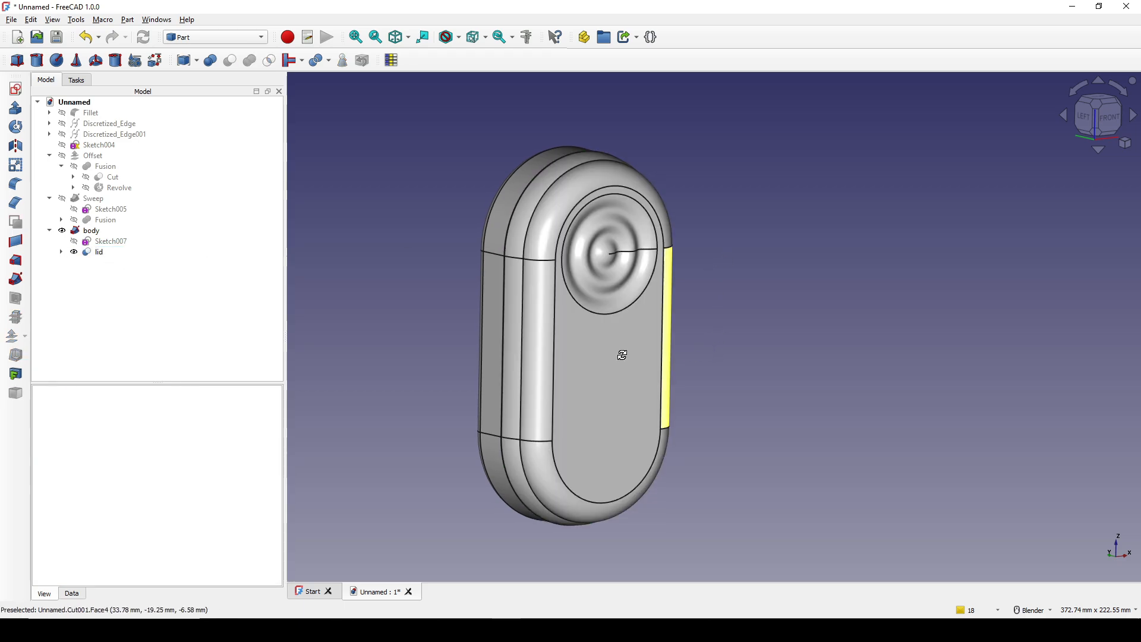
- Hide the lid to inspect the inside of the body, and show it again
{"action": "middle_click_drag", "start_coordinate": [618, 357], "coordinate": [683, 359]}
{"action": "left_click", "coordinate": [657, 373]}
{"action": "key", "text": "space"}
{"action": "middle_click_drag", "start_coordinate": [788, 367], "coordinate": [713, 327]}
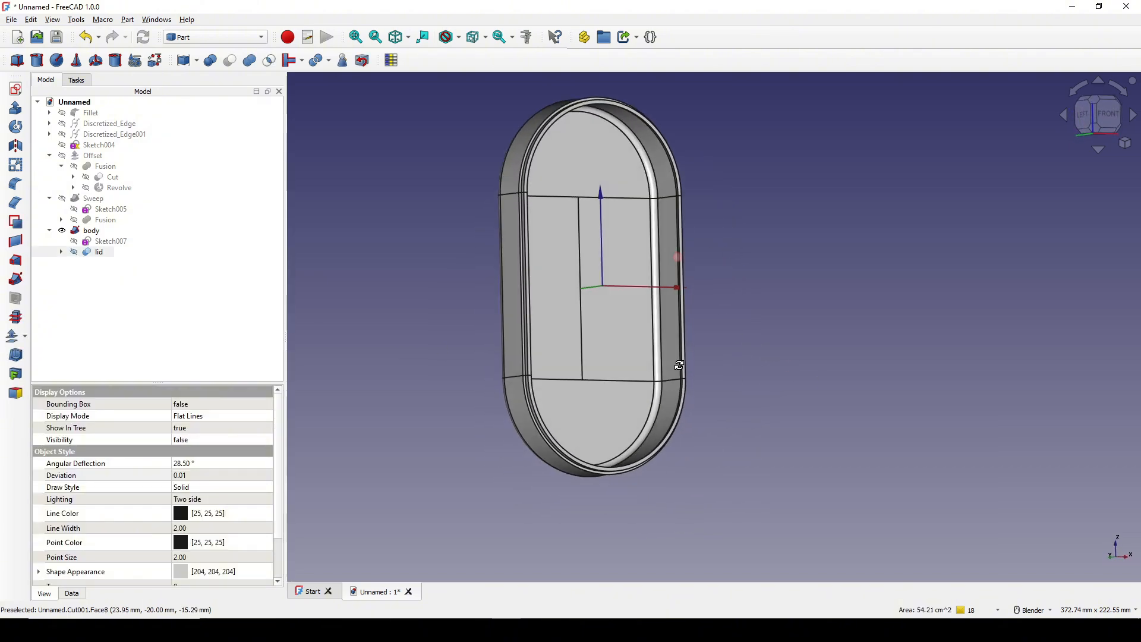
{"action": "key", "text": "space"}
{"action": "key", "text": "space"}
{"action": "middle_click_drag", "start_coordinate": [736, 264], "coordinate": [721, 324], "text": "shift"}
{"action": "key", "text": "space"}
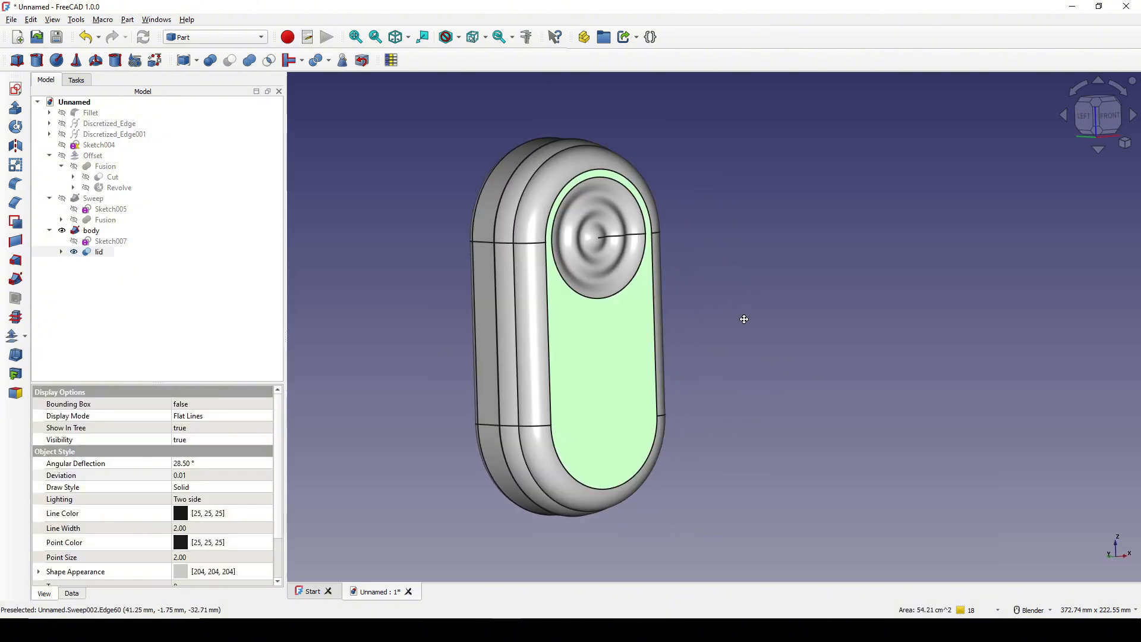